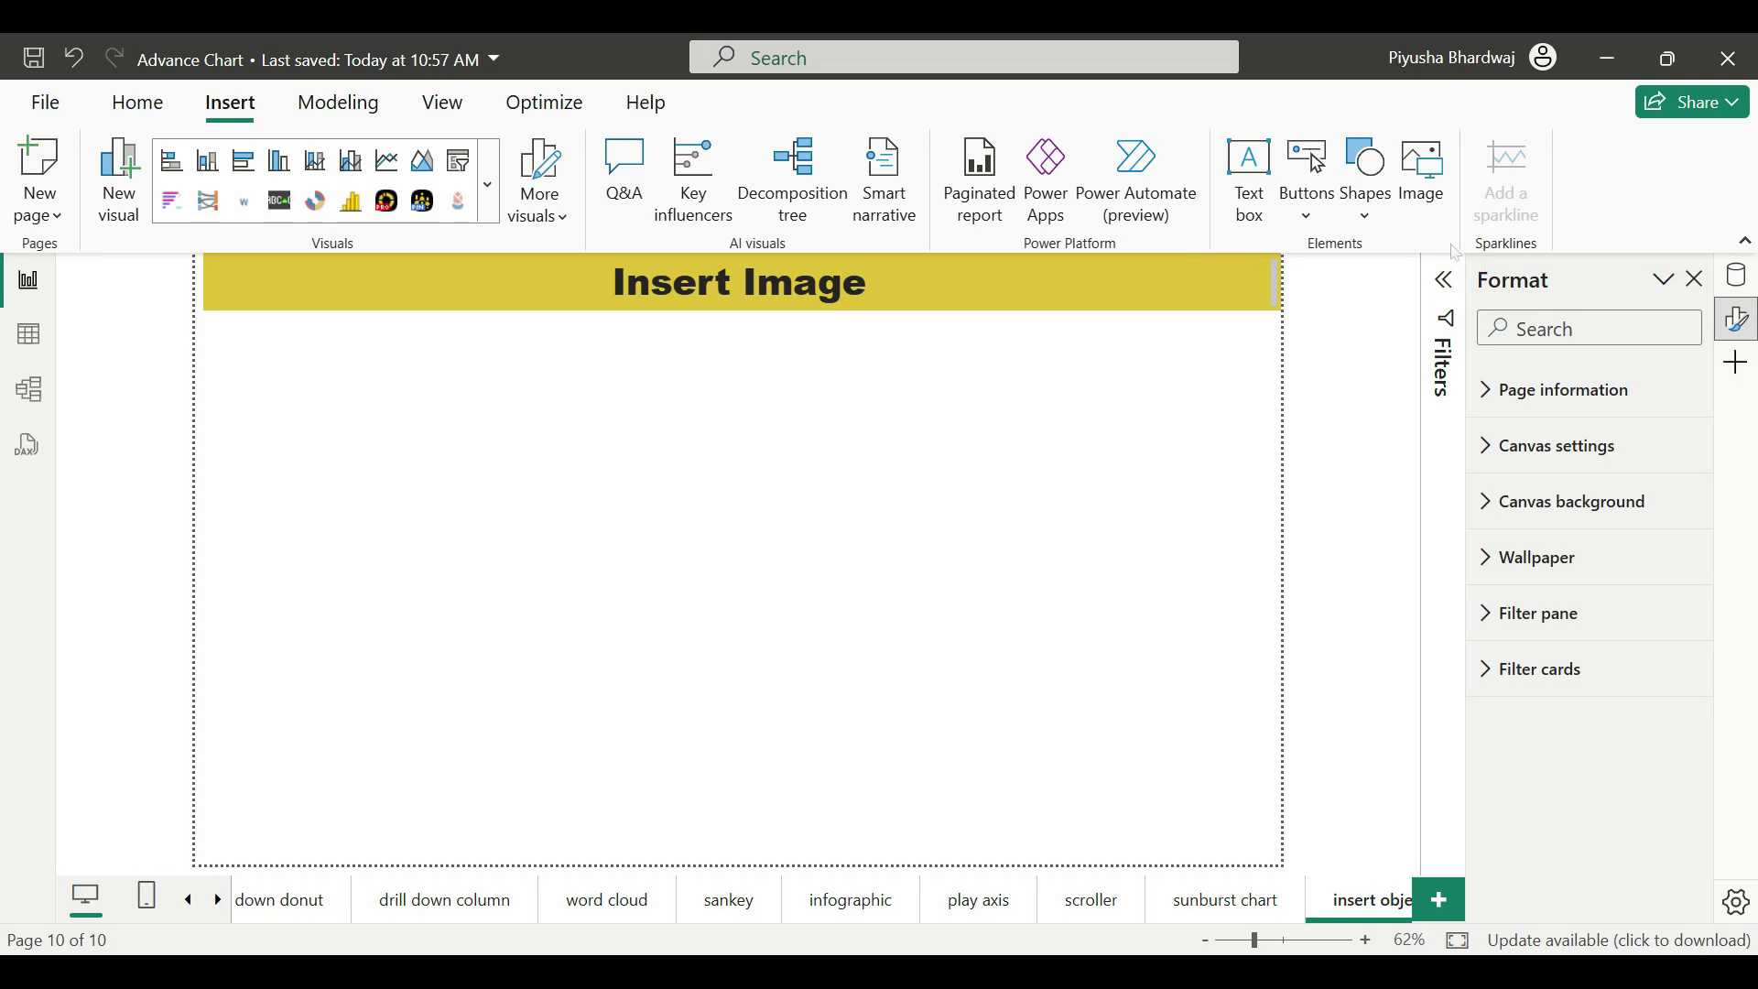
- Insert the images Flipkart.jpg and Linkedin.jpg from the Desktop images folder into the report page
{"action": "left_click", "coordinate": [1426, 180]}
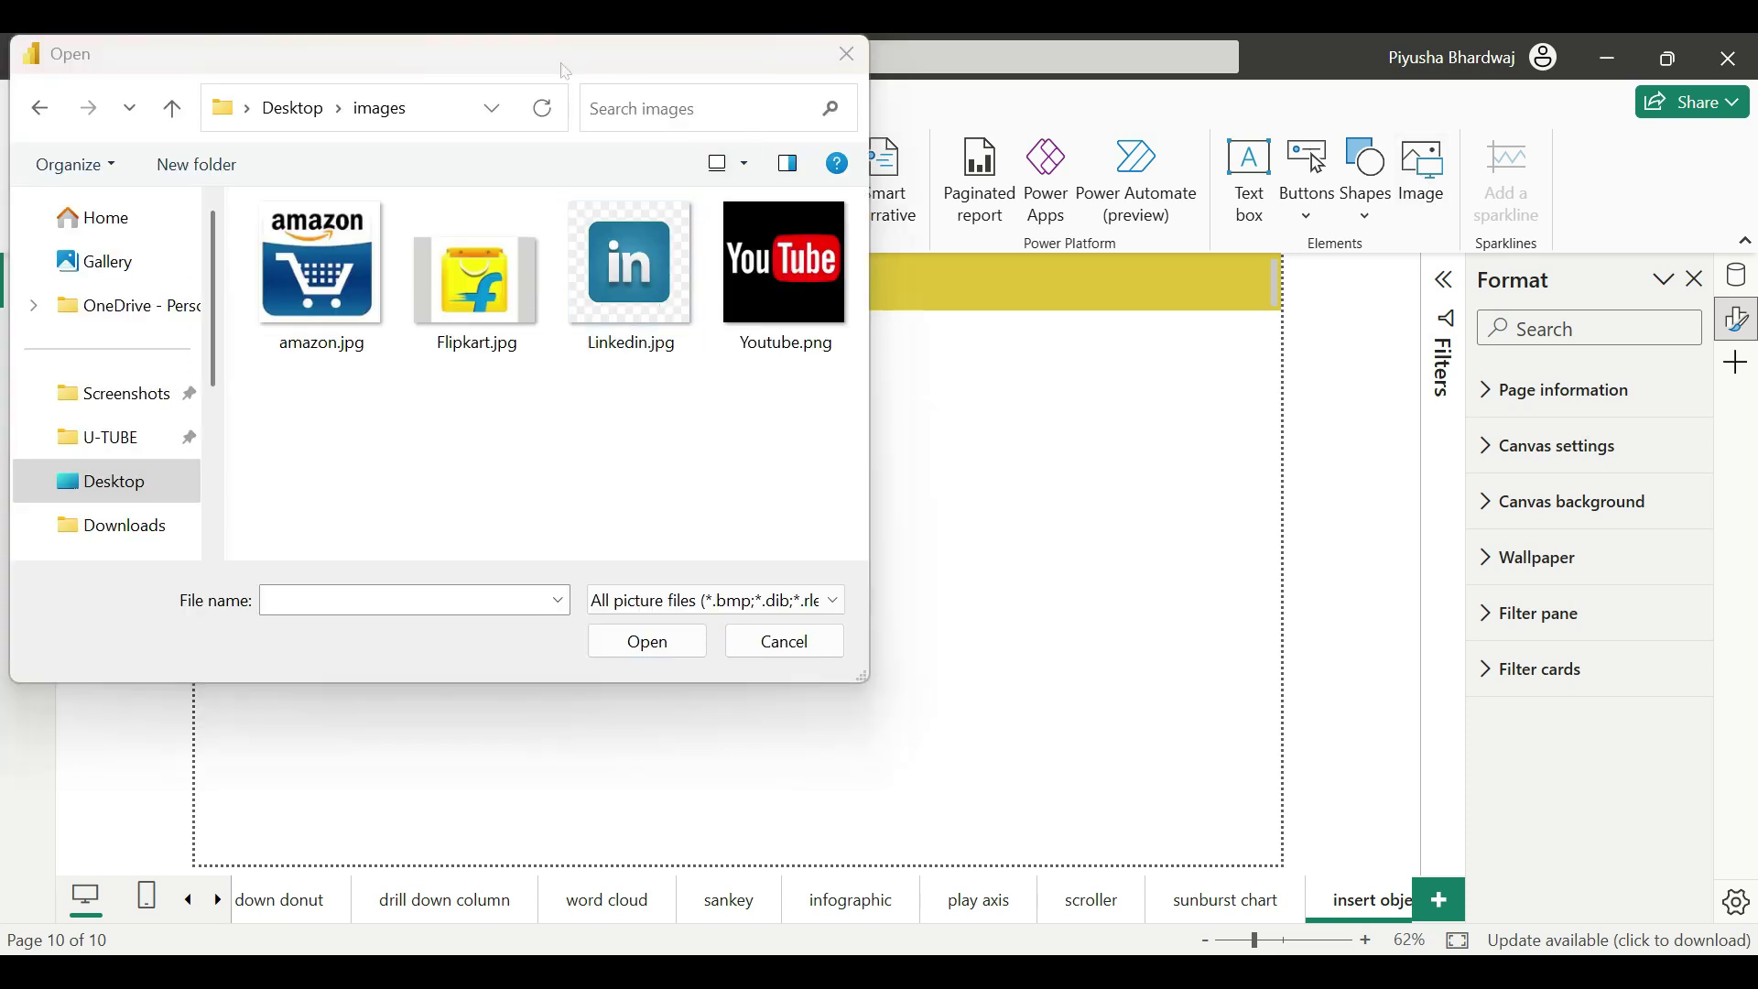
{"action": "left_click", "coordinate": [495, 305]}
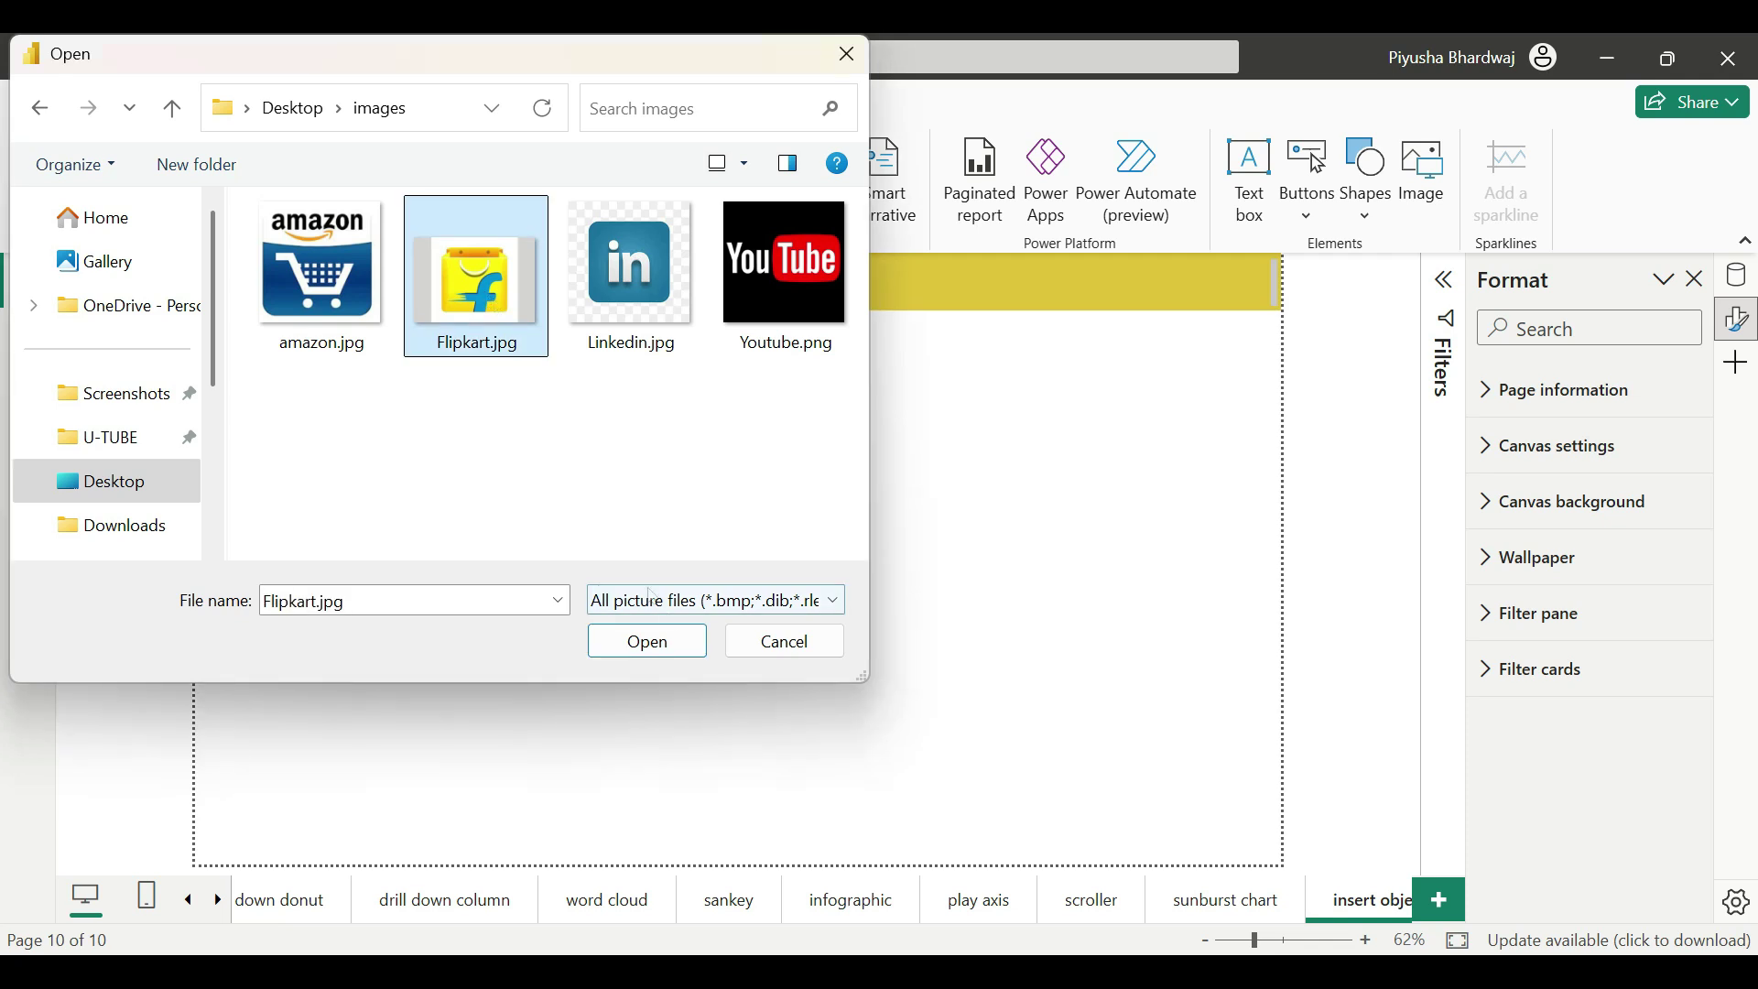
{"action": "left_click", "coordinate": [671, 644]}
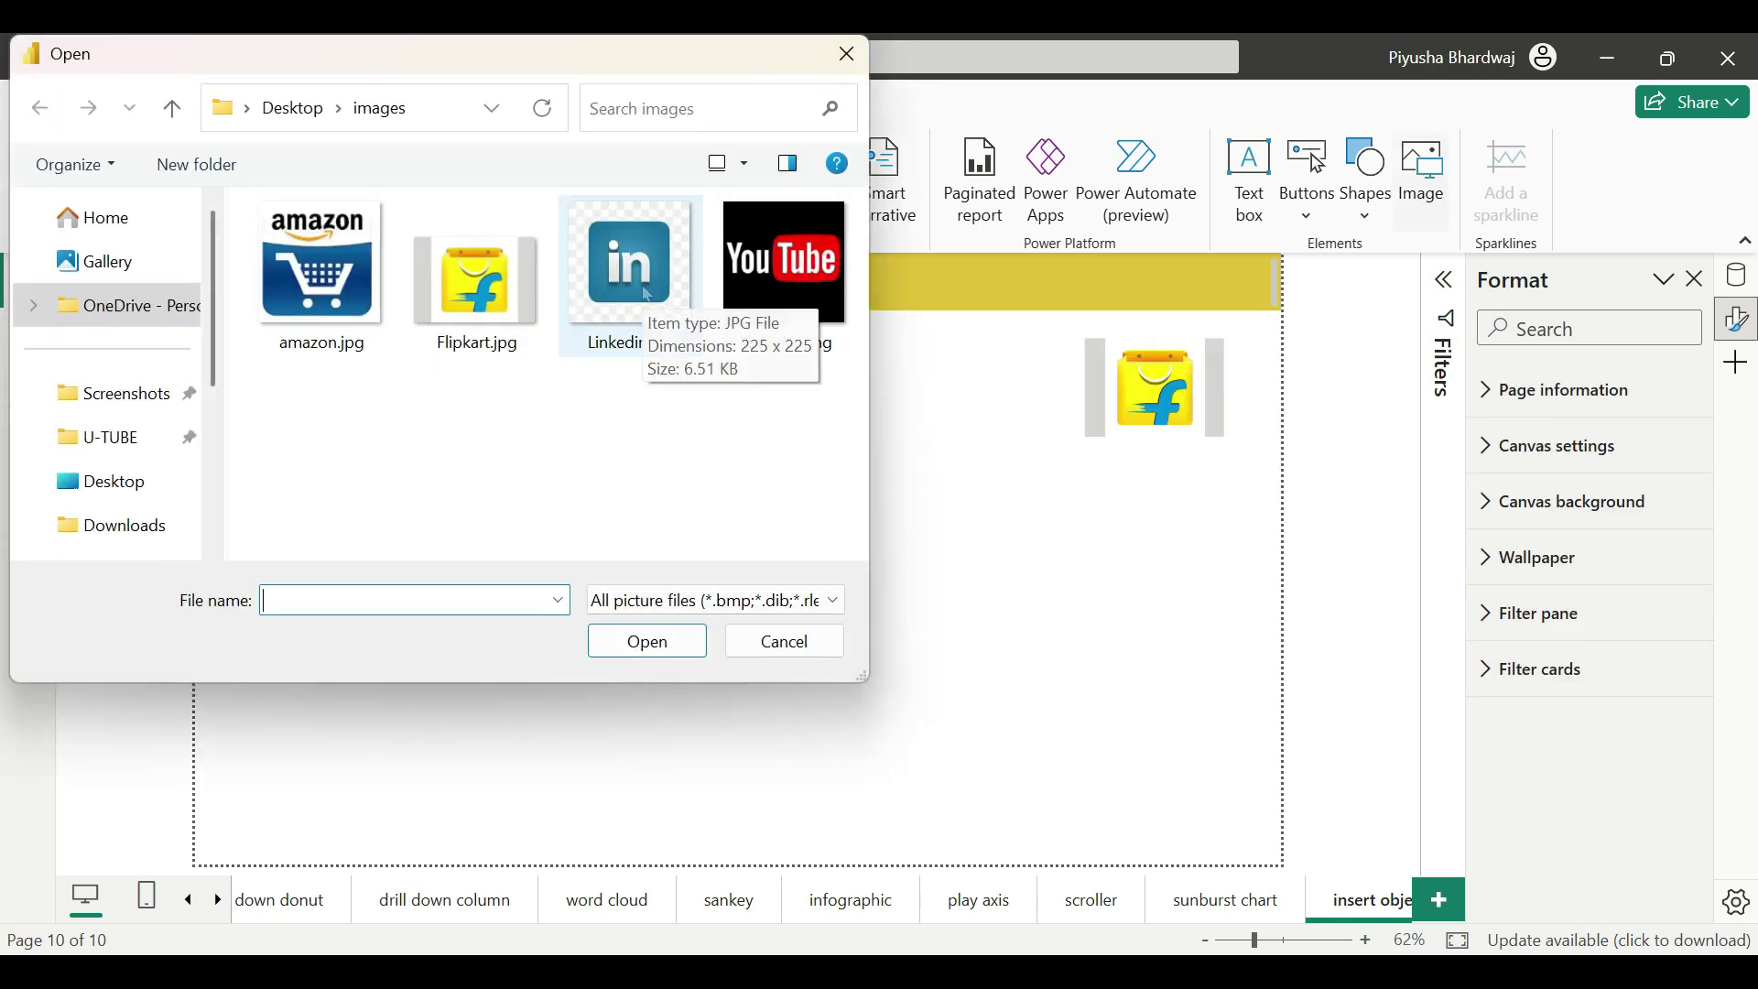
{"action": "left_click", "coordinate": [647, 295]}
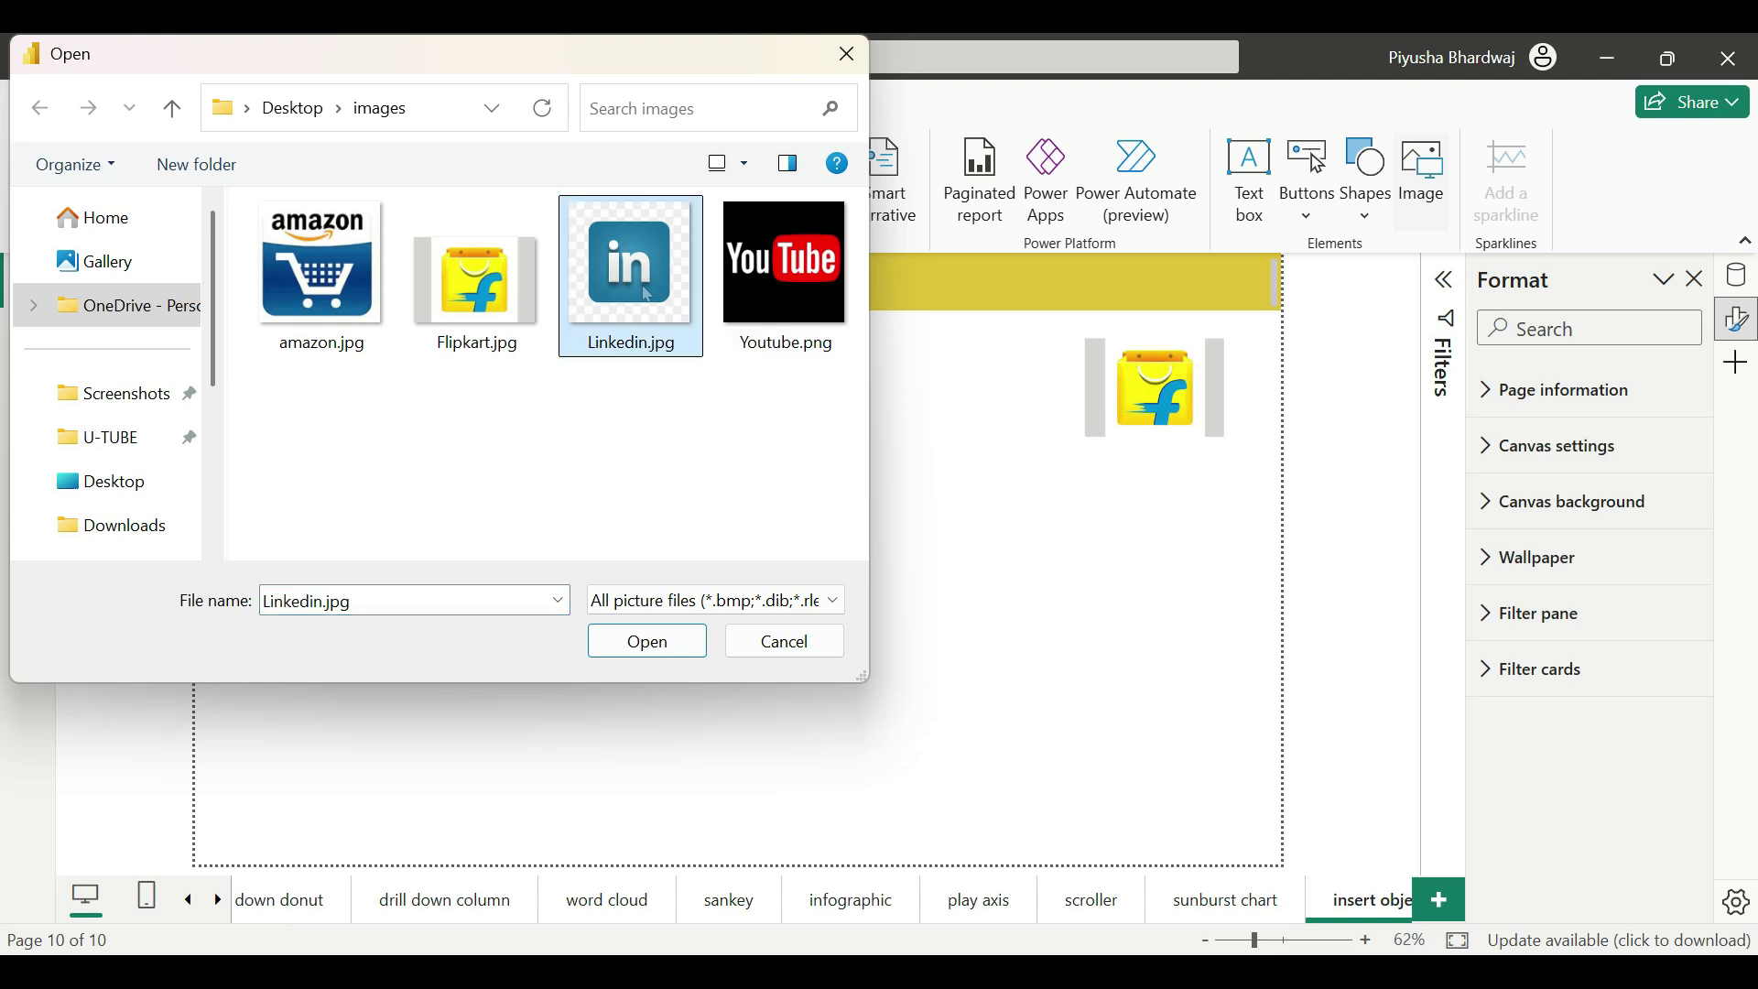
{"action": "left_click", "coordinate": [662, 652]}
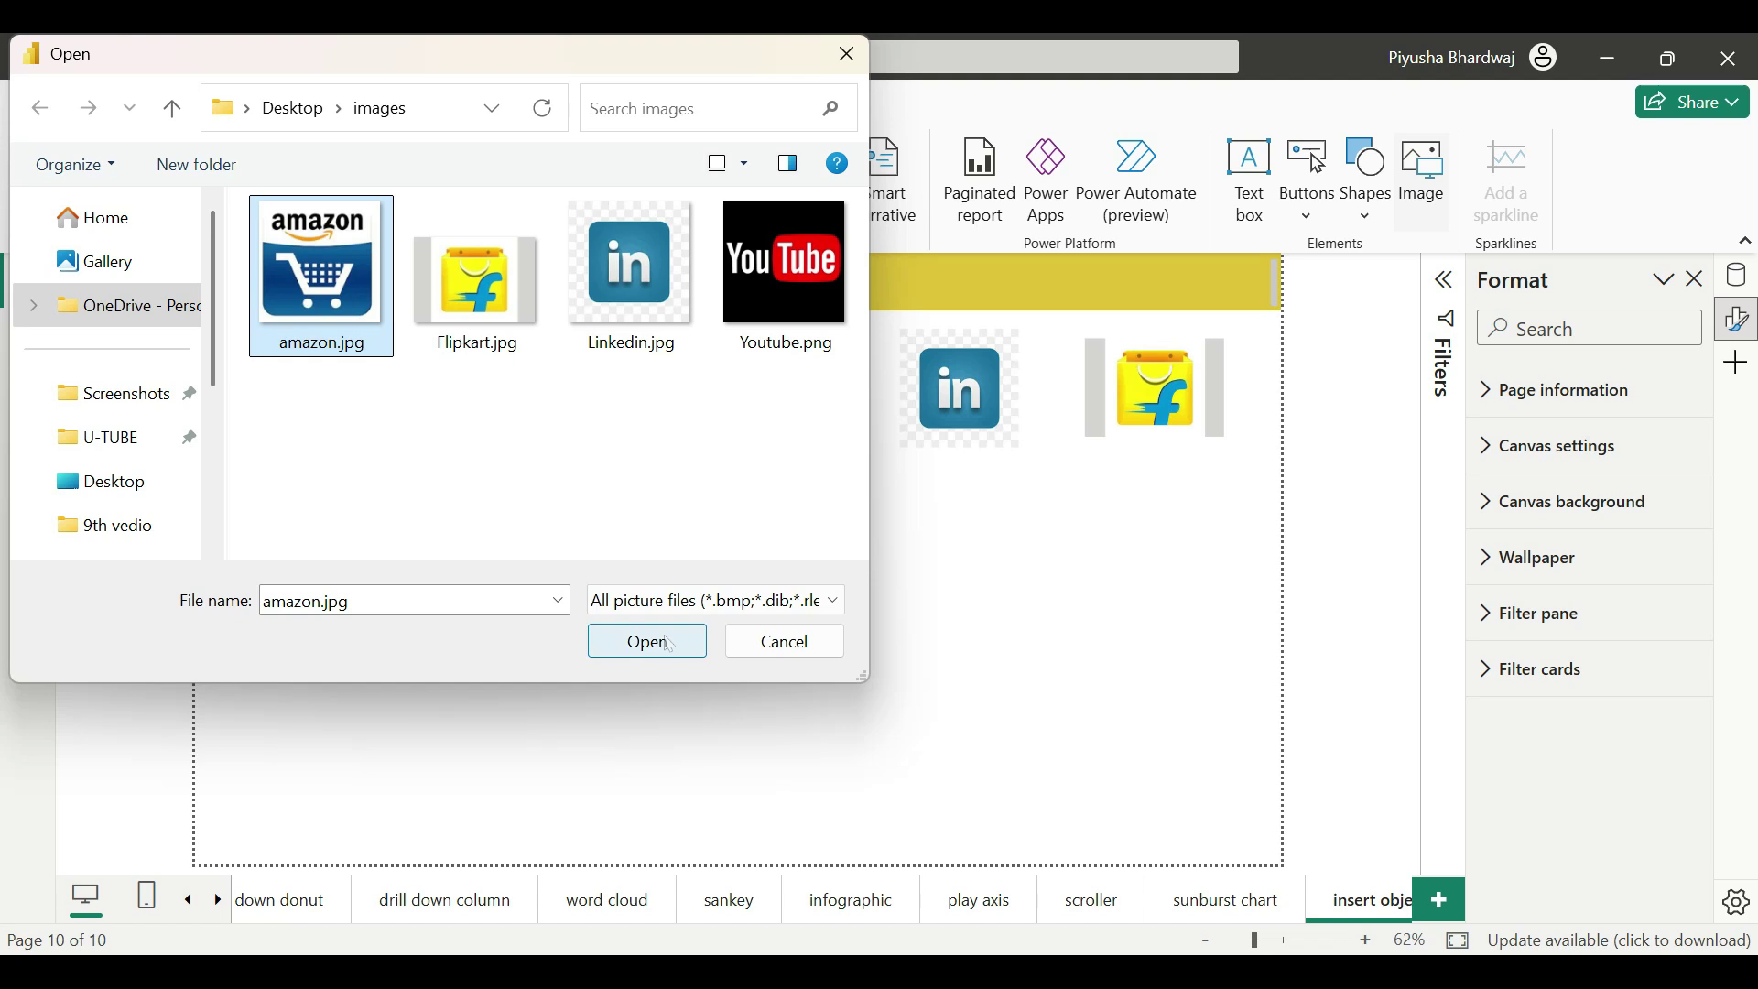
- Insert the image amazon.jpg and narrow its frame to sit just beside the LinkedIn logo
{"action": "left_click", "coordinate": [670, 645]}
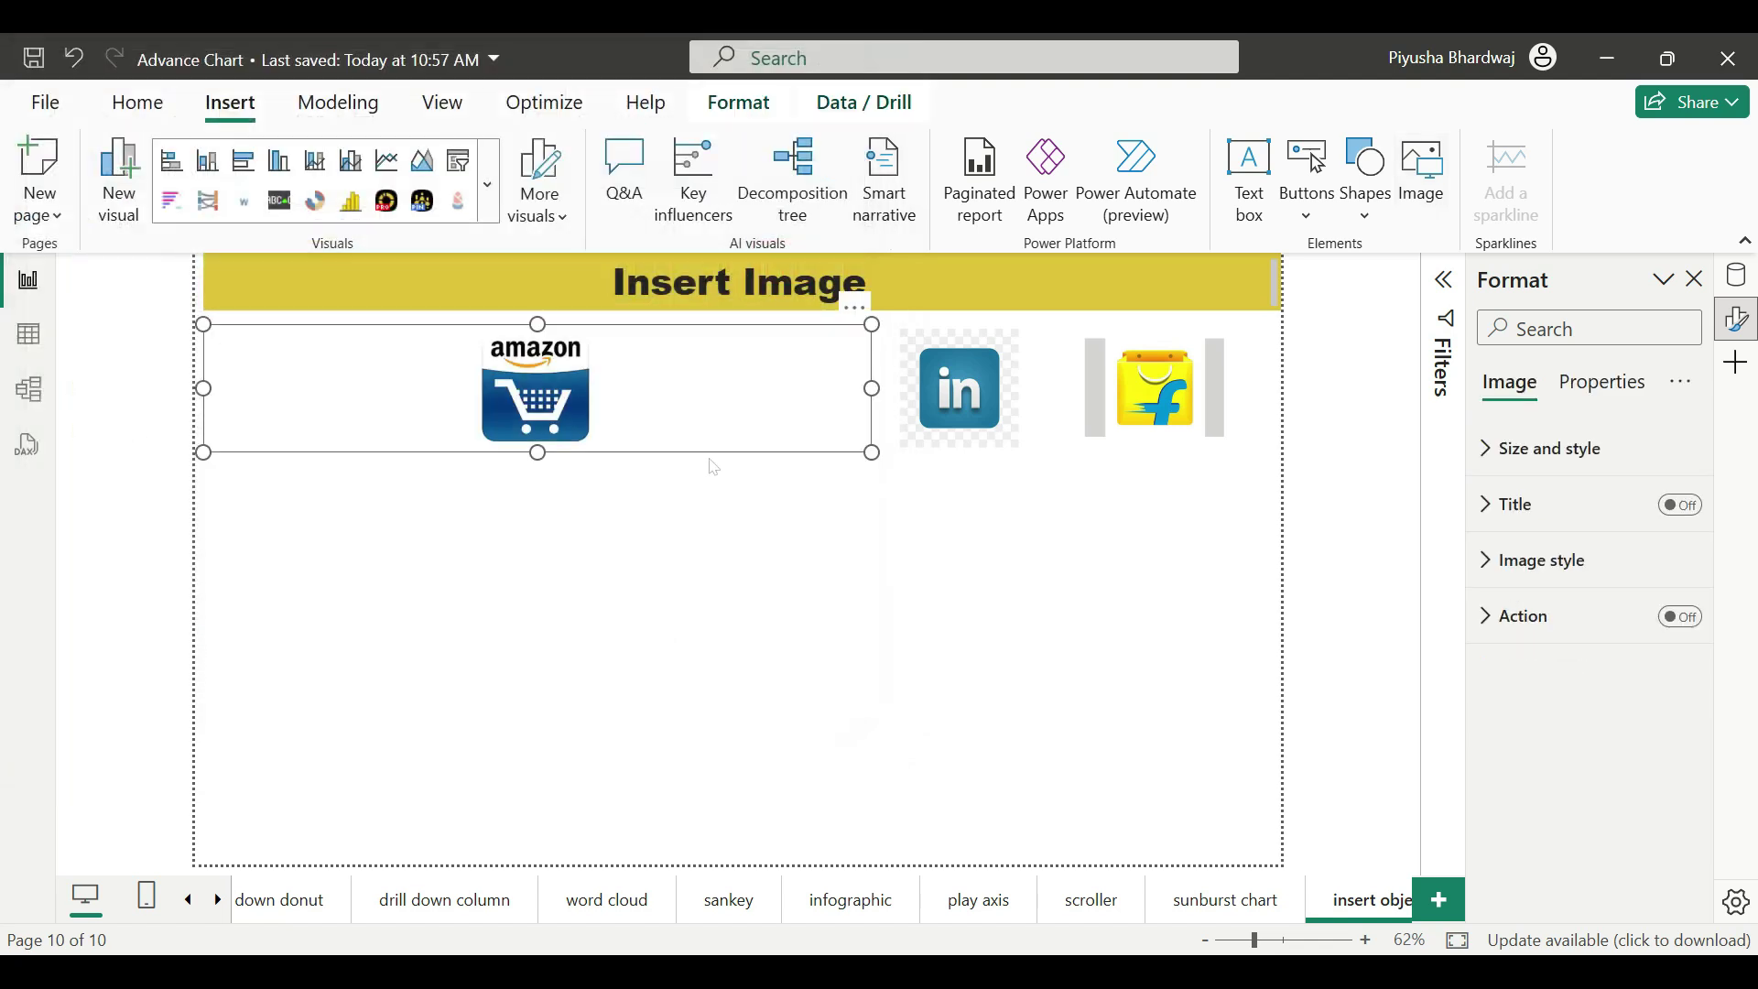
{"action": "left_click_drag", "start_coordinate": [203, 388], "coordinate": [706, 431]}
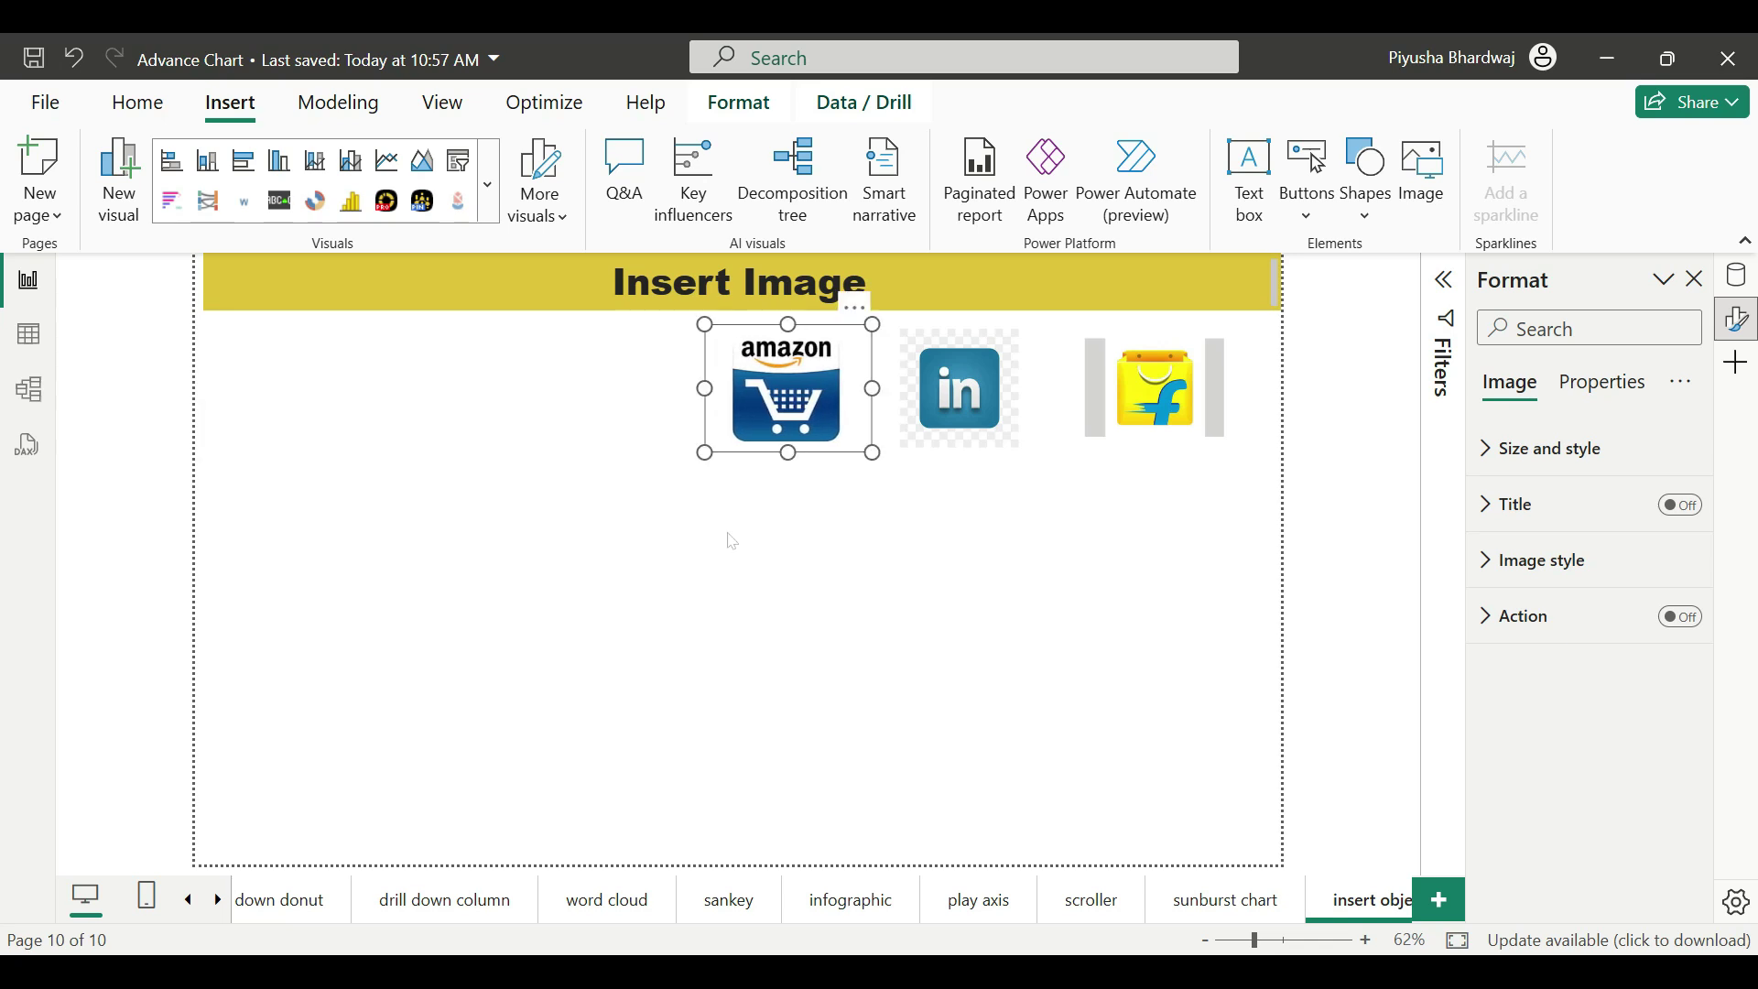
{"action": "left_click", "coordinate": [772, 552]}
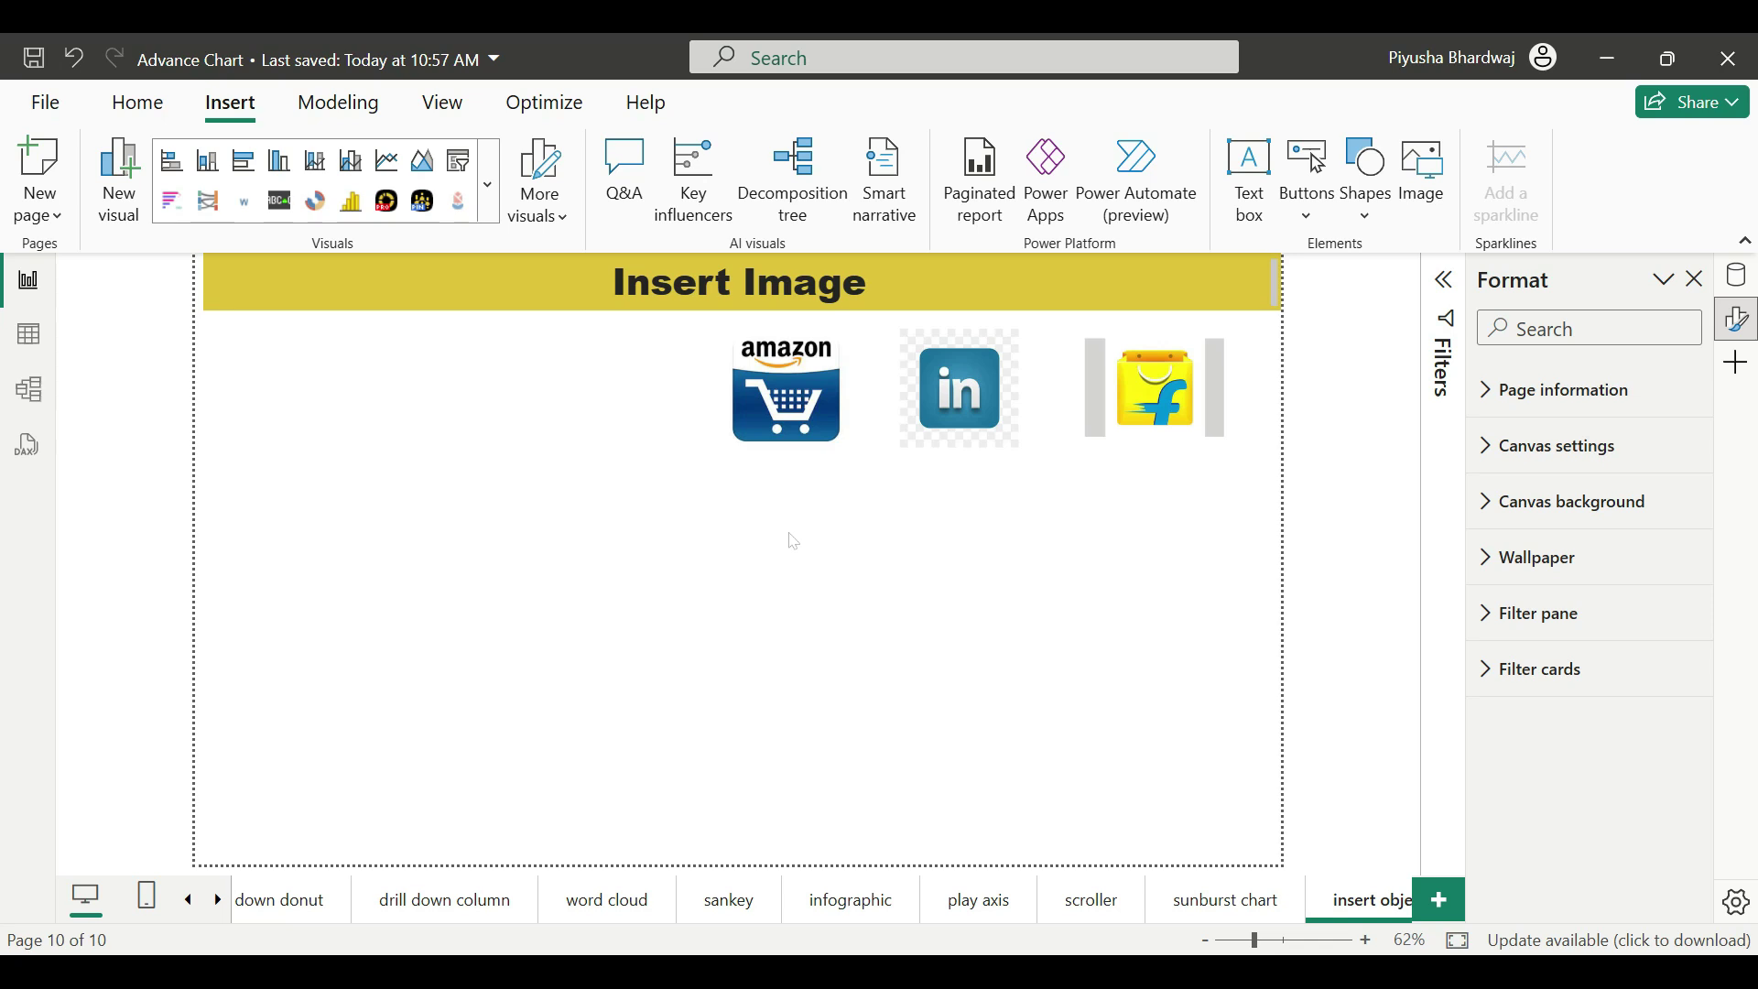
- Turn on the visual border of the Flipkart image and set its rounded corners to 30 px
{"action": "left_click", "coordinate": [1129, 394]}
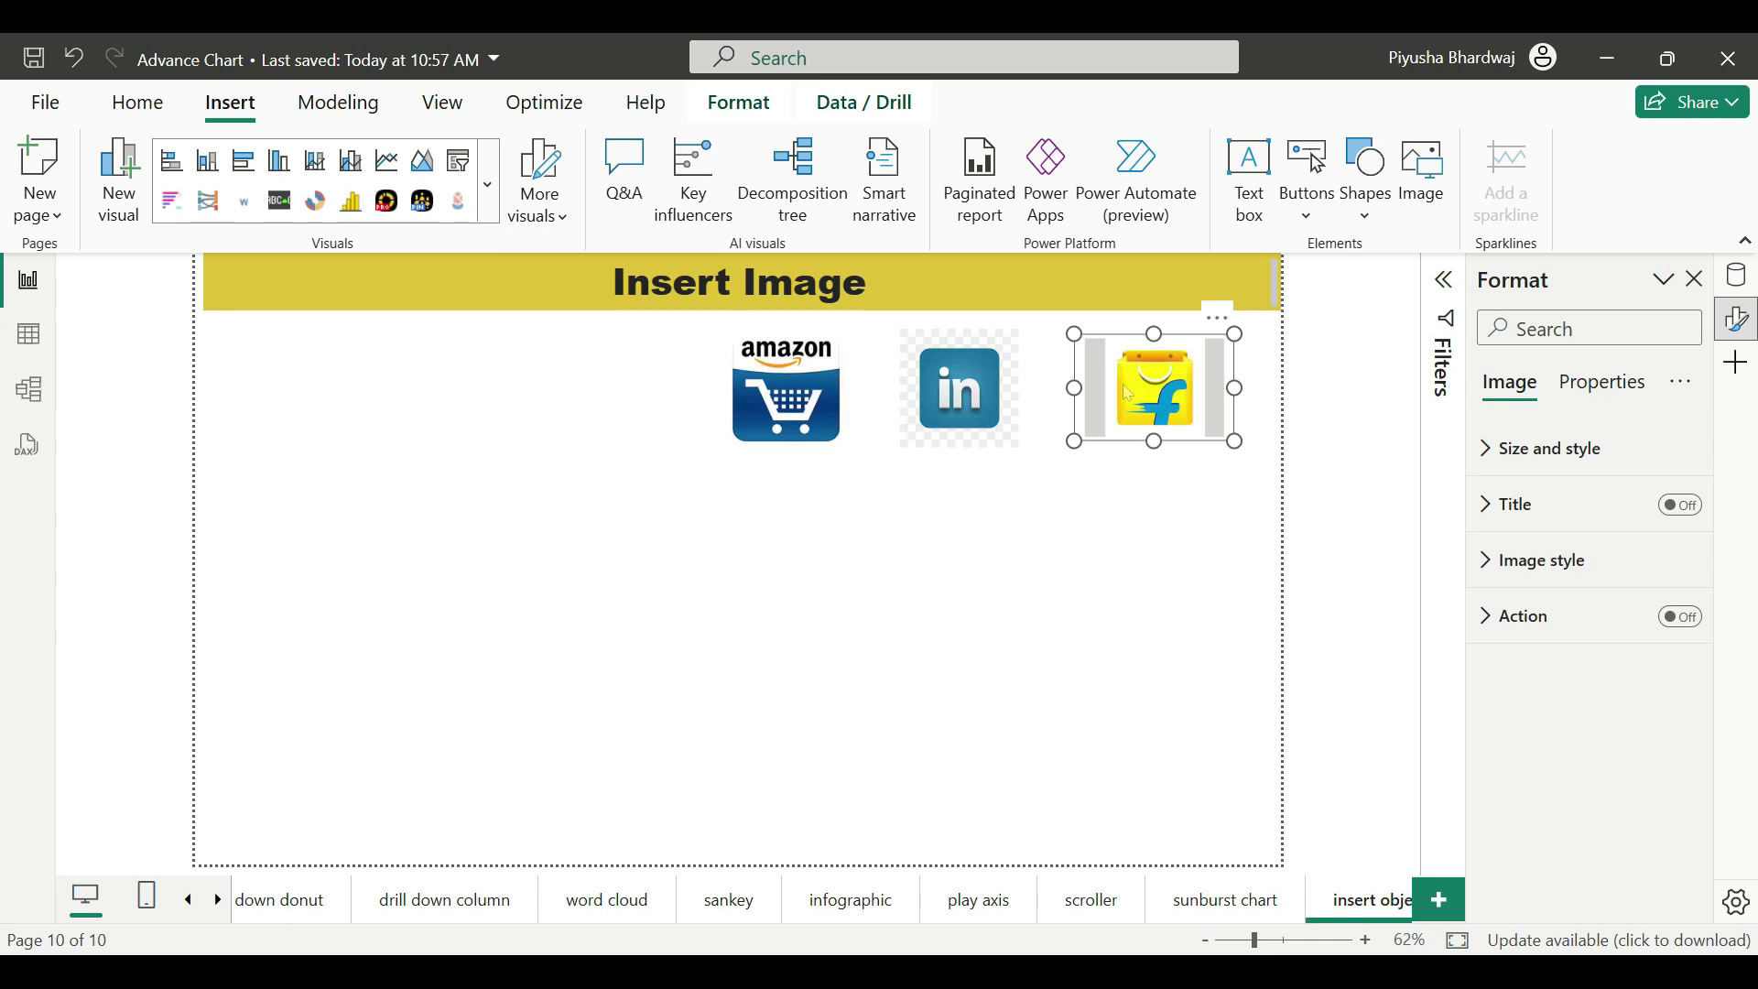
{"action": "left_click", "coordinate": [1547, 449]}
{"action": "left_click", "coordinate": [1672, 719]}
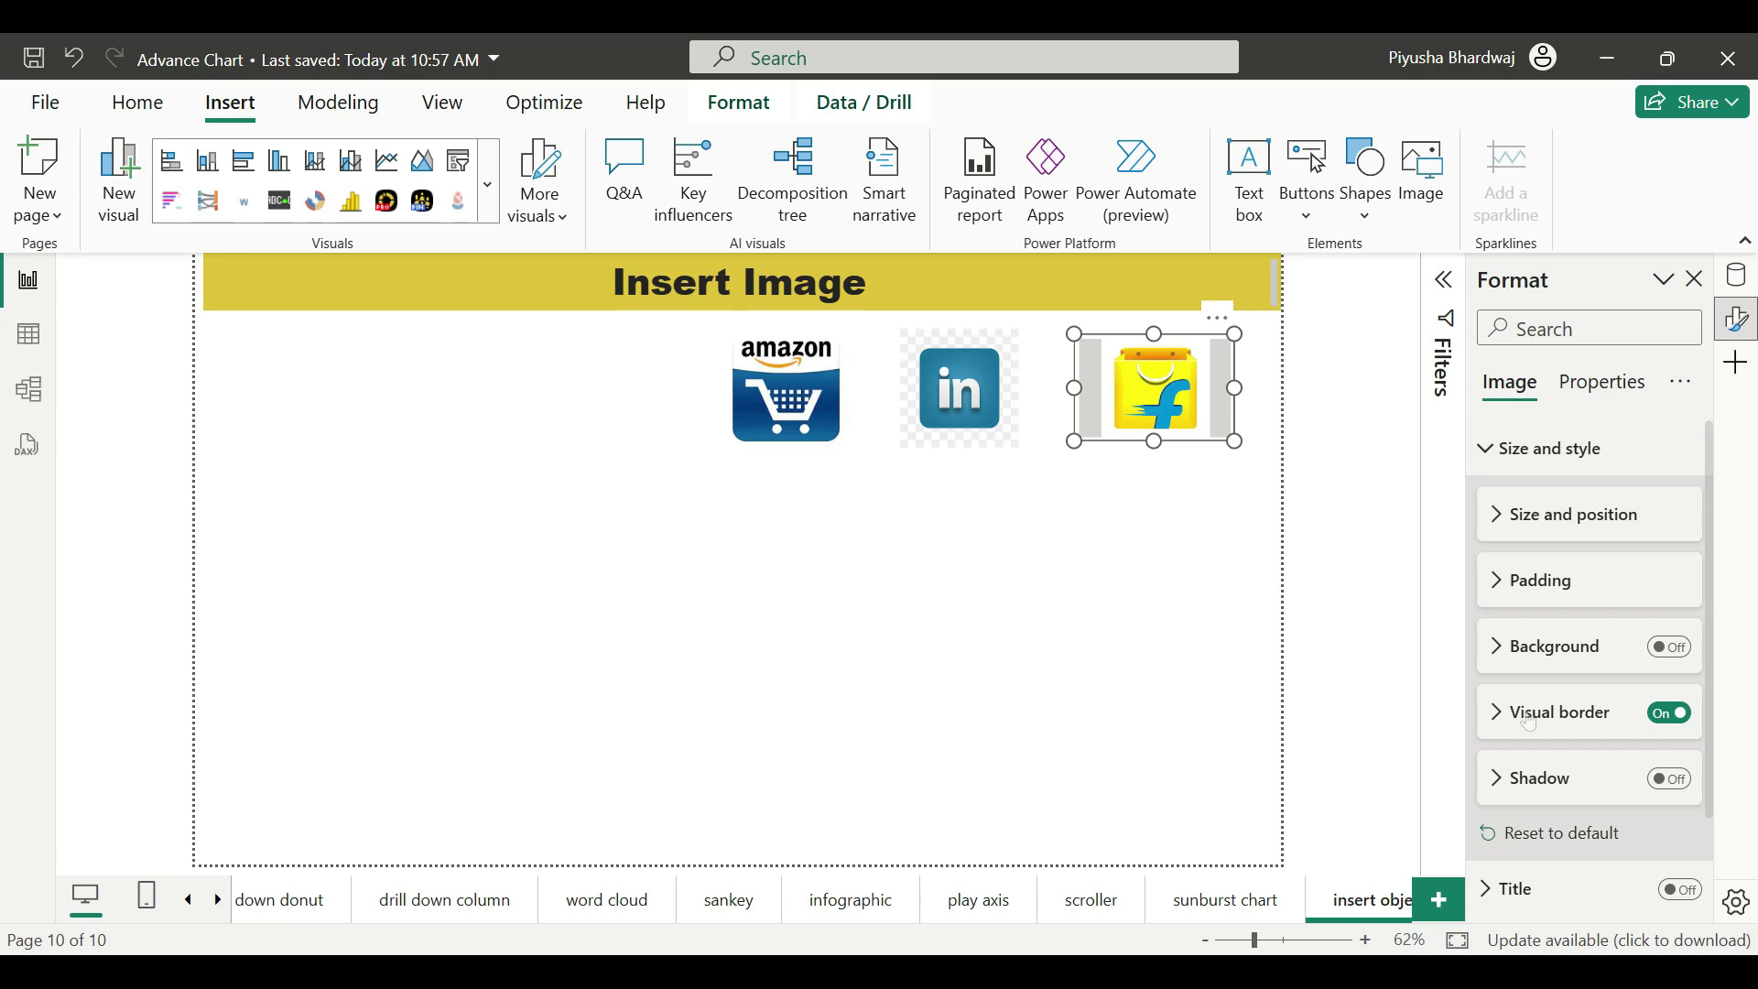
{"action": "left_click", "coordinate": [1531, 724]}
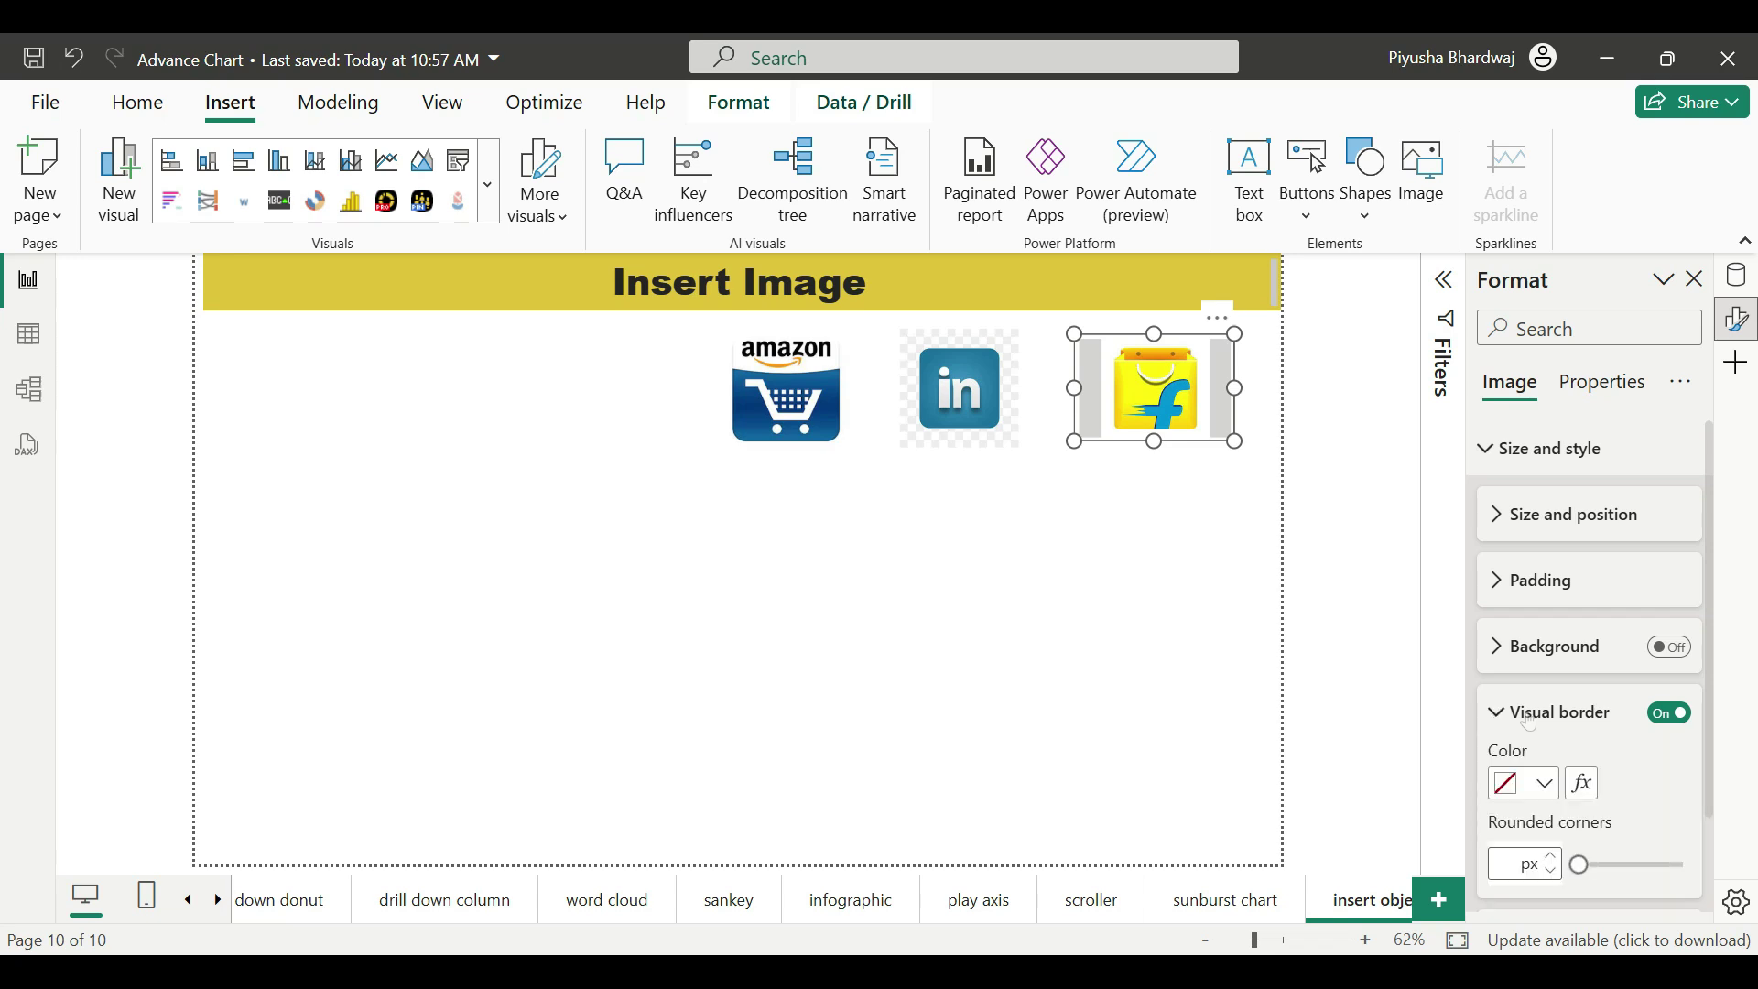
{"action": "scroll", "coordinate": [1534, 720], "scroll_direction": "down", "scroll_amount": 2}
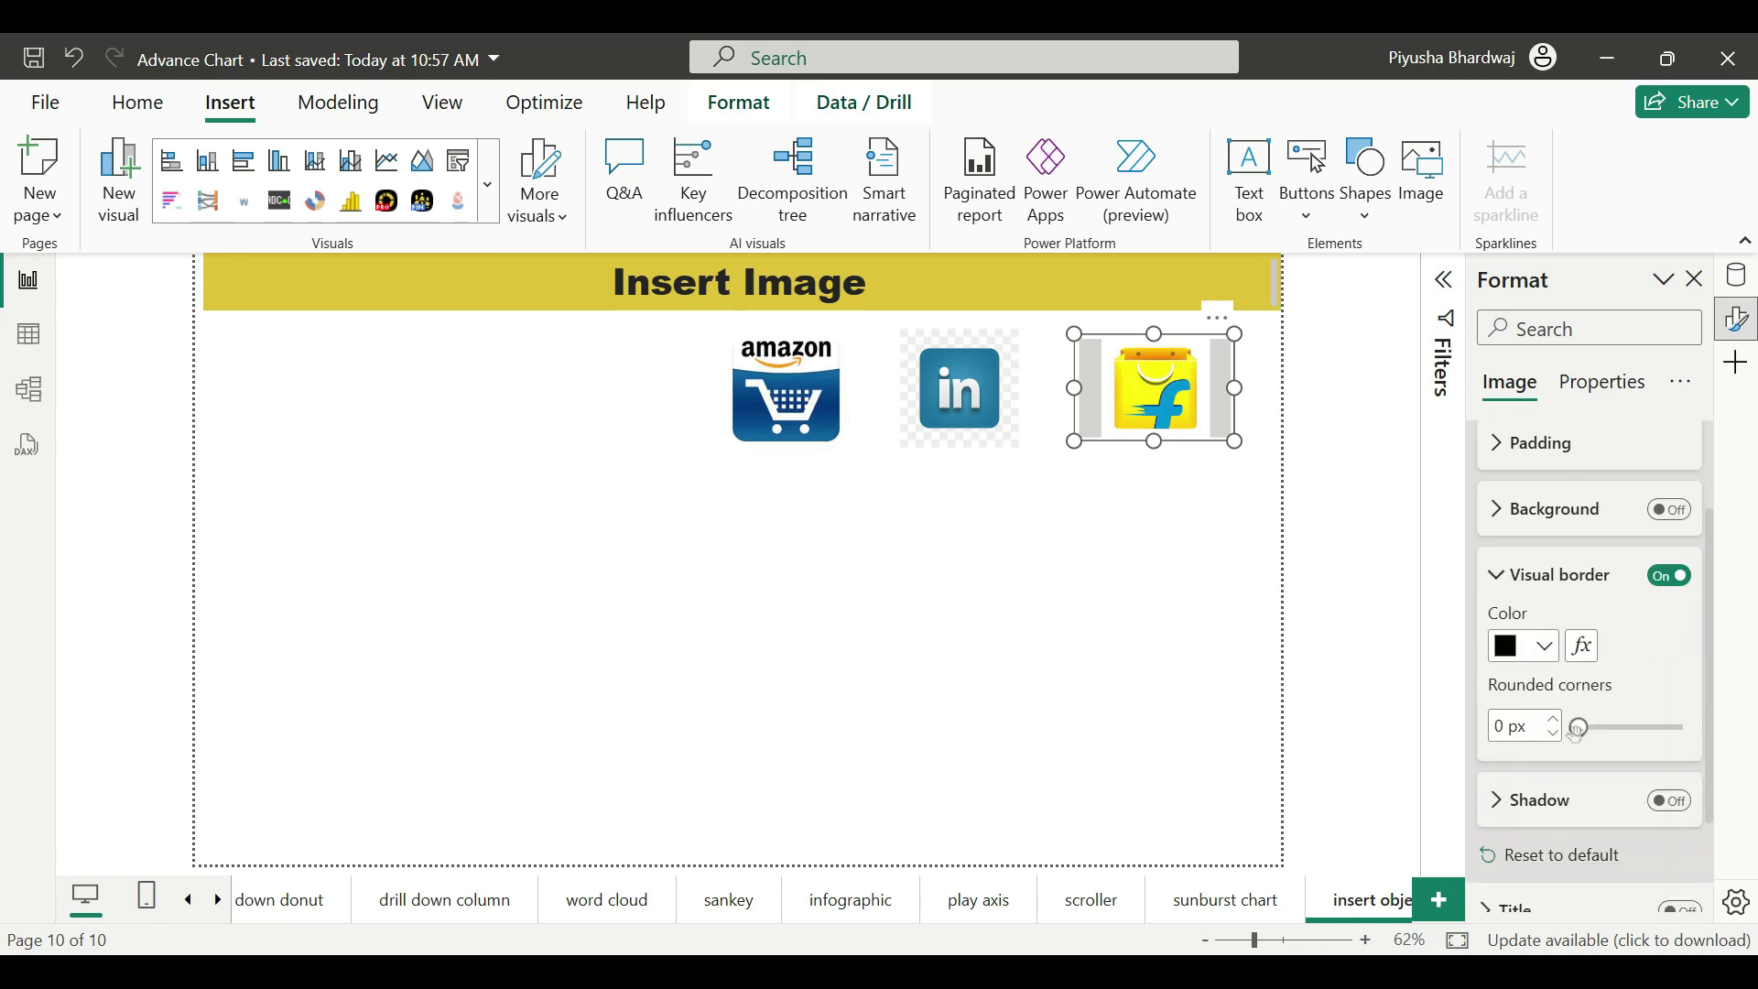
{"action": "left_click_drag", "start_coordinate": [1581, 729], "coordinate": [1685, 729]}
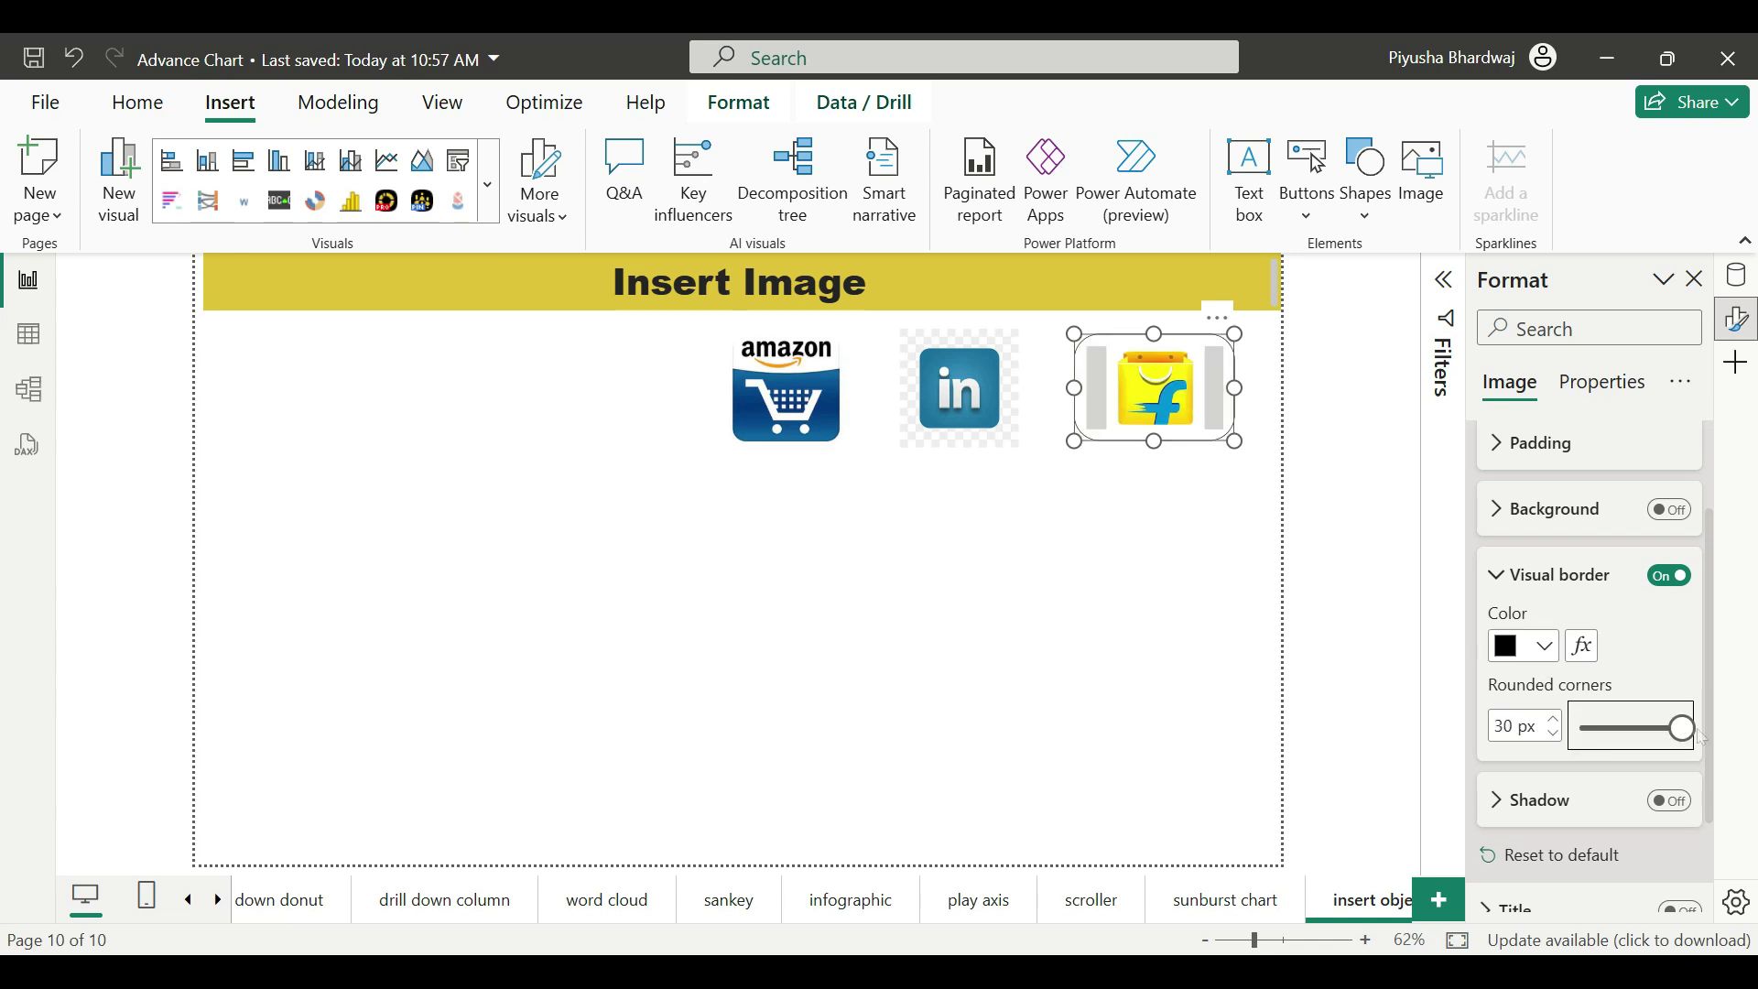
{"action": "left_click", "coordinate": [1216, 666]}
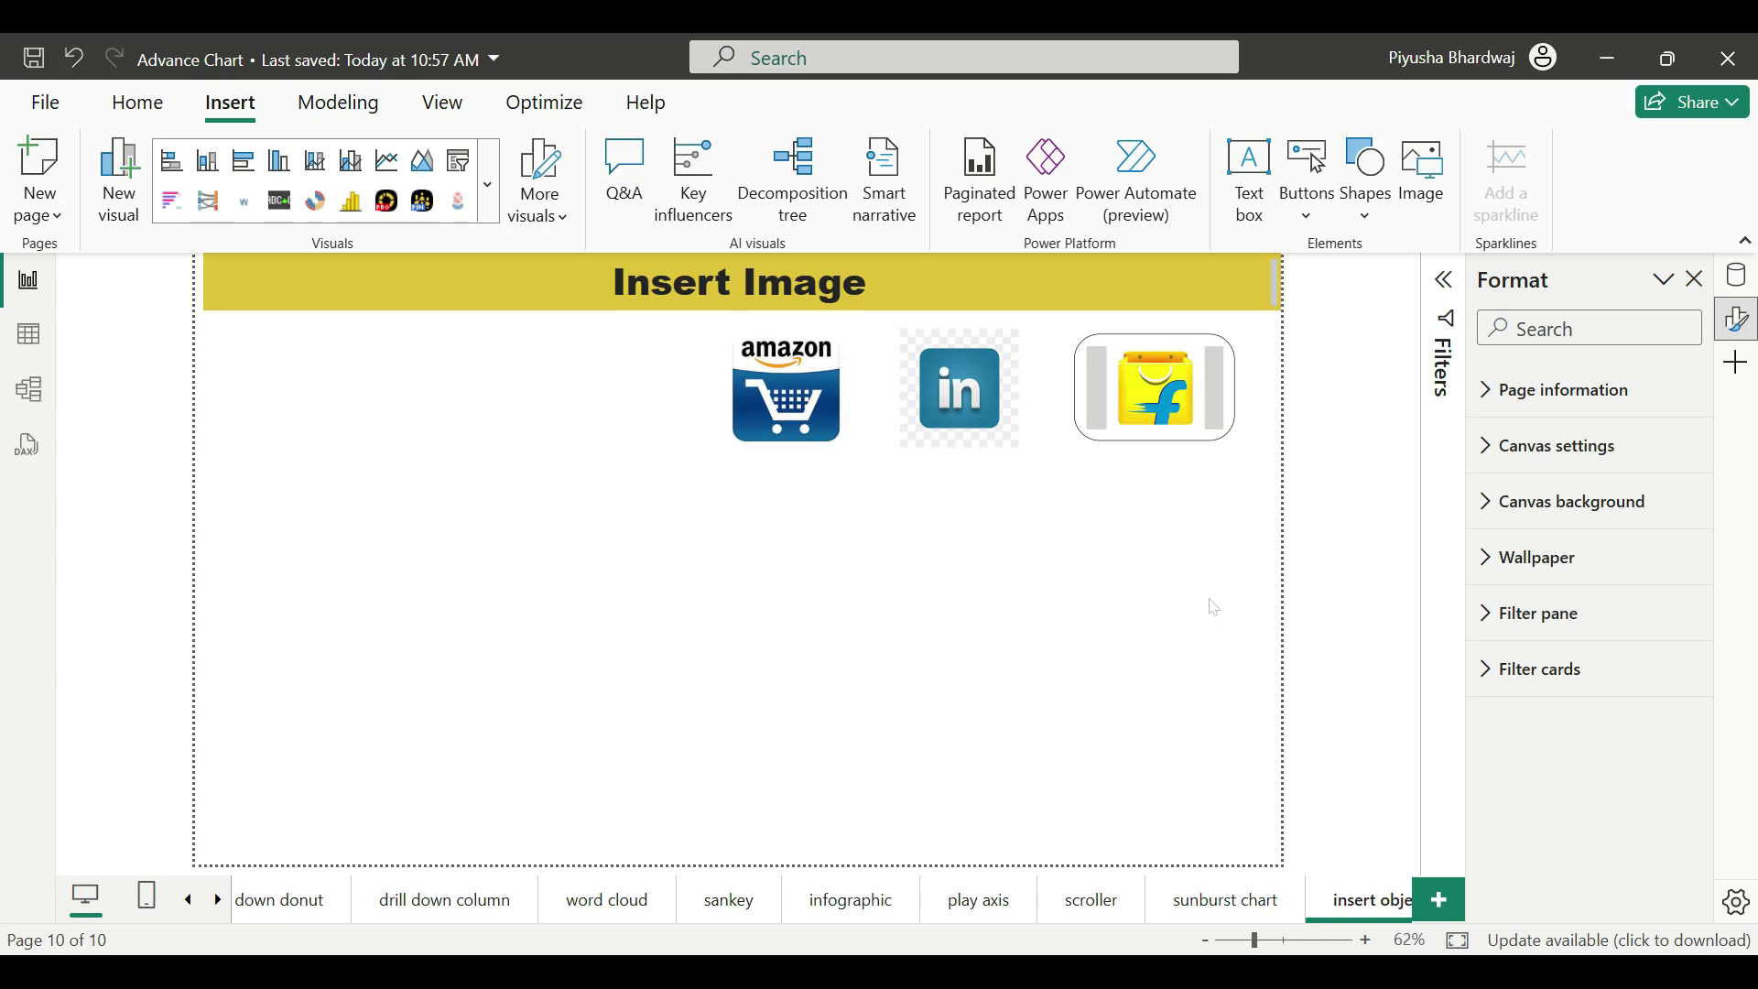
- Turn on the background of the Flipkart image and colour it blue
{"action": "left_click", "coordinate": [1182, 412]}
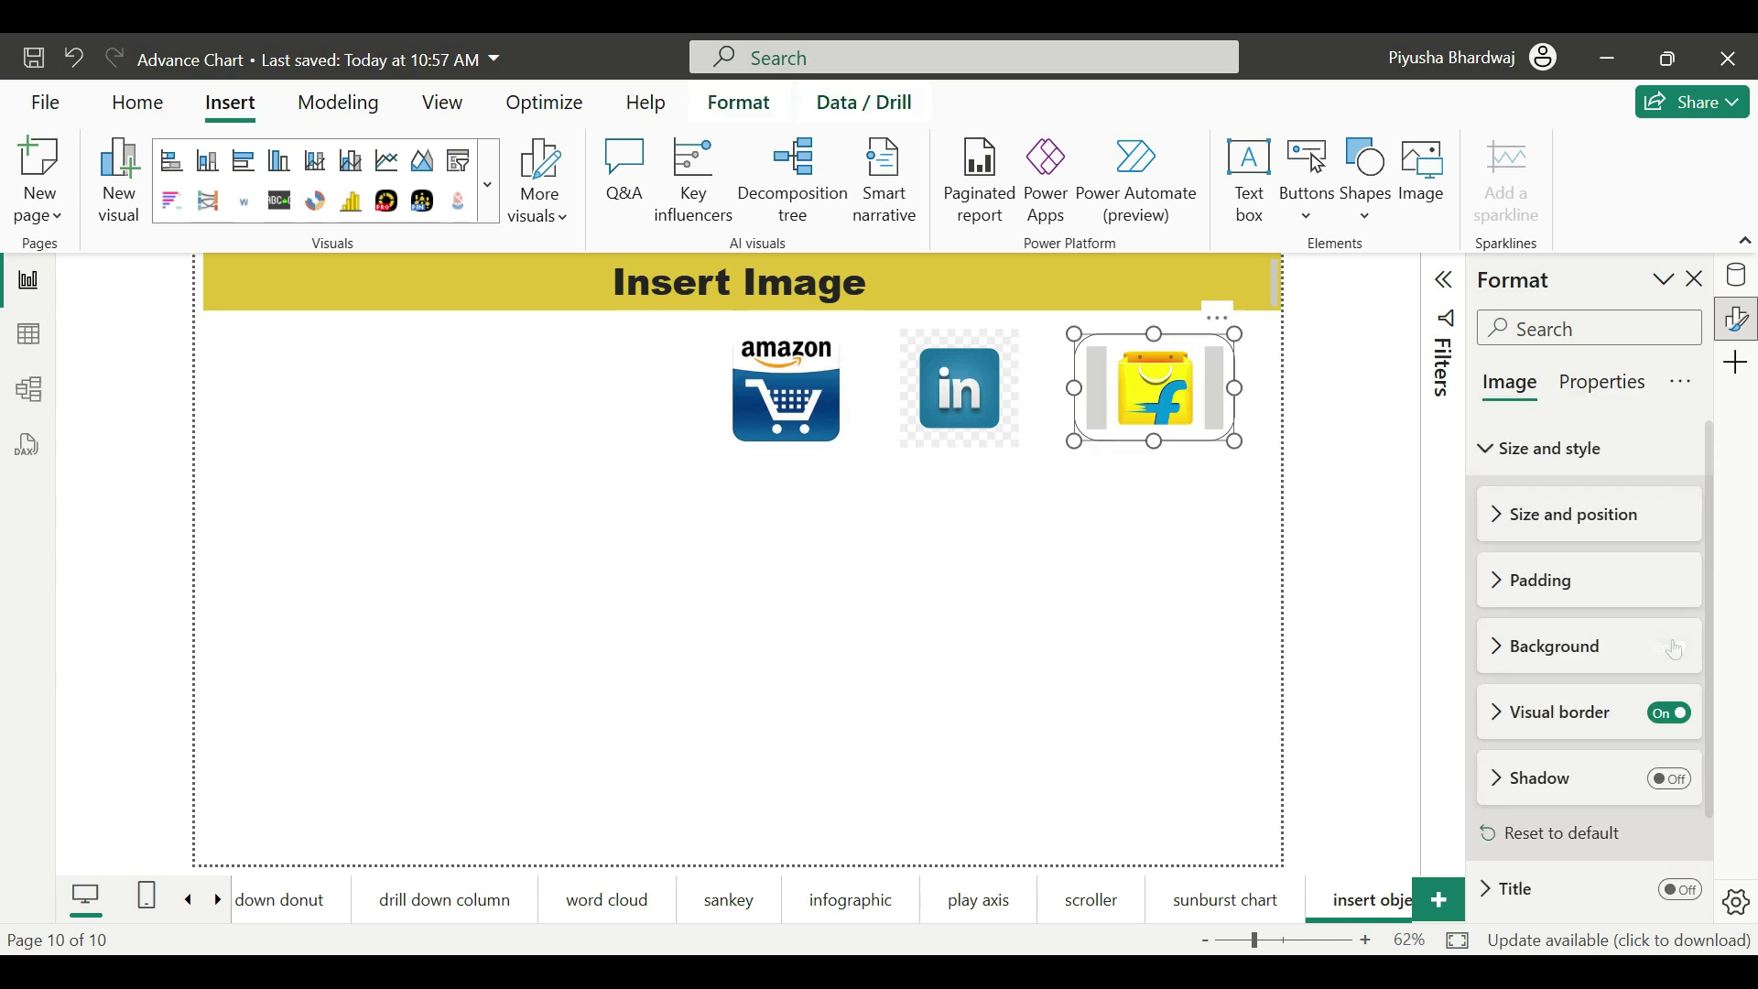
{"action": "left_click", "coordinate": [1543, 647]}
{"action": "scroll", "coordinate": [1543, 647], "scroll_direction": "down", "scroll_amount": 2}
{"action": "left_click", "coordinate": [1525, 581]}
{"action": "left_click", "coordinate": [1548, 458]}
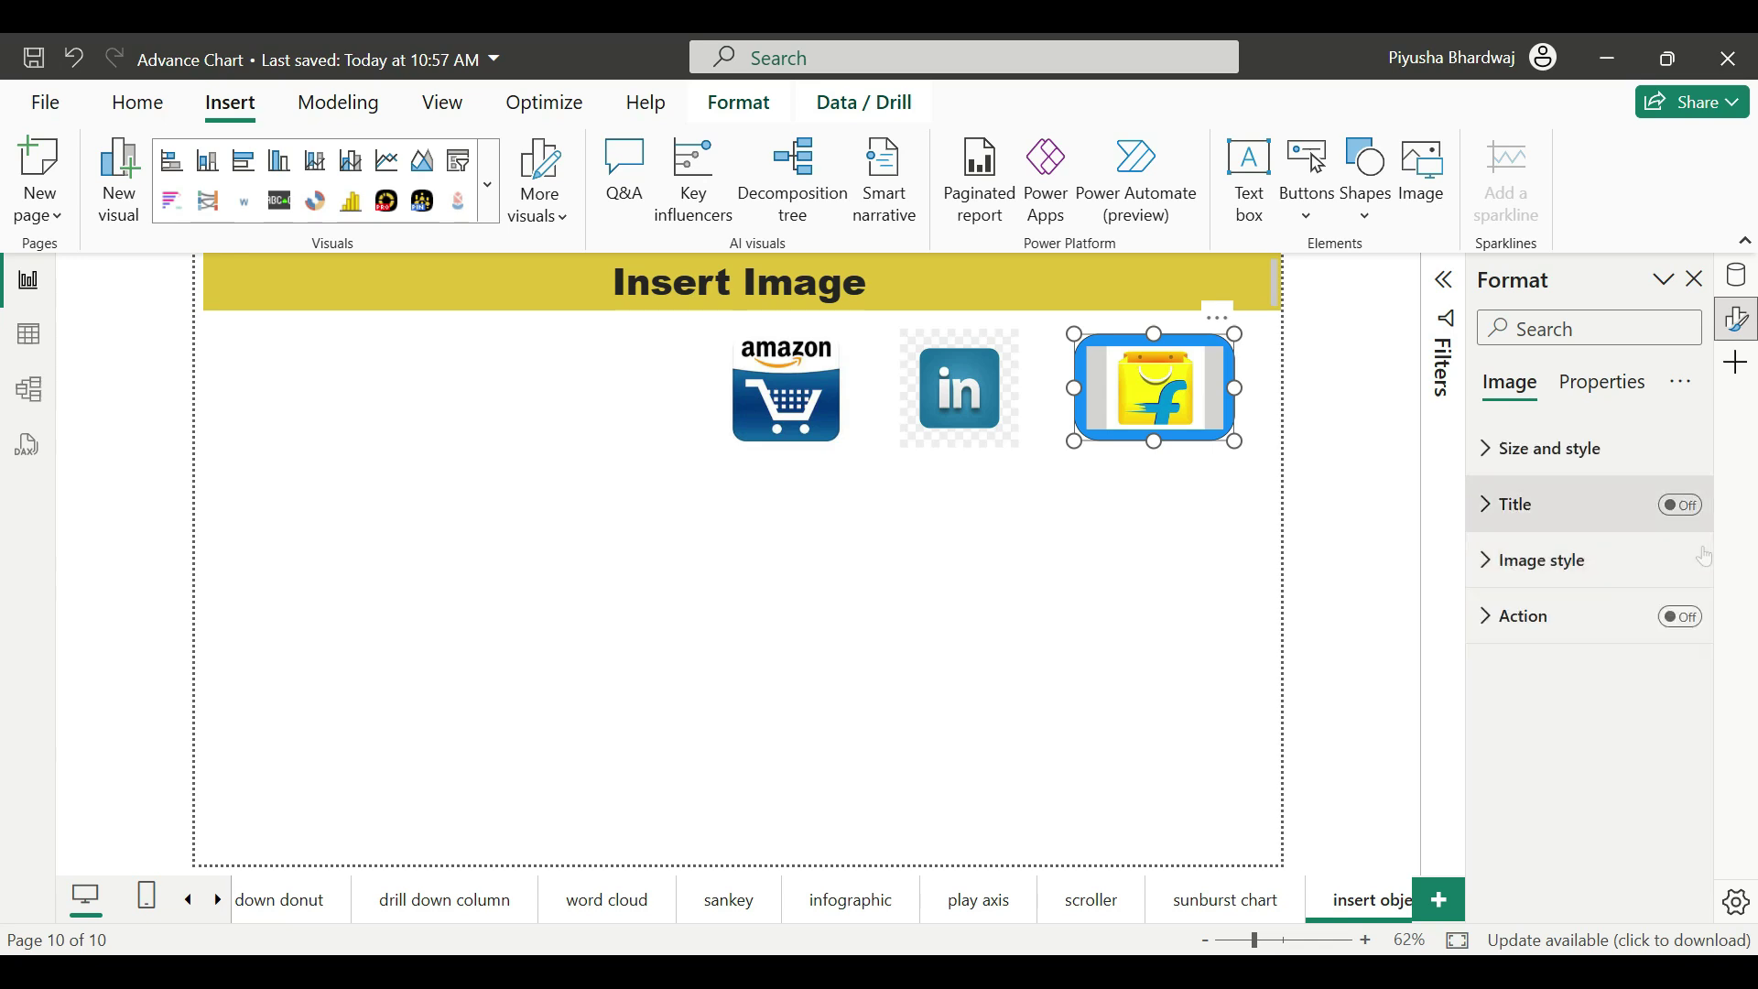
- Turn on the title of the Flipkart image with the text Flipkart, bold and centred
{"action": "left_click", "coordinate": [1683, 510]}
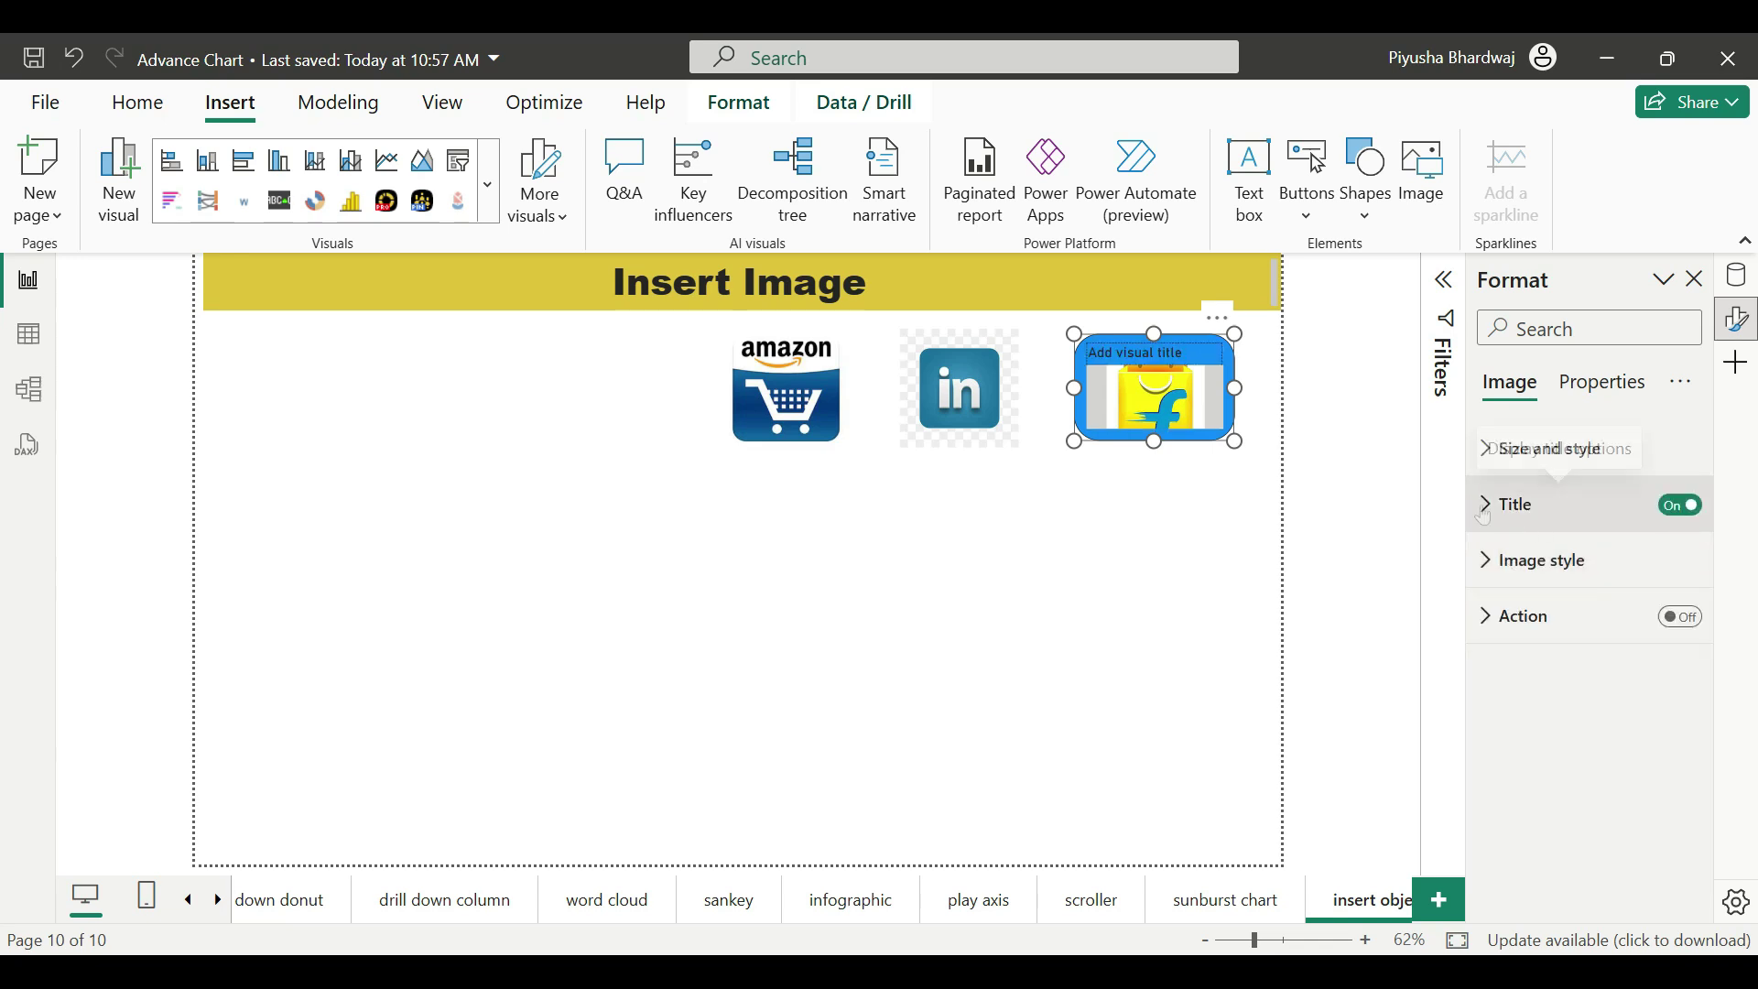
{"action": "left_click", "coordinate": [1526, 528]}
{"action": "left_click", "coordinate": [1546, 641]}
{"action": "type", "text": "Flipkart"}
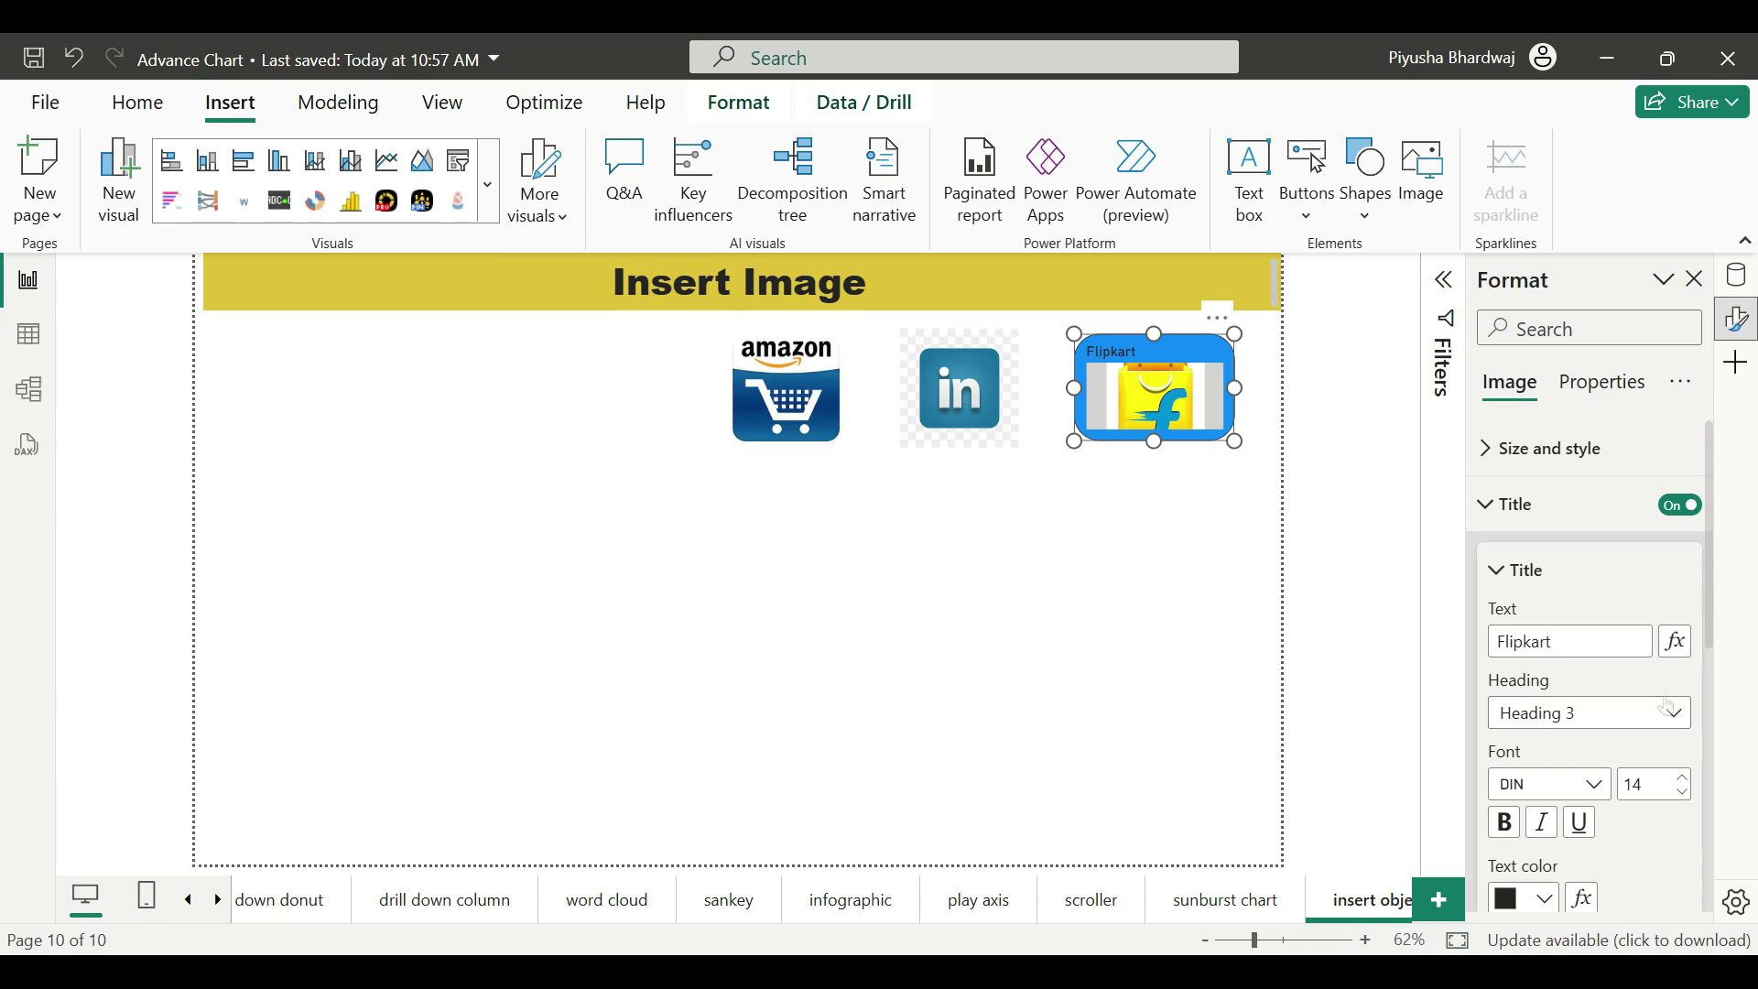
- Give the LinkedIn image a visual border with maximum rounded corners and a black background
{"action": "left_click", "coordinate": [988, 409]}
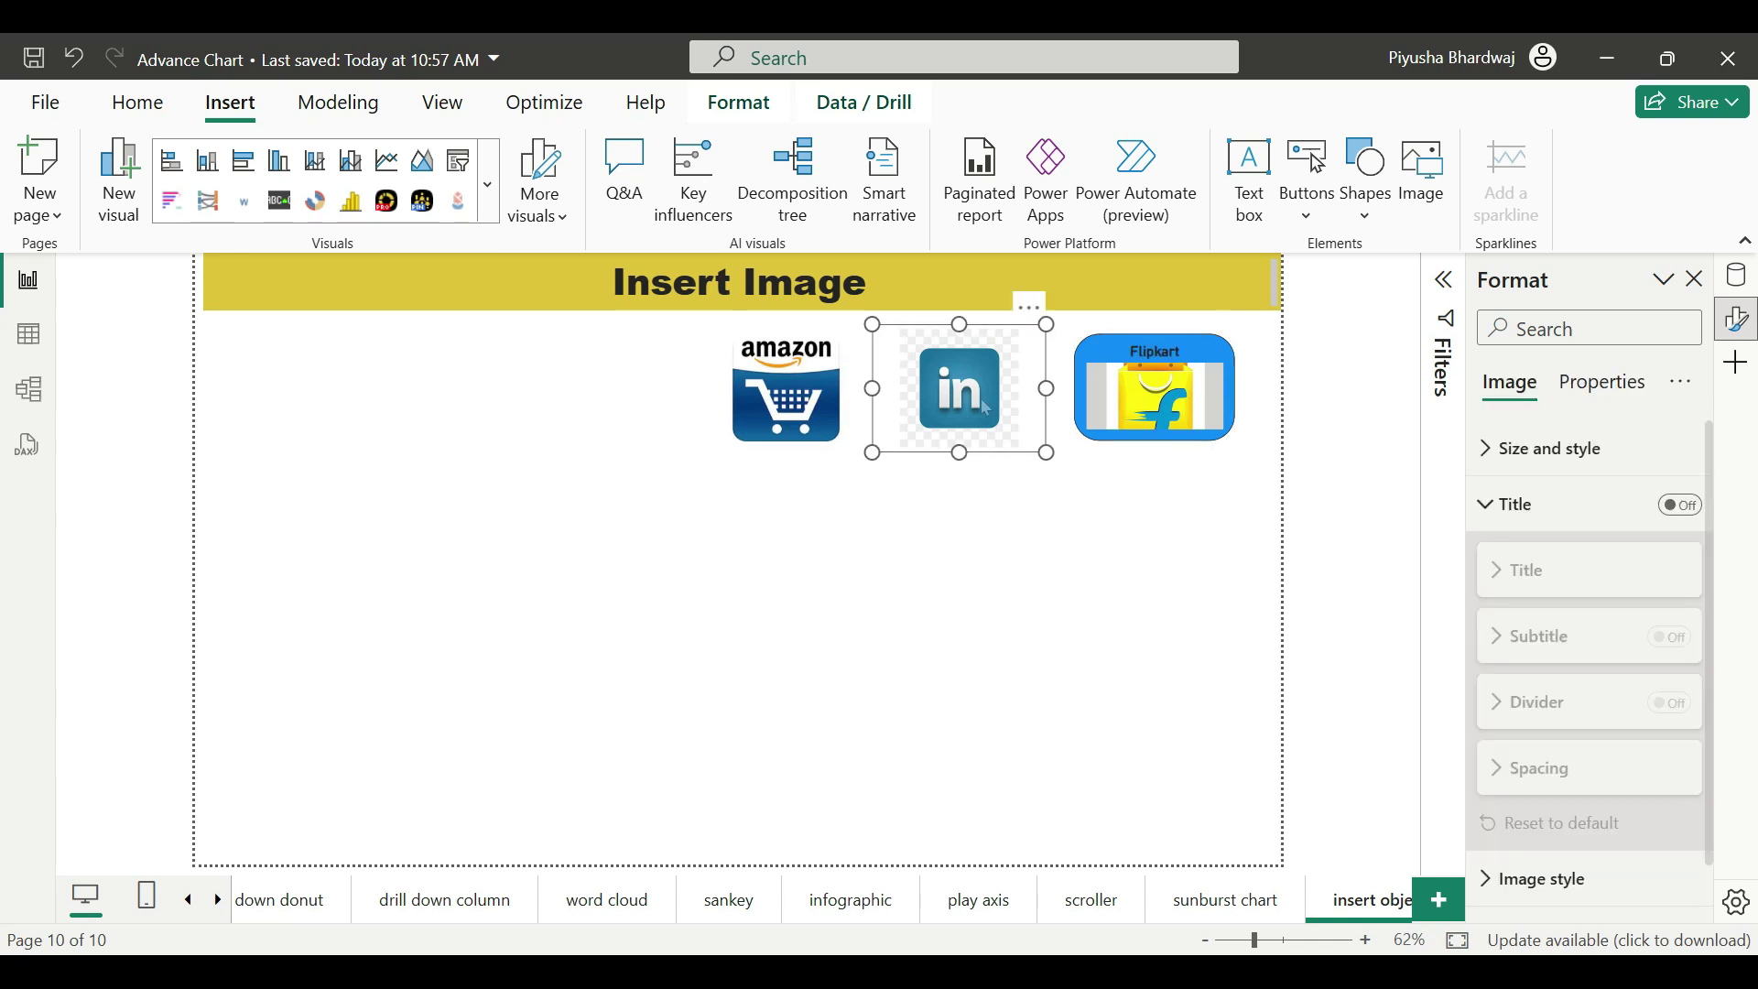
{"action": "left_click", "coordinate": [1485, 506]}
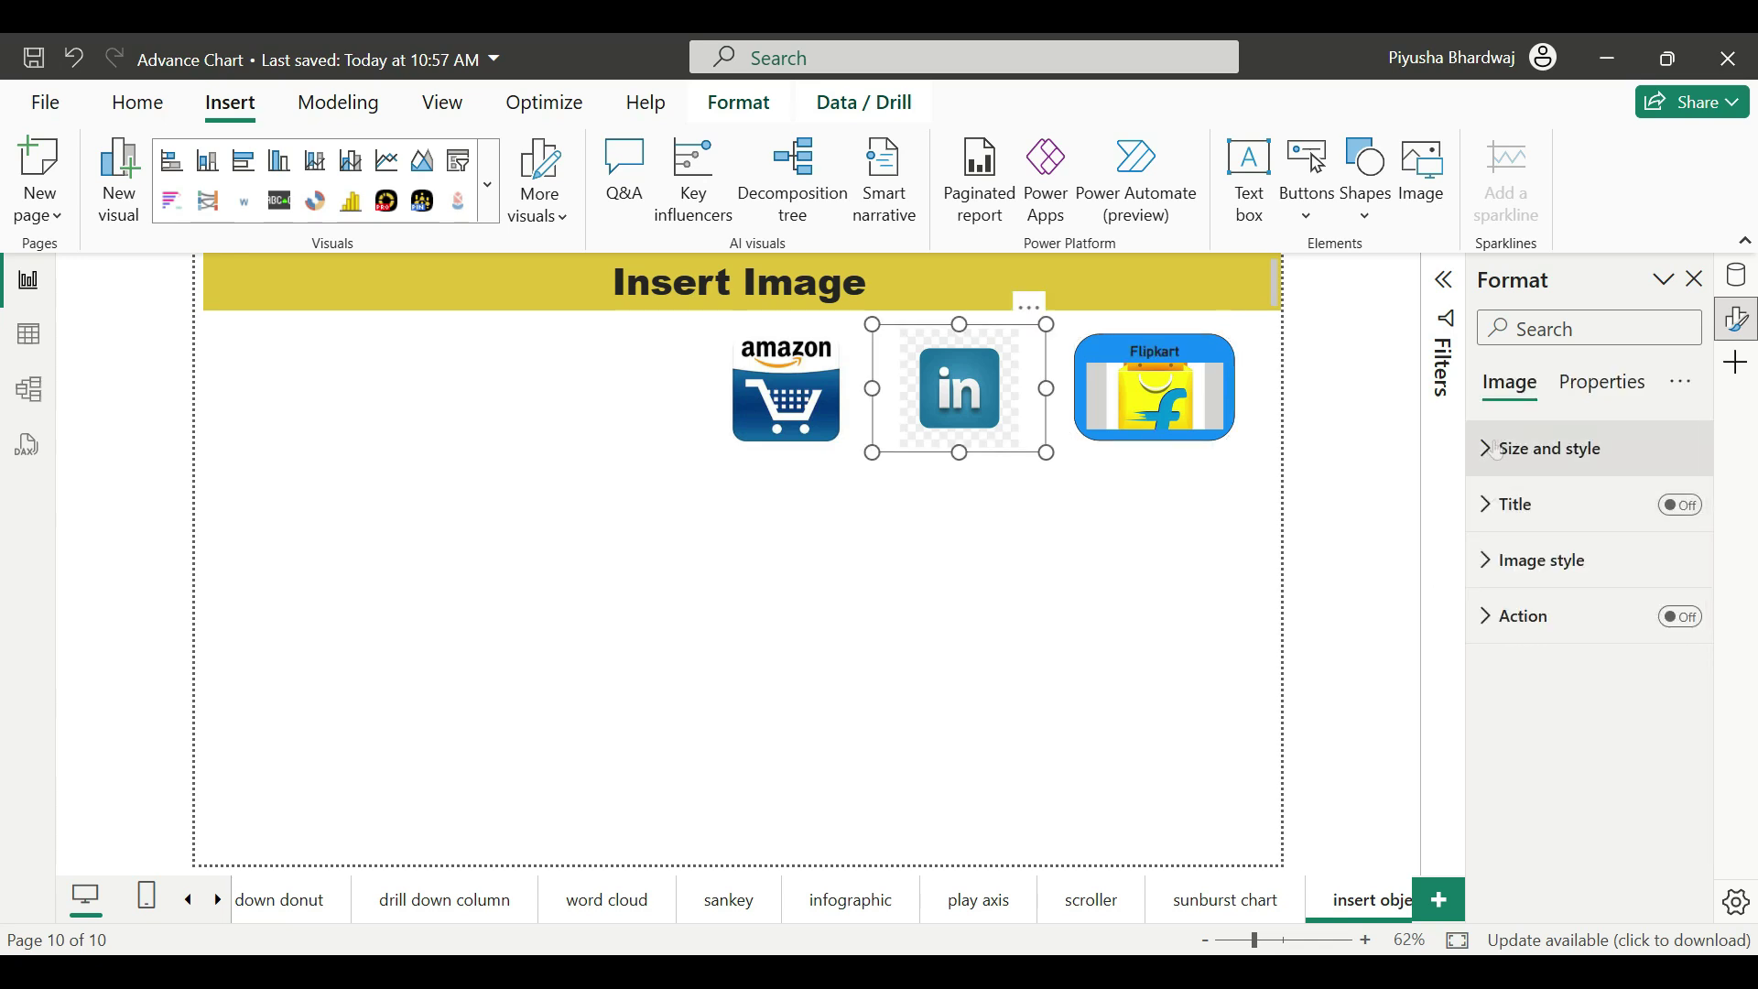
{"action": "left_click", "coordinate": [1497, 451]}
{"action": "left_click", "coordinate": [1672, 716]}
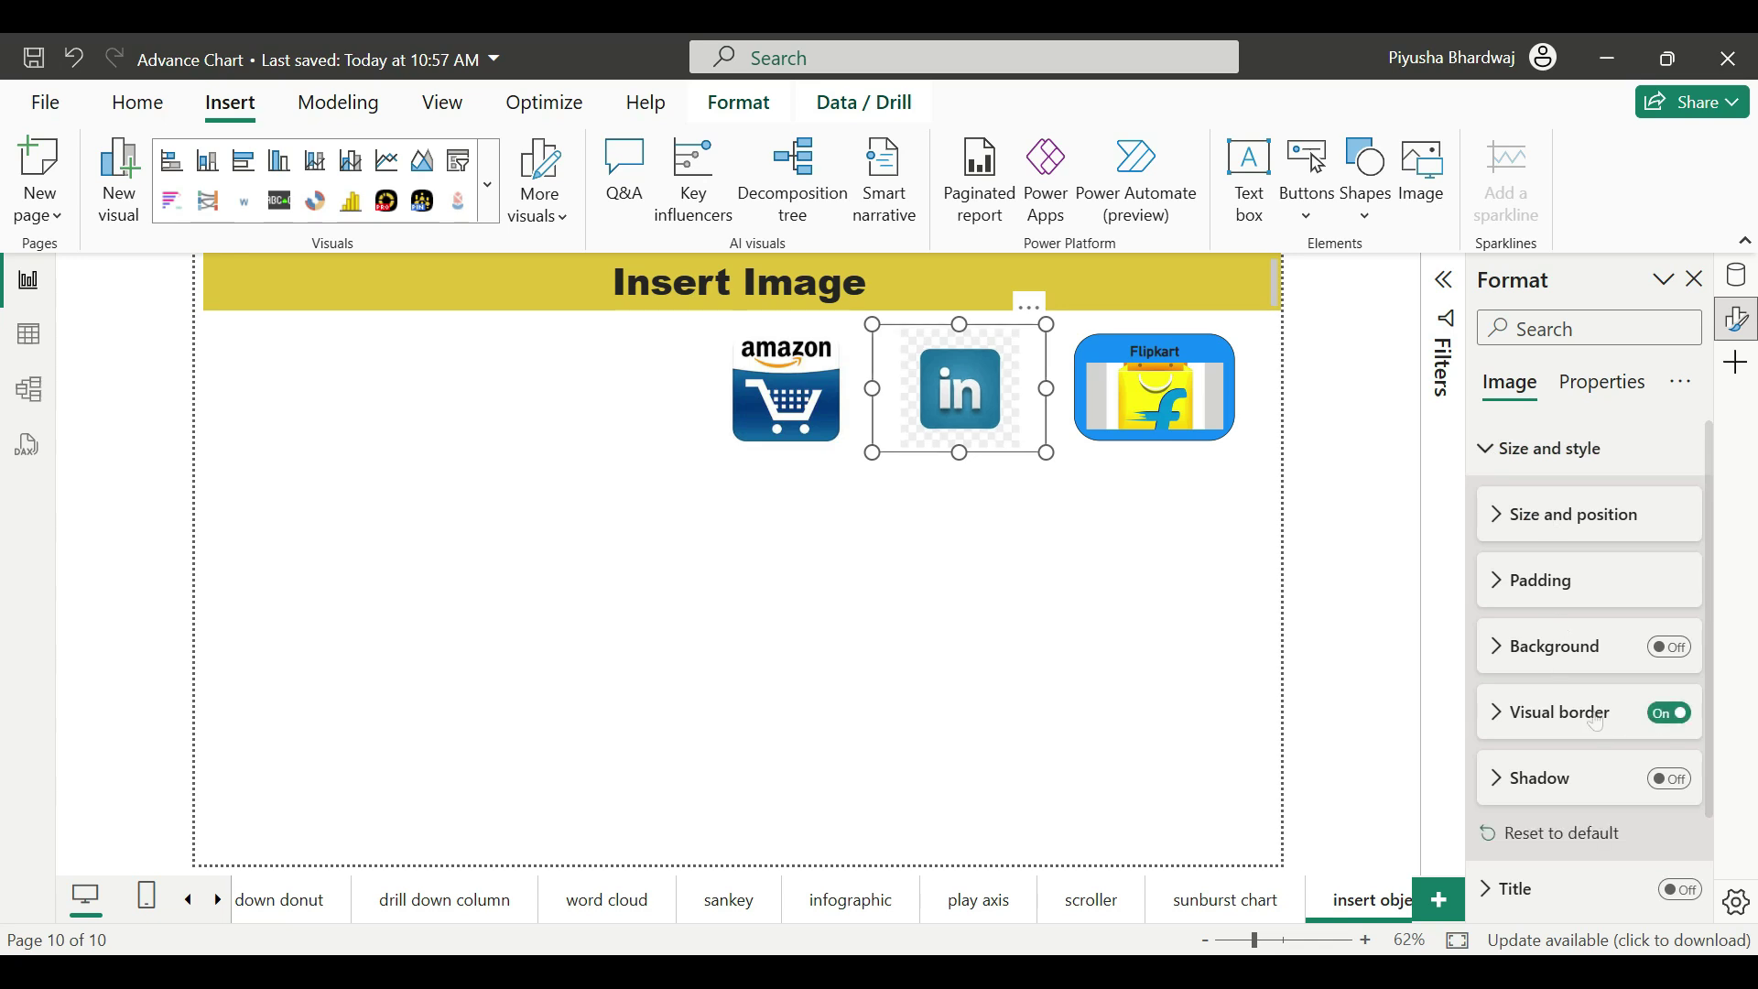
{"action": "left_click", "coordinate": [1596, 714]}
{"action": "scroll", "coordinate": [1603, 728], "scroll_direction": "down", "scroll_amount": 3}
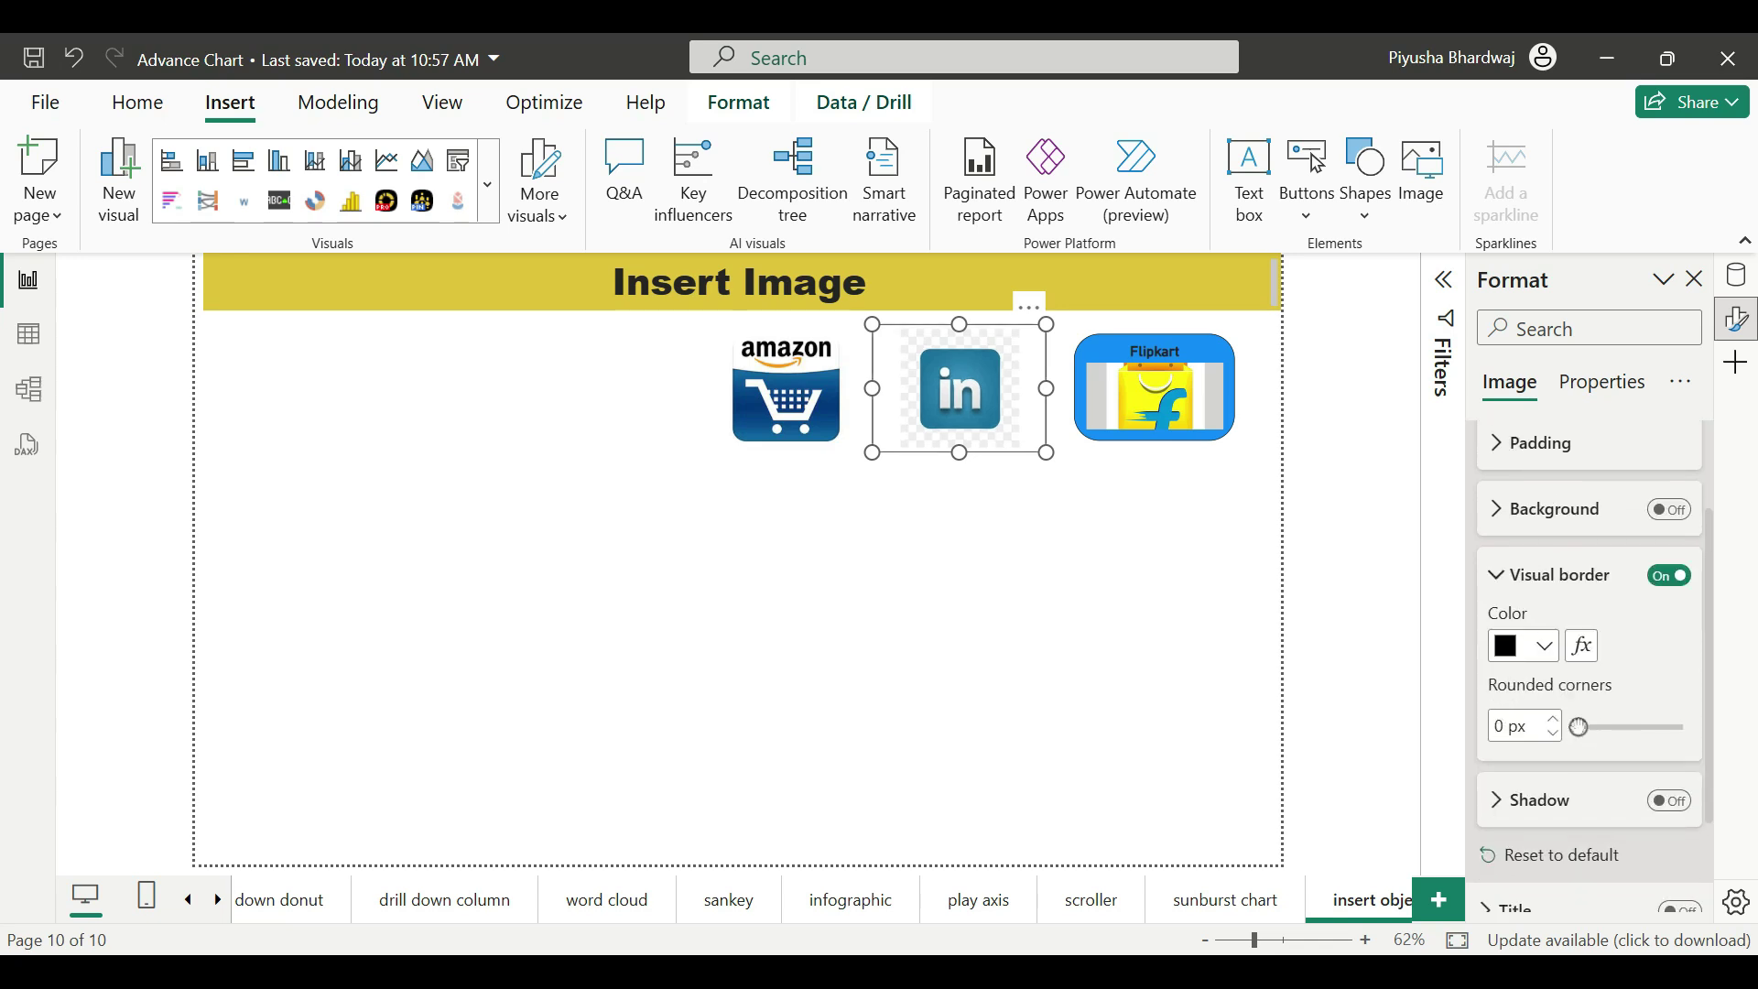
{"action": "left_click_drag", "start_coordinate": [1579, 730], "coordinate": [1684, 733]}
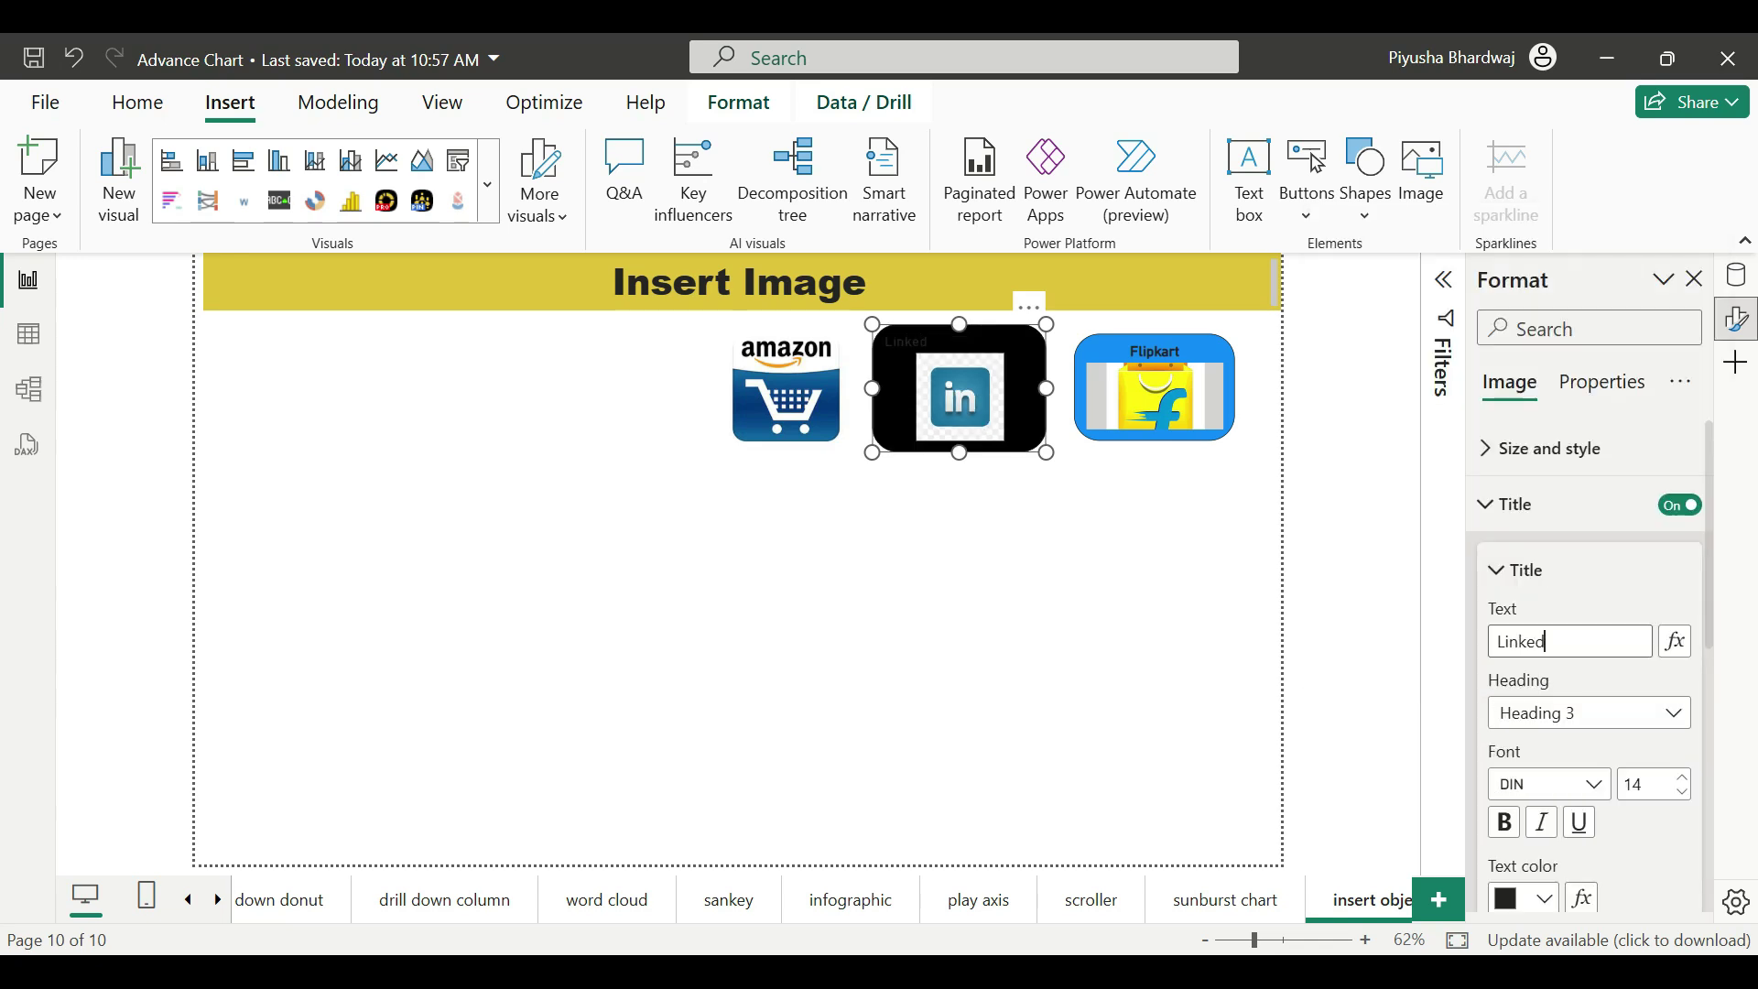
- Title the LinkedIn image Linkedin in bold, white, centred text
{"action": "type", "text": "inkedin"}
{"action": "scroll", "coordinate": [1548, 618], "scroll_direction": "down", "scroll_amount": 2}
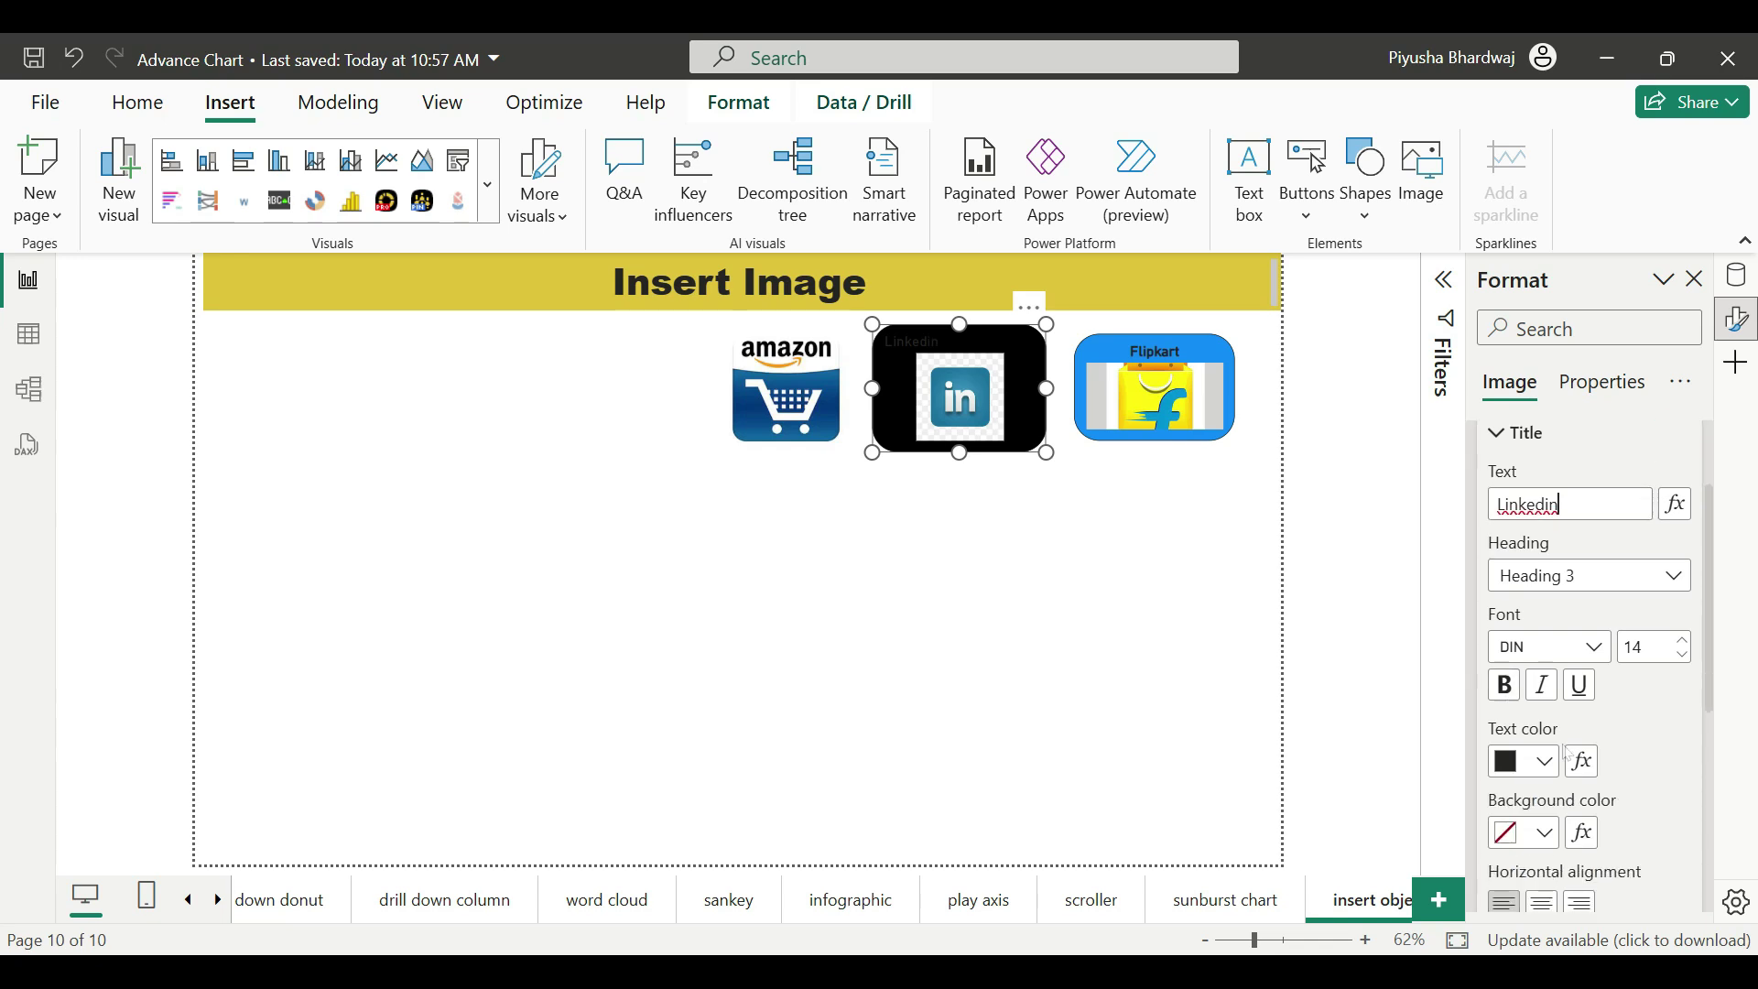
- Move the Amazon image slightly away from the LinkedIn logo and copy the Flipkart image's formatting onto it with Format Painter
{"action": "left_click", "coordinate": [789, 396]}
{"action": "mouse_move", "coordinate": [790, 396]}
{"action": "left_mouse_down"}
{"action": "mouse_move", "coordinate": [749, 389]}
{"action": "mouse_move", "coordinate": [769, 395]}
{"action": "left_mouse_up"}
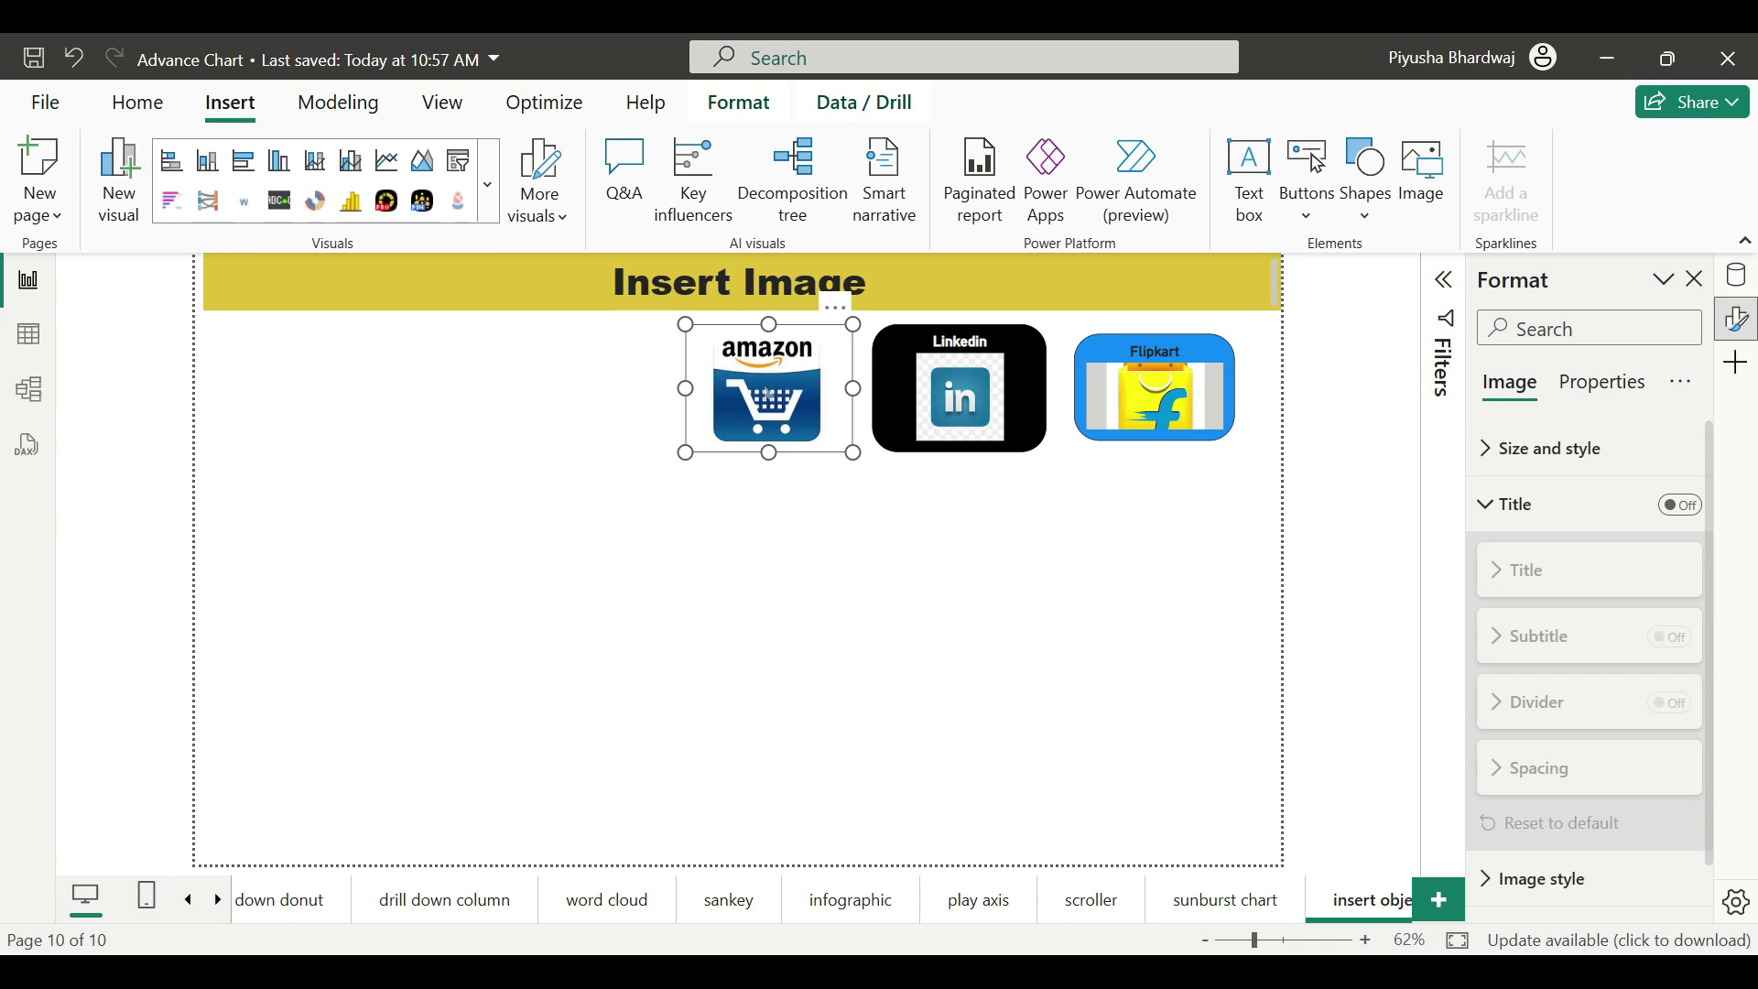
{"action": "left_click", "coordinate": [138, 101]}
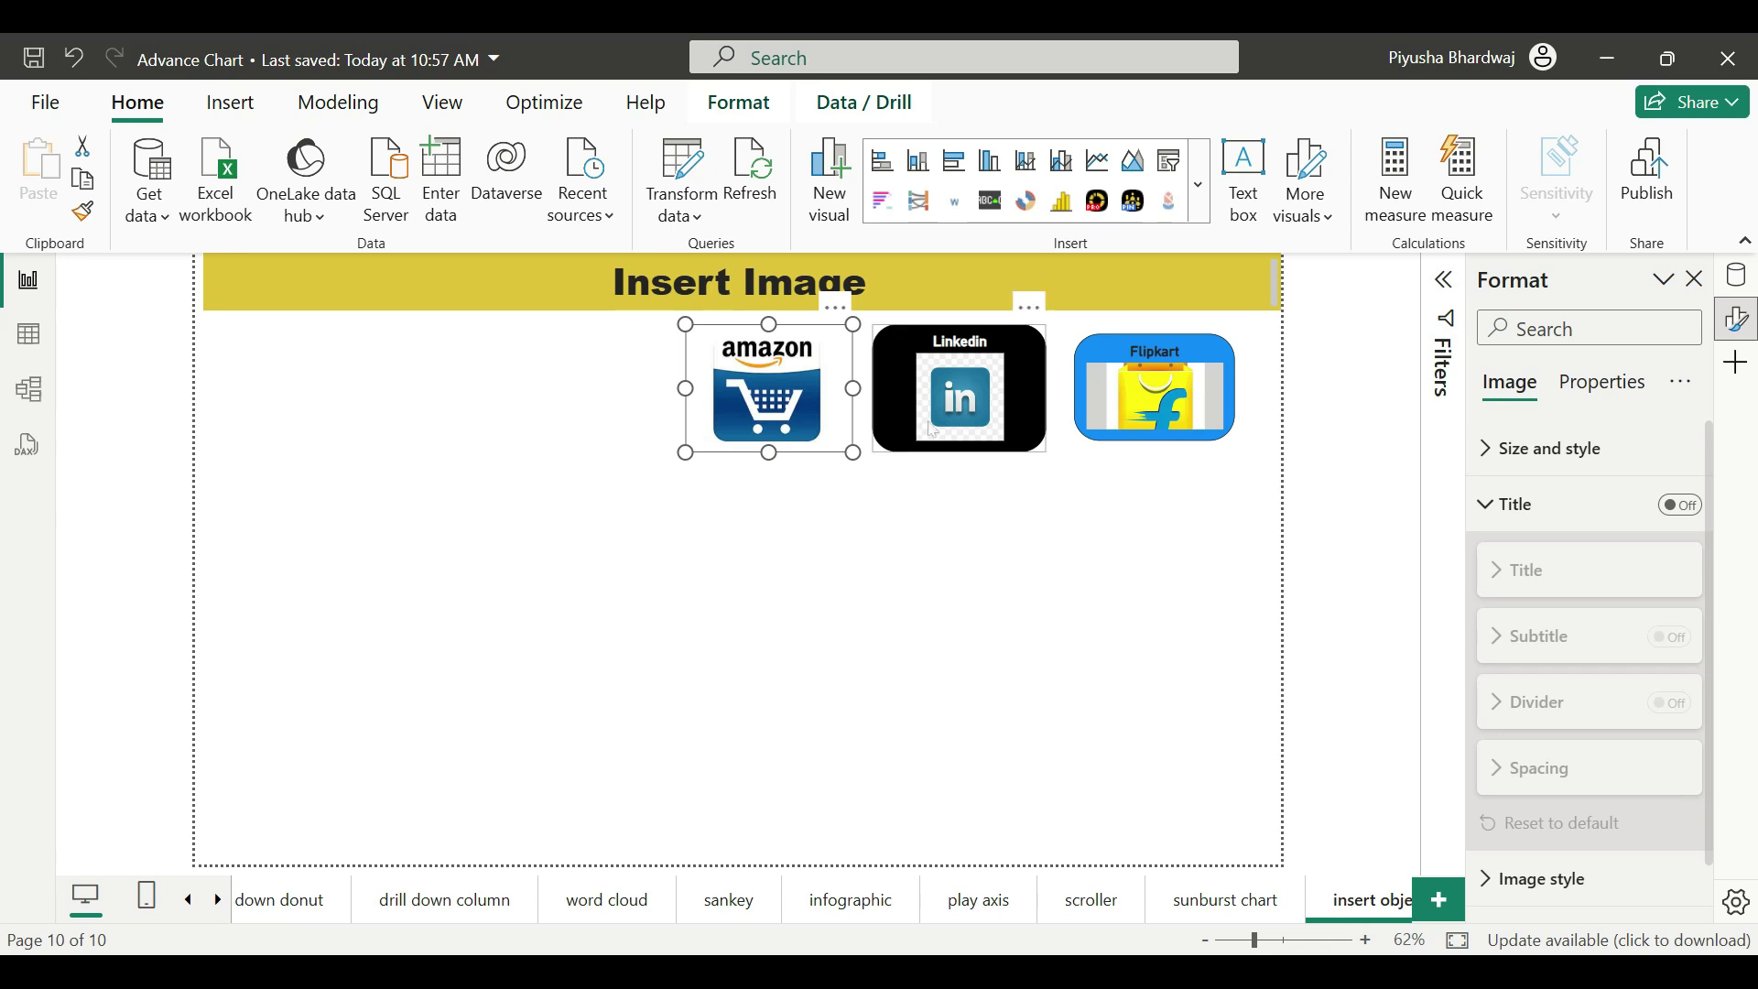
{"action": "left_click", "coordinate": [1154, 394]}
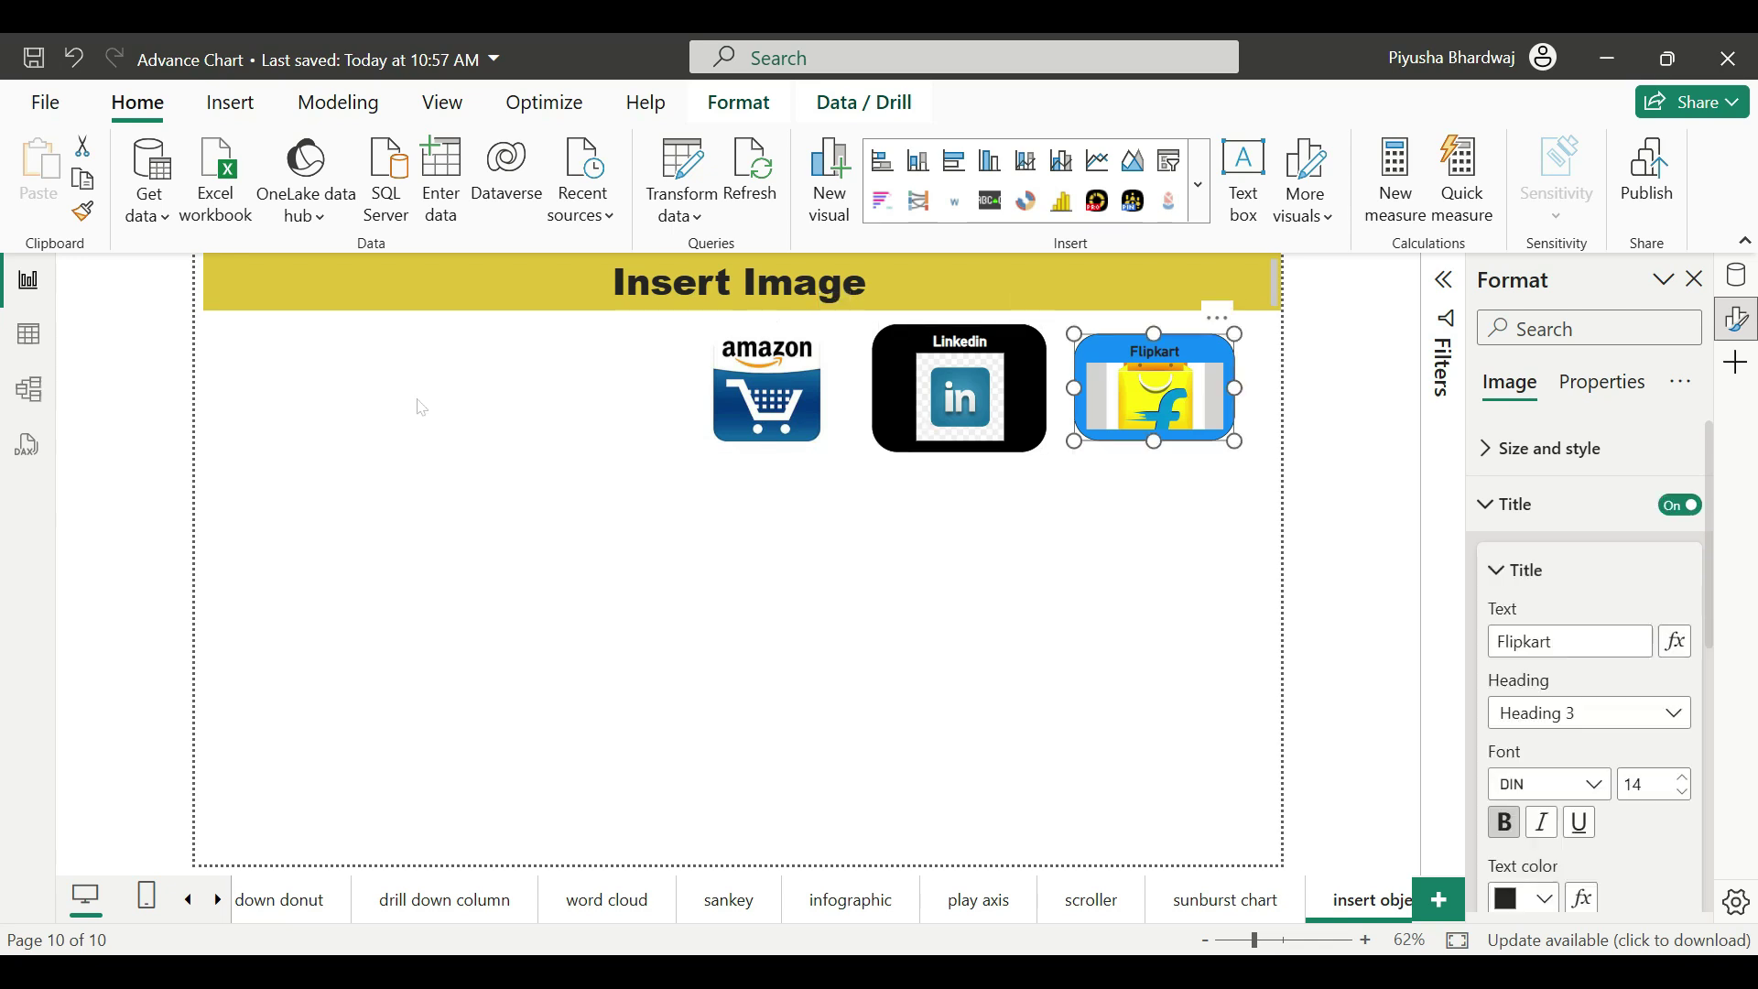
{"action": "left_click", "coordinate": [87, 216]}
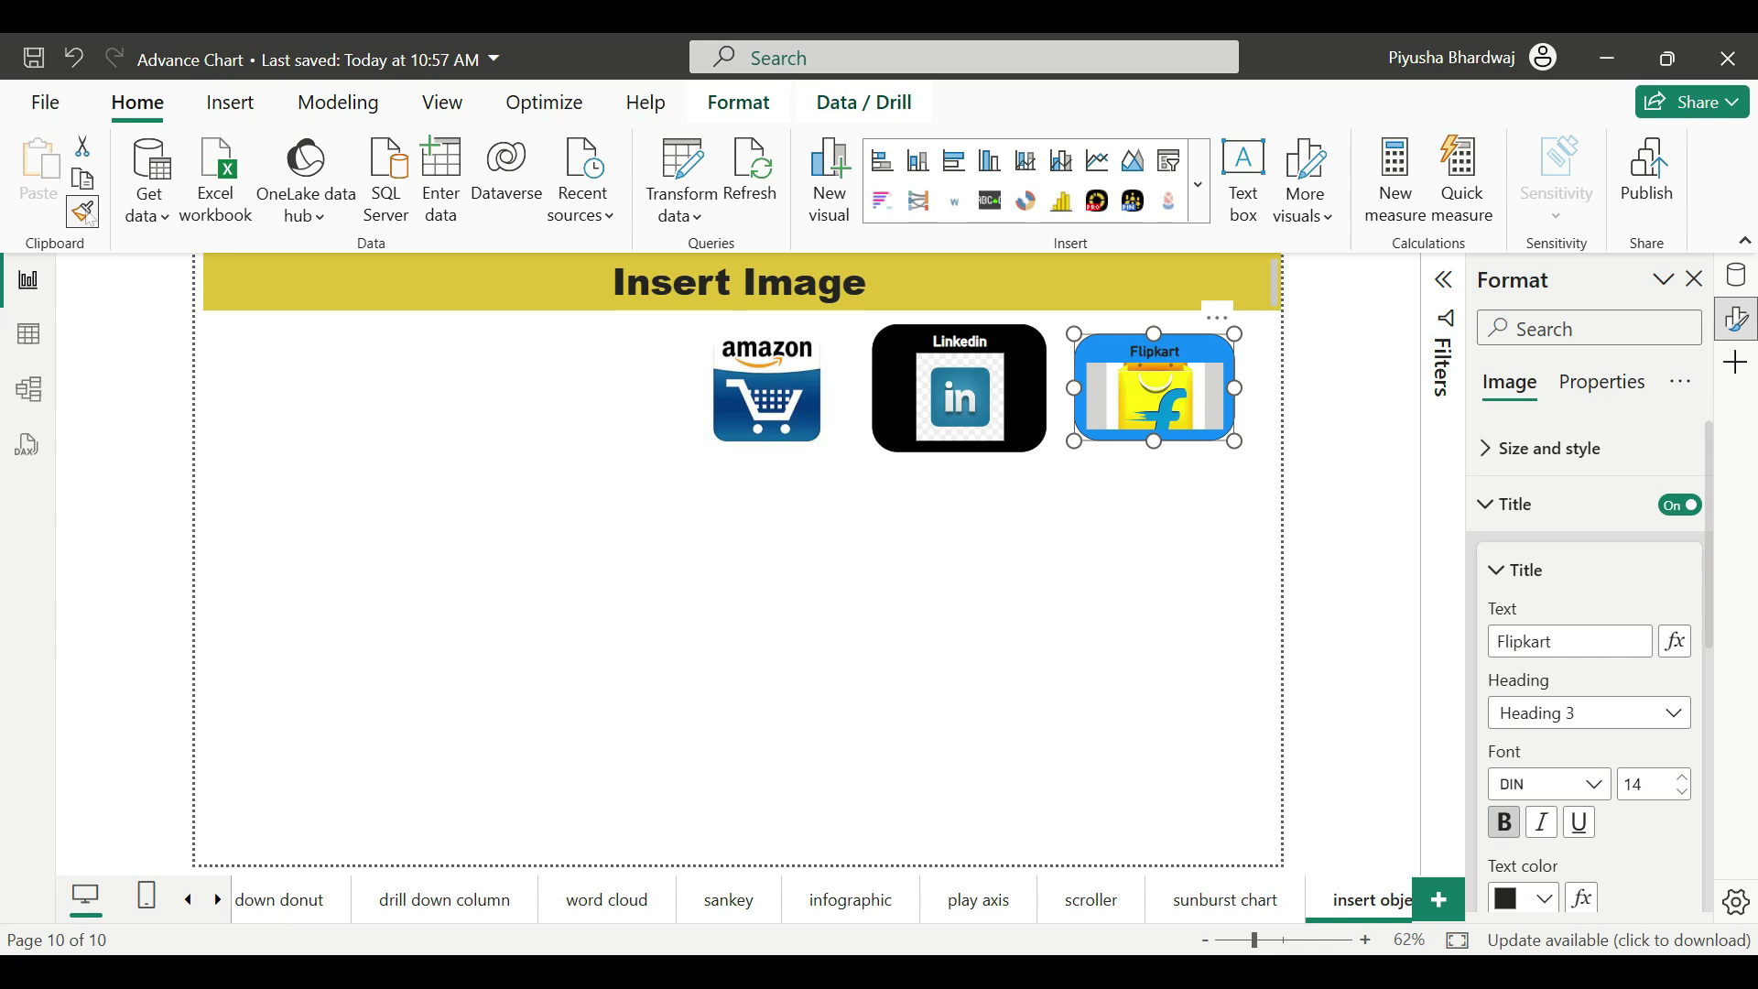
{"action": "left_click", "coordinate": [780, 370]}
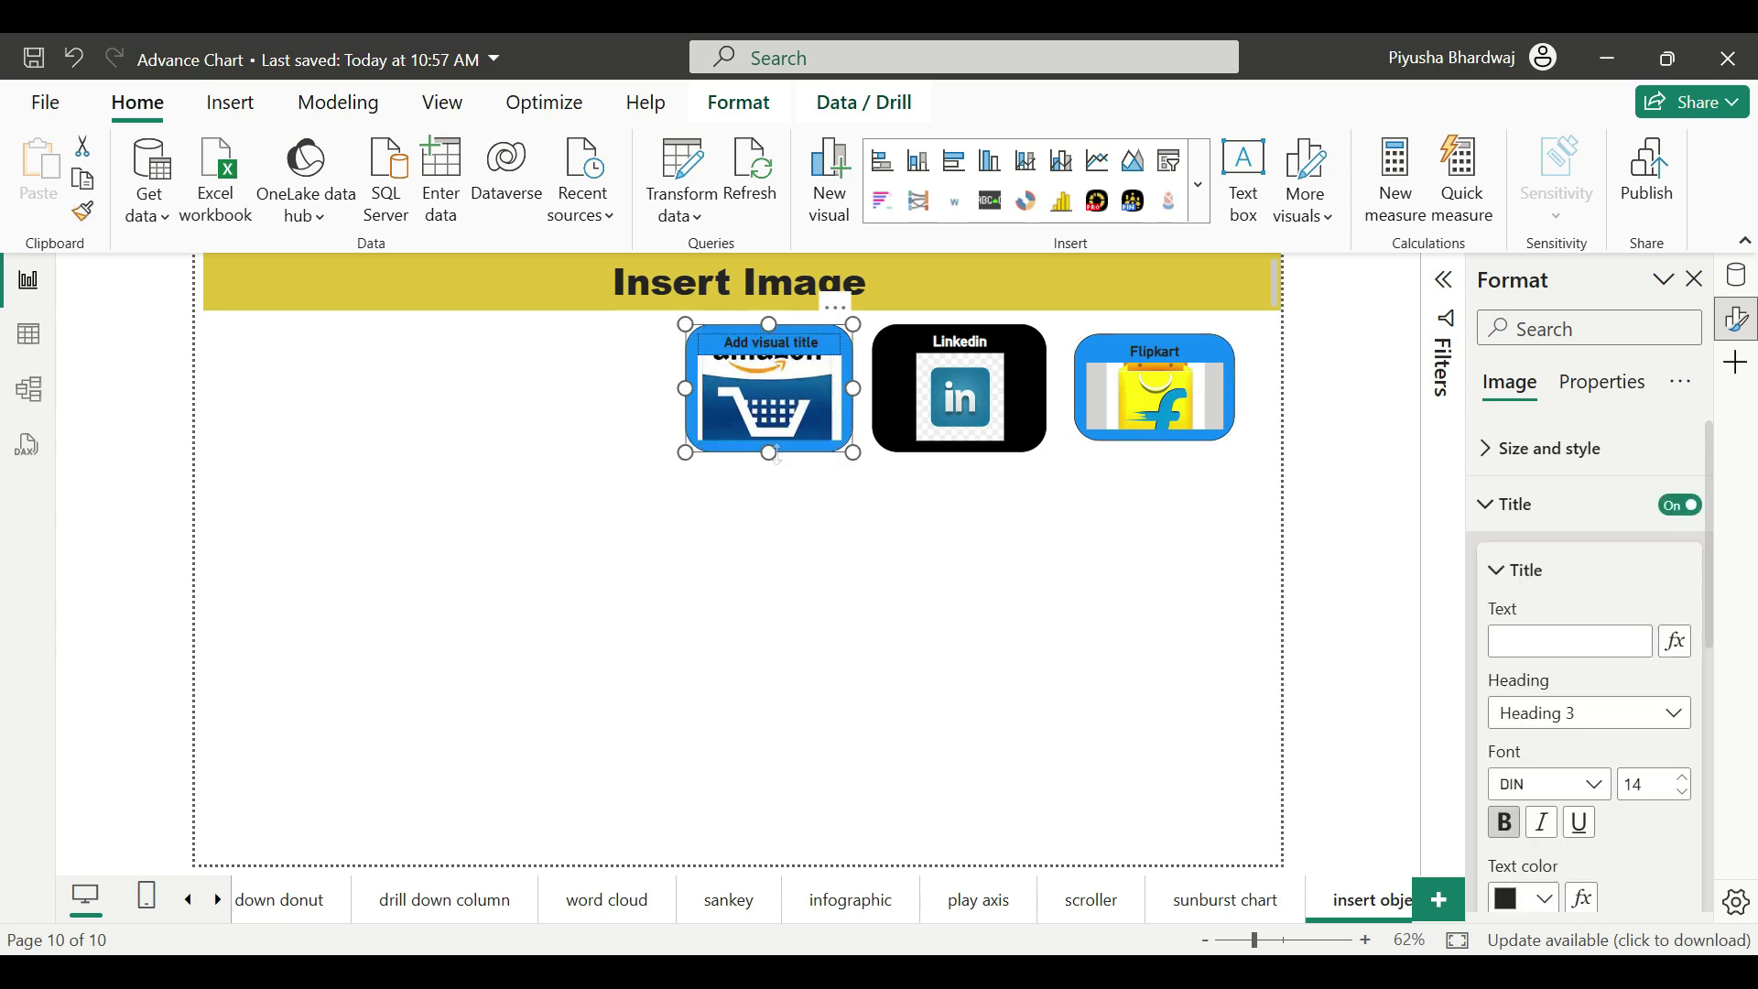
- Make the Amazon image's frame taller and give it the title Amazon without bold
{"action": "left_click_drag", "start_coordinate": [769, 453], "coordinate": [766, 507]}
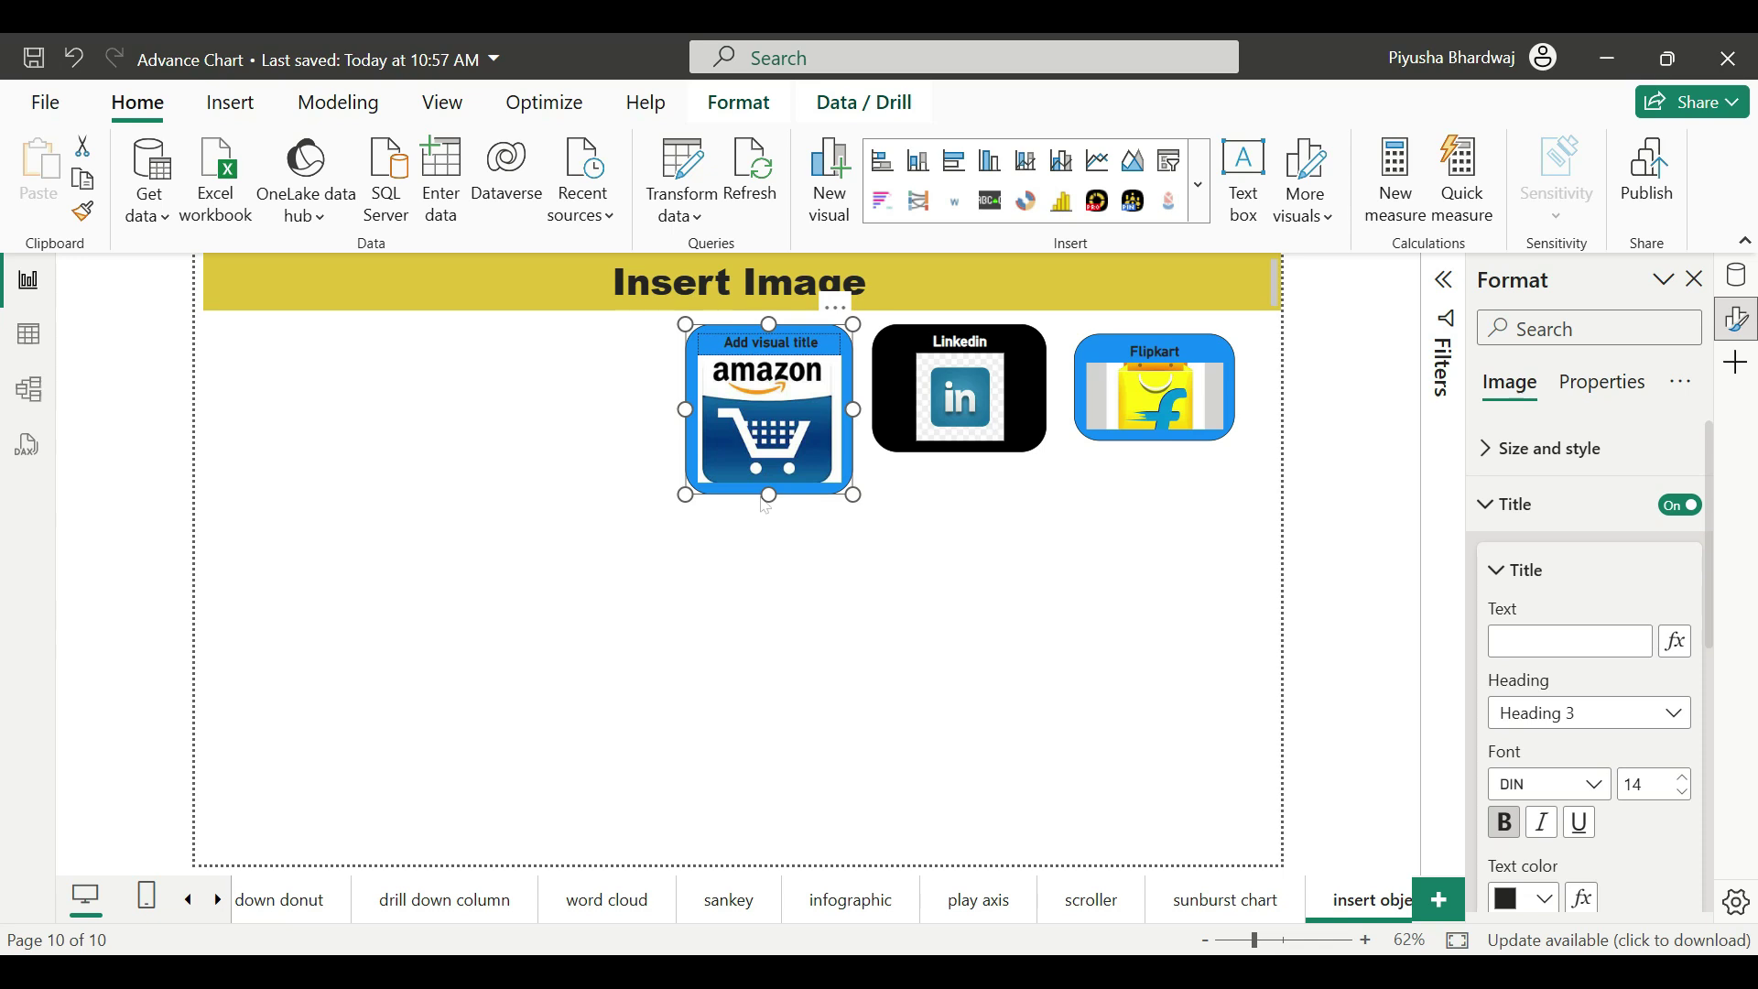
{"action": "type", "text": "Amazon"}
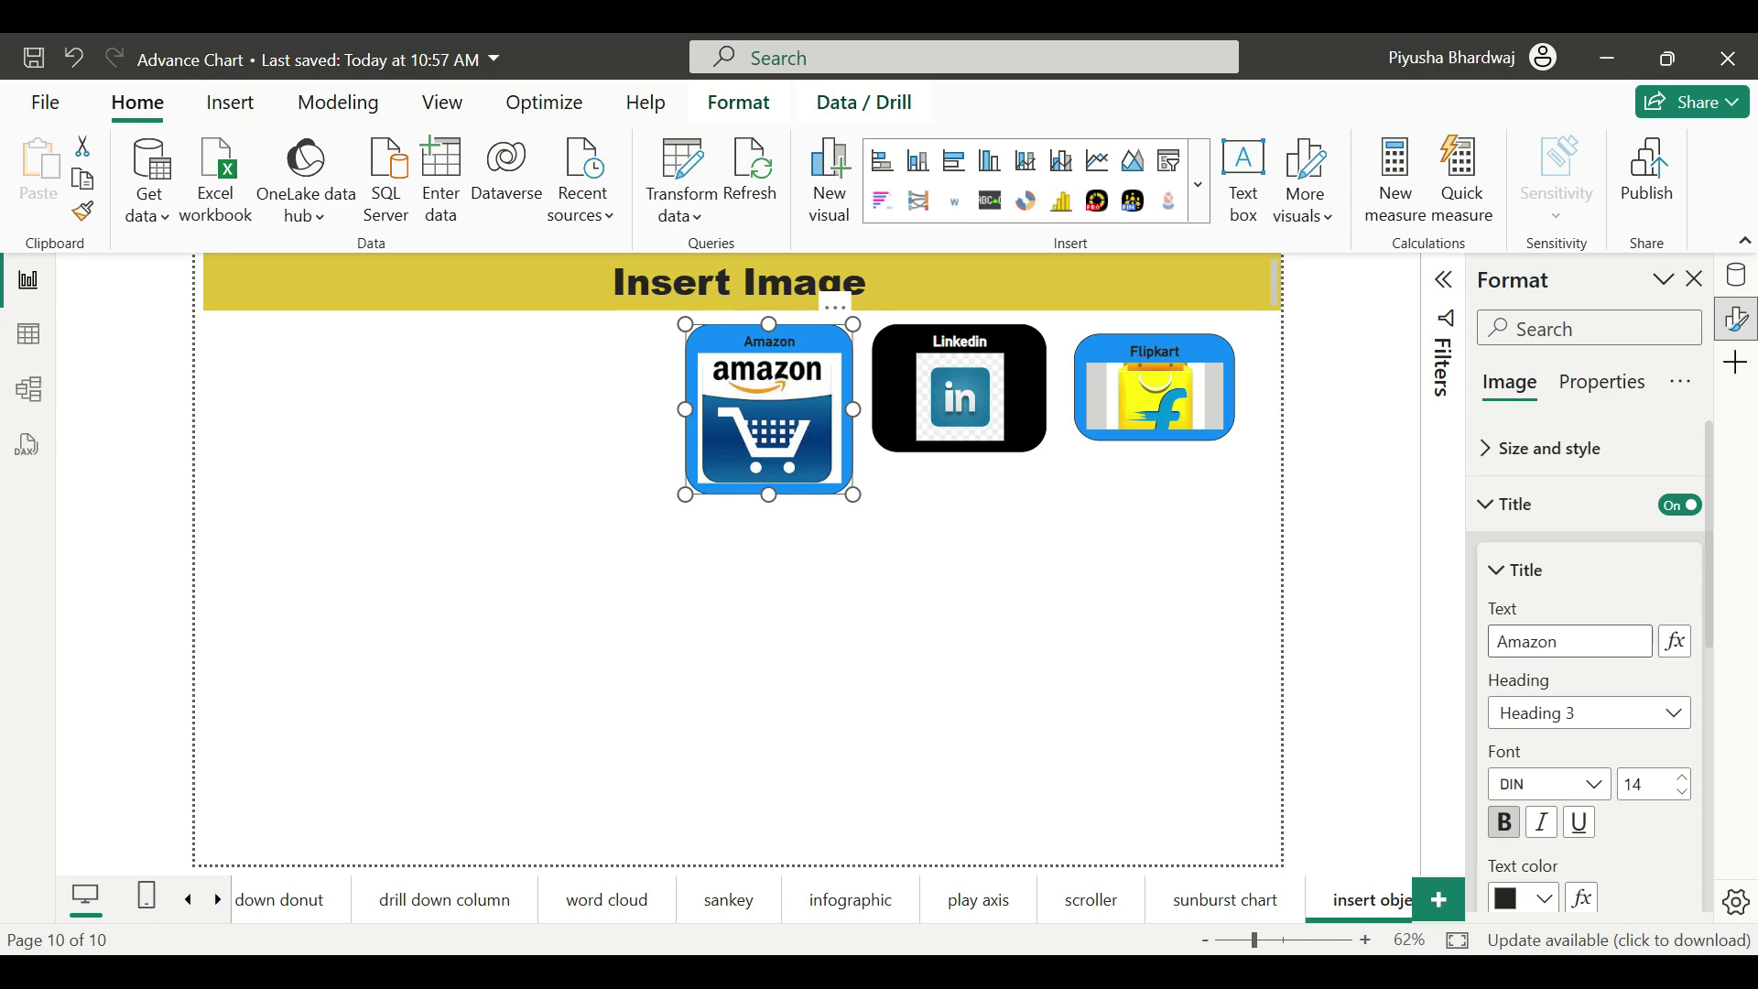
{"action": "scroll", "coordinate": [1600, 736], "scroll_direction": "down", "scroll_amount": 3}
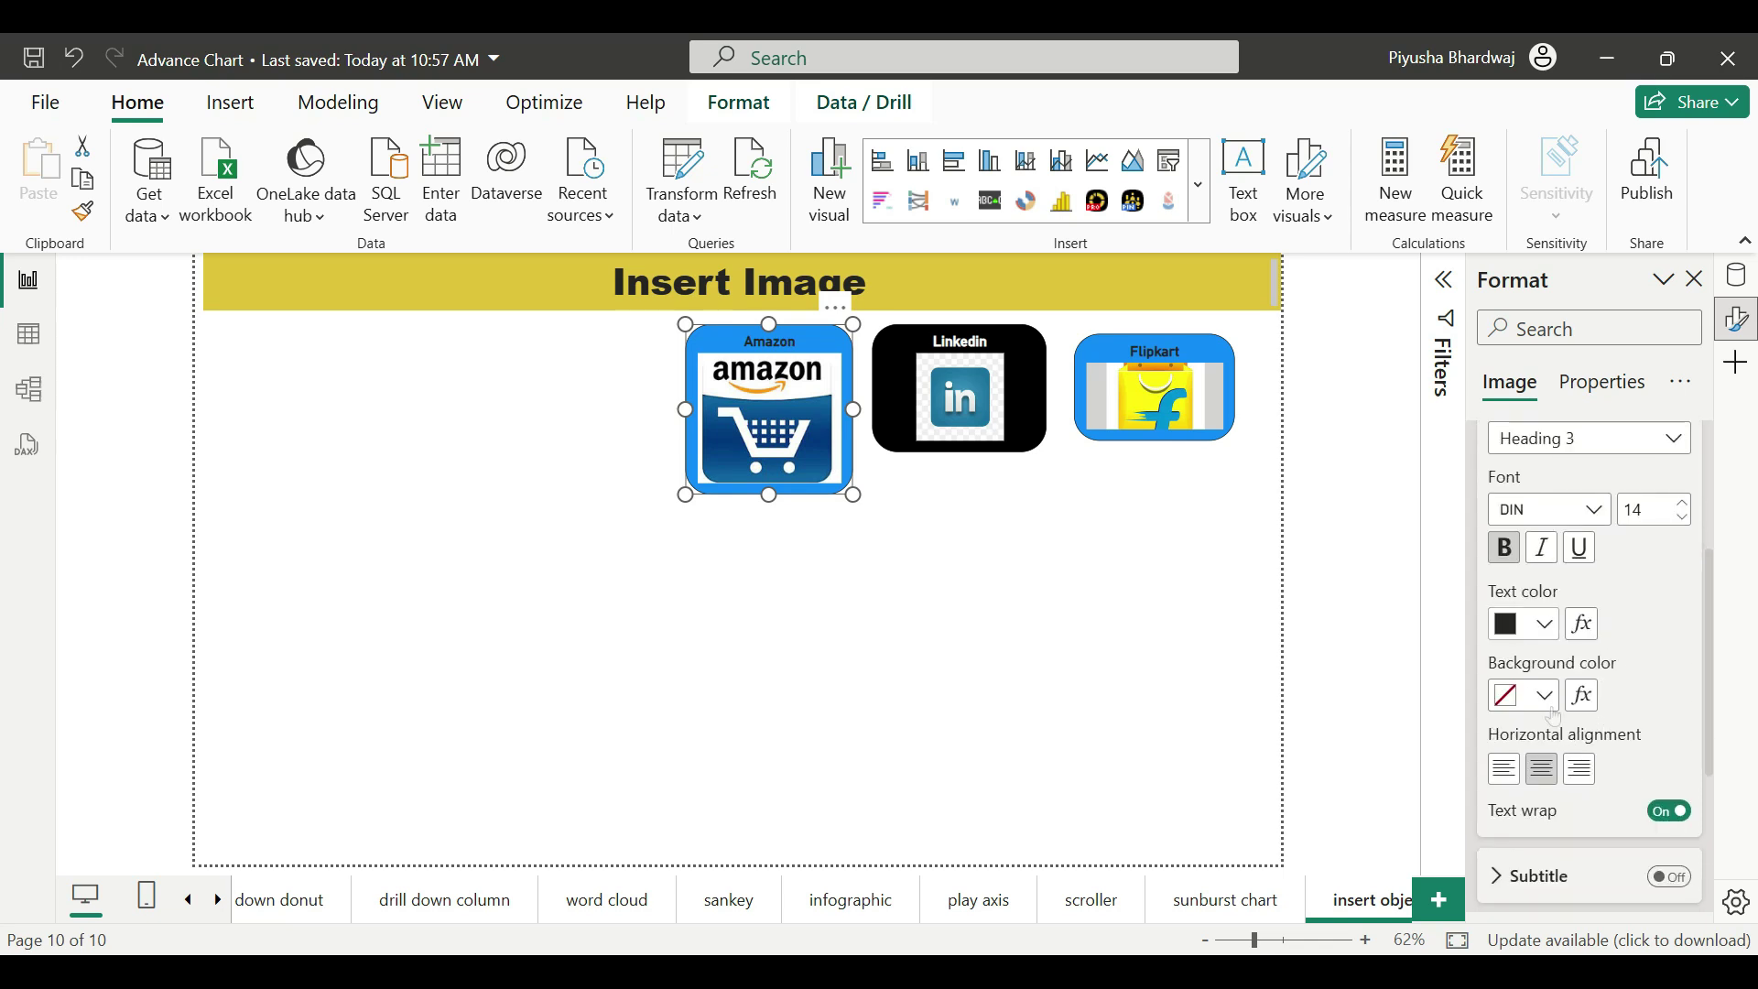
{"action": "left_click", "coordinate": [1508, 558]}
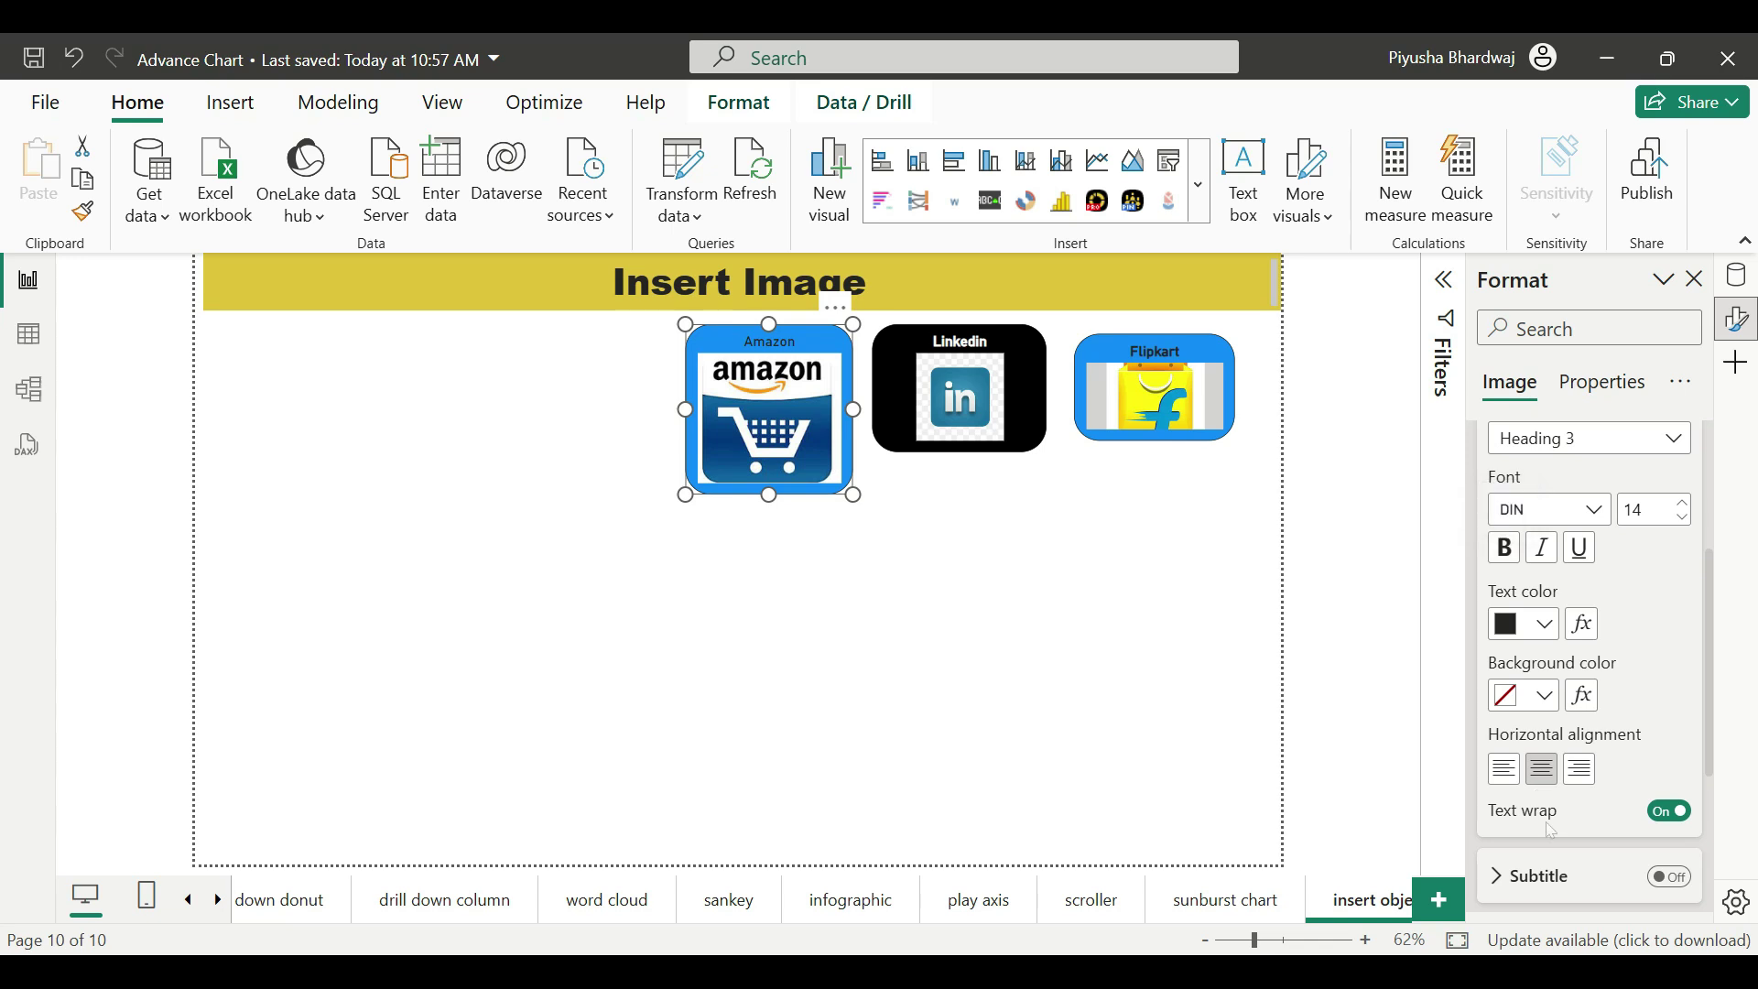
{"action": "left_click", "coordinate": [1241, 637]}
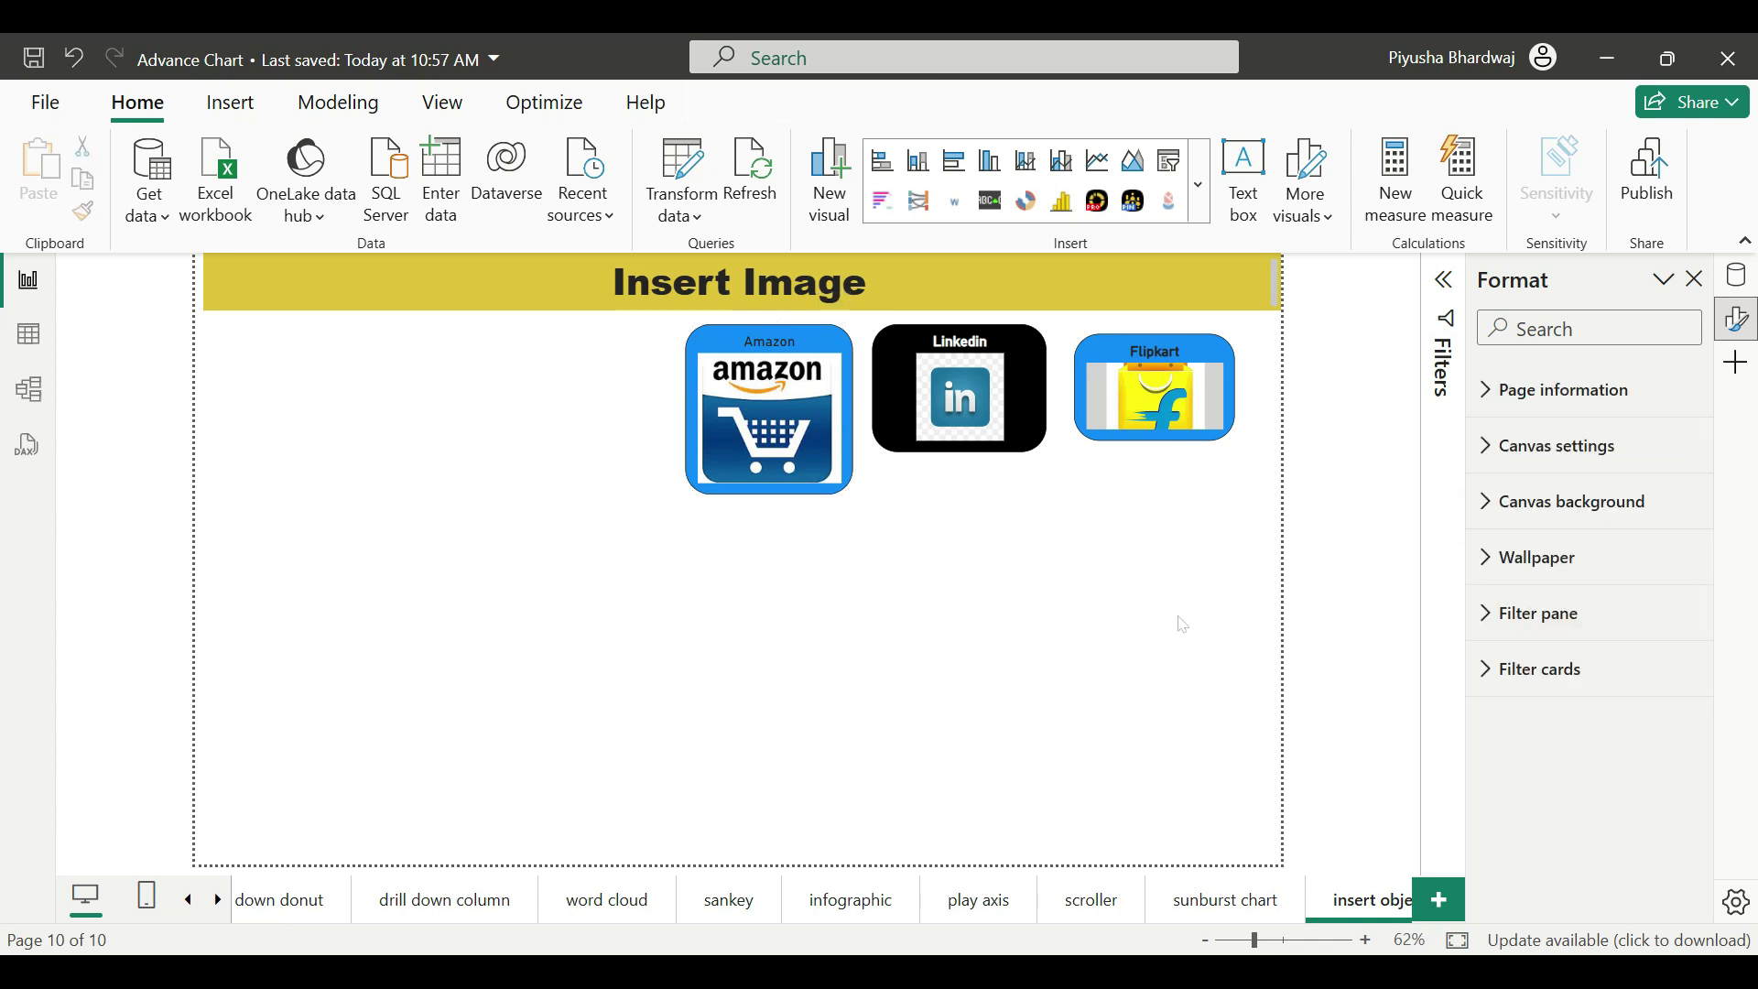
- Extend the Flipkart image's frame downward to line up with the lower edge of the Amazon image
{"action": "left_click", "coordinate": [1166, 402]}
{"action": "left_click_drag", "start_coordinate": [1155, 442], "coordinate": [1154, 511]}
{"action": "left_click", "coordinate": [1028, 560]}
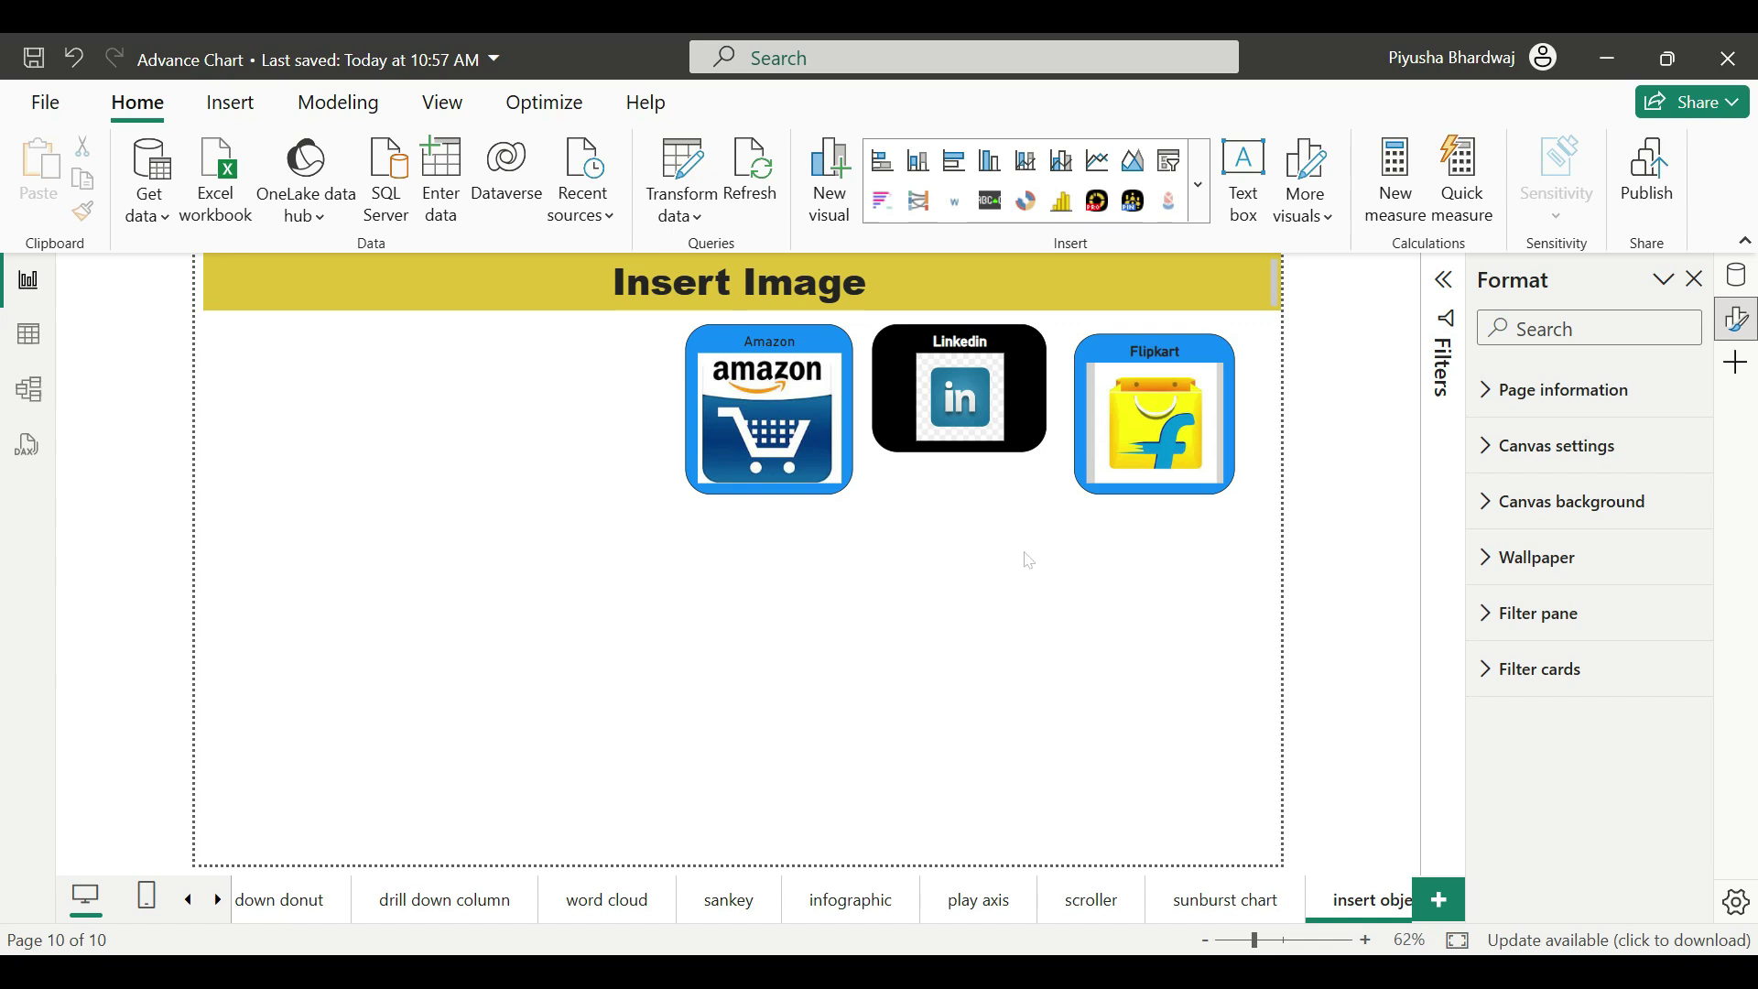
- Turn on the shadow for the Amazon image and the Flipkart image
{"action": "left_click", "coordinate": [770, 412]}
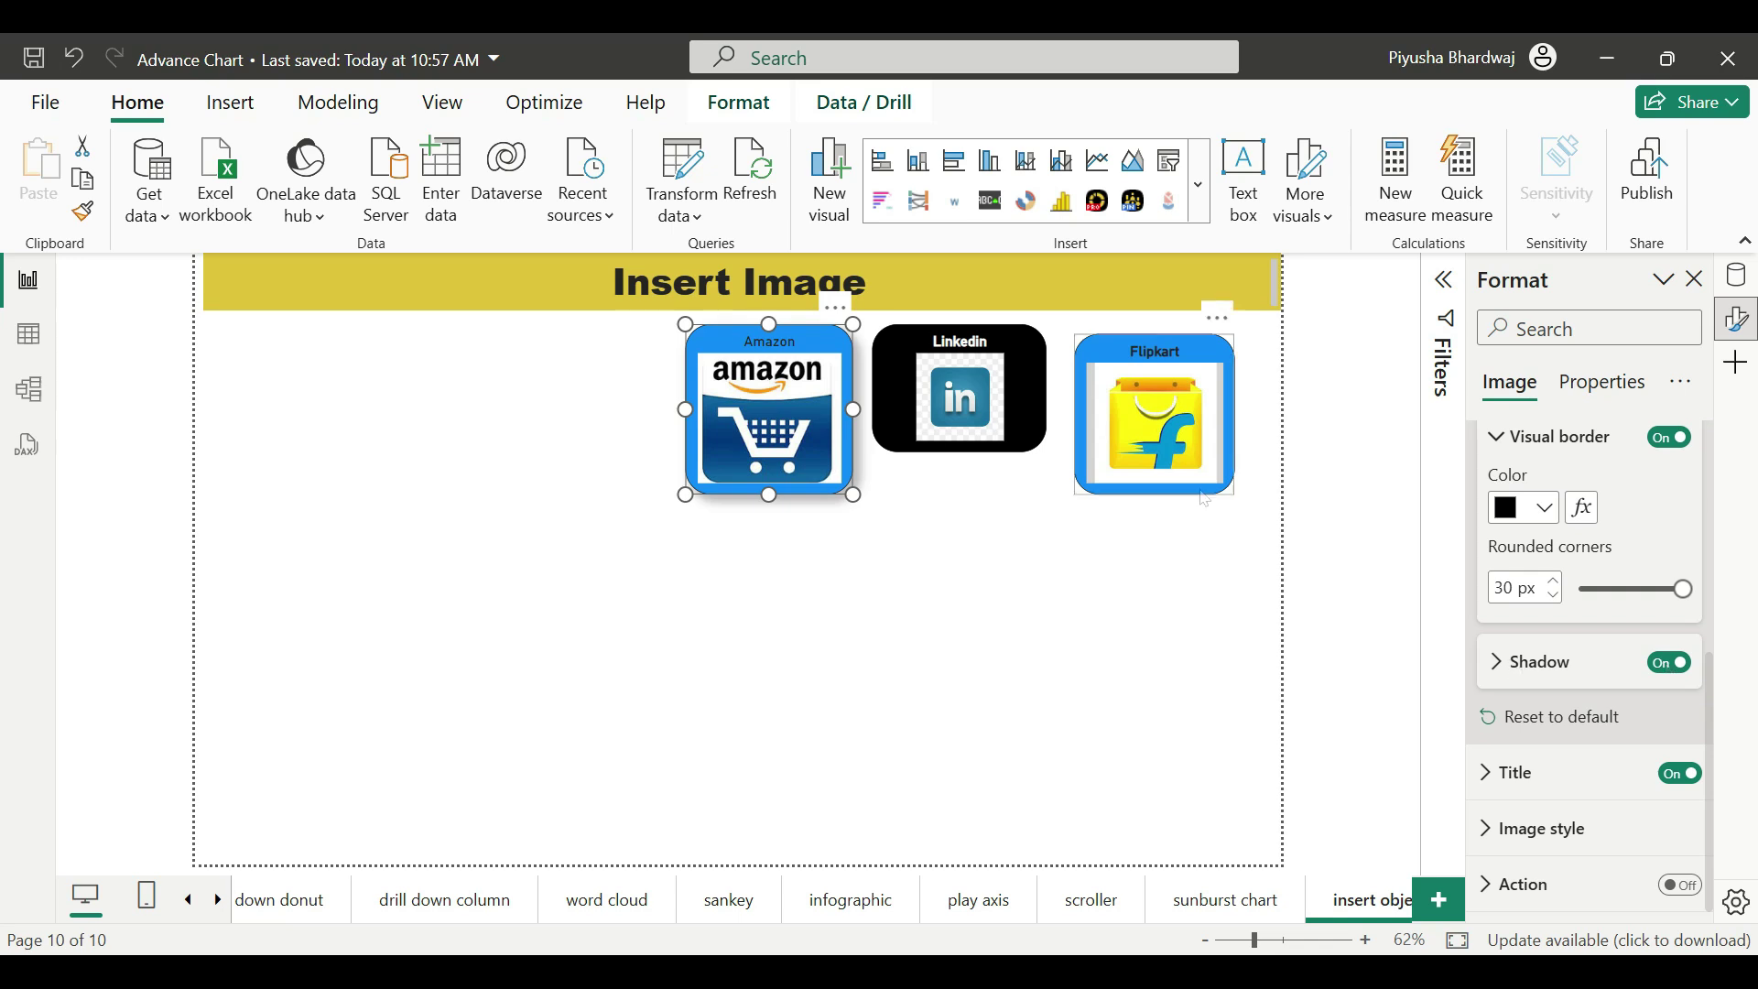
{"action": "left_click", "coordinate": [1188, 462]}
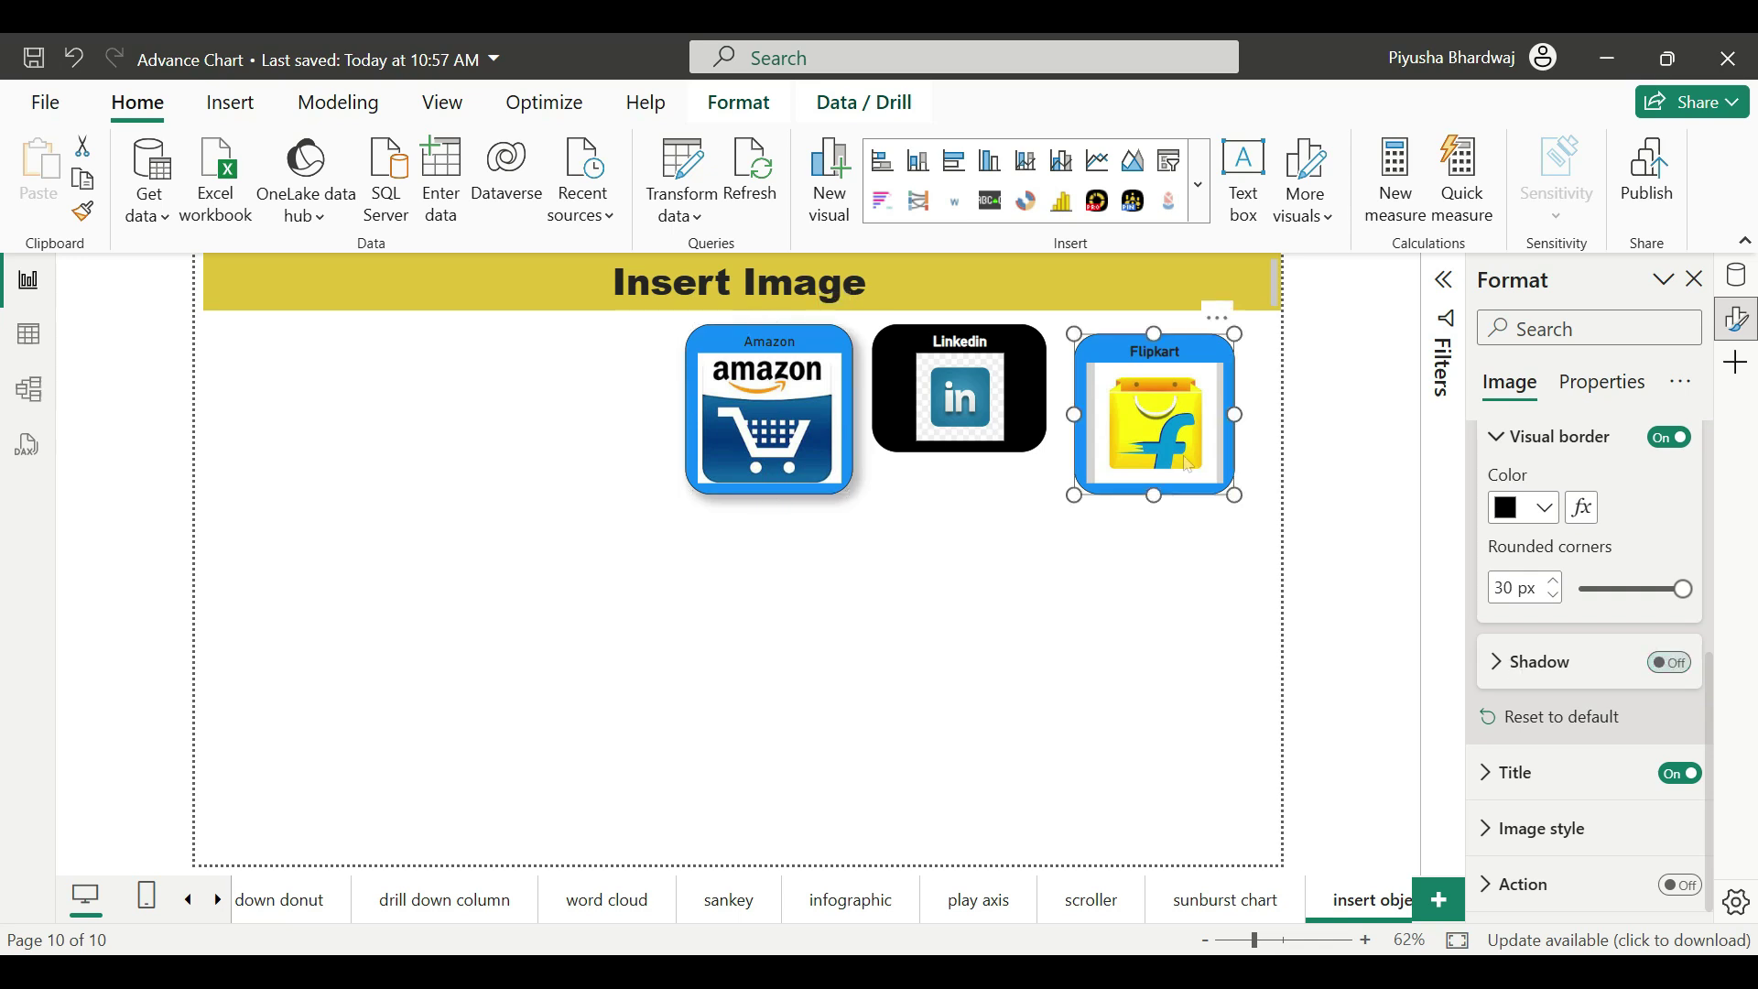
{"action": "left_click", "coordinate": [1677, 669]}
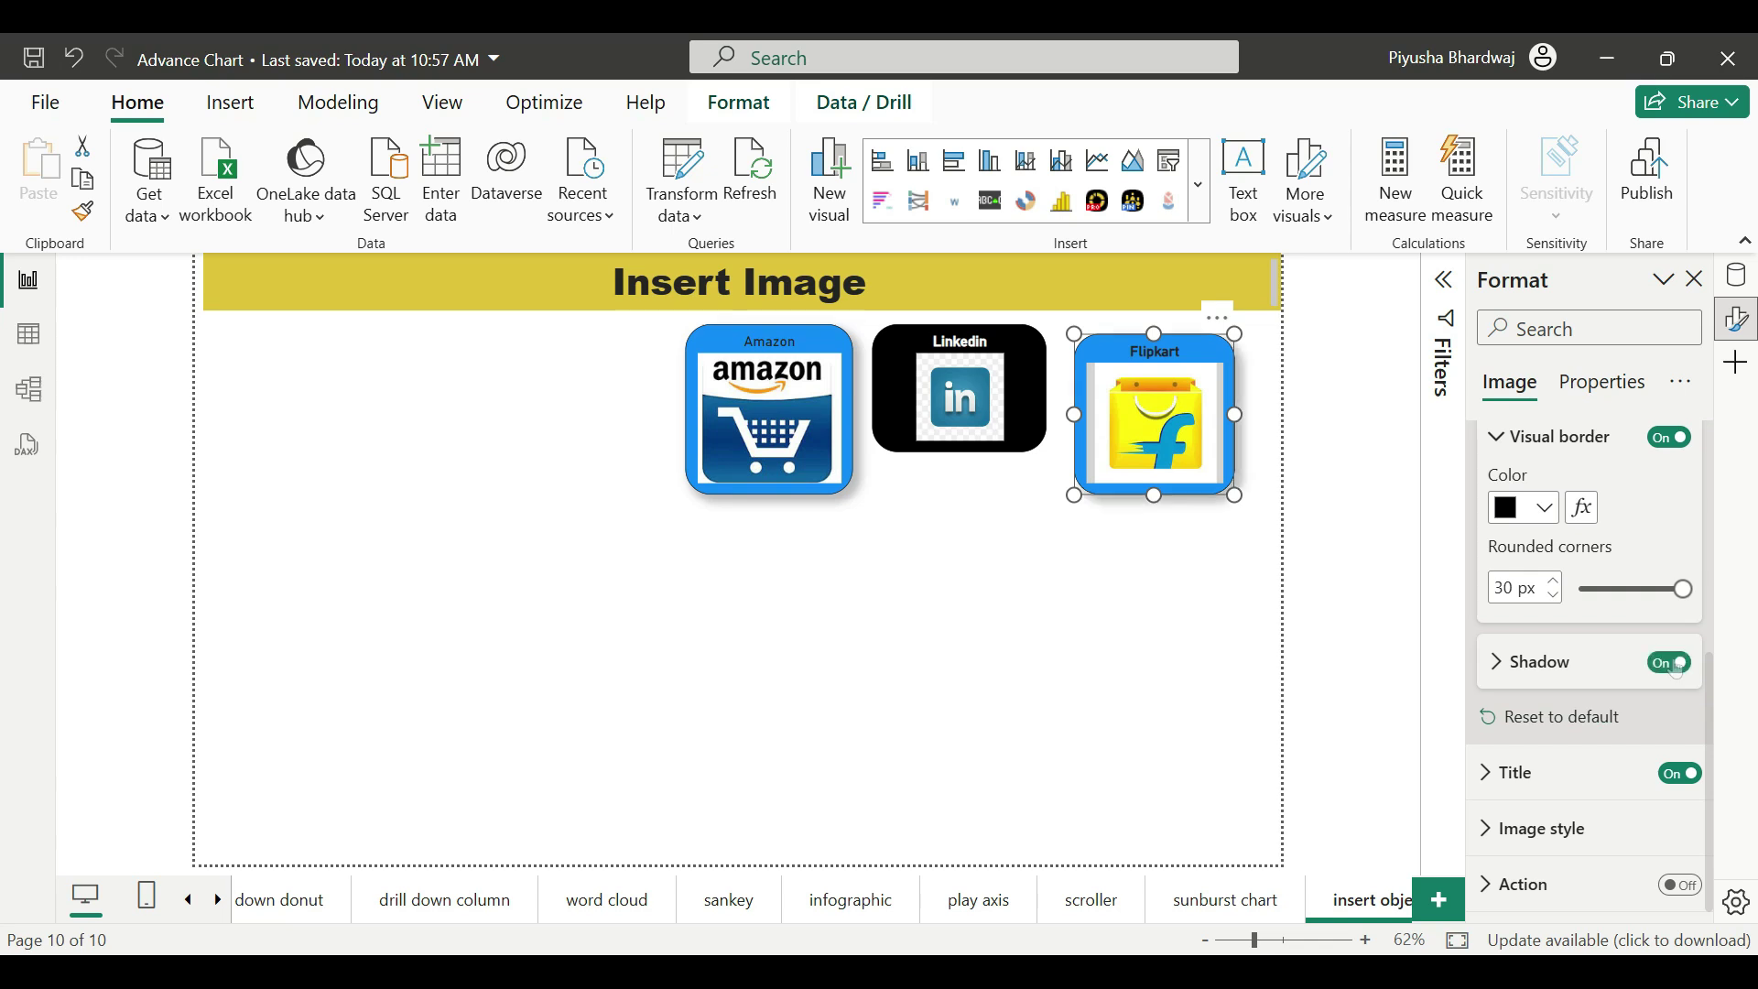
{"action": "left_click", "coordinate": [1081, 582]}
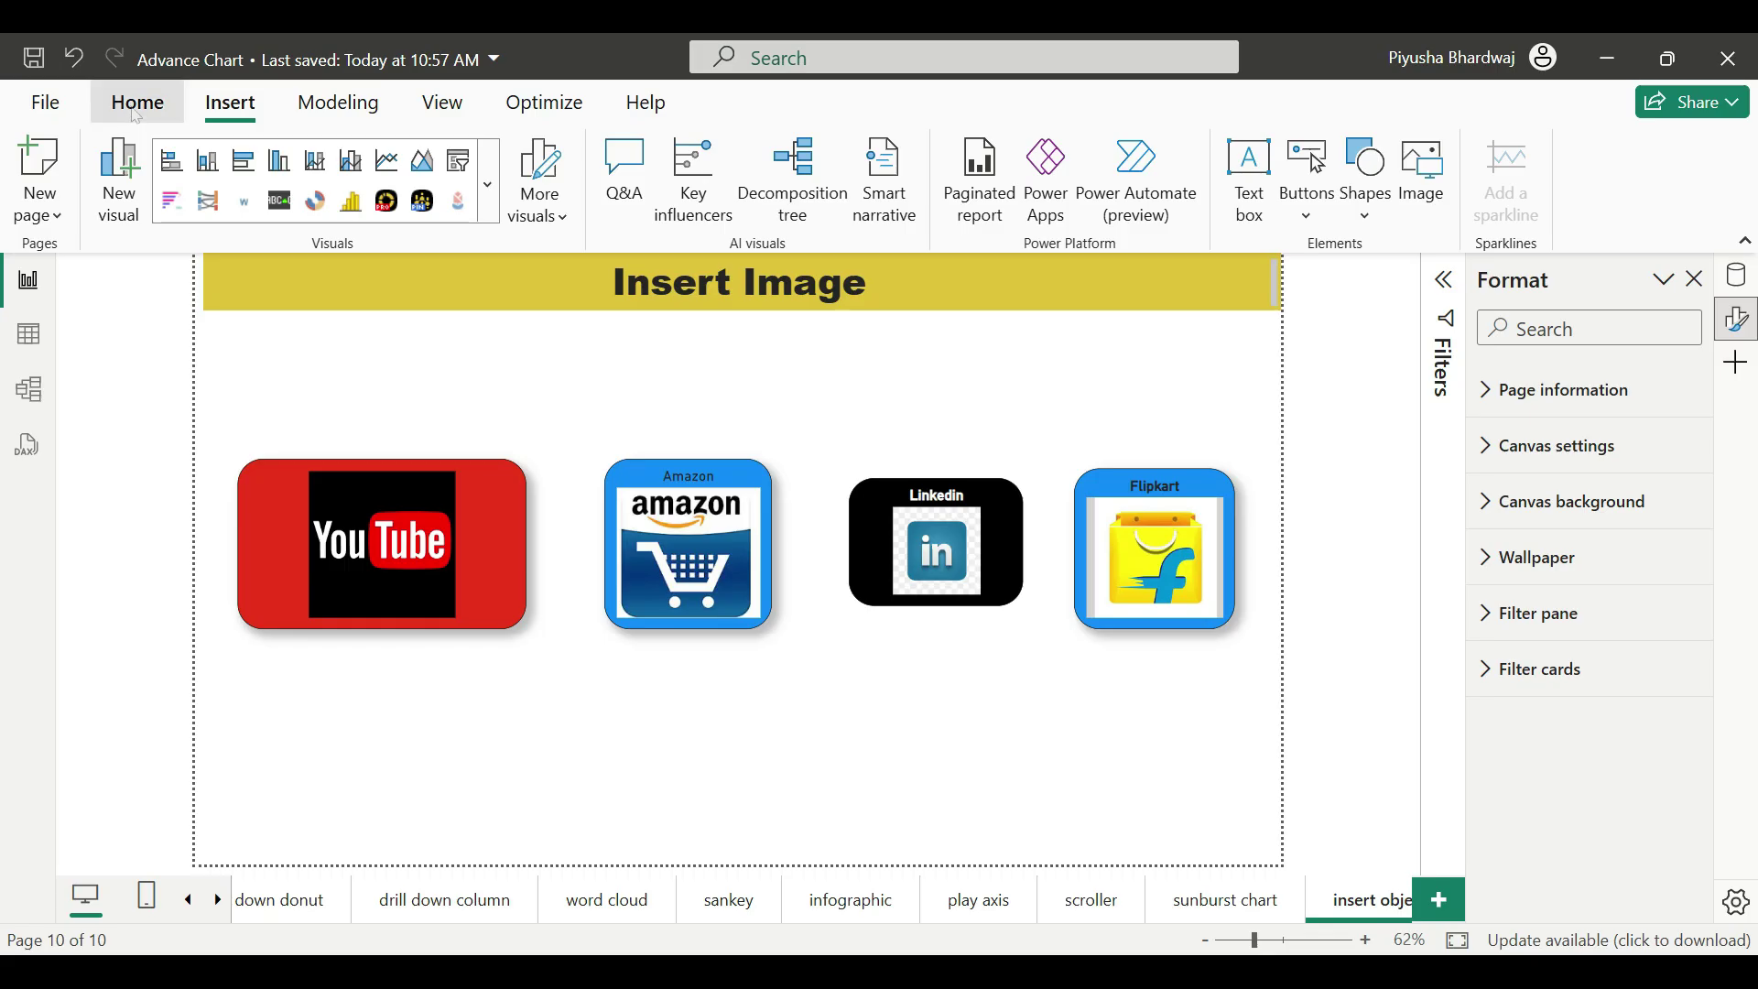
- Insert a shallow full-width text box below the page heading reading "For More Youtube Vedios Click on this icon Button"
{"action": "left_click", "coordinate": [138, 102]}
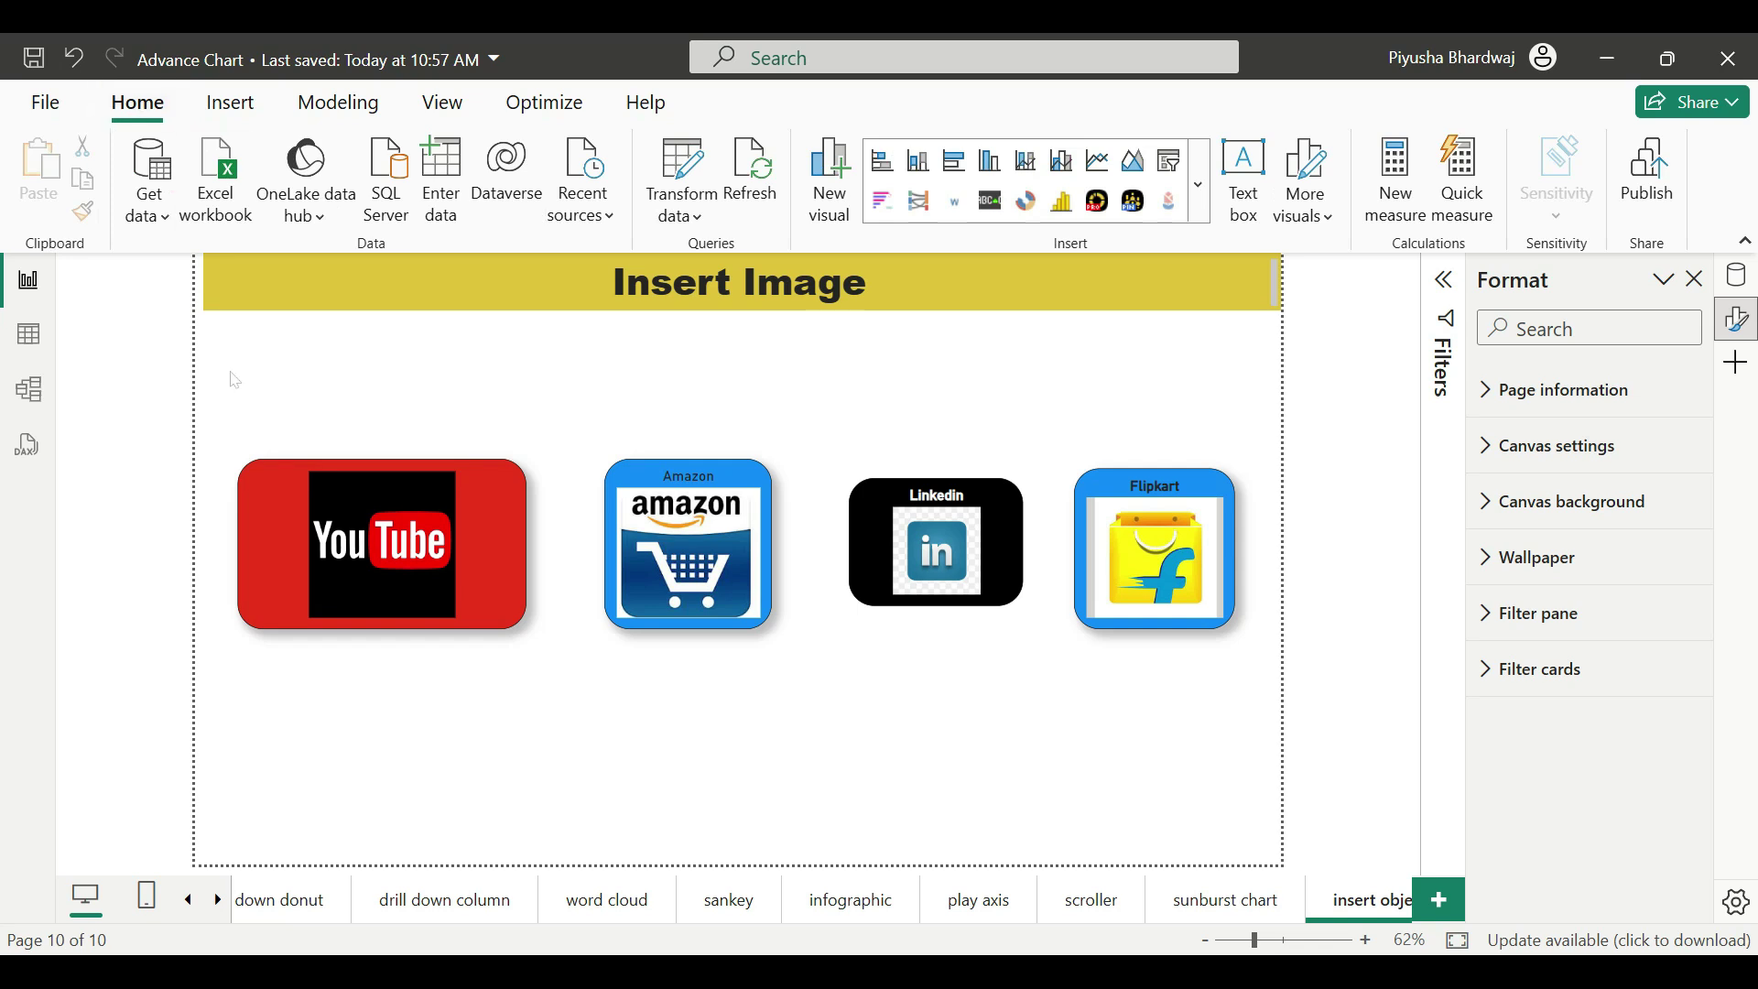
{"action": "left_click", "coordinate": [246, 106]}
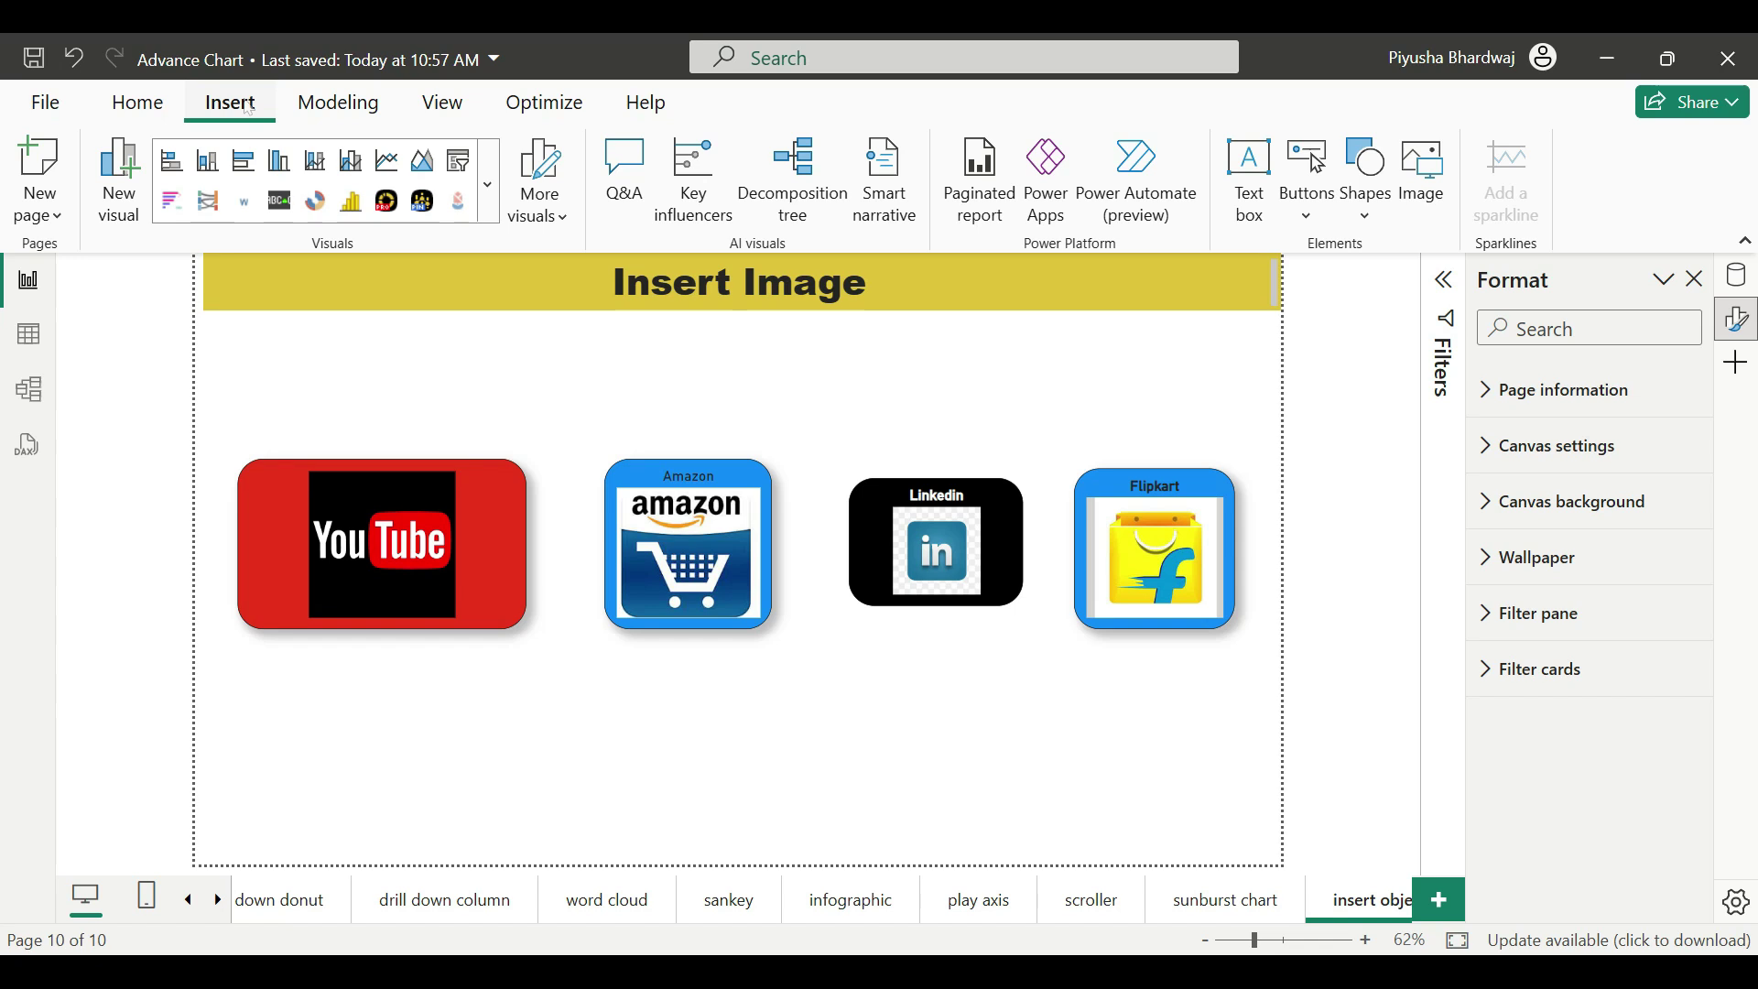
{"action": "left_click", "coordinate": [1247, 183]}
{"action": "left_click_drag", "start_coordinate": [743, 475], "coordinate": [739, 405]}
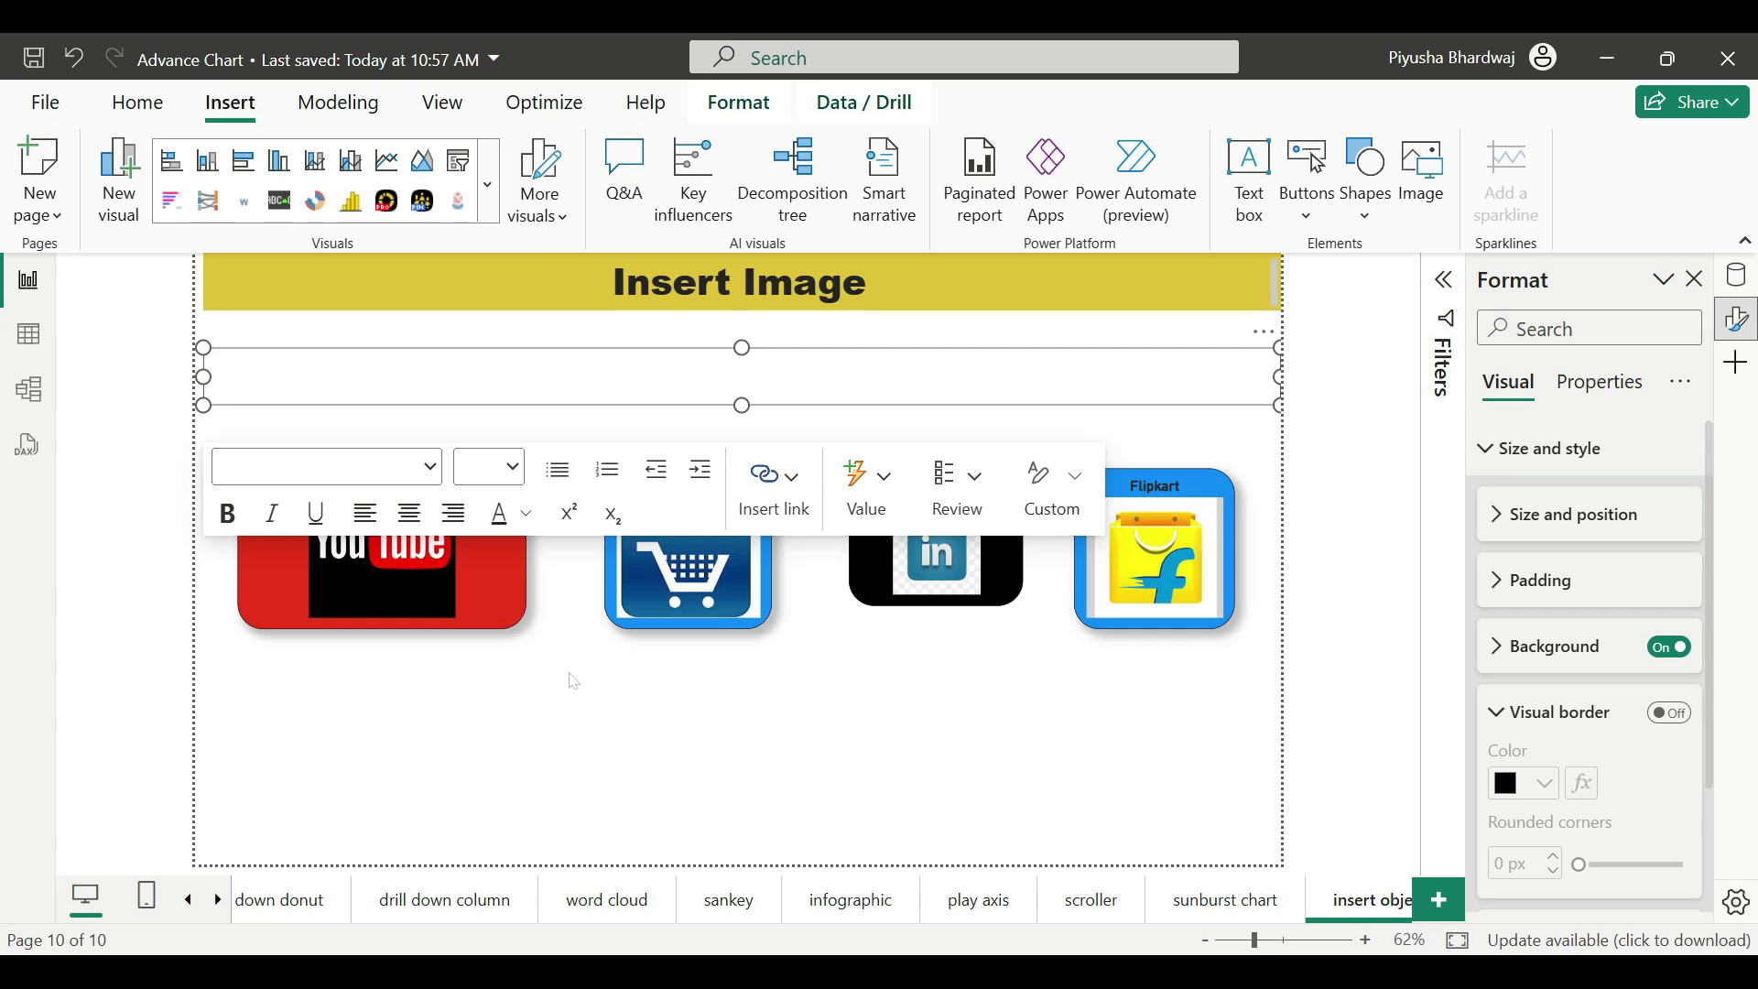
{"action": "left_click", "coordinate": [252, 391]}
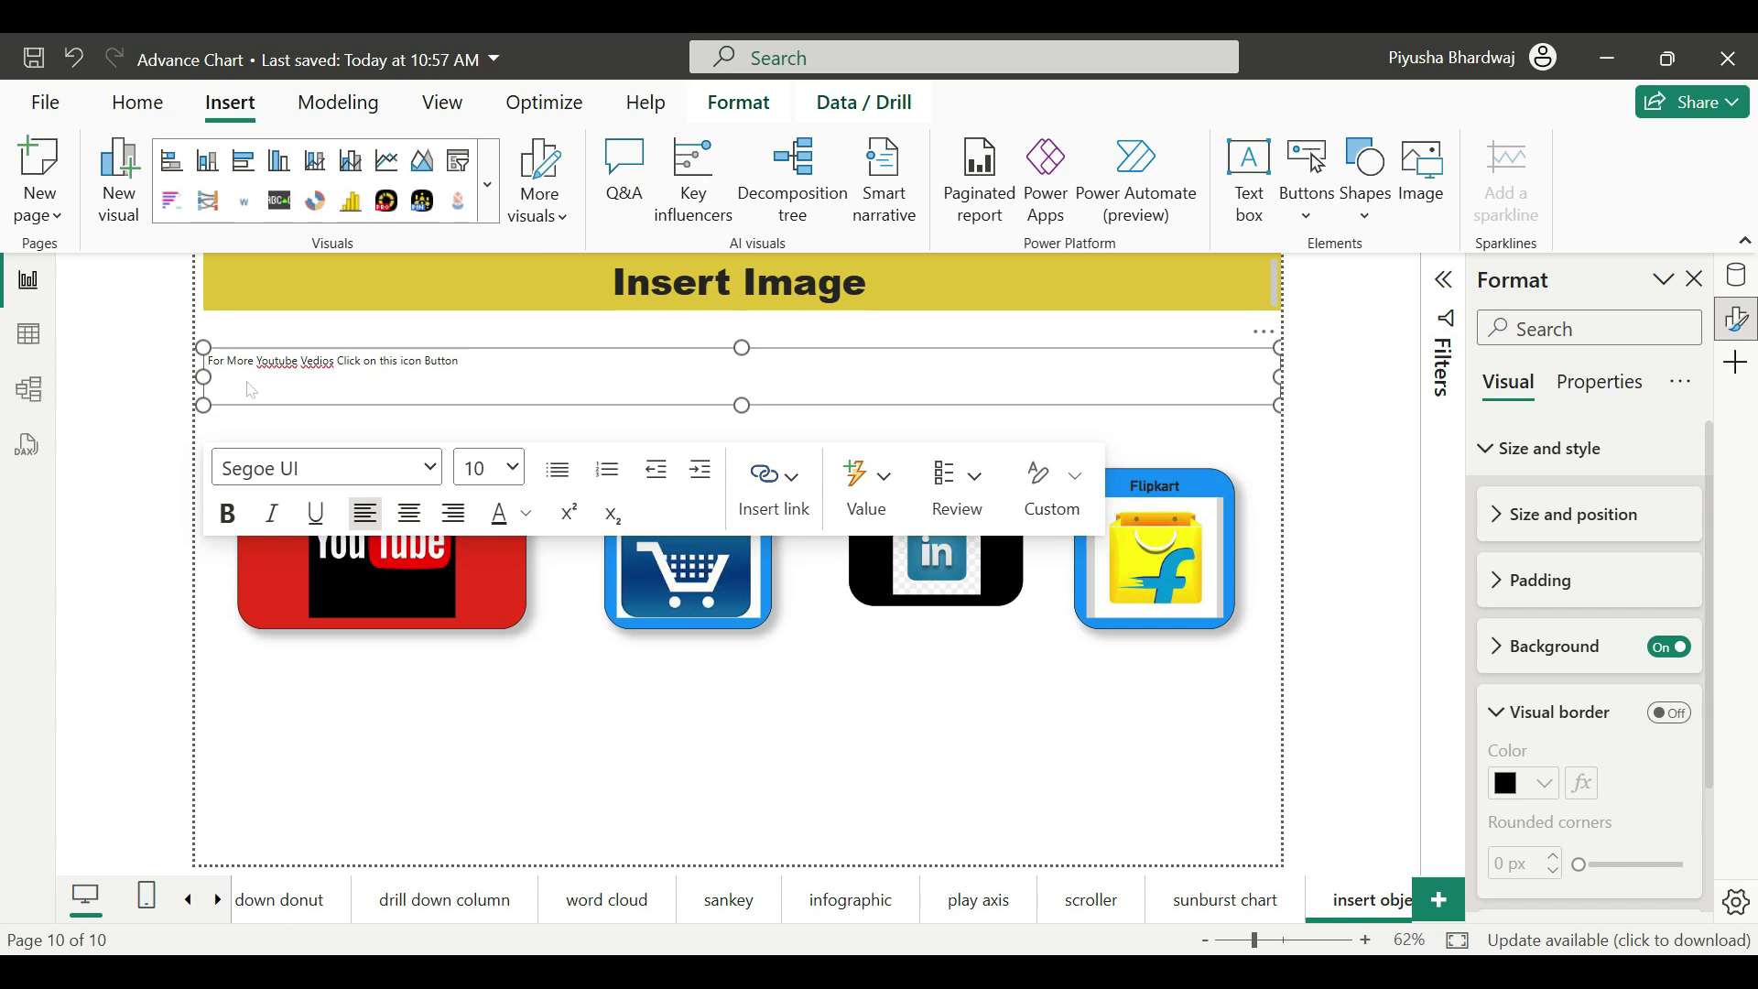
- Set the whole sentence in the new text box to font size 32 and centre it
{"action": "key", "text": "ctrl+shift+Left"}
{"action": "key", "text": "ctrl+shift+Left"}
{"action": "key", "text": "ctrl+shift+Left"}
{"action": "key", "text": "ctrl+shift+Left"}
{"action": "key", "text": "ctrl+shift+Left"}
{"action": "key", "text": "ctrl+shift+Left"}
{"action": "key", "text": "ctrl+shift+Left"}
{"action": "key", "text": "ctrl+shift+Left"}
{"action": "key", "text": "ctrl+shift+Left"}
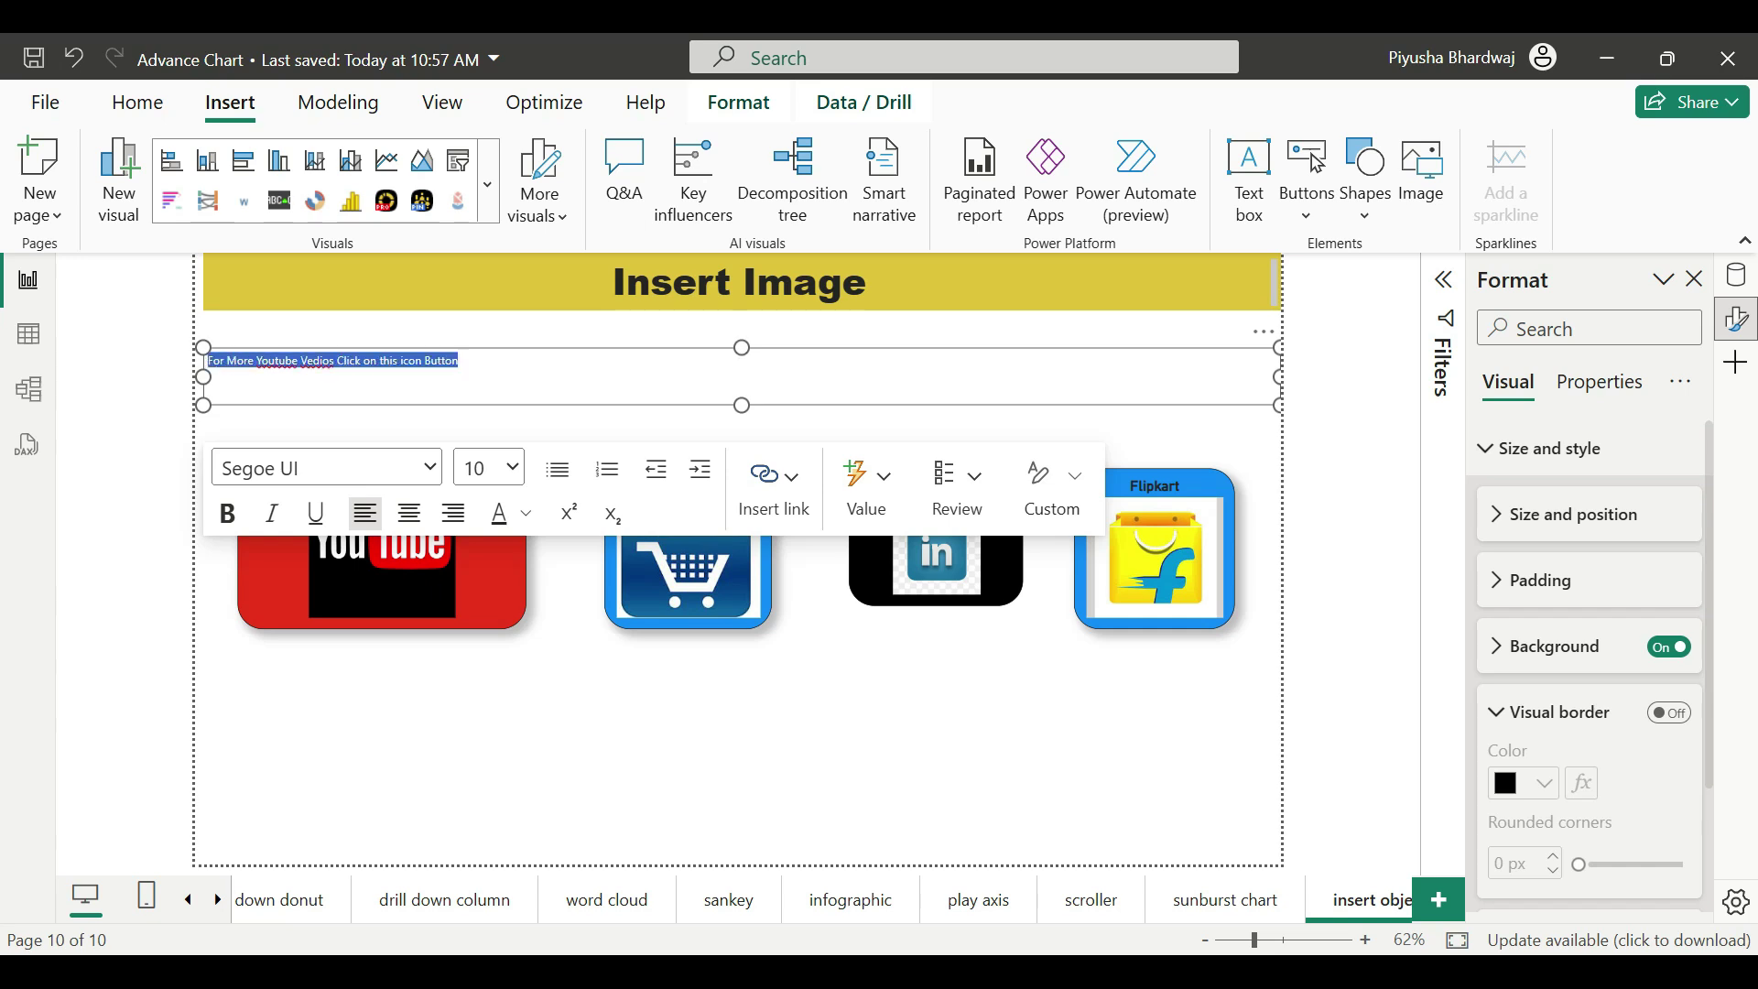
{"action": "left_click", "coordinate": [513, 468]}
{"action": "left_click", "coordinate": [506, 813]}
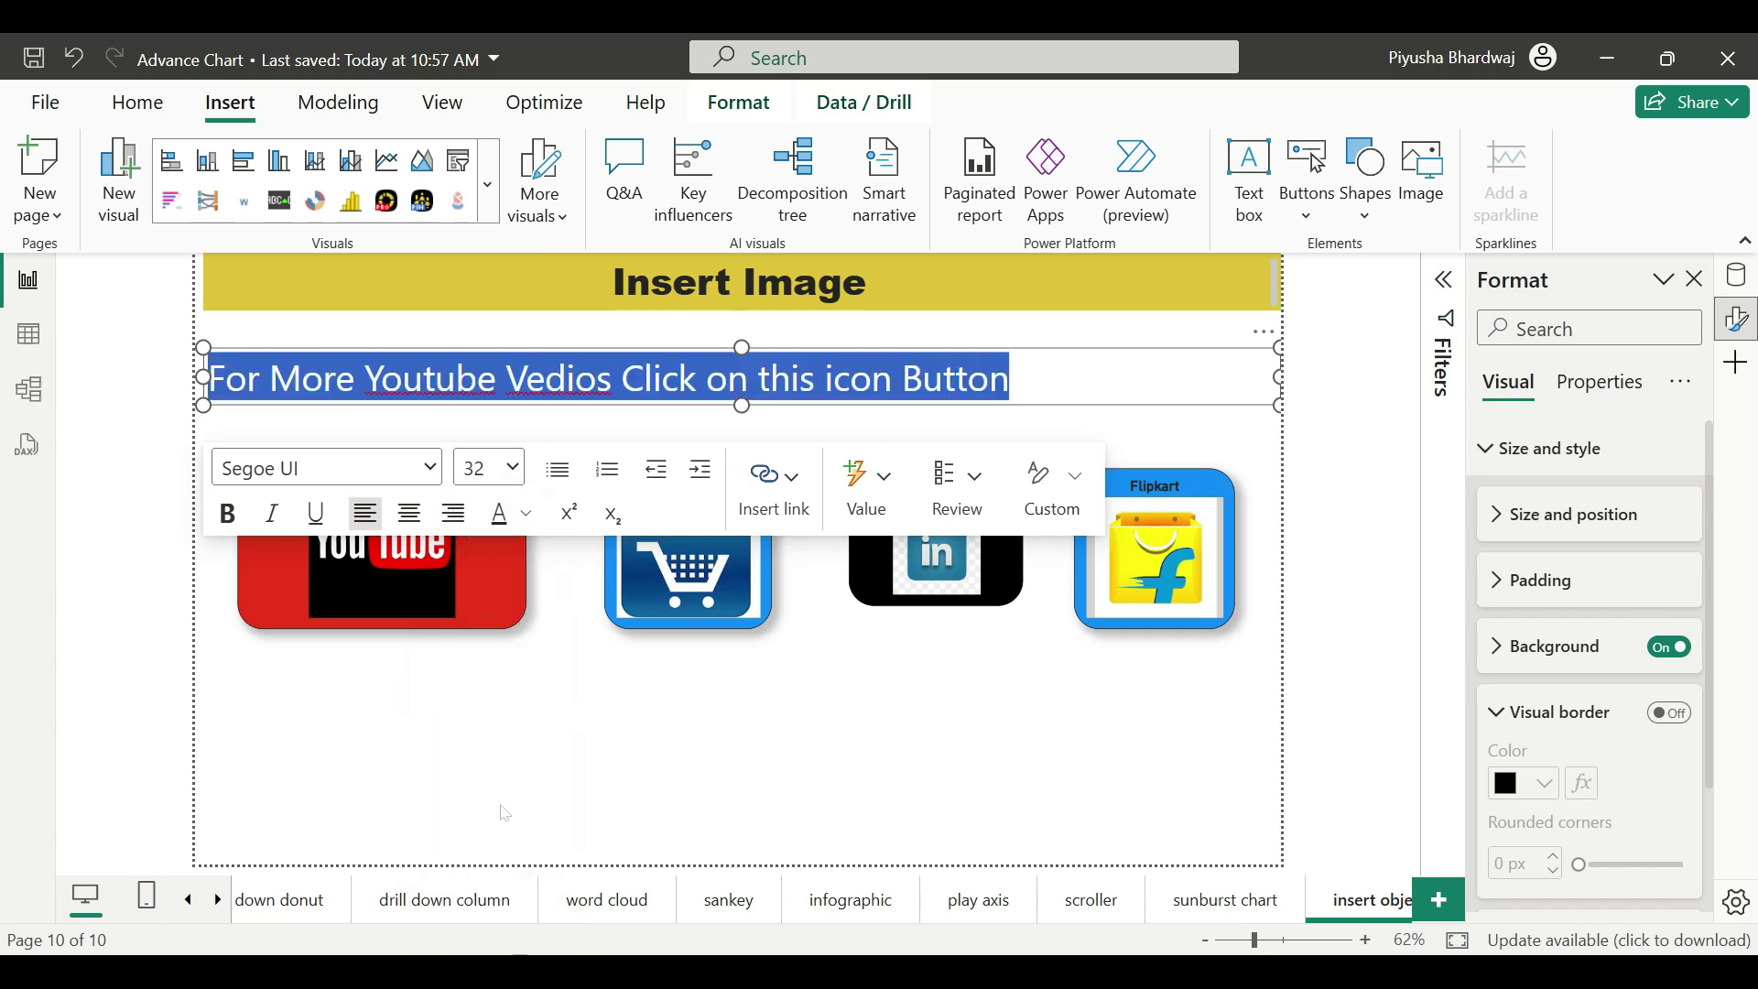
{"action": "left_click", "coordinate": [411, 516]}
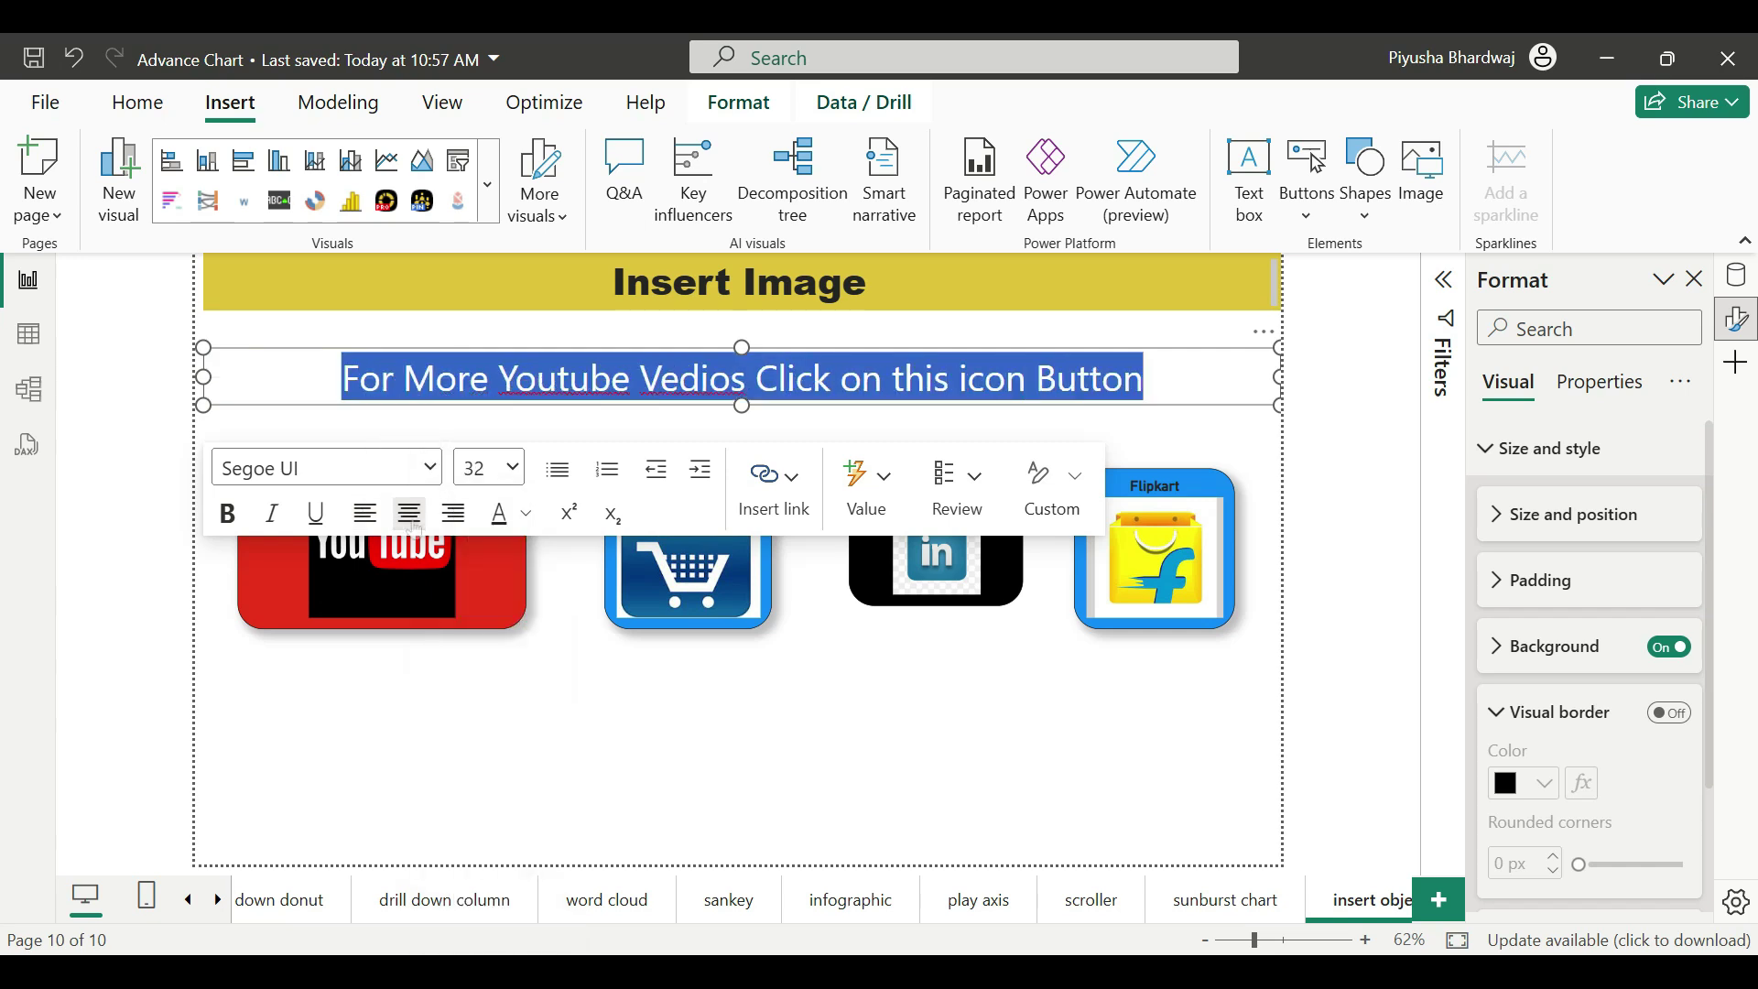
- Colour the YouTube sentence red and give its text box a black background
{"action": "left_click", "coordinate": [526, 513]}
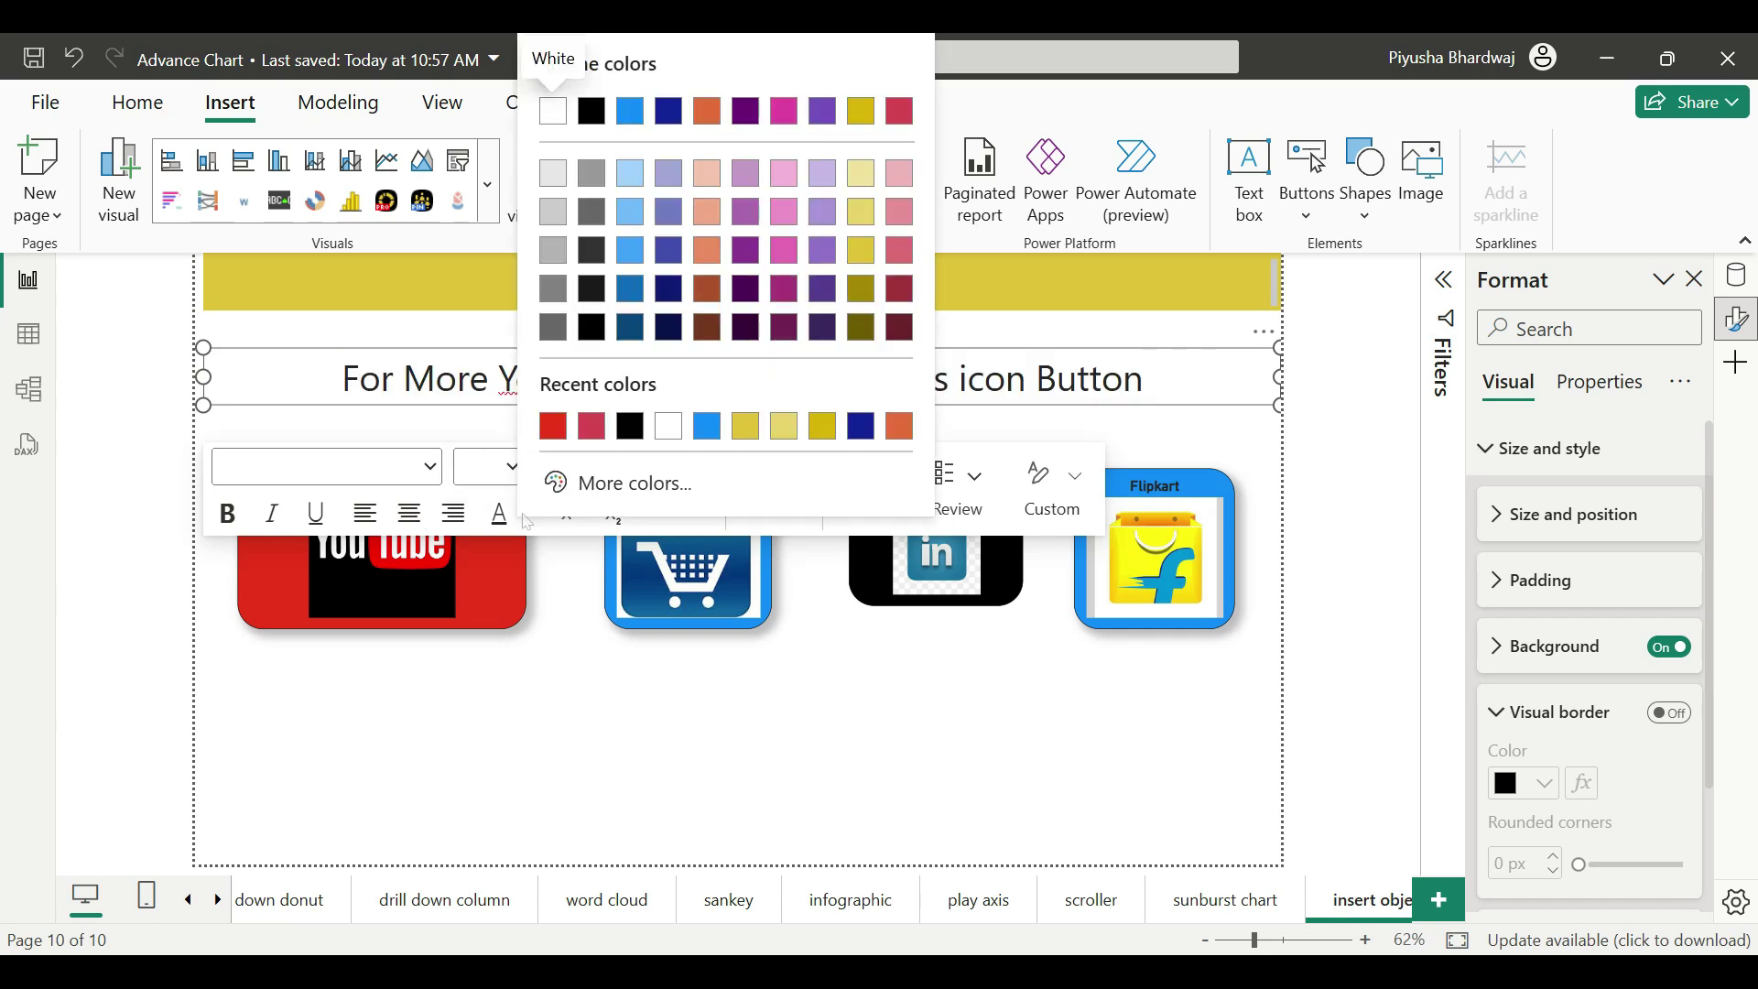
{"action": "left_click", "coordinate": [565, 434]}
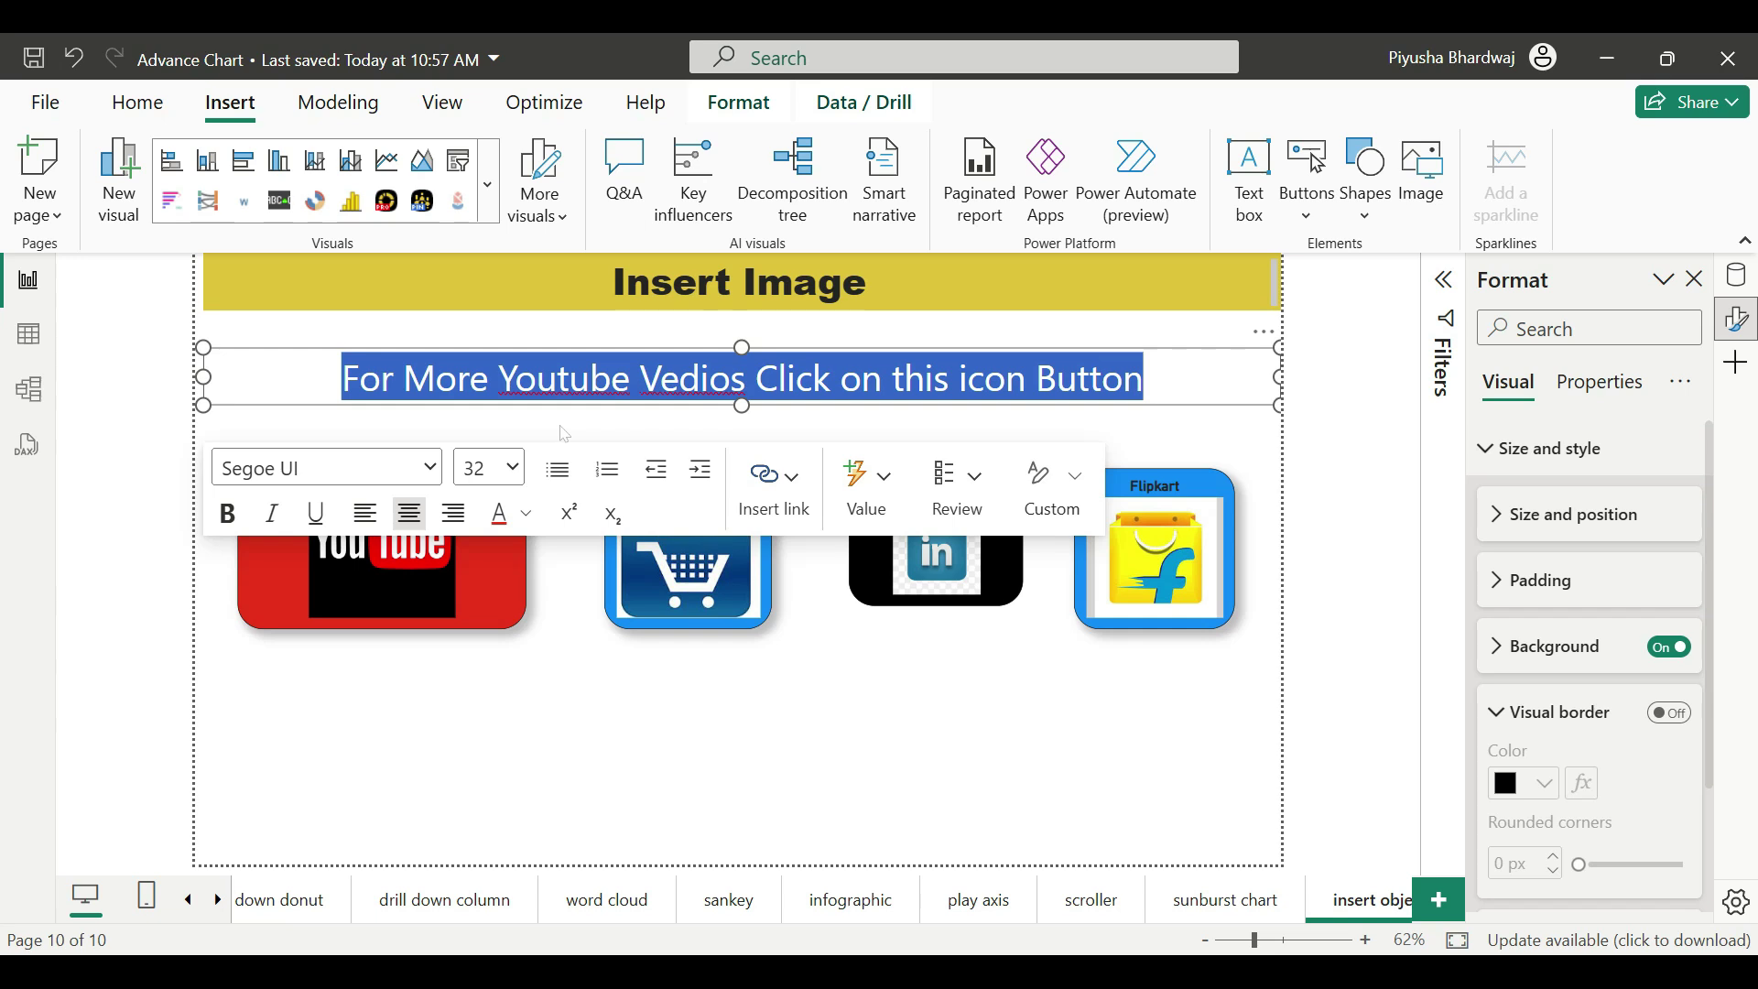
{"action": "left_click", "coordinate": [1498, 652]}
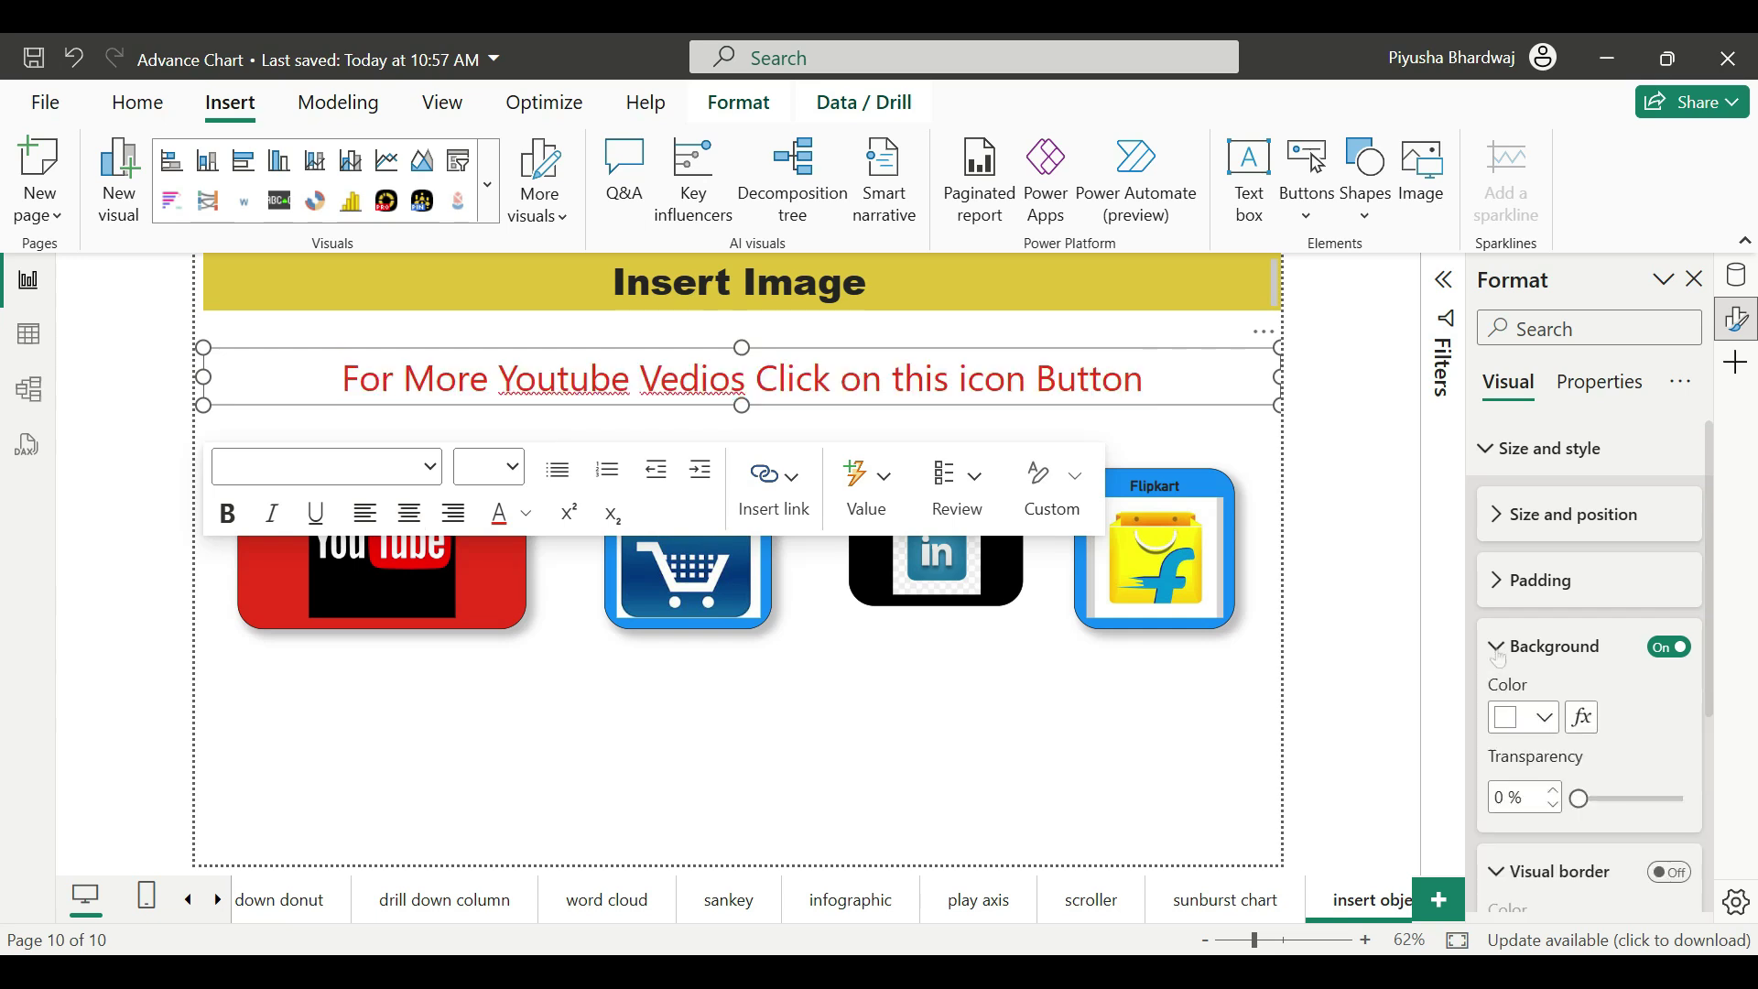
{"action": "left_click", "coordinate": [1552, 729]}
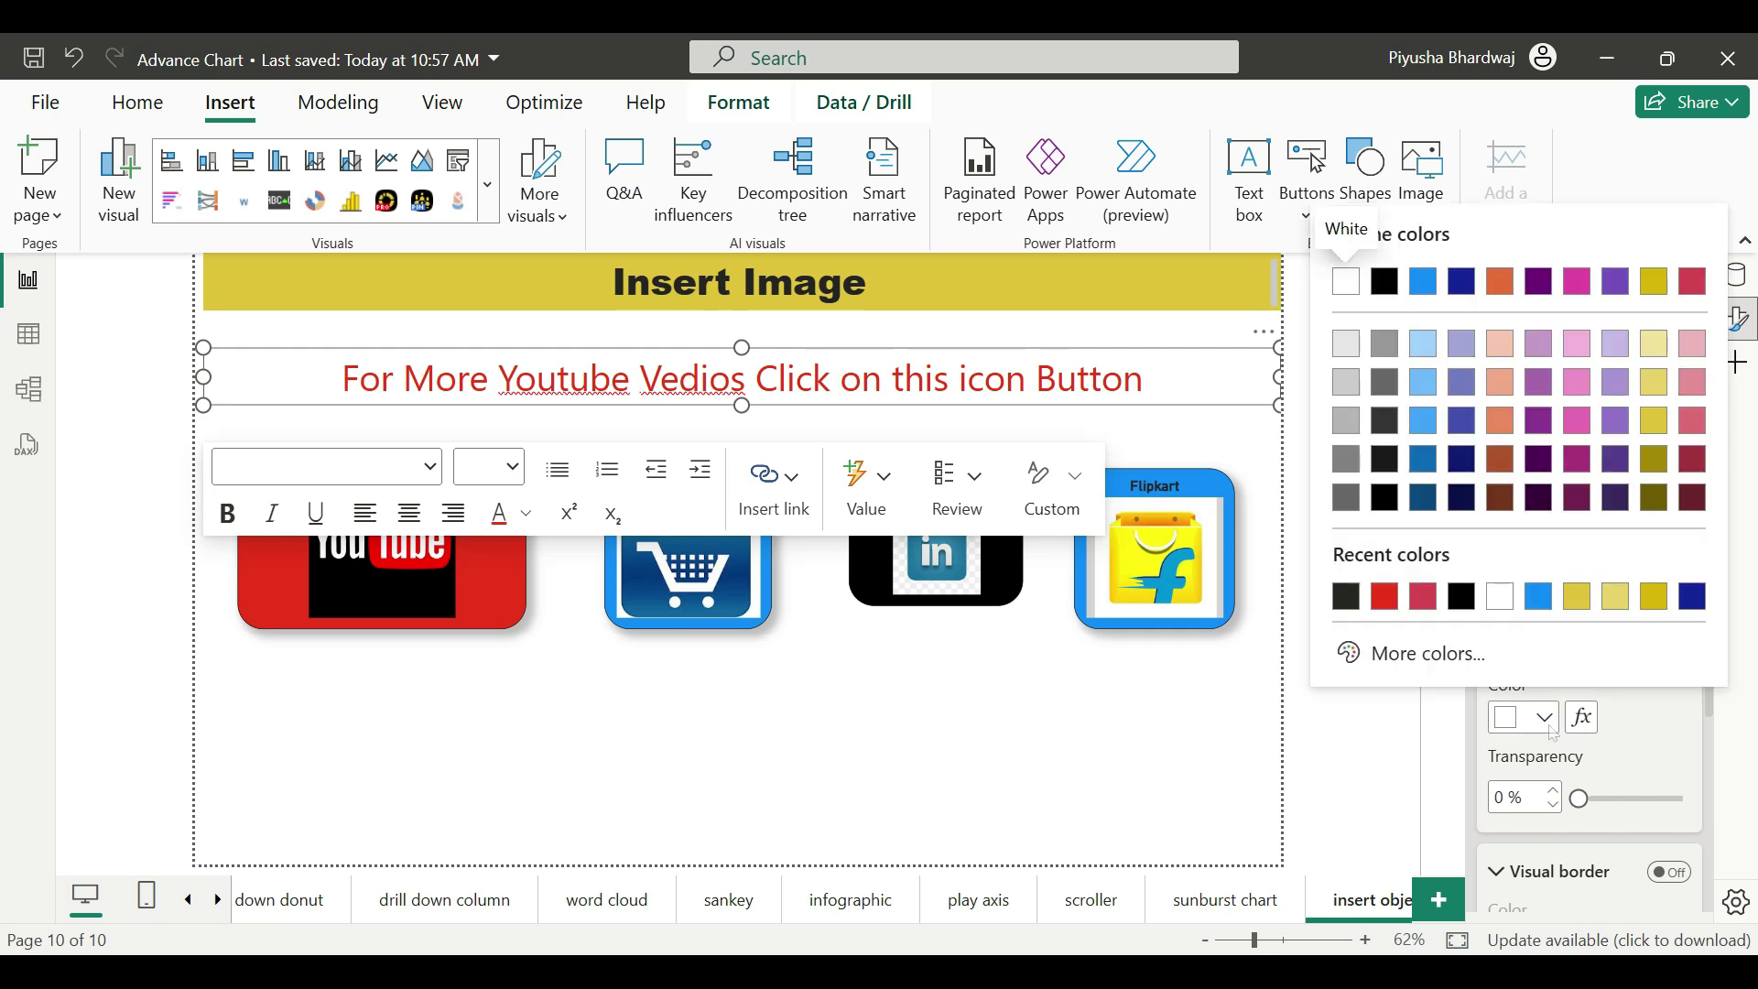
{"action": "left_click", "coordinate": [1464, 602]}
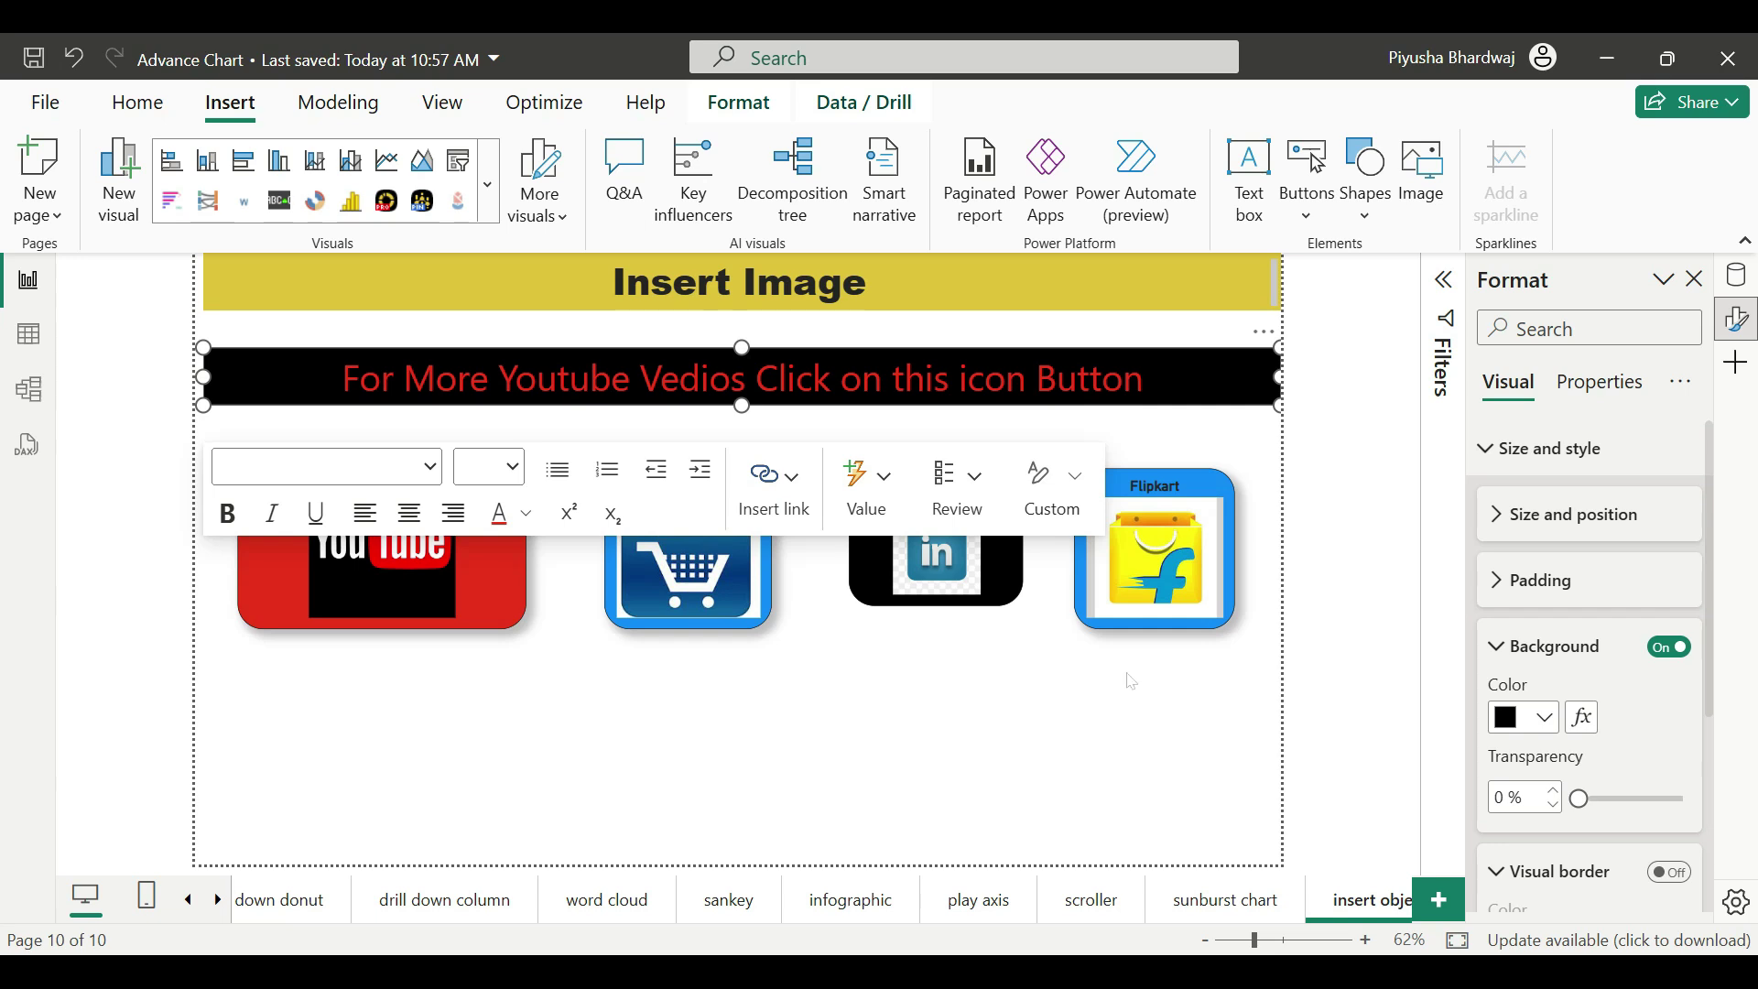
{"action": "left_click", "coordinate": [1555, 646]}
- Turn on the text box's visual border with 30 px rounded corners and make the box slightly taller to fit the text
{"action": "left_click", "coordinate": [1669, 714]}
{"action": "scroll", "coordinate": [1601, 752], "scroll_direction": "down", "scroll_amount": 2}
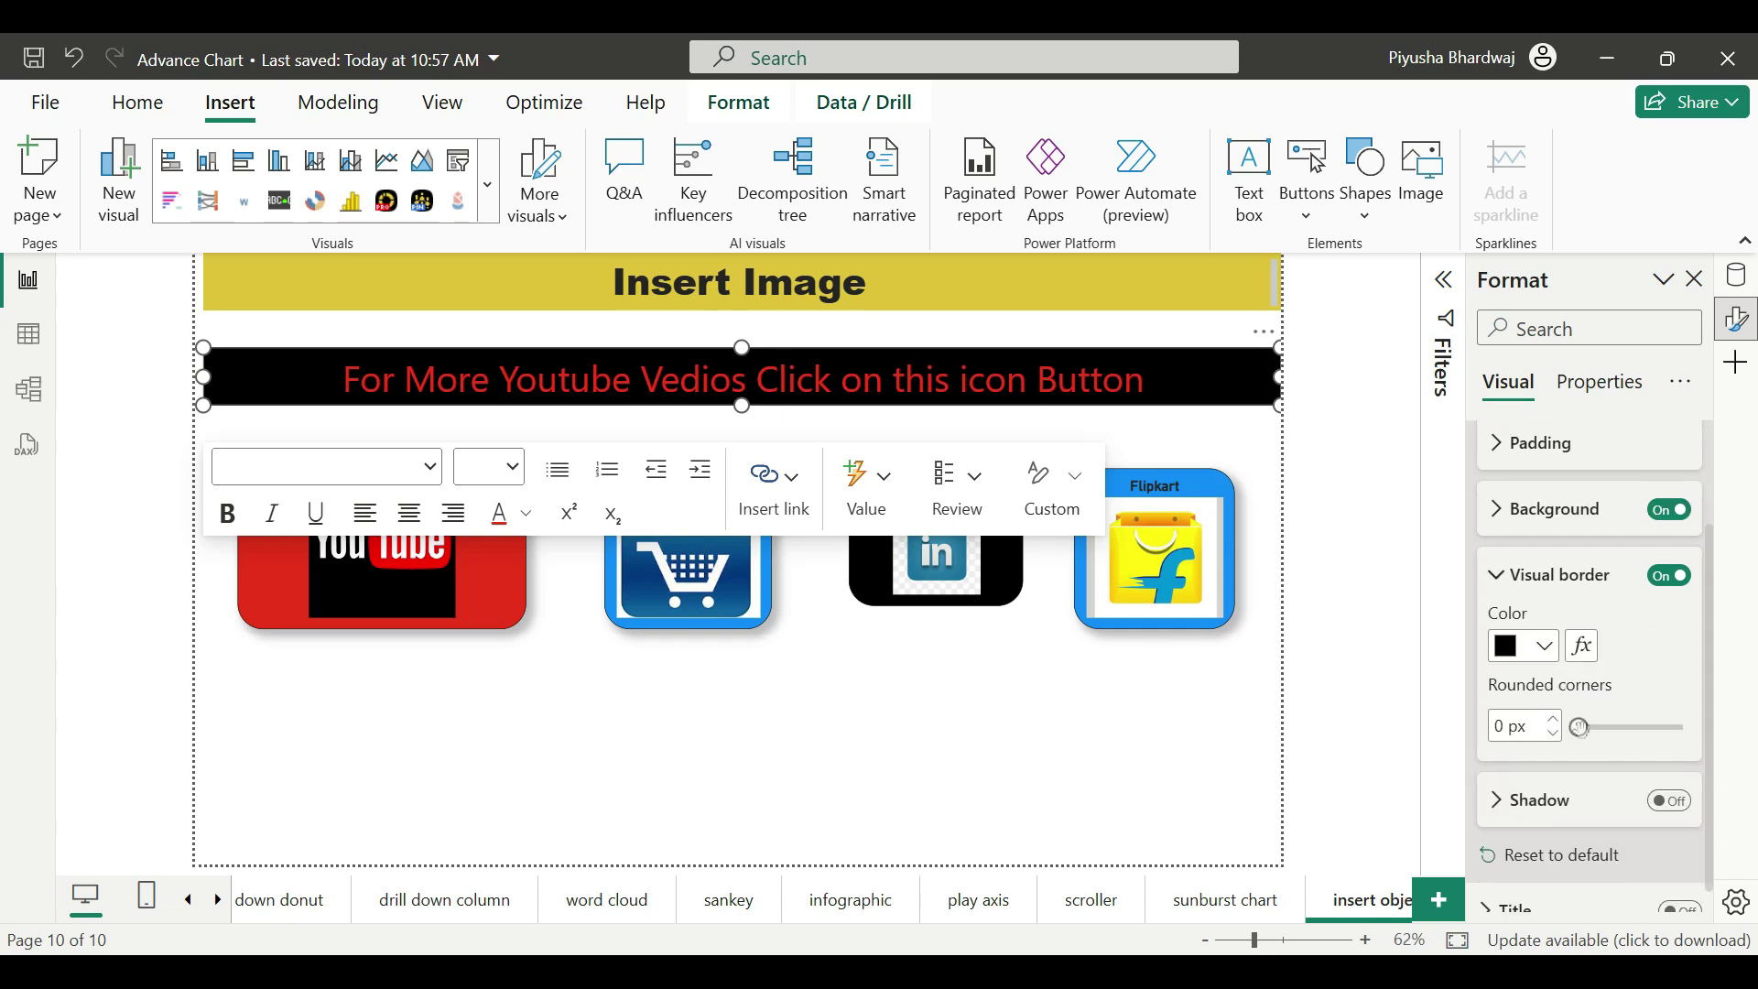
{"action": "left_click_drag", "start_coordinate": [1578, 728], "coordinate": [1682, 729]}
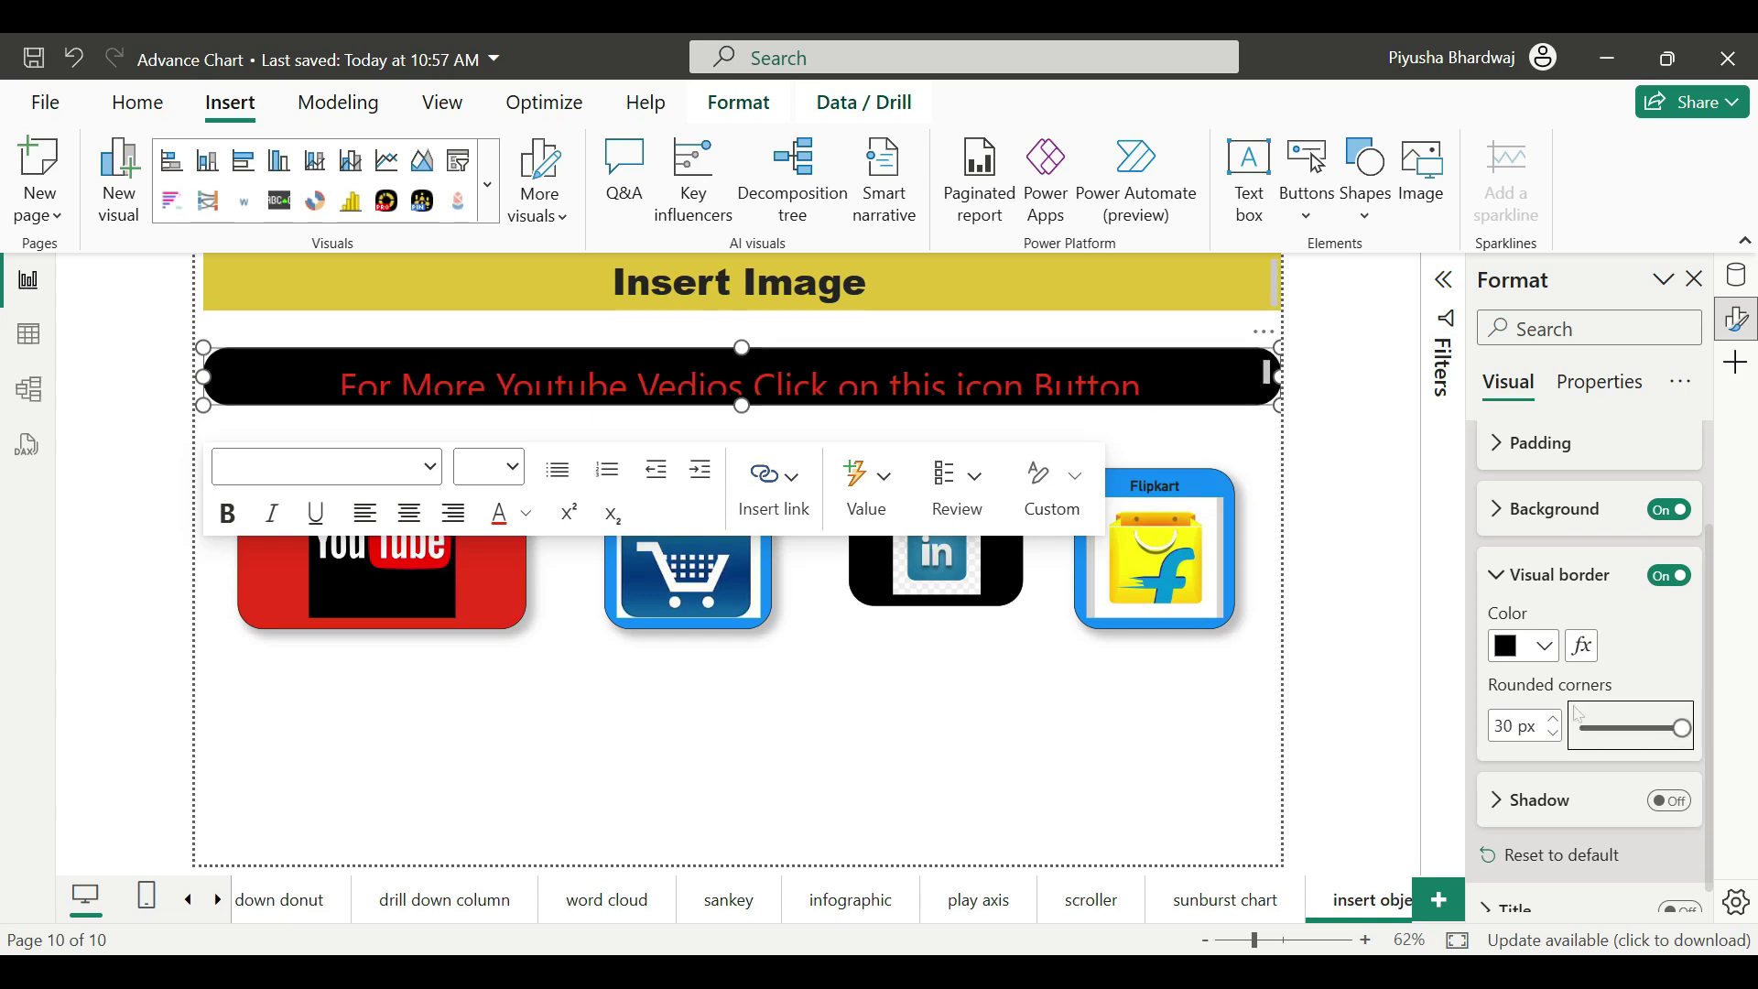
{"action": "left_click_drag", "start_coordinate": [742, 404], "coordinate": [741, 428]}
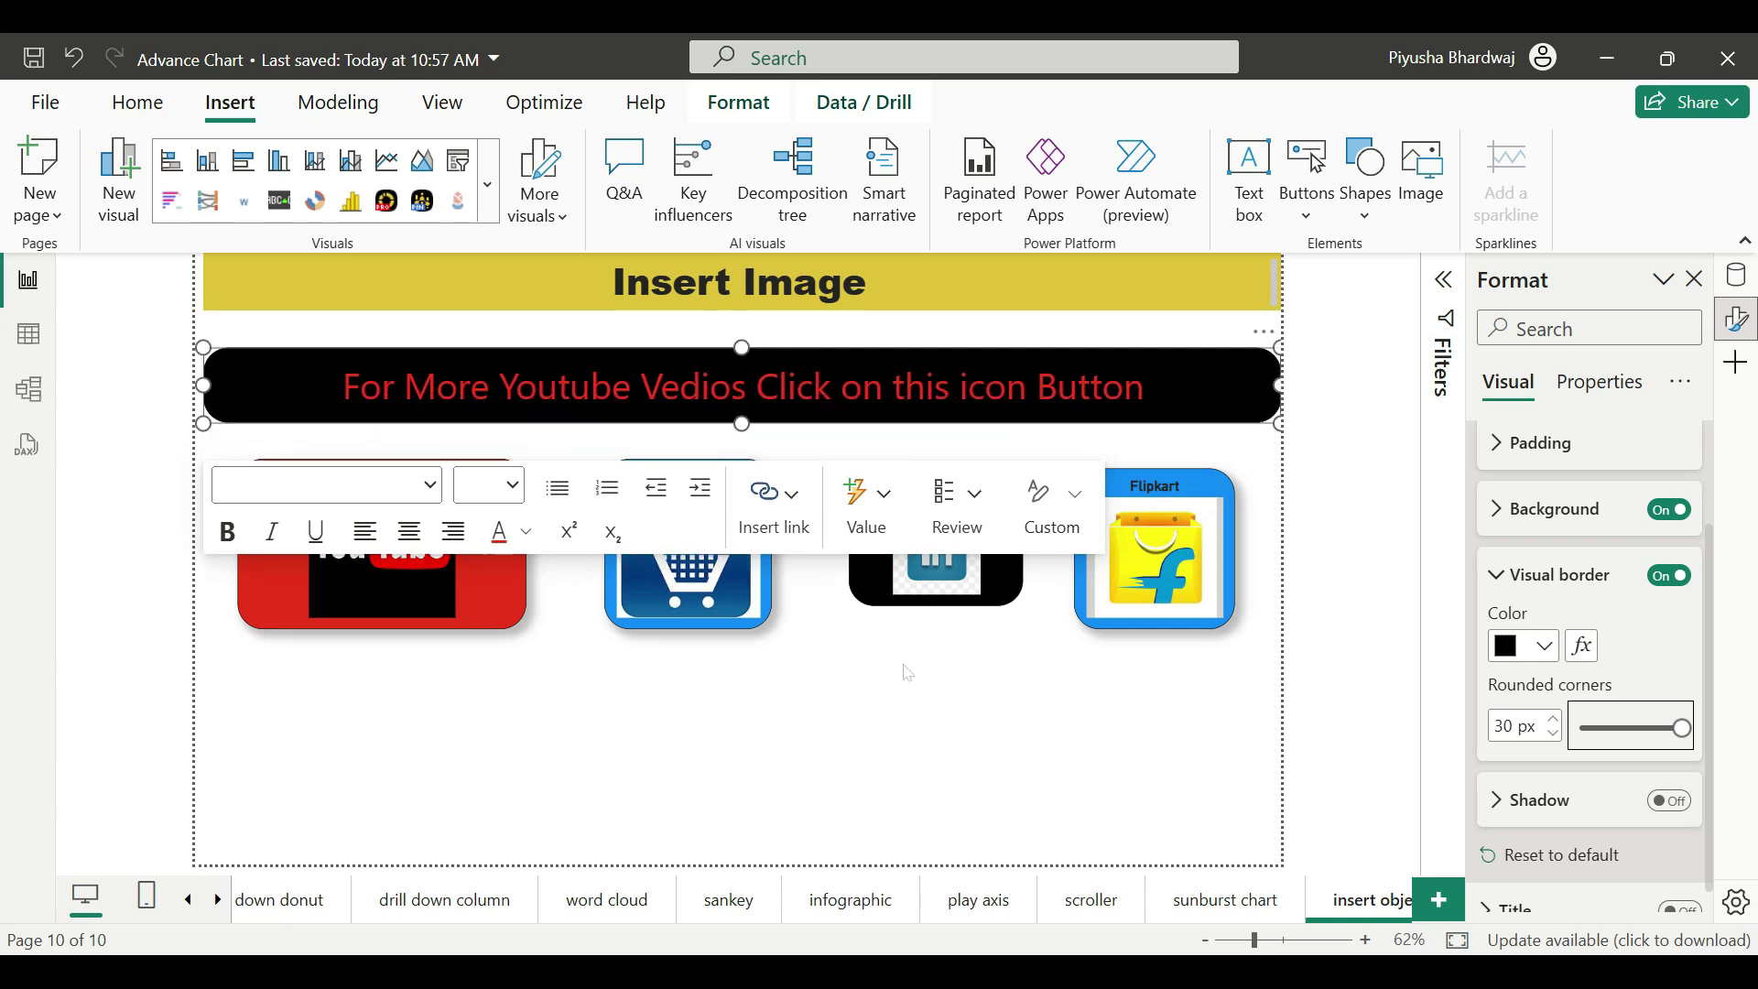
{"action": "left_click", "coordinate": [949, 785]}
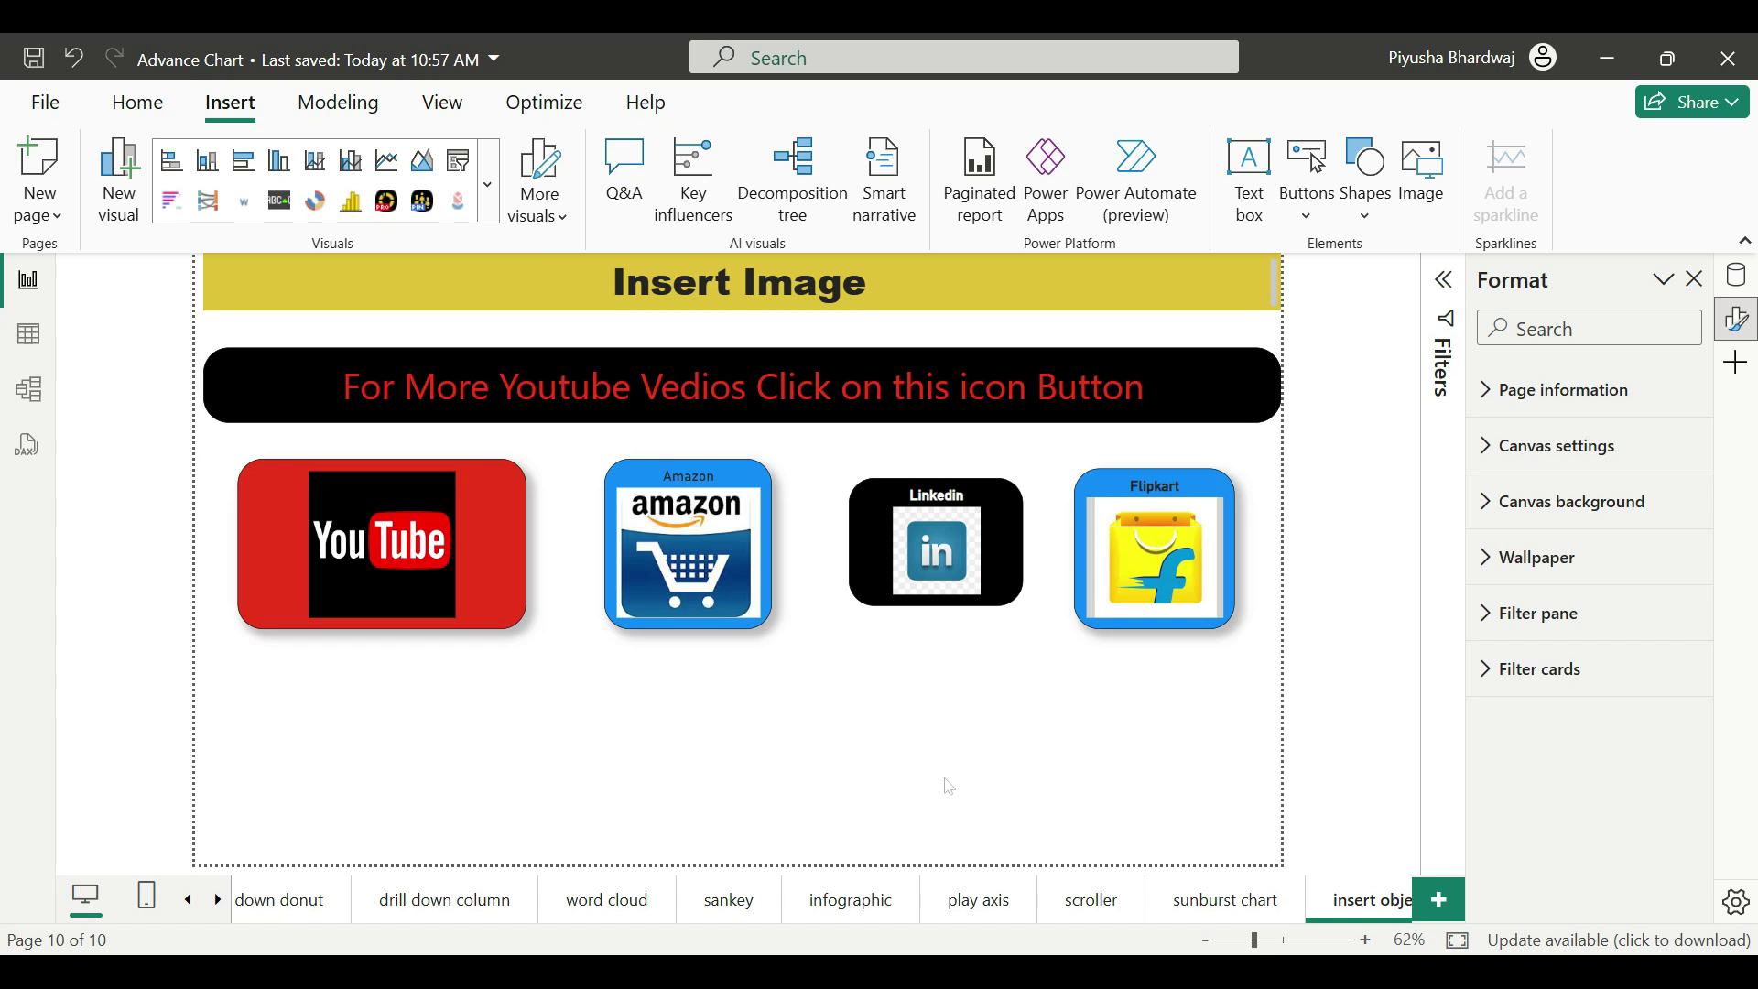
- Change the page heading text to "Insert Shapes"
{"action": "left_click", "coordinate": [867, 282]}
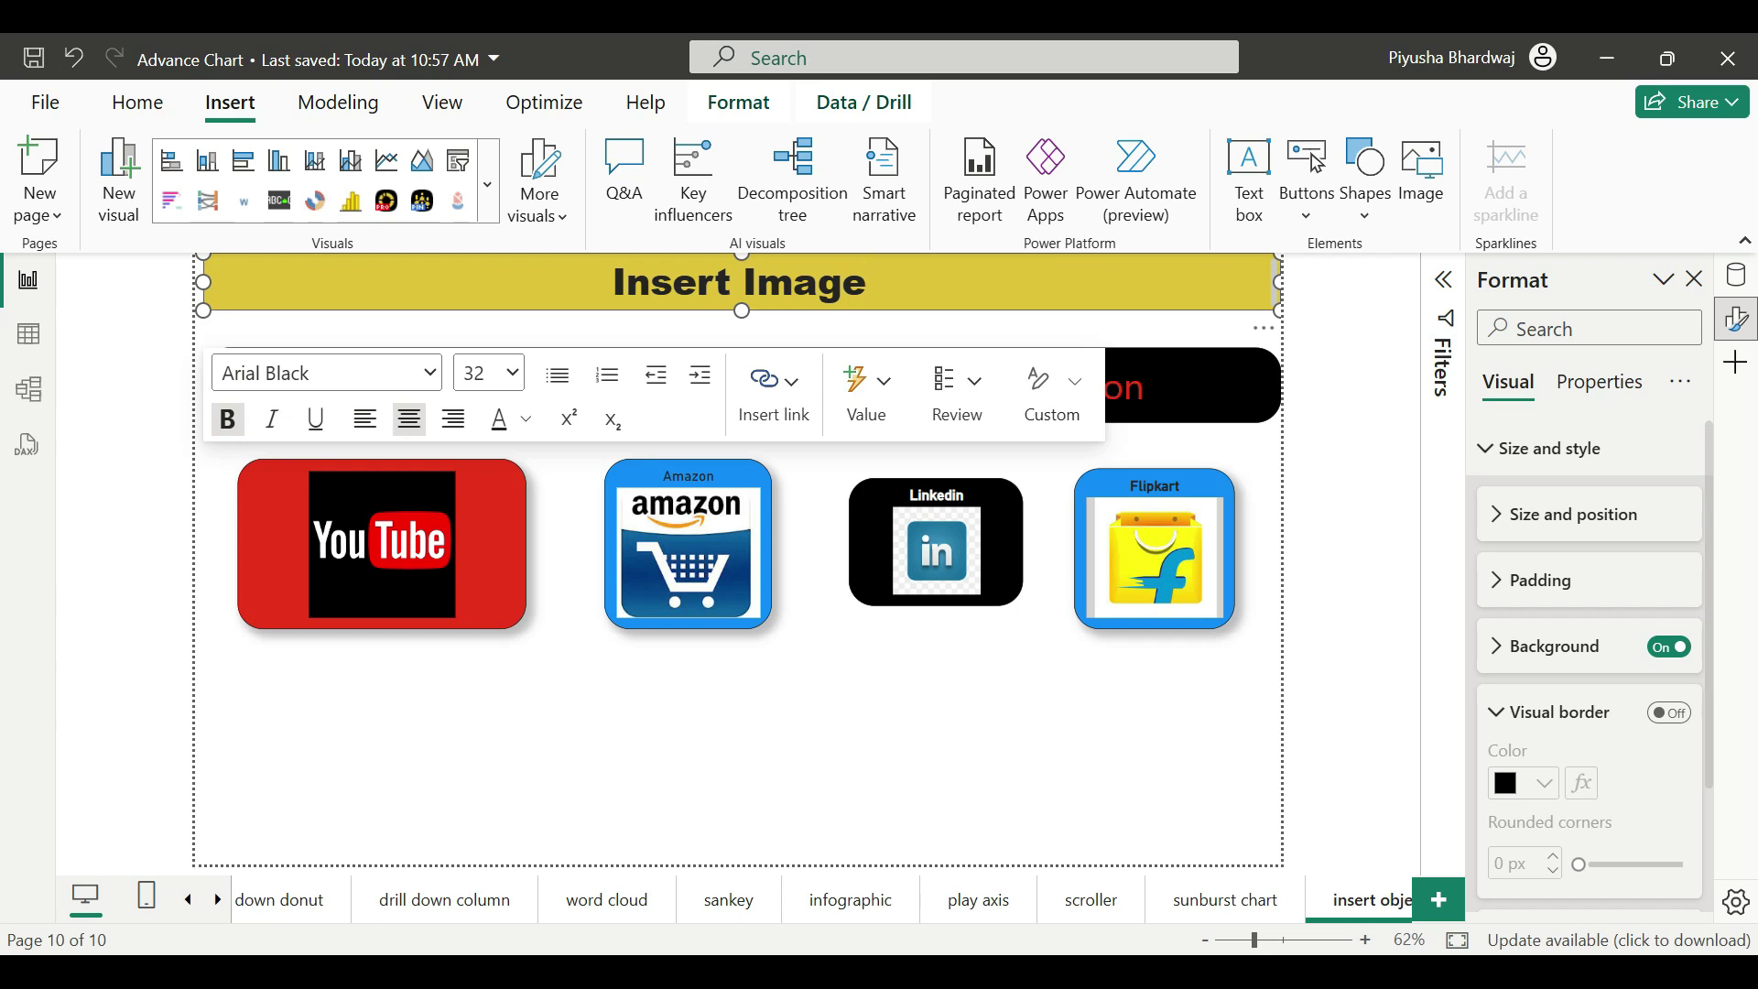
{"action": "left_click", "coordinate": [861, 728]}
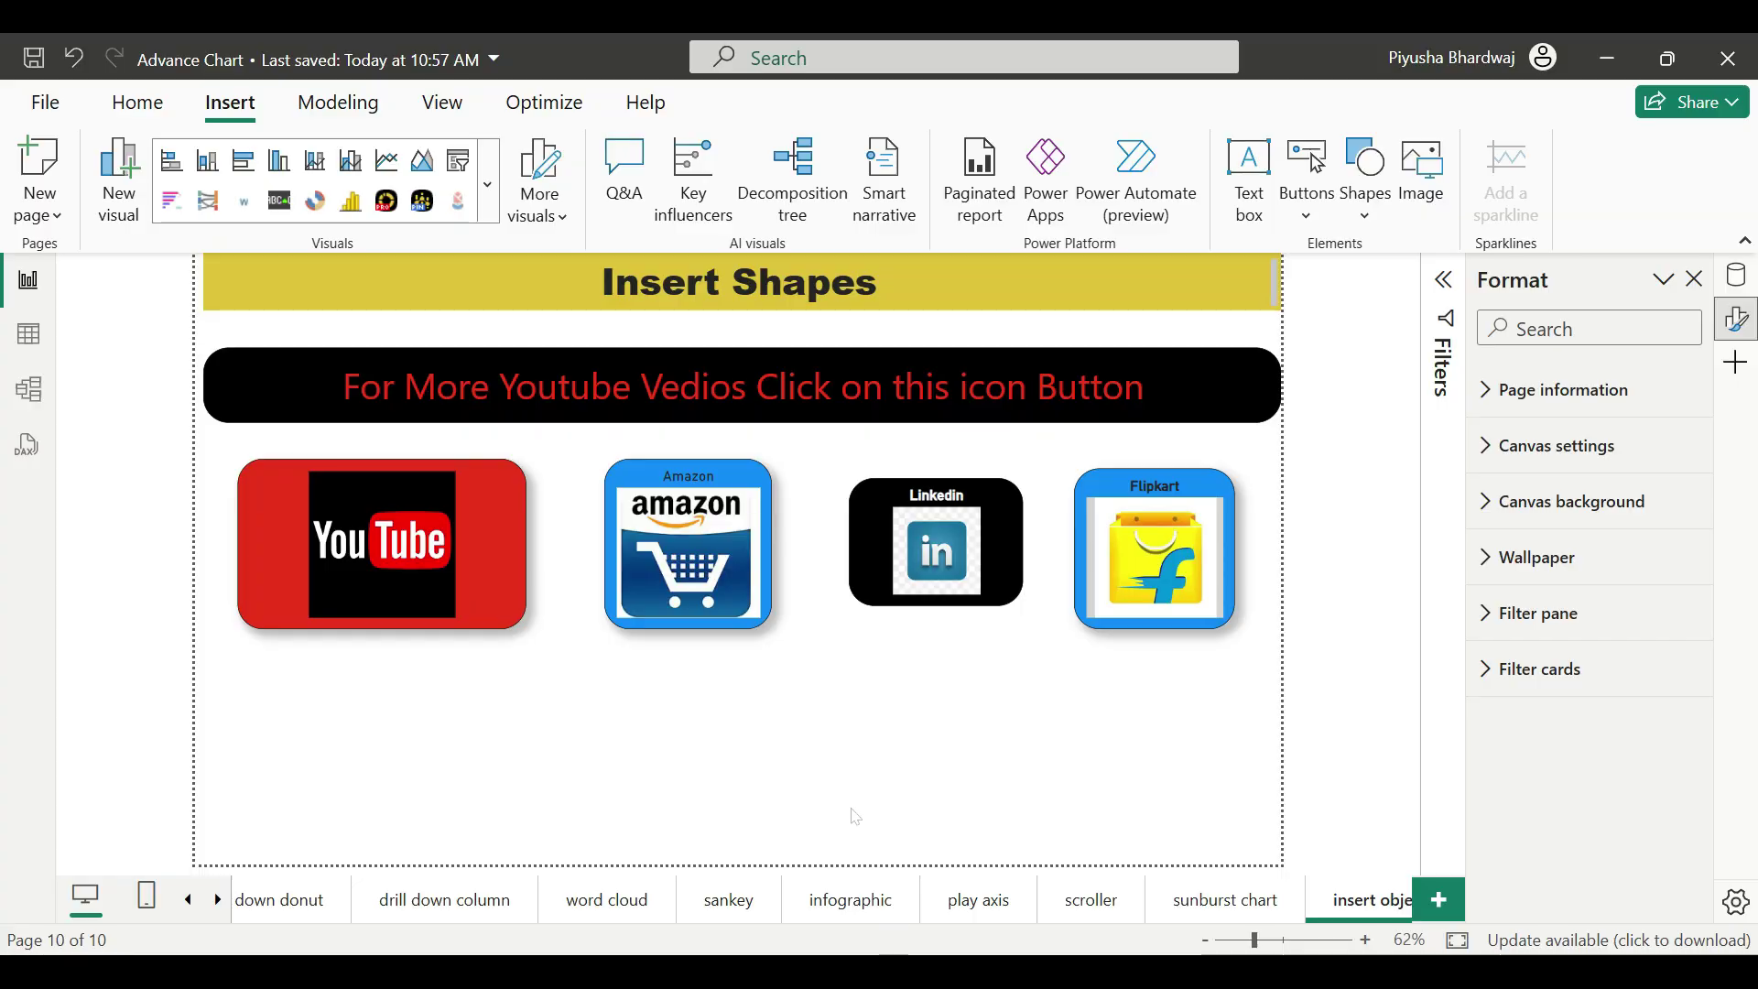
- Insert a rectangle shape below the YouTube image and fill it with the heading's mustard yellow
{"action": "left_click", "coordinate": [1368, 214]}
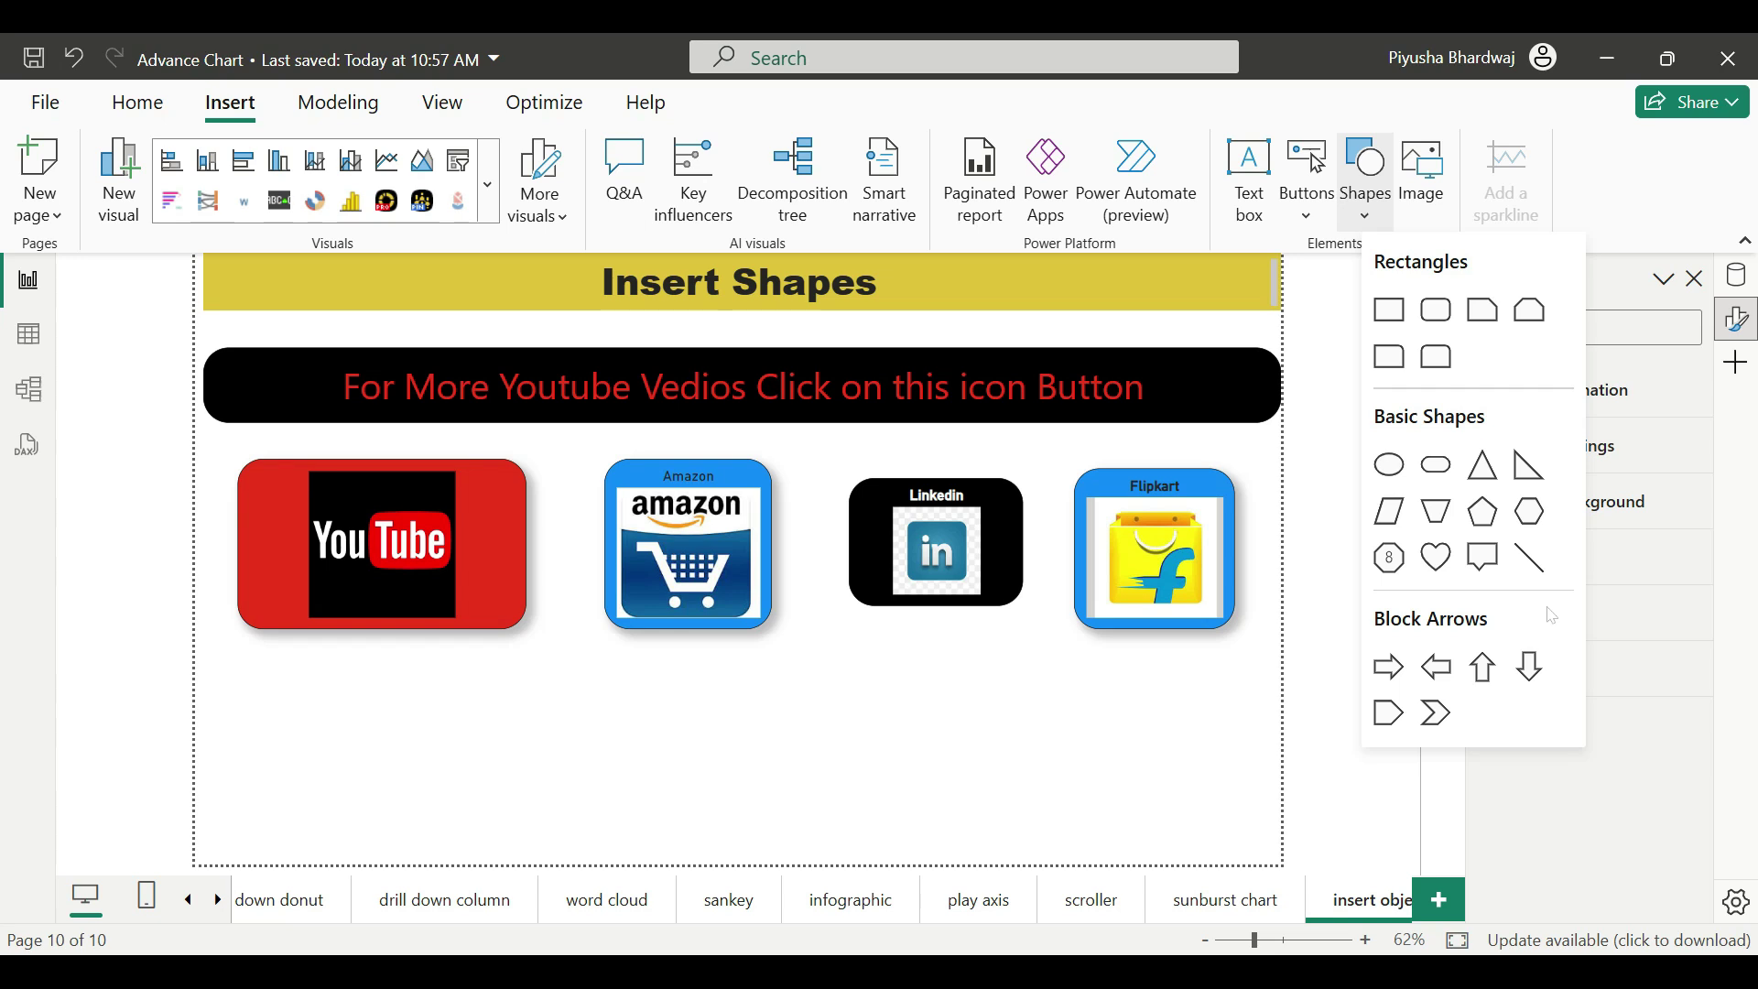
{"action": "left_click", "coordinate": [1389, 310]}
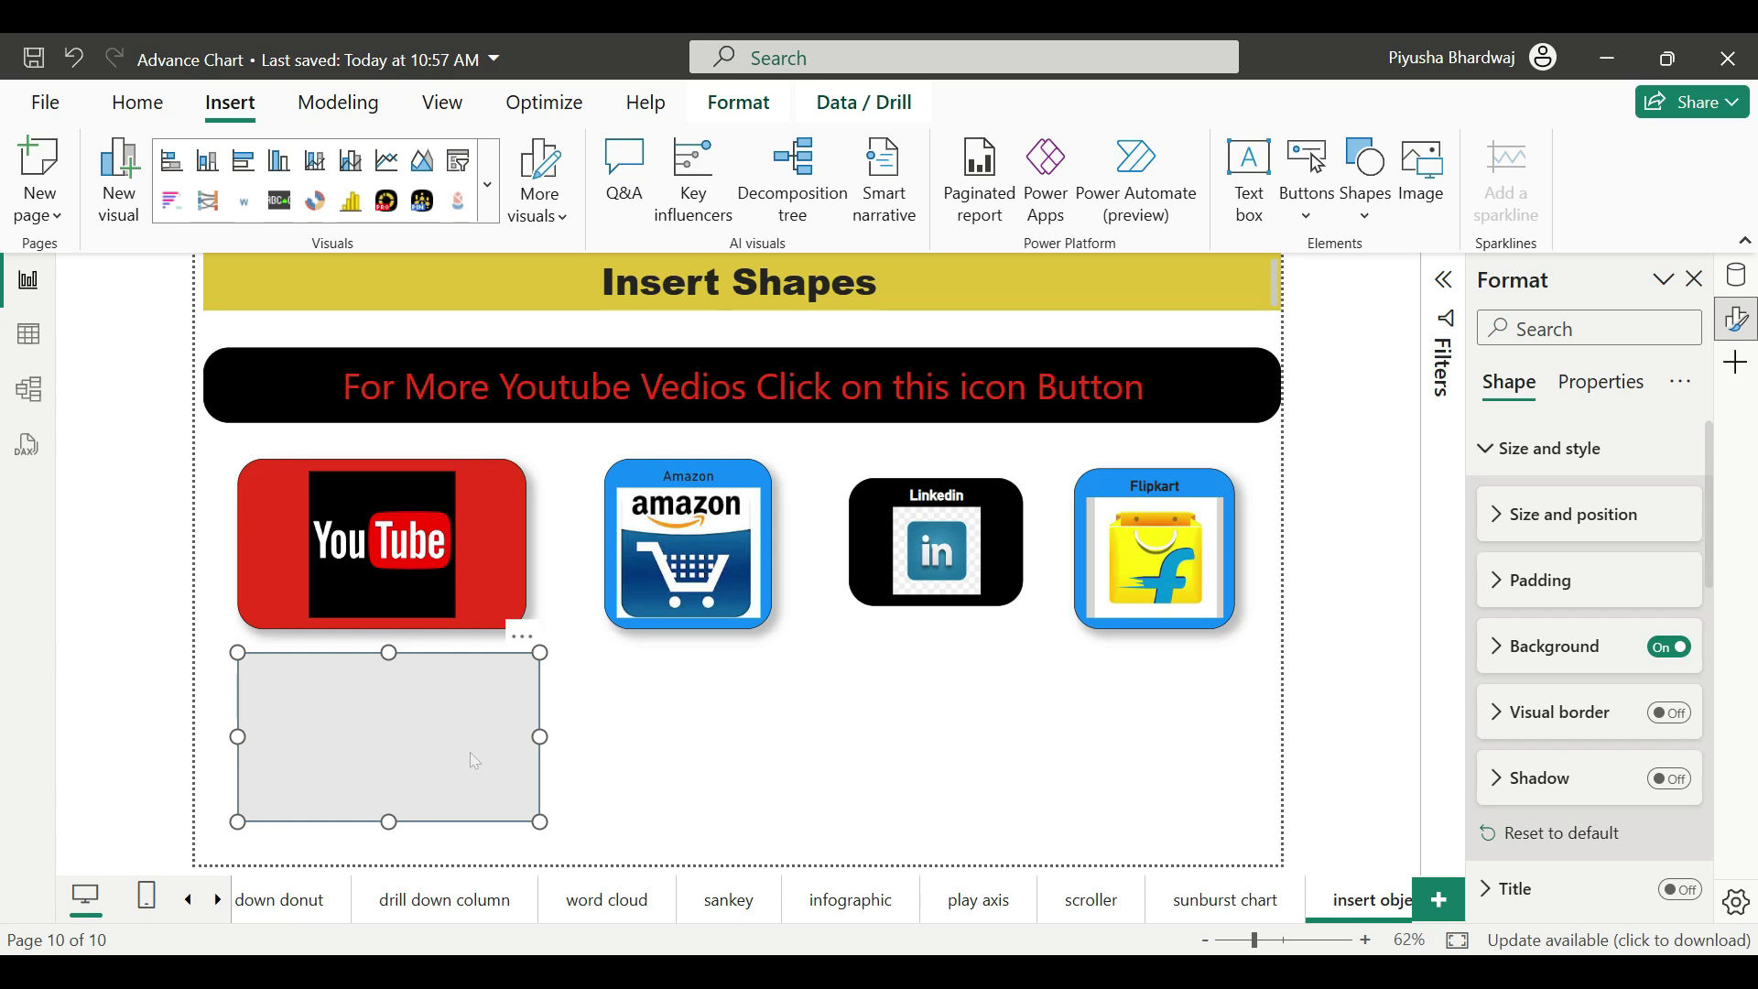
{"action": "scroll", "coordinate": [1538, 668], "scroll_direction": "down", "scroll_amount": 5}
{"action": "left_click", "coordinate": [1546, 703]}
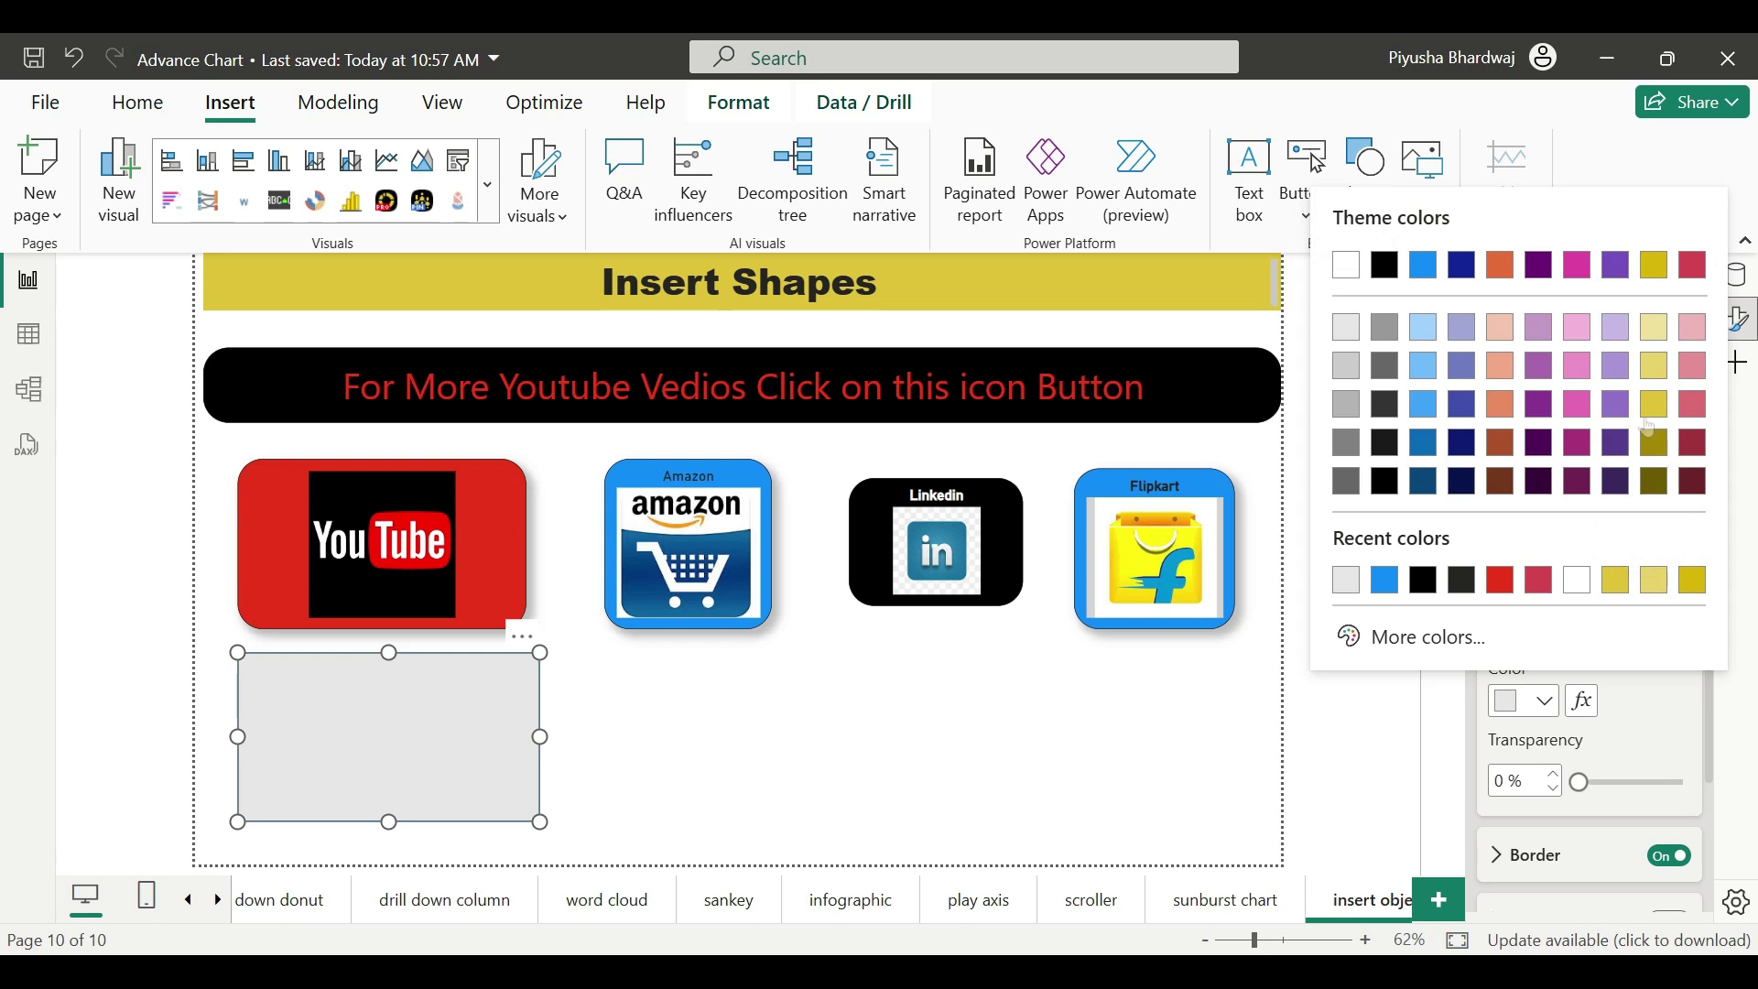
{"action": "left_click", "coordinate": [1648, 422]}
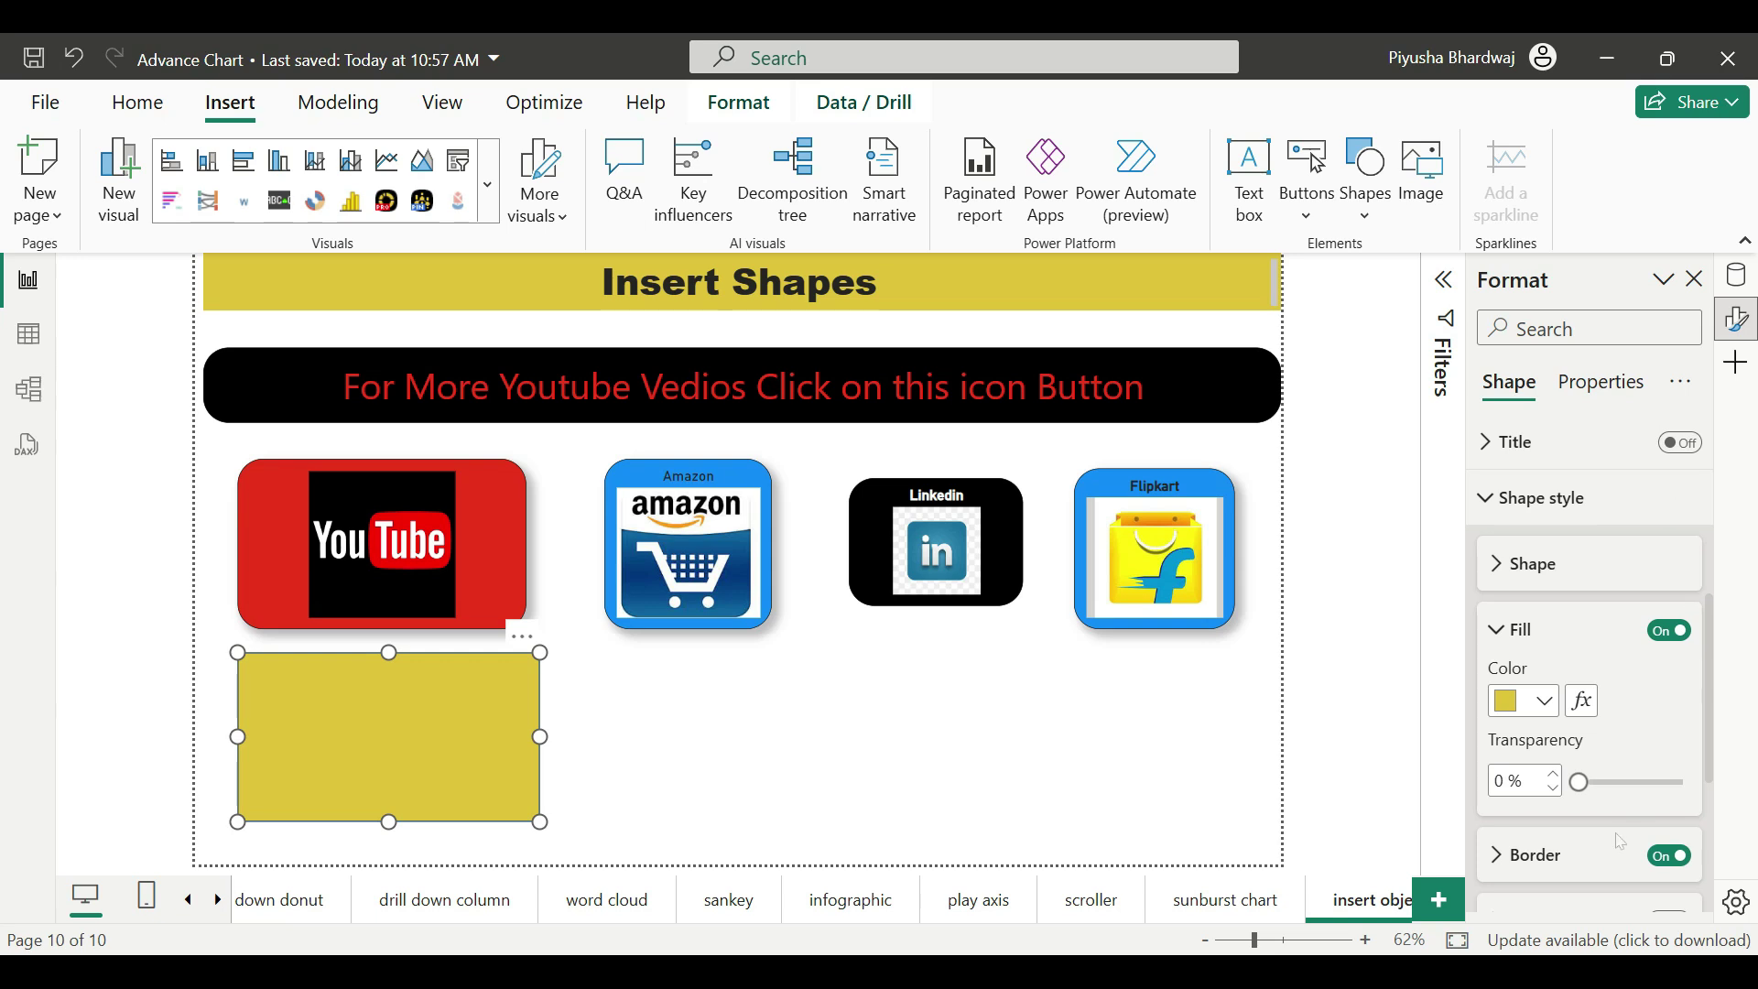
- Try adjusting the rectangle's fill transparency and inspect its shape type and rounded-corner options
{"action": "left_click", "coordinate": [1582, 782]}
{"action": "mouse_move", "coordinate": [1583, 782]}
{"action": "left_mouse_down"}
{"action": "mouse_move", "coordinate": [1639, 783]}
{"action": "mouse_move", "coordinate": [1571, 785]}
{"action": "left_mouse_up"}
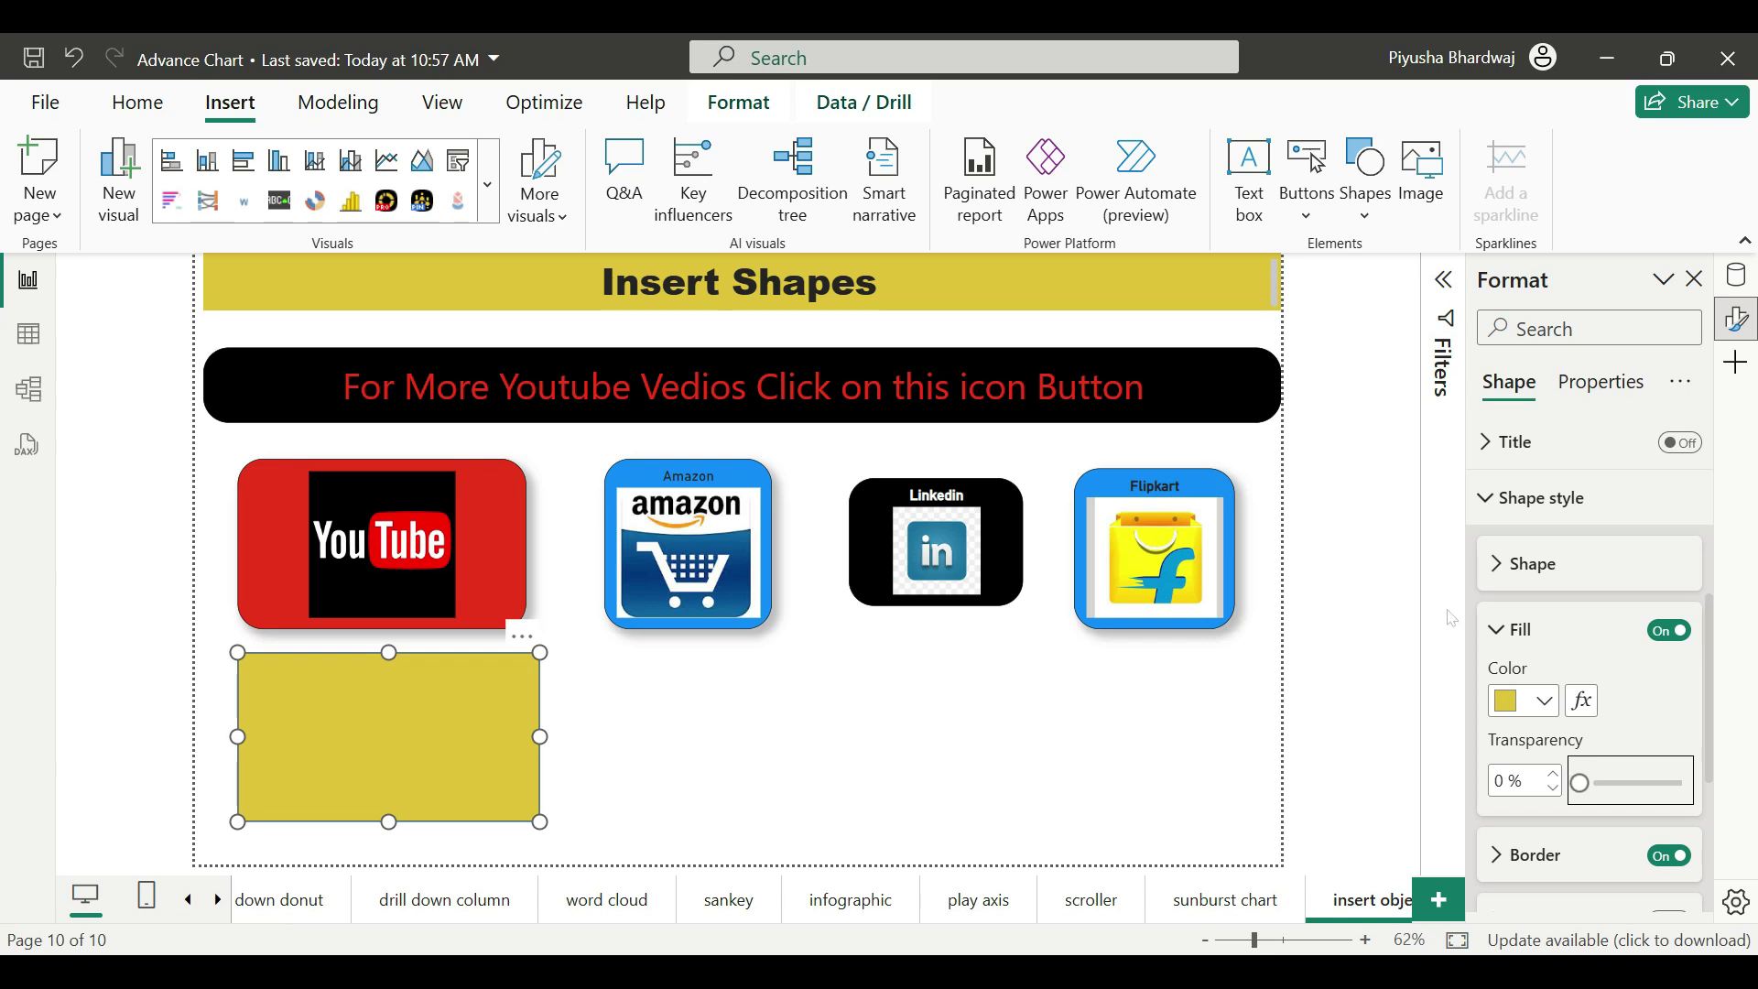
{"action": "left_click", "coordinate": [1500, 565]}
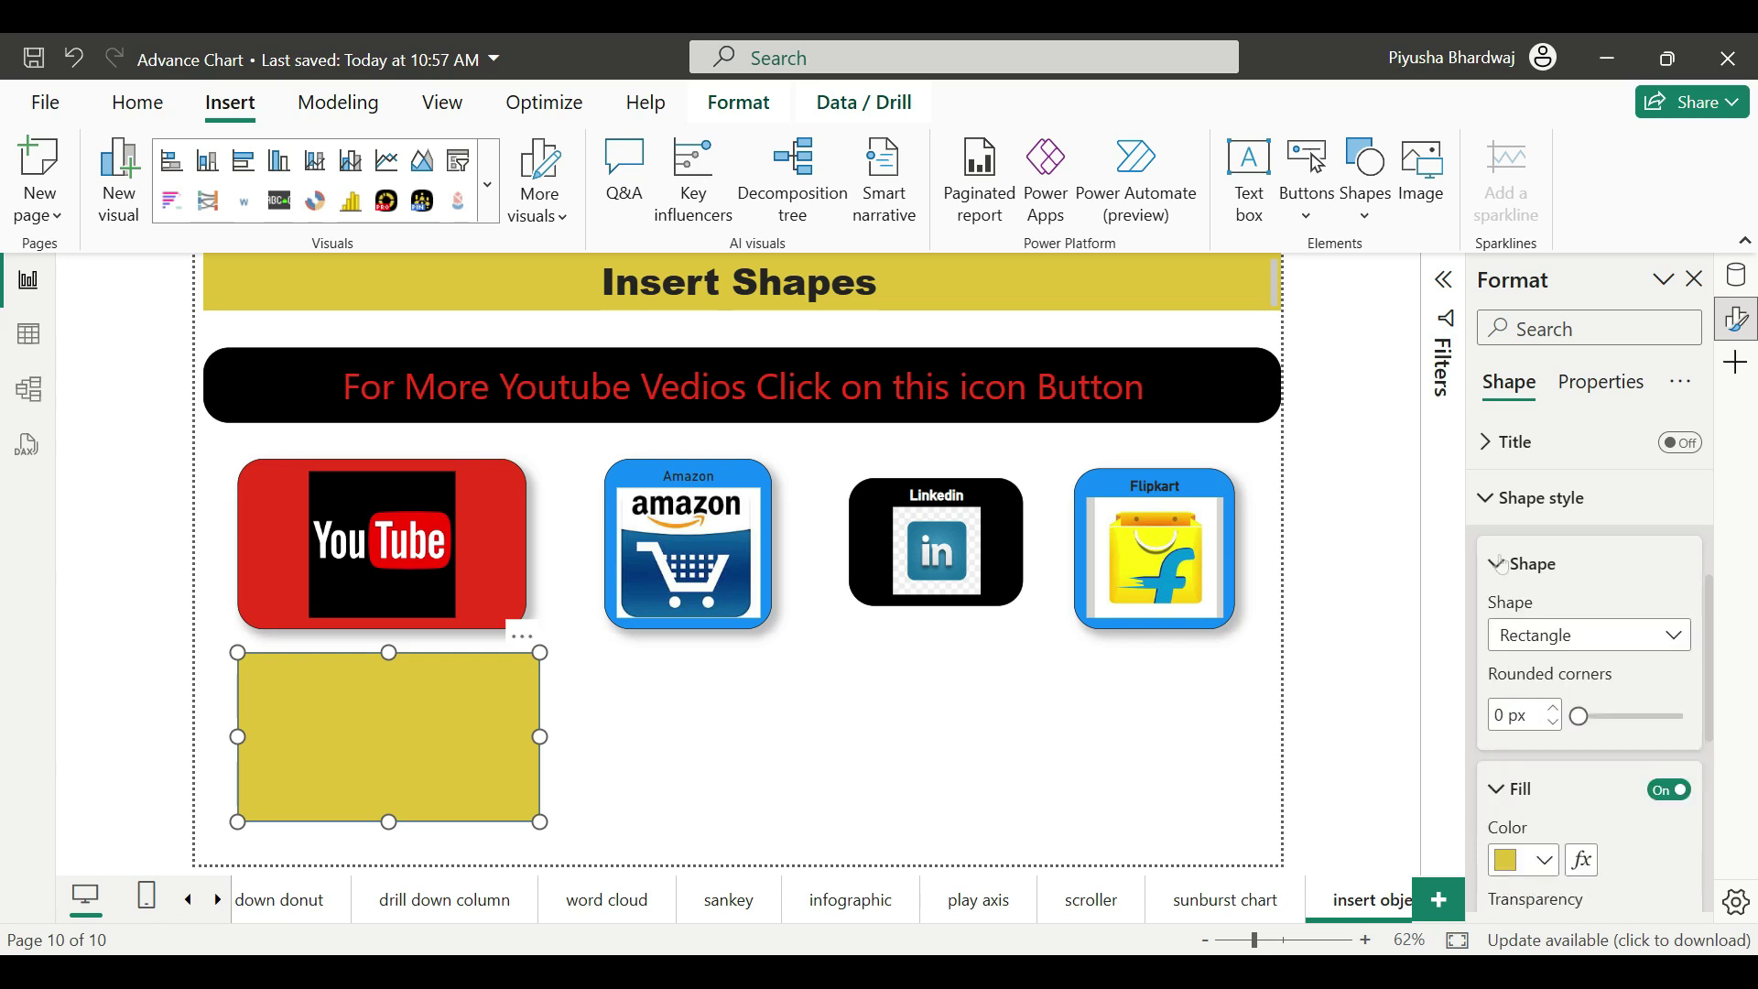
{"action": "left_click", "coordinate": [1501, 566]}
{"action": "scroll", "coordinate": [1589, 641], "scroll_direction": "up", "scroll_amount": 4}
- Insert a text box inside the yellow rectangle, make it slightly taller and enter "Power Bi Topics"
{"action": "left_click", "coordinate": [1258, 180]}
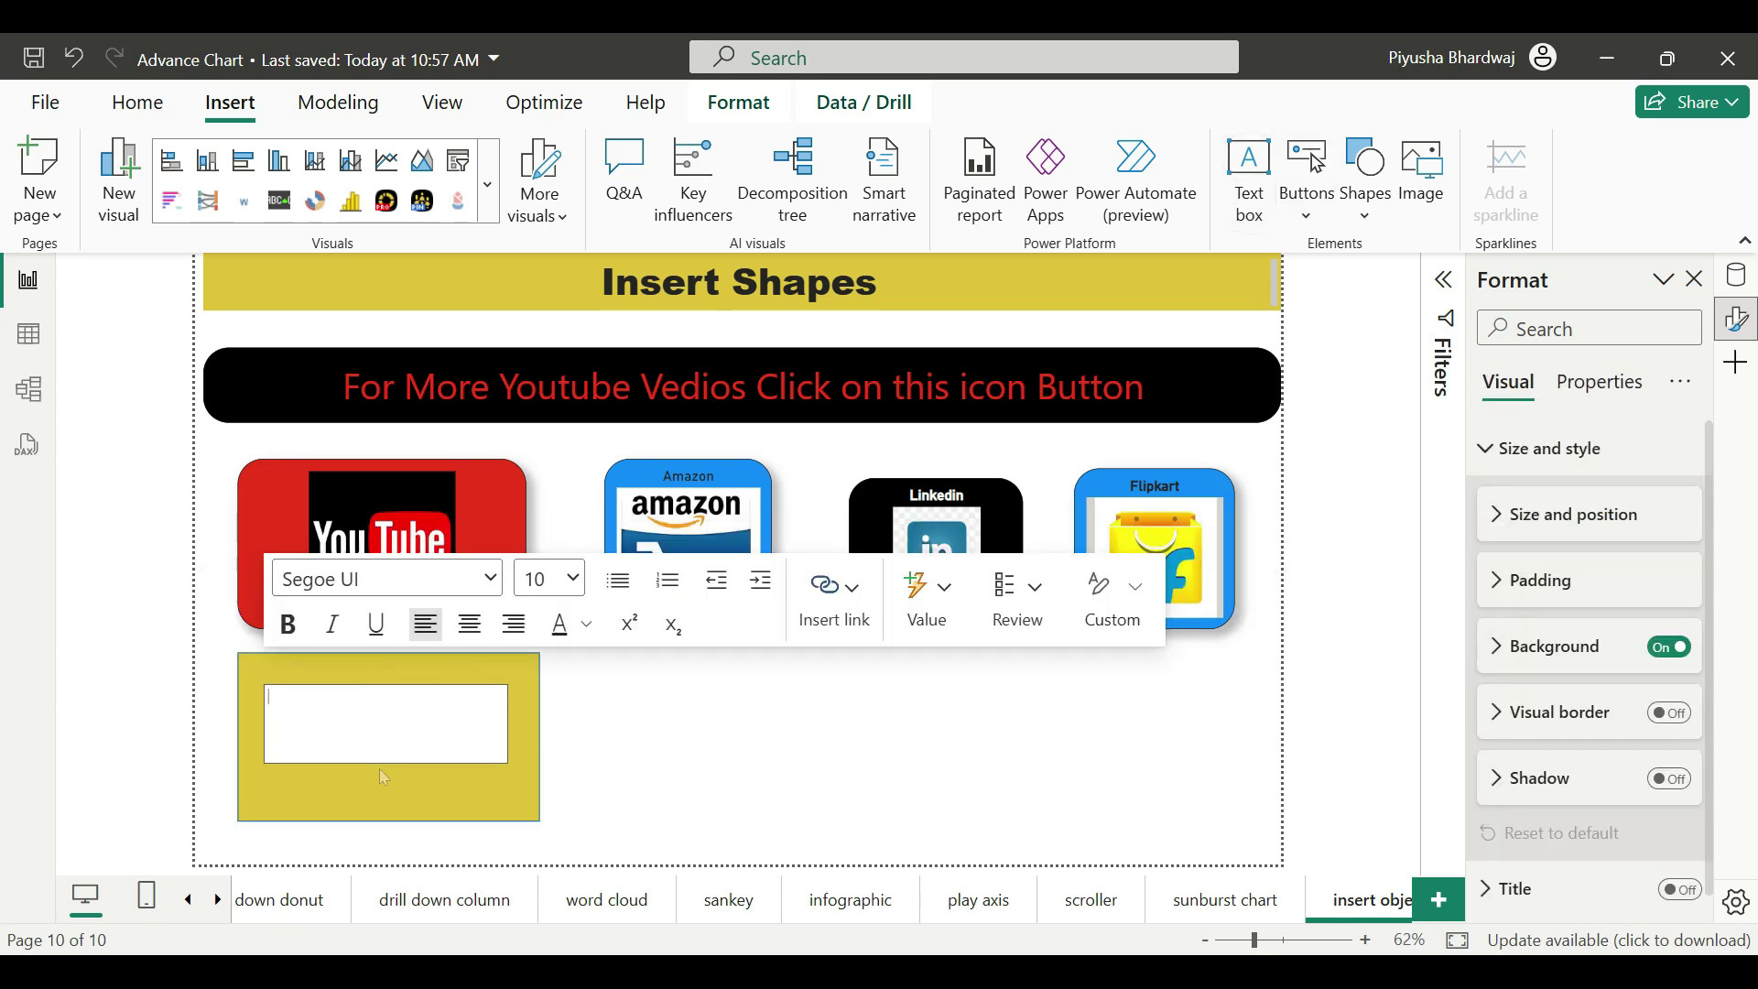
{"action": "left_click_drag", "start_coordinate": [385, 757], "coordinate": [381, 772]}
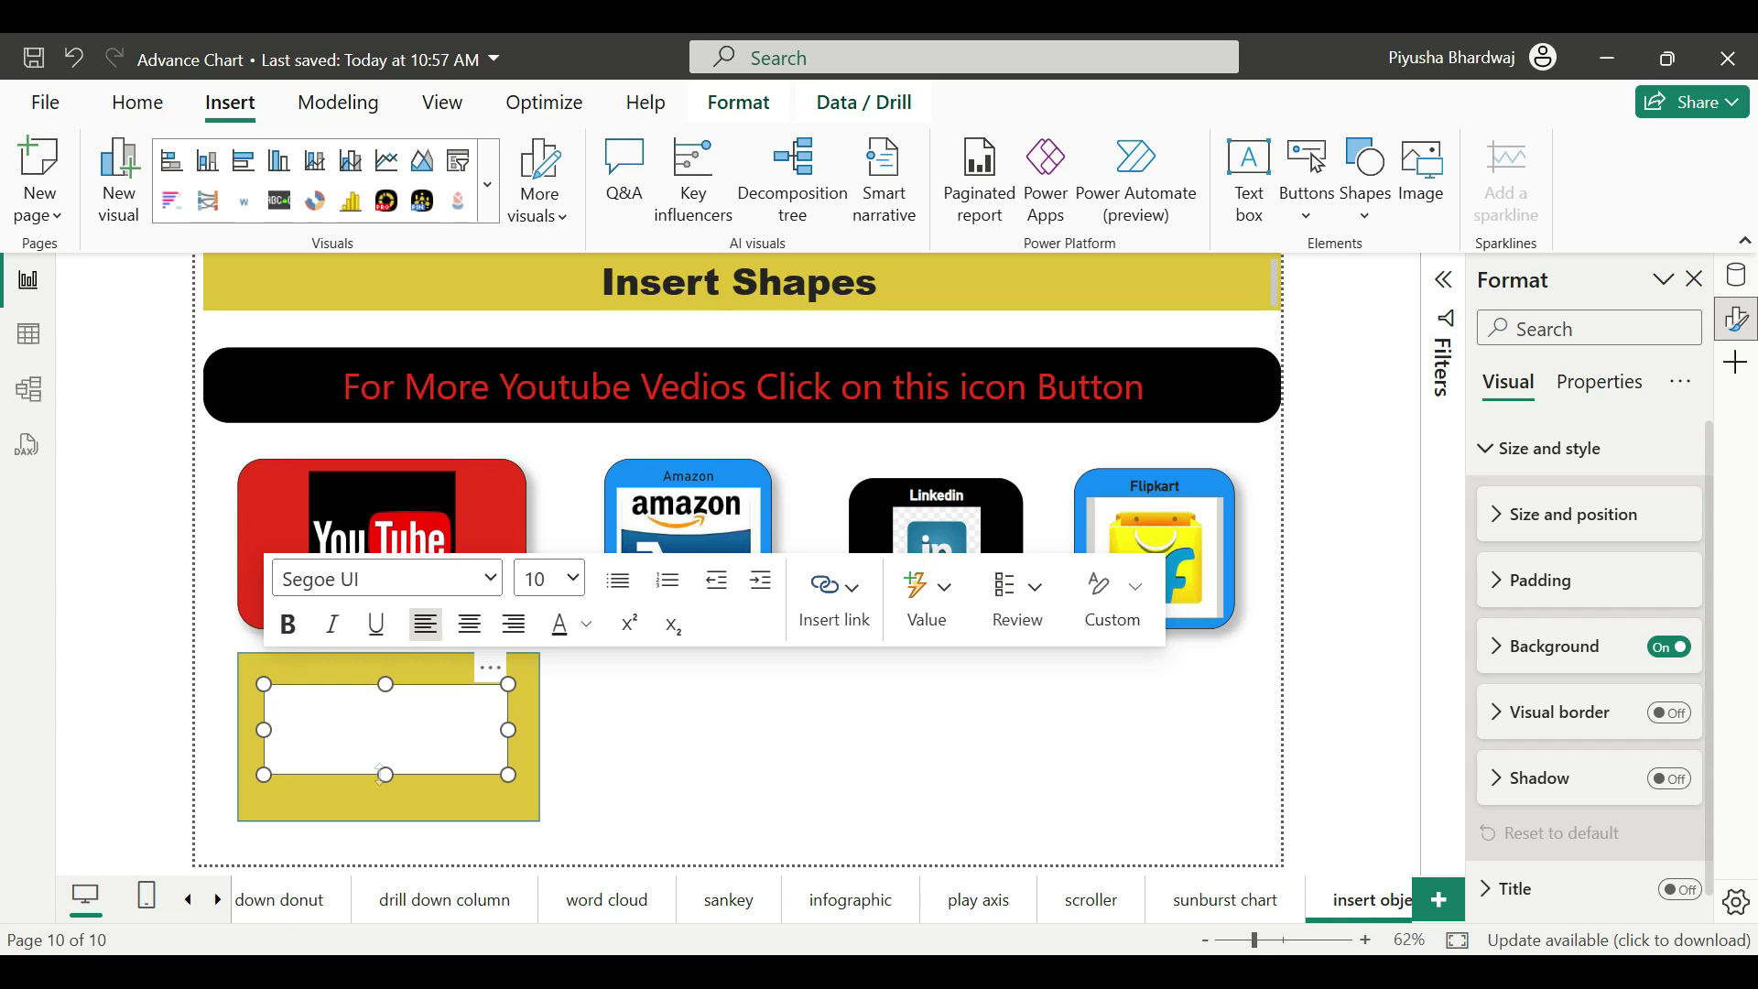
{"action": "type", "text": "Power Bi Topics"}
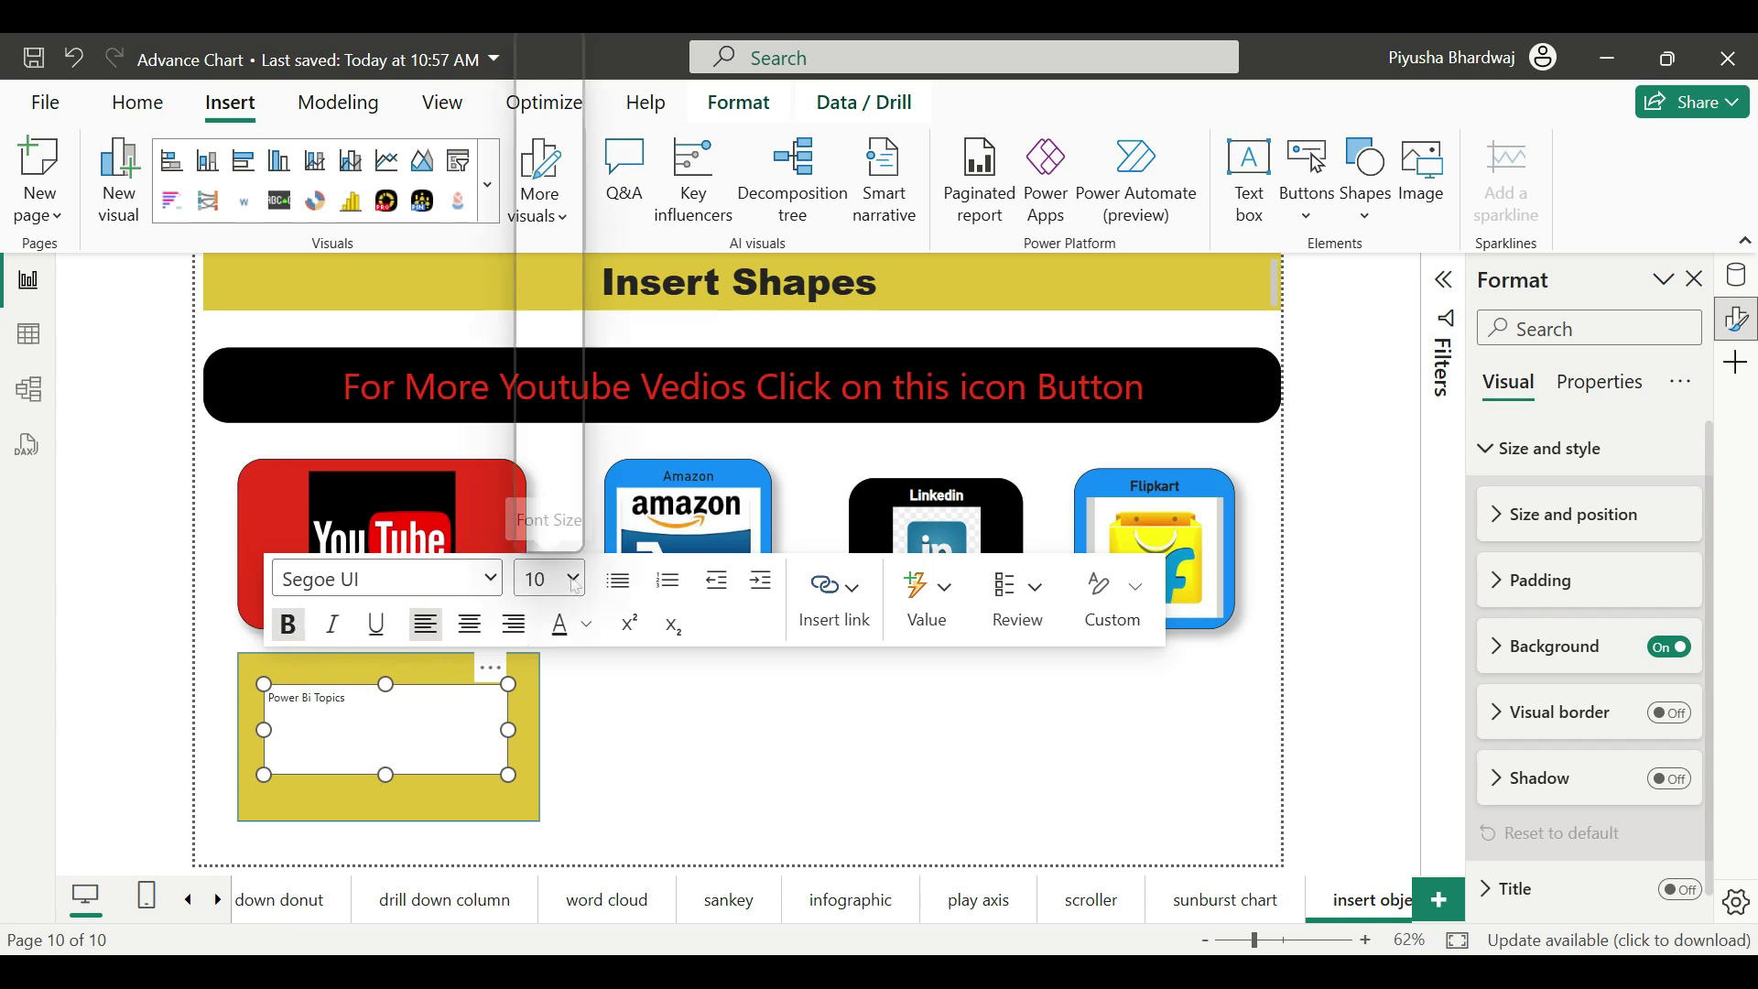
- Format the "Power Bi Topics" text as bold, larger and centred
{"action": "left_click", "coordinate": [557, 493]}
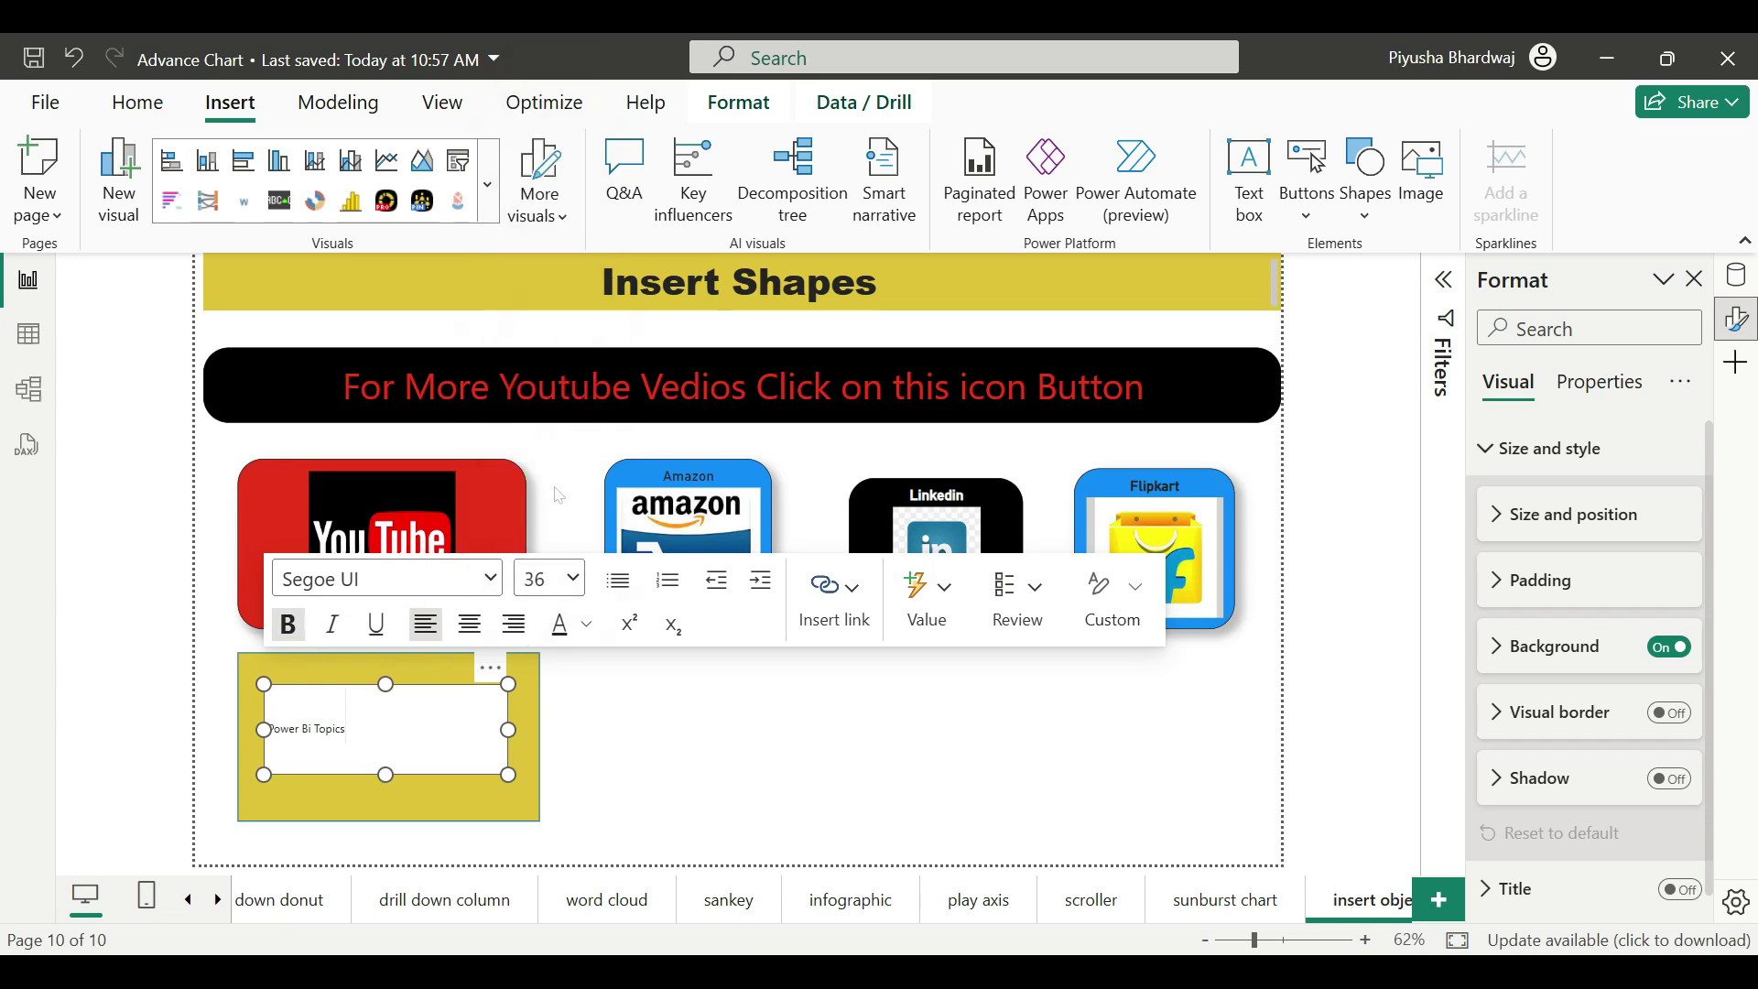
{"action": "left_click_drag", "start_coordinate": [346, 730], "coordinate": [257, 730]}
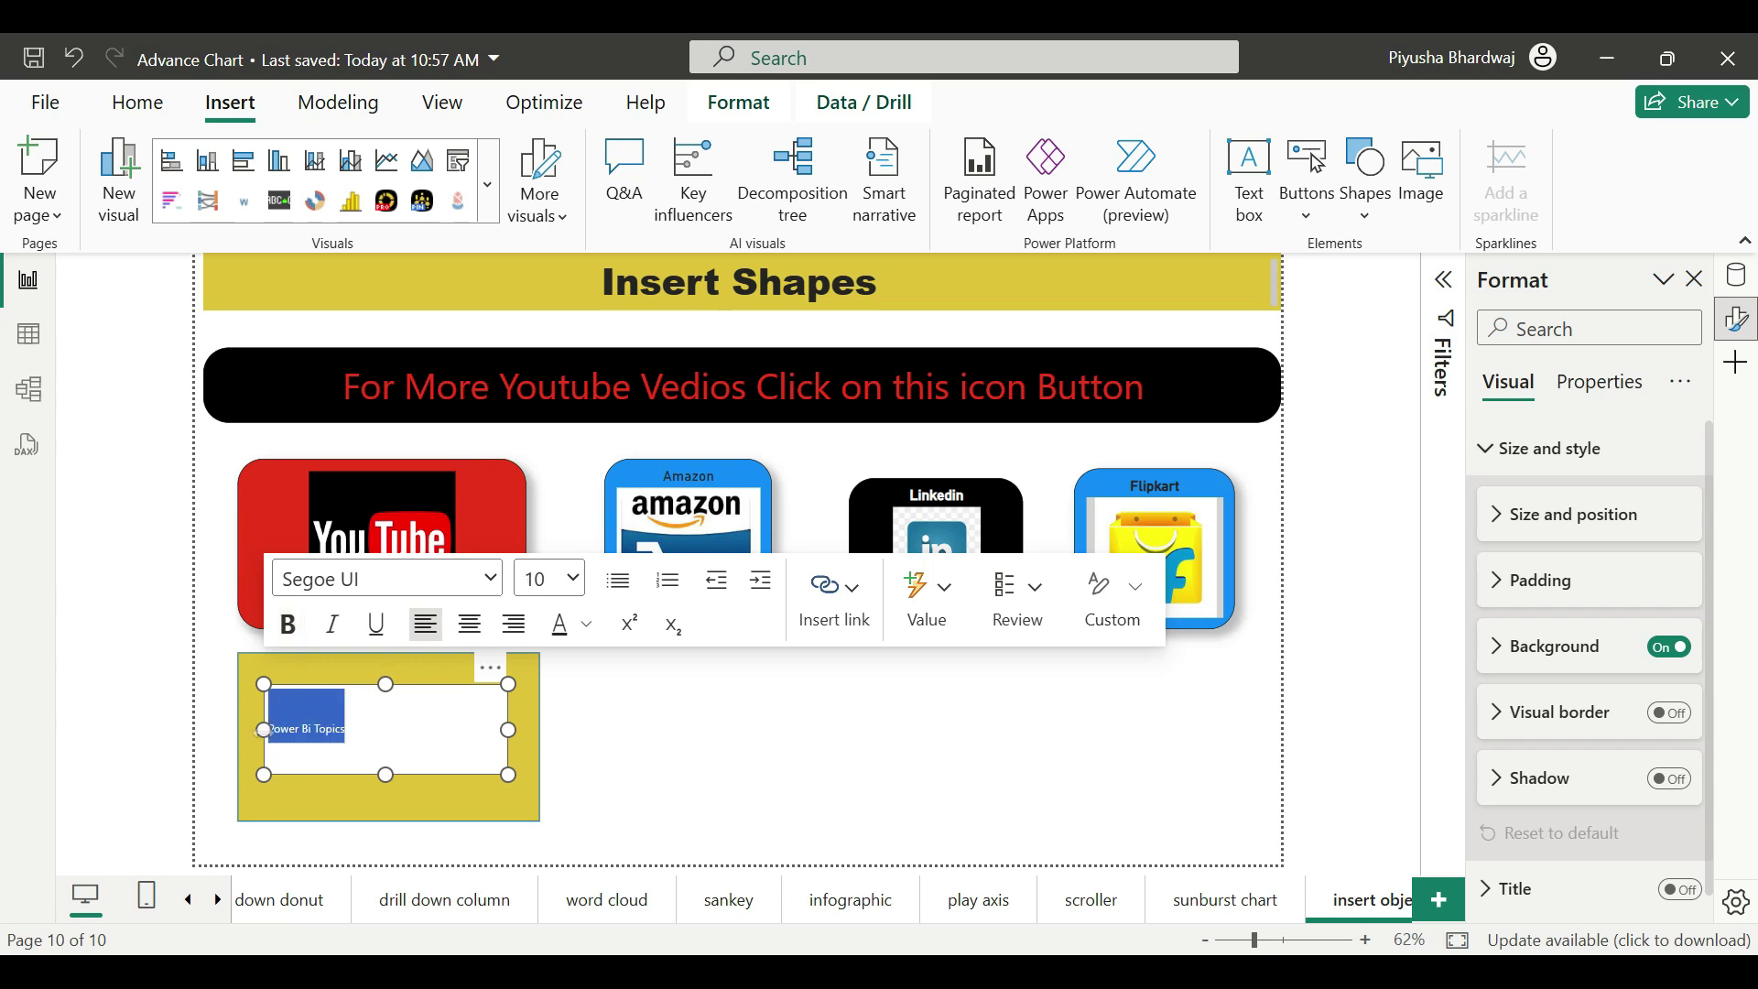
{"action": "left_click", "coordinate": [288, 624]}
{"action": "left_click", "coordinate": [623, 753]}
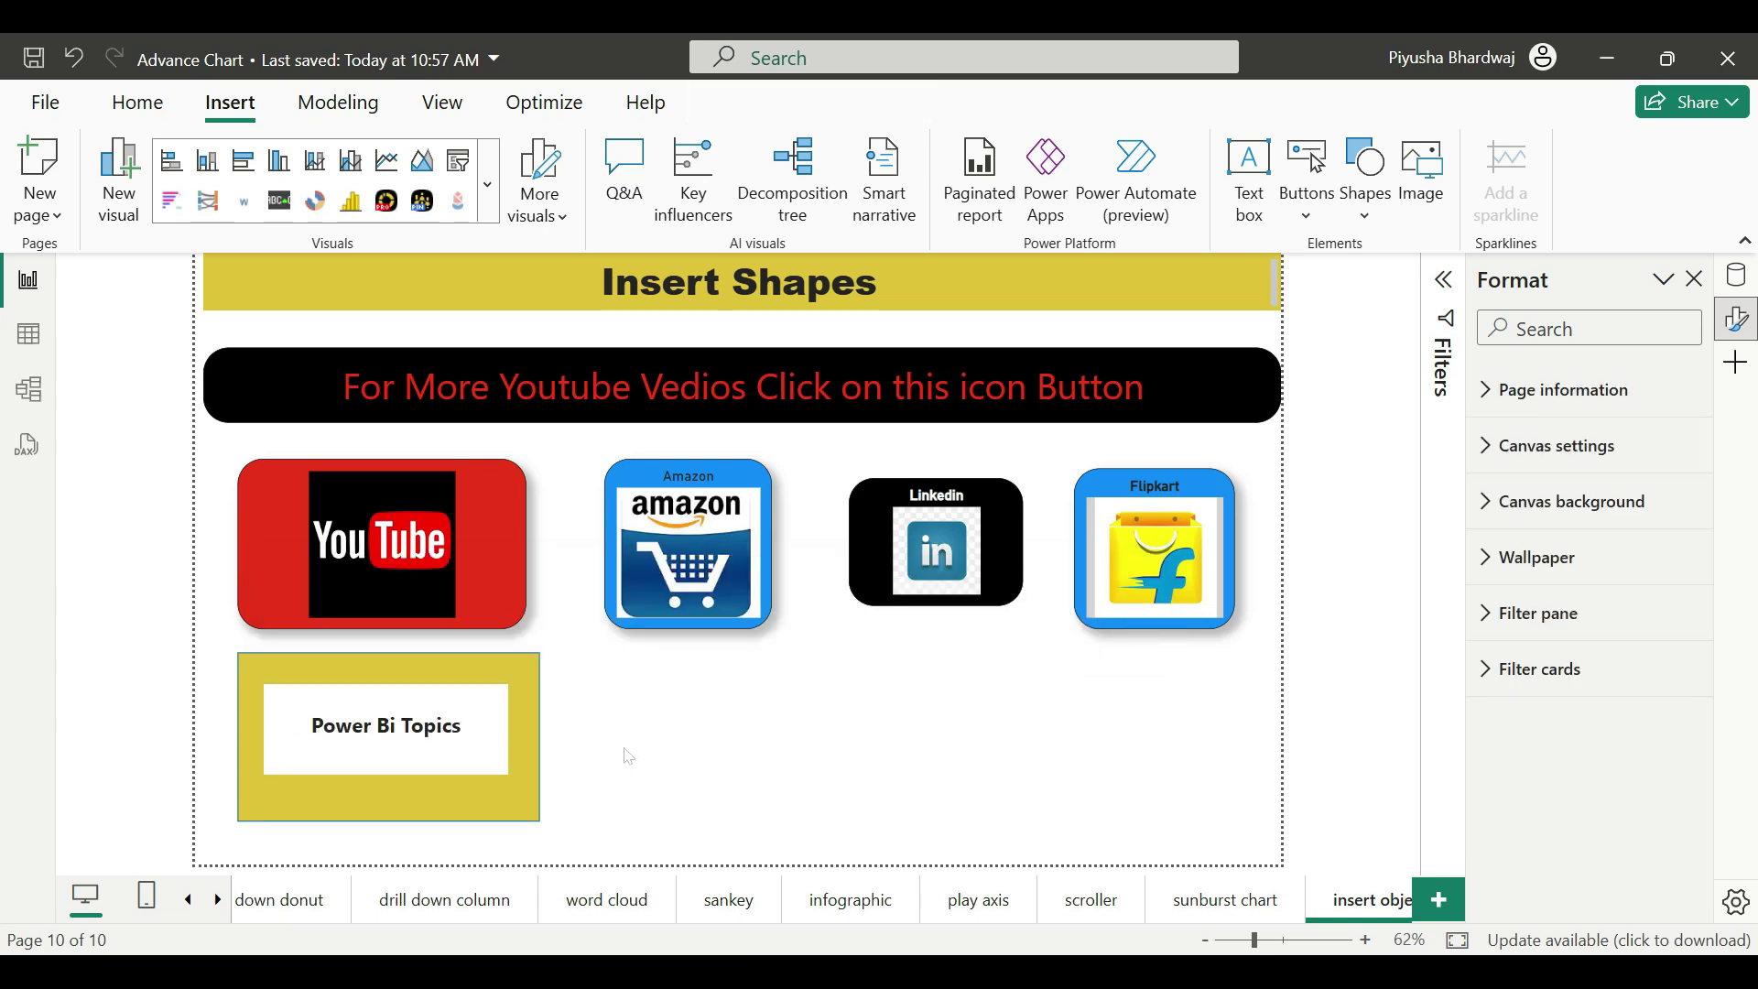
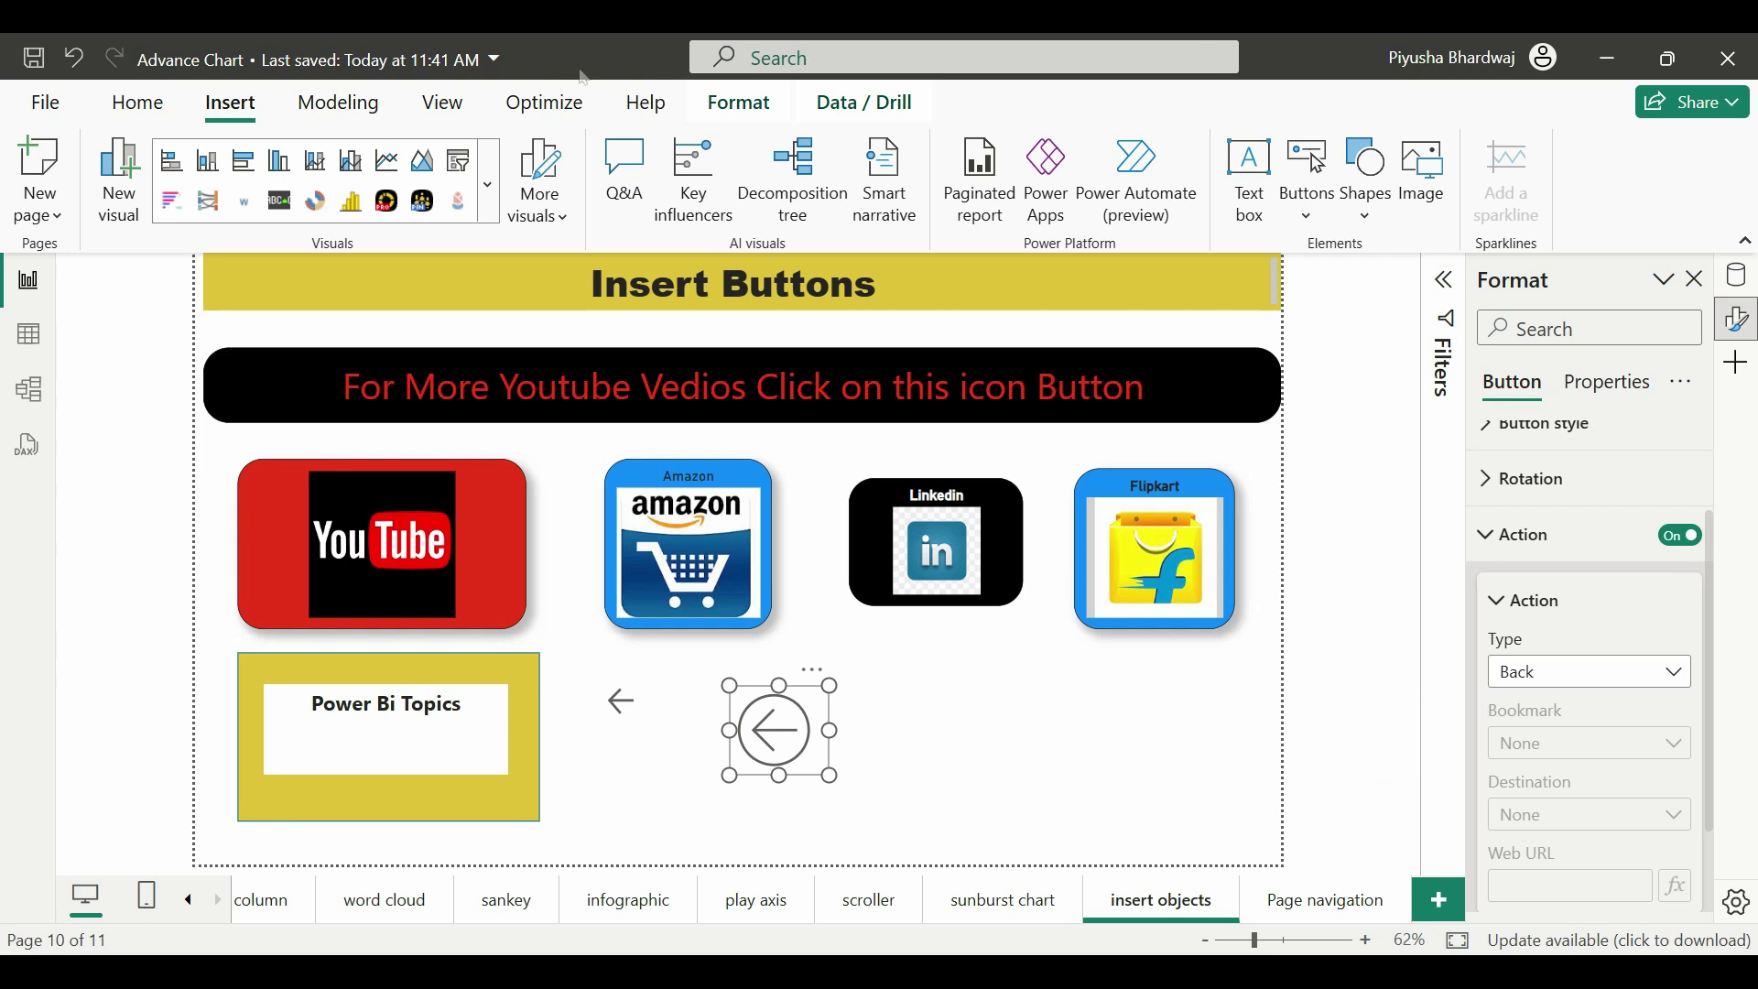
- Visit the Page navigation page, go back to insert objects and test the circled back button's return to the previous page
{"action": "left_click", "coordinate": [1344, 916]}
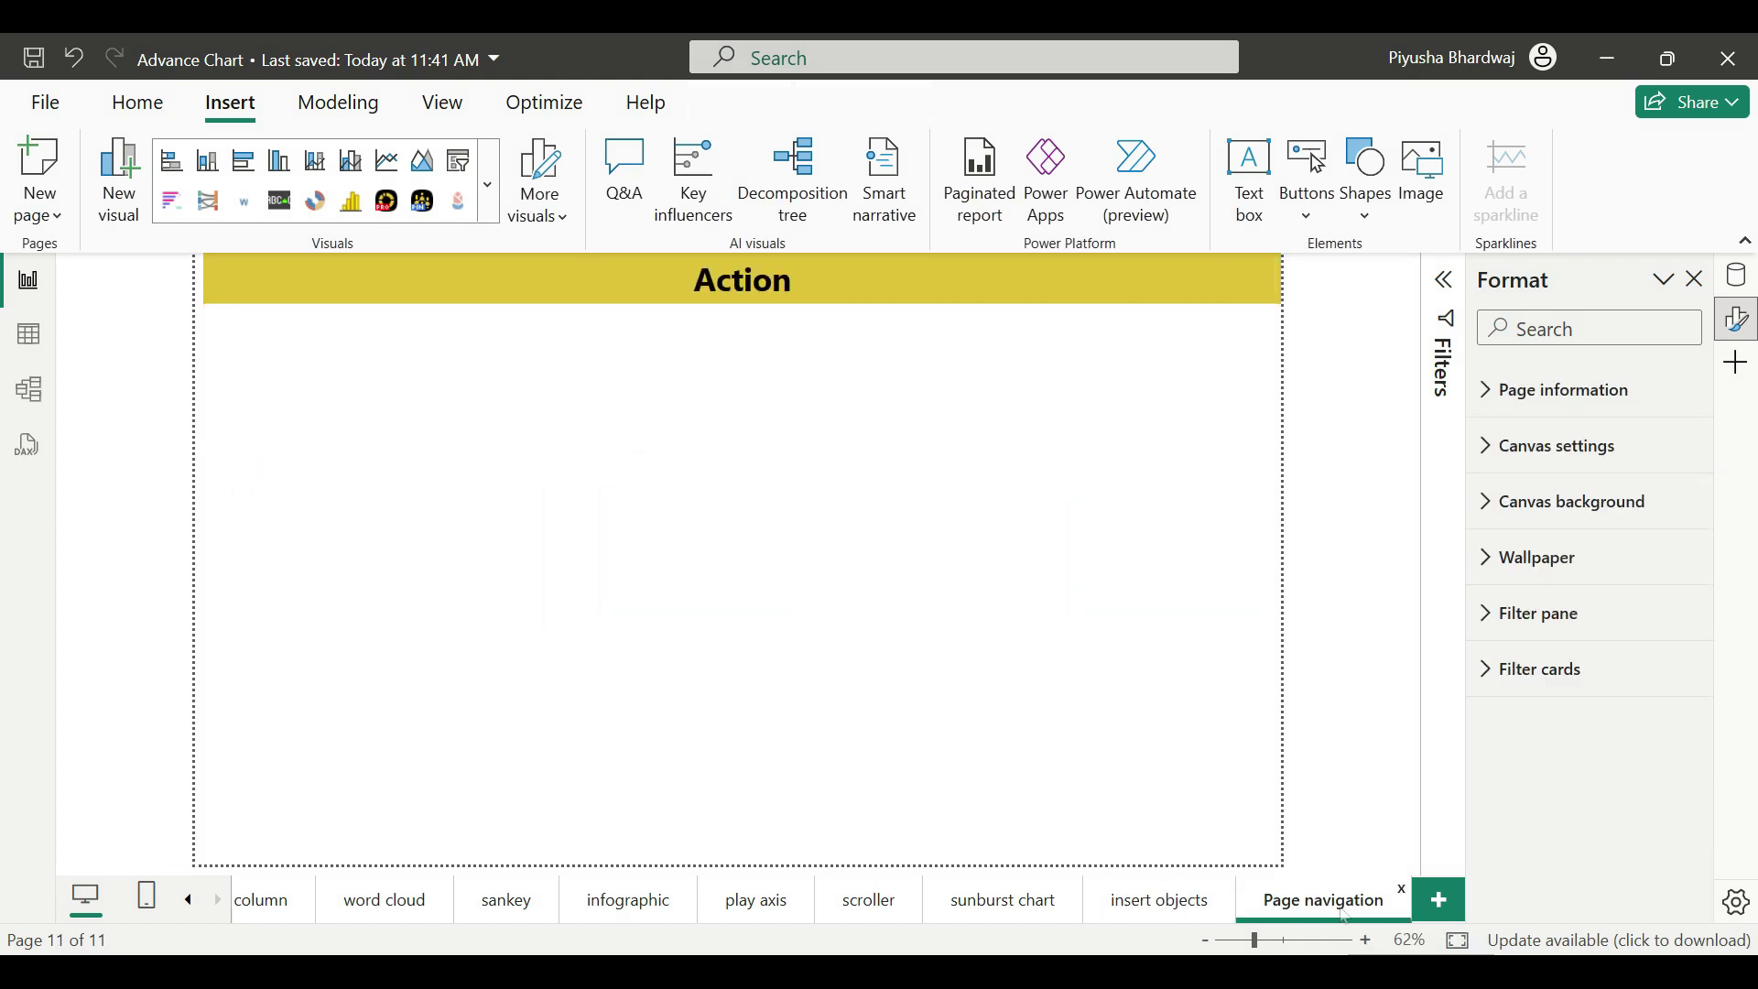
{"action": "left_click", "coordinate": [1160, 900]}
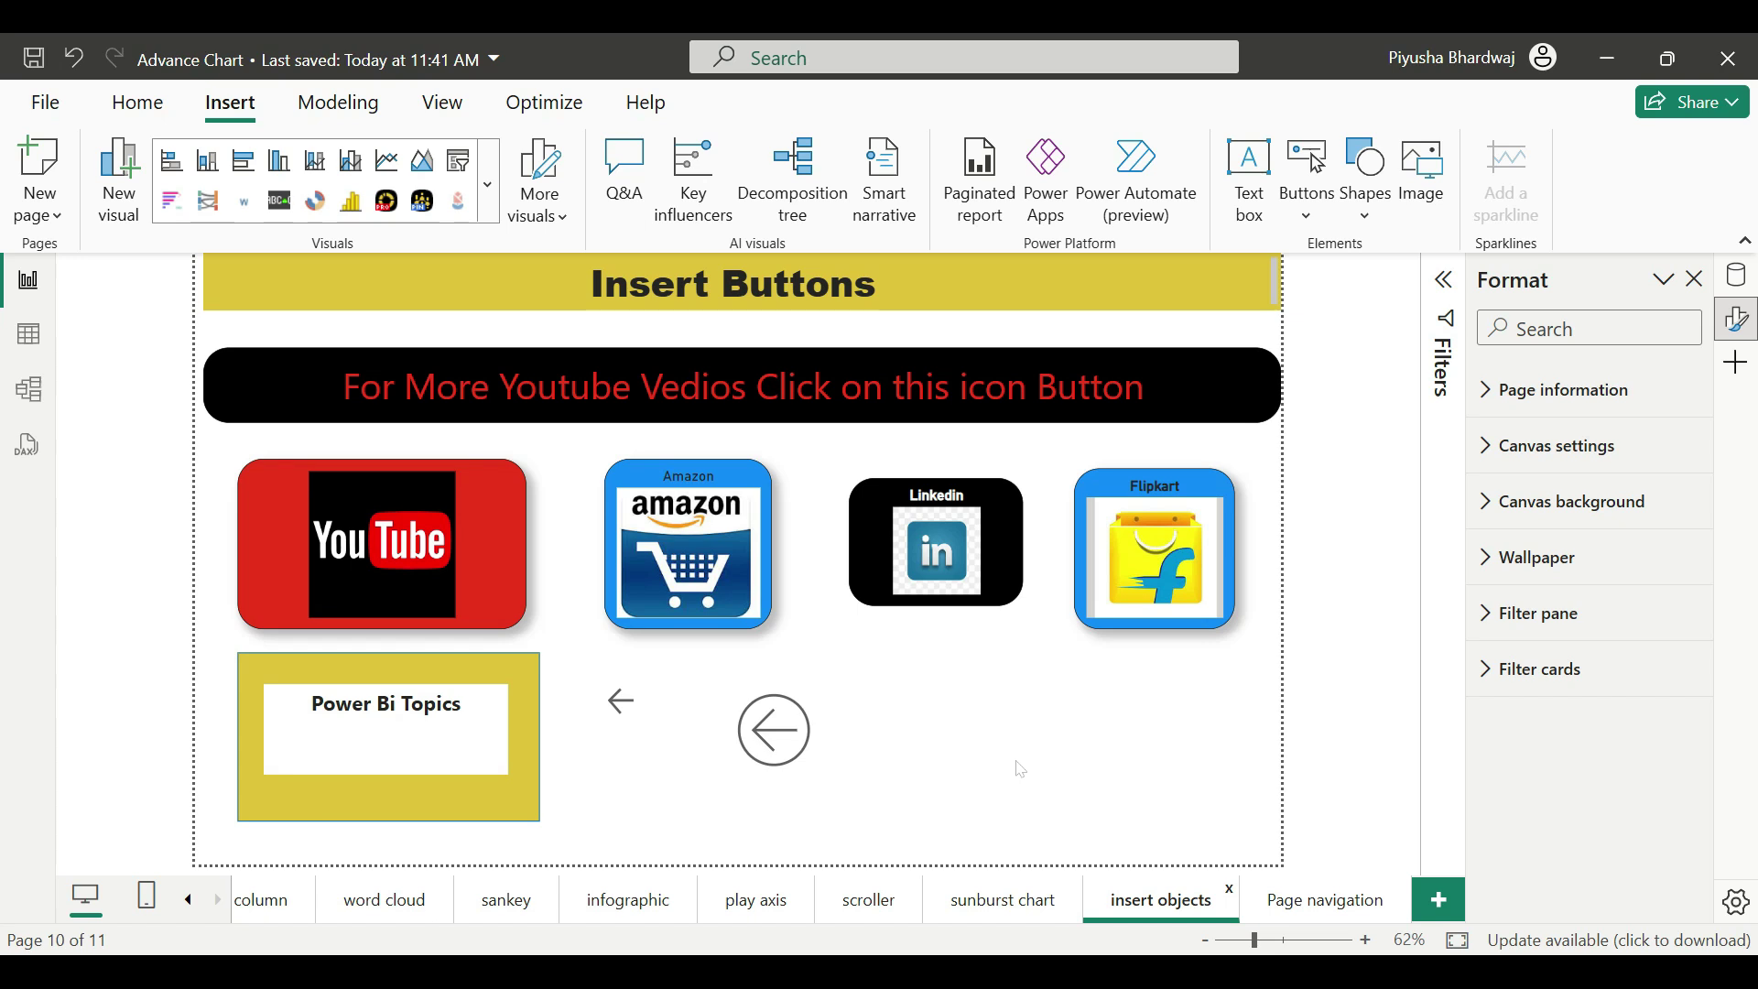
{"action": "left_click", "coordinate": [788, 742]}
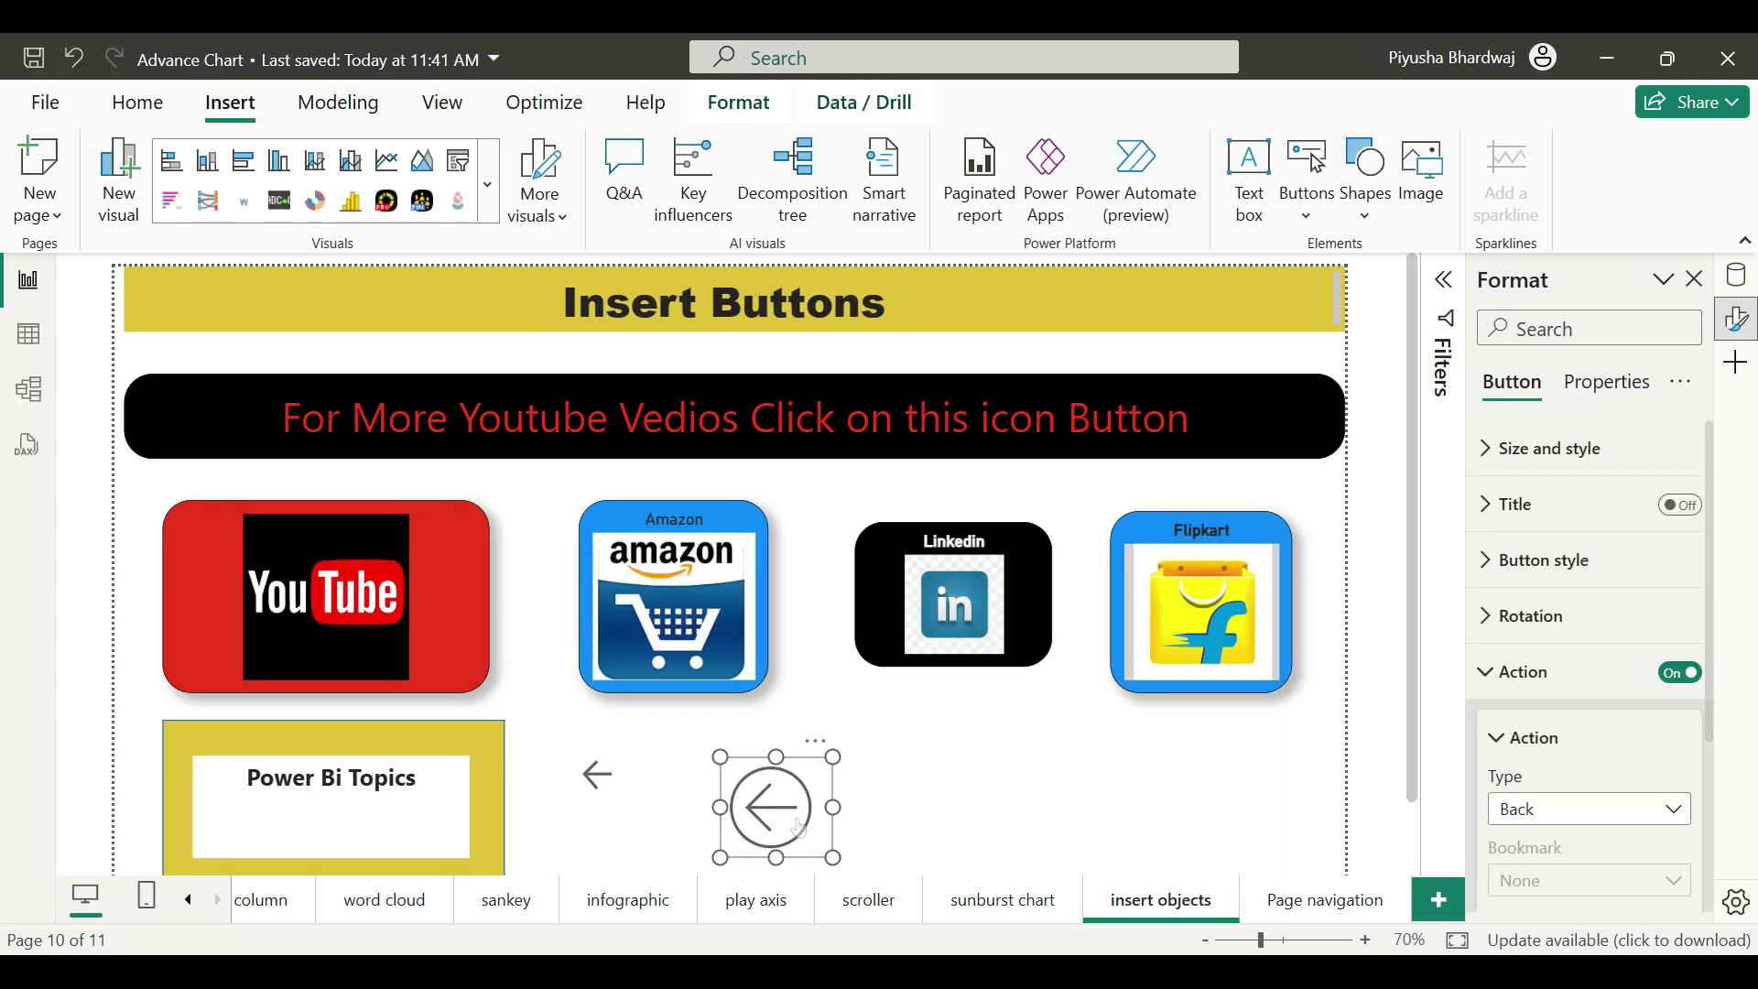
{"action": "left_click", "coordinate": [788, 741], "text": "ctrl"}
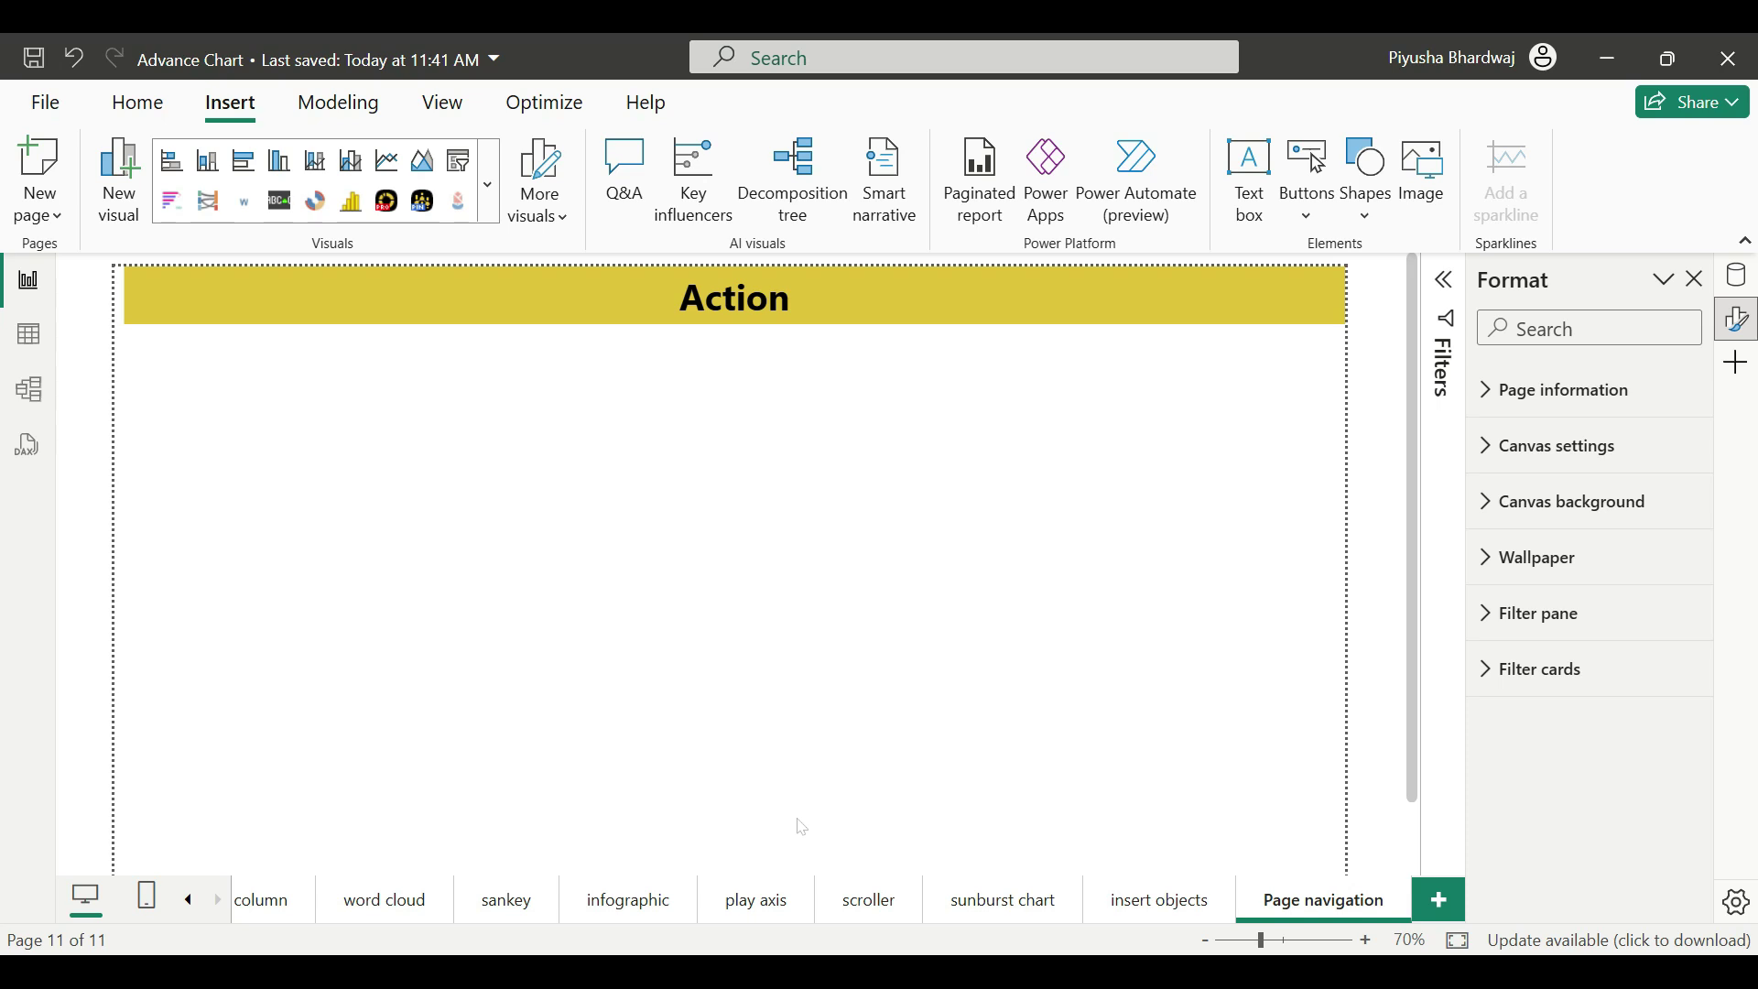
{"action": "left_click", "coordinate": [1161, 900]}
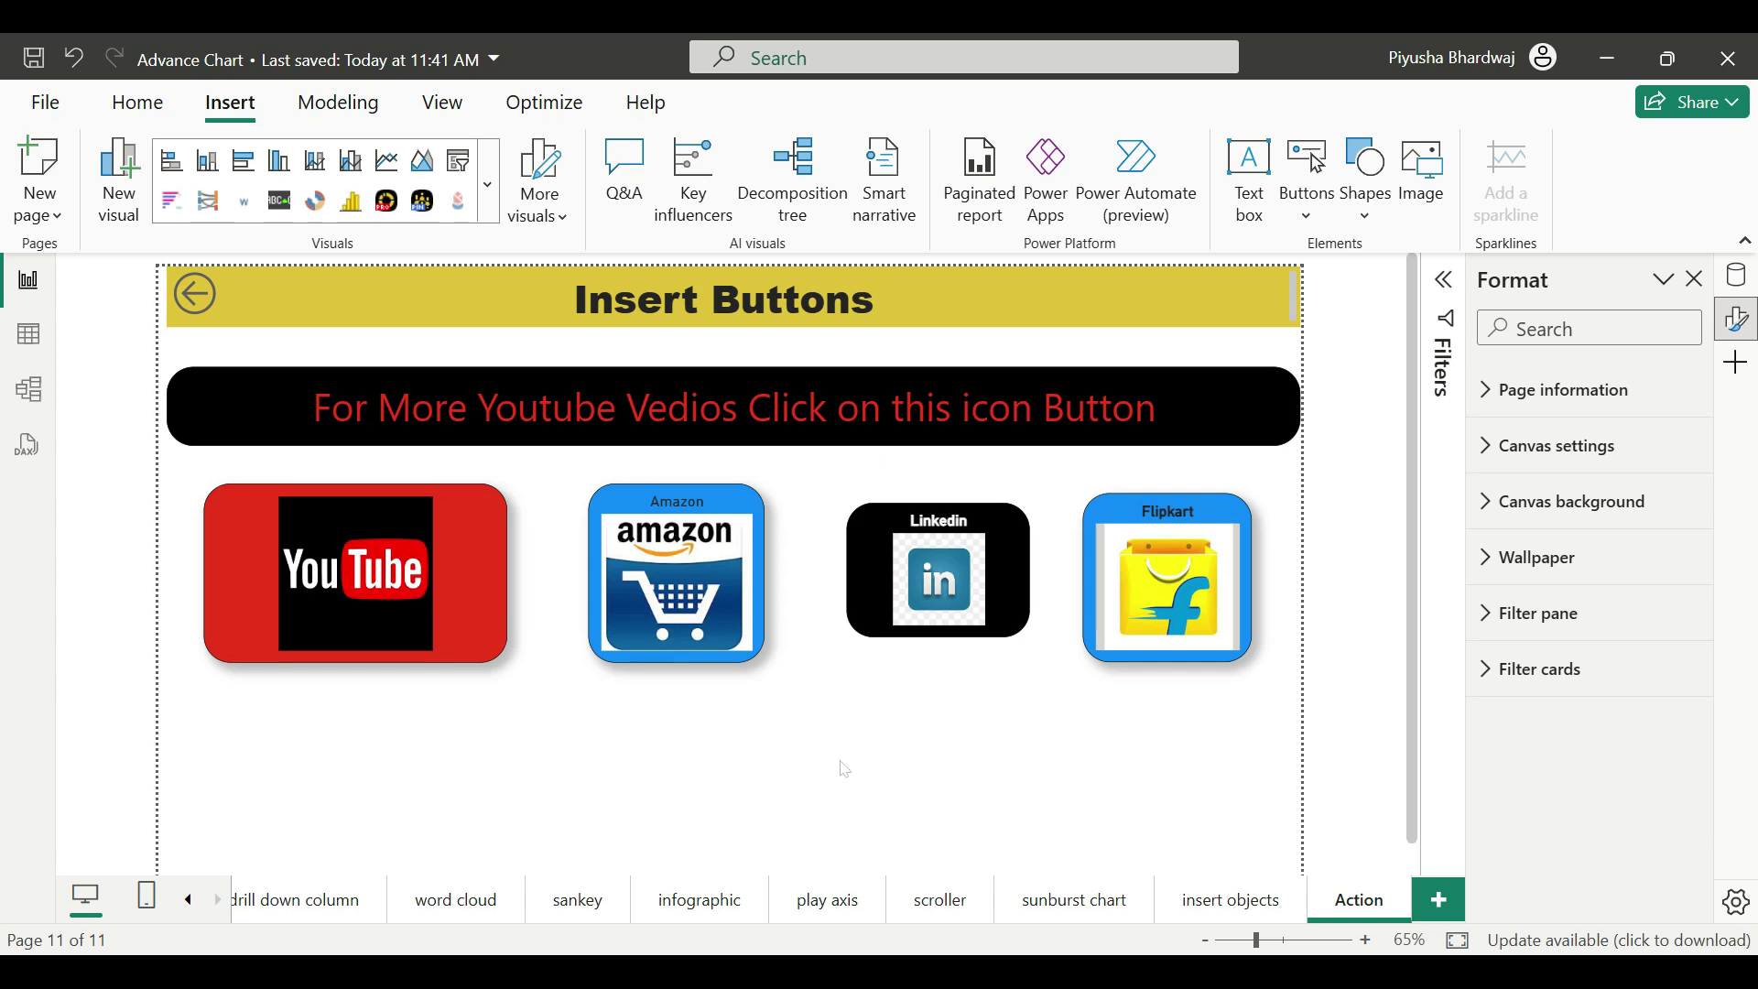
- Check the action settings of the YouTube, Amazon and LinkedIn images on the Action page
{"action": "left_click", "coordinate": [400, 554]}
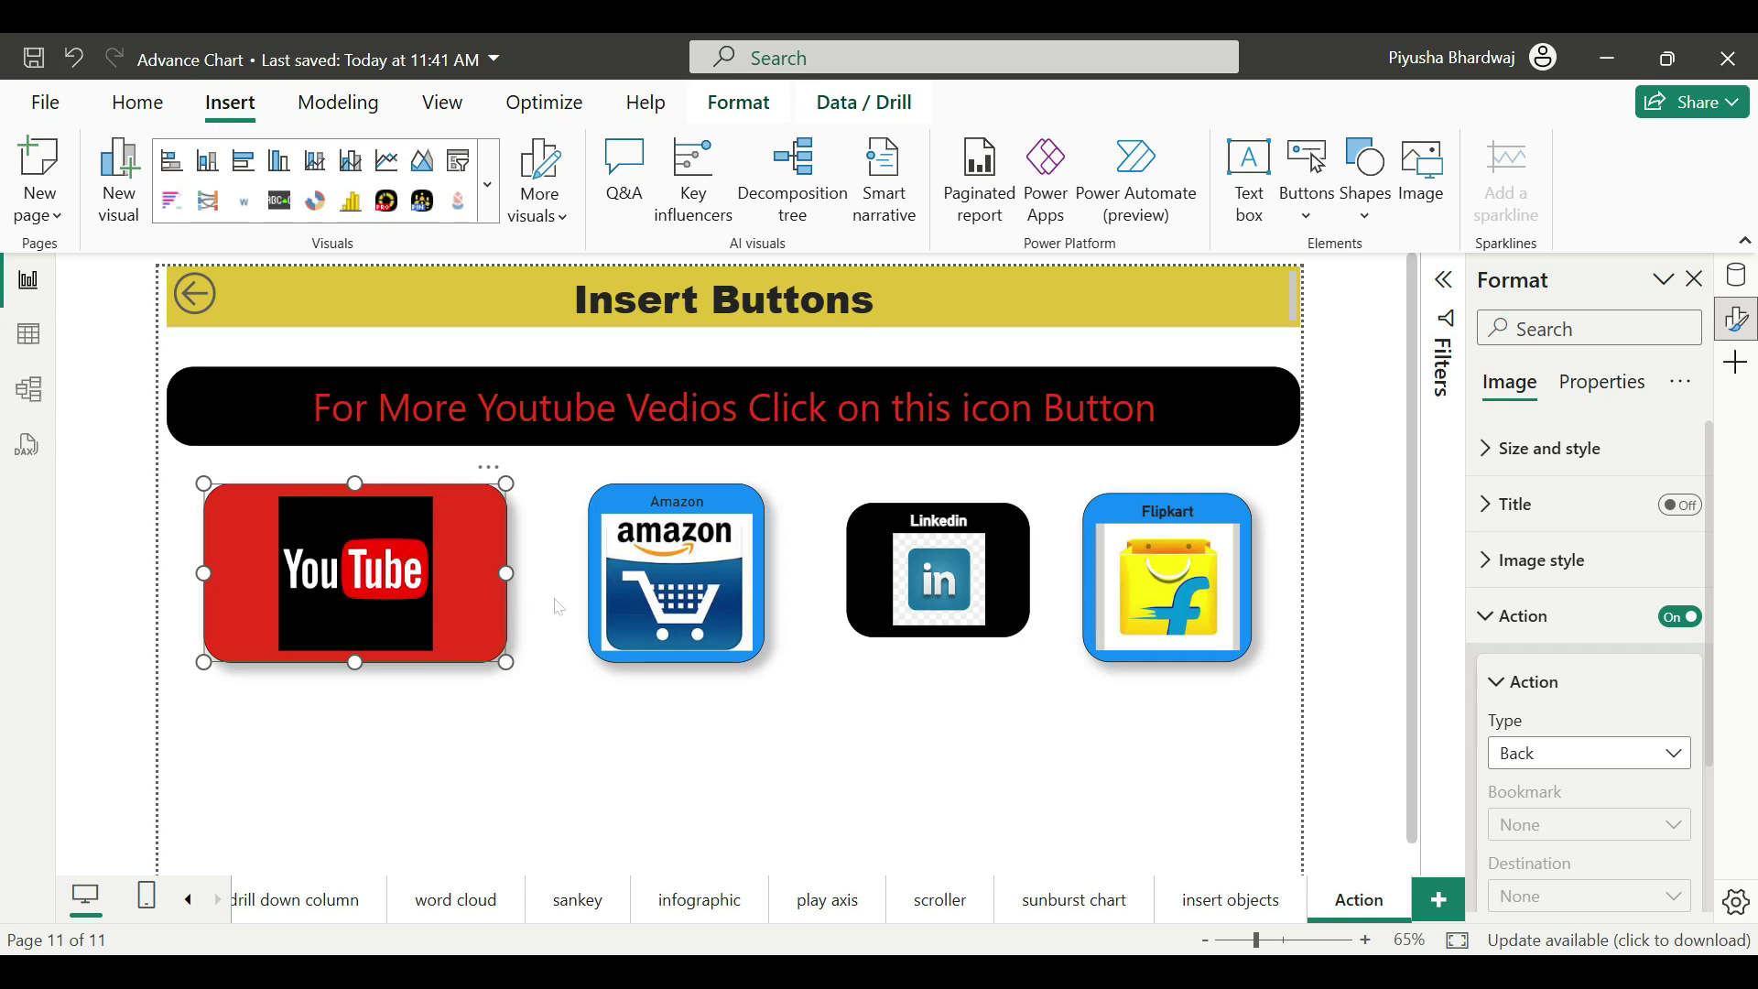
{"action": "left_click", "coordinate": [692, 603]}
{"action": "left_click", "coordinate": [876, 598]}
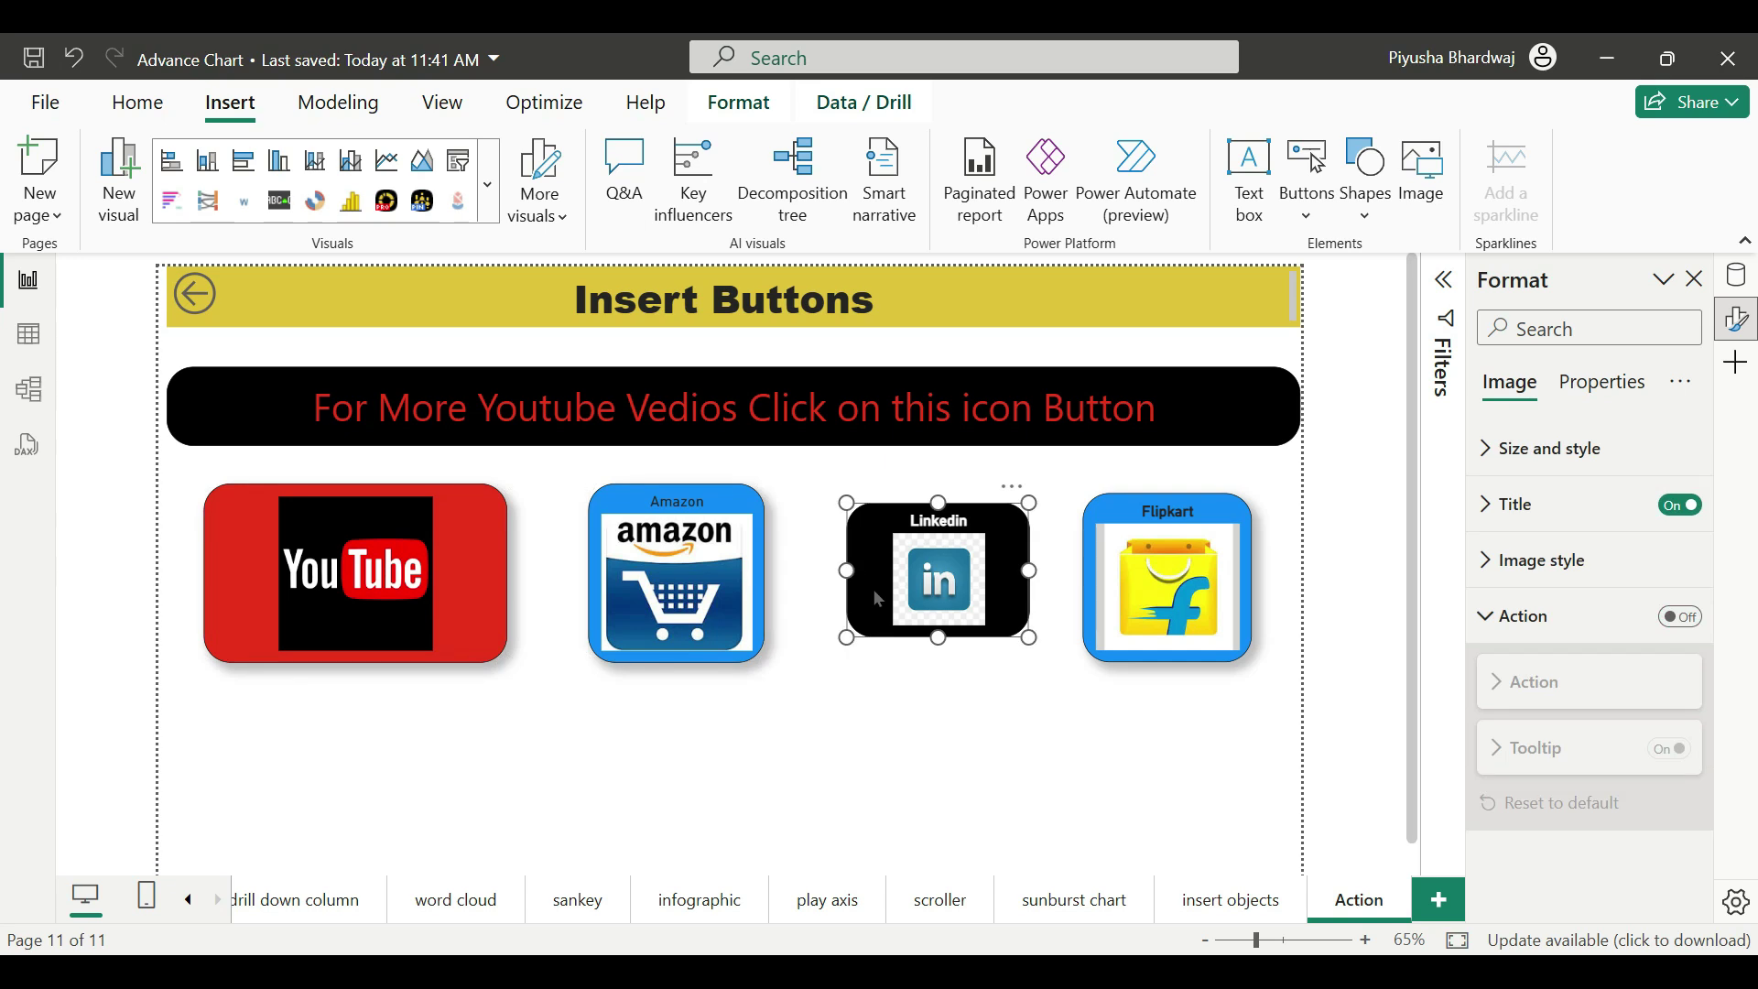
- Set the YouTube image's action type to Web URL
{"action": "left_click", "coordinate": [375, 591]}
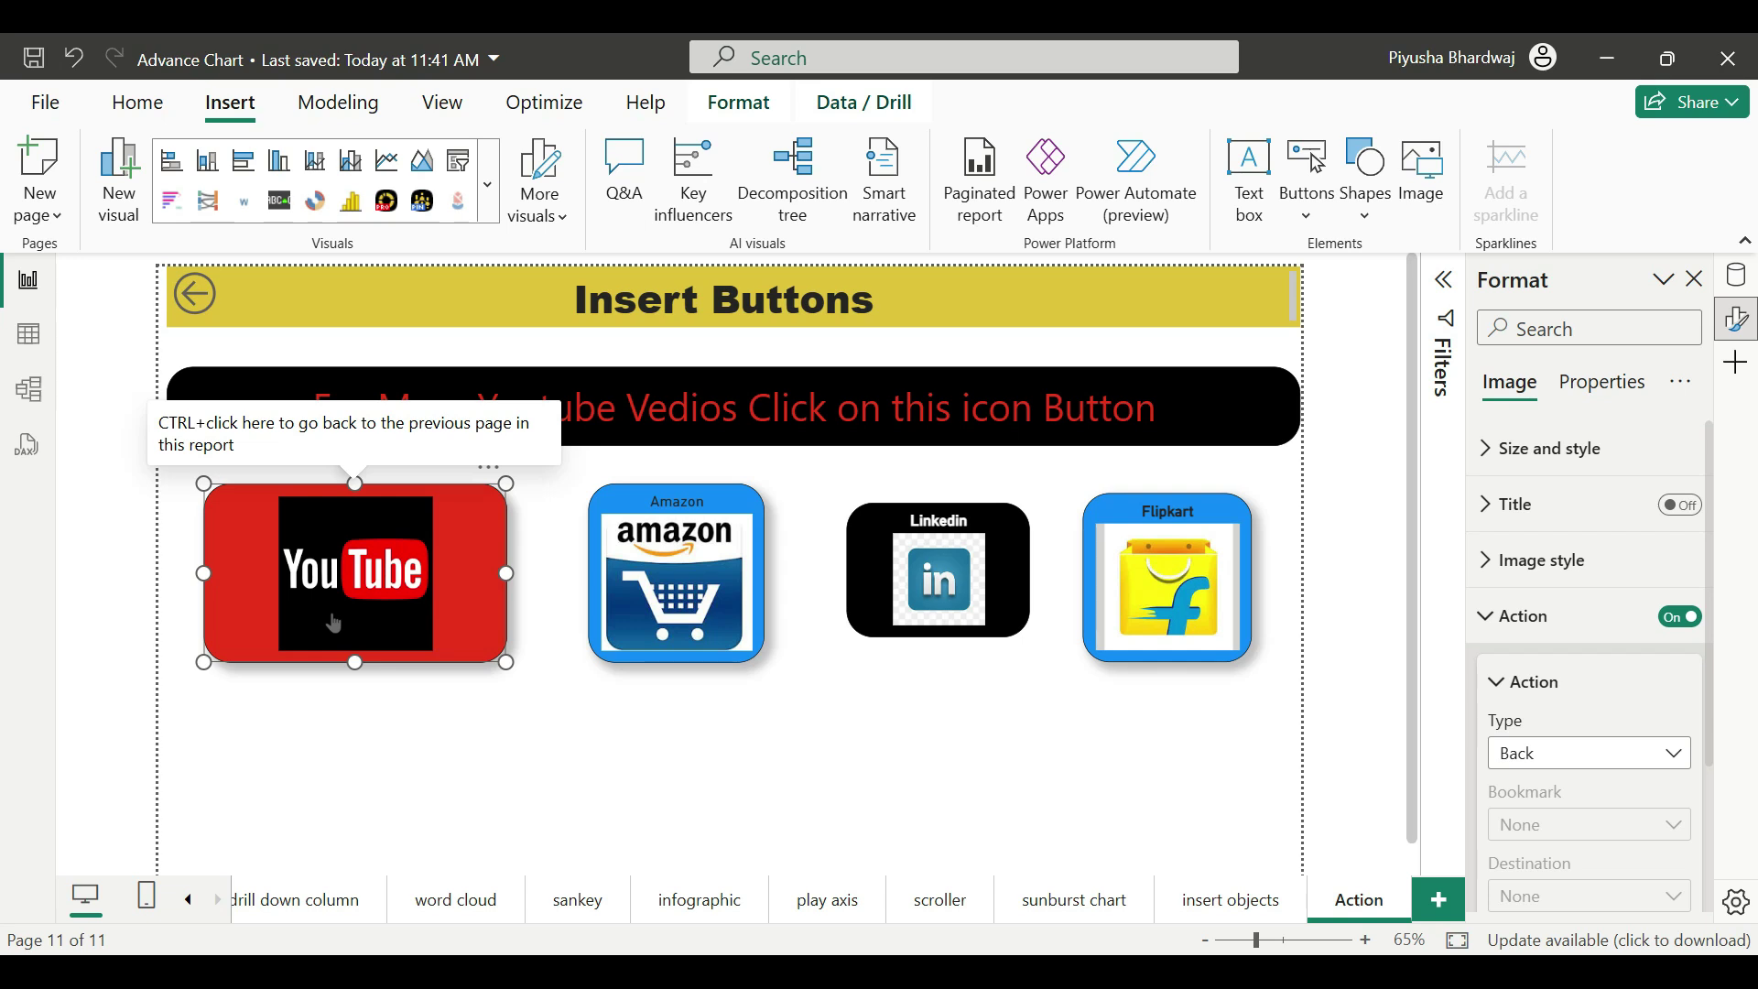
{"action": "scroll", "coordinate": [1594, 641], "scroll_direction": "down", "scroll_amount": 2}
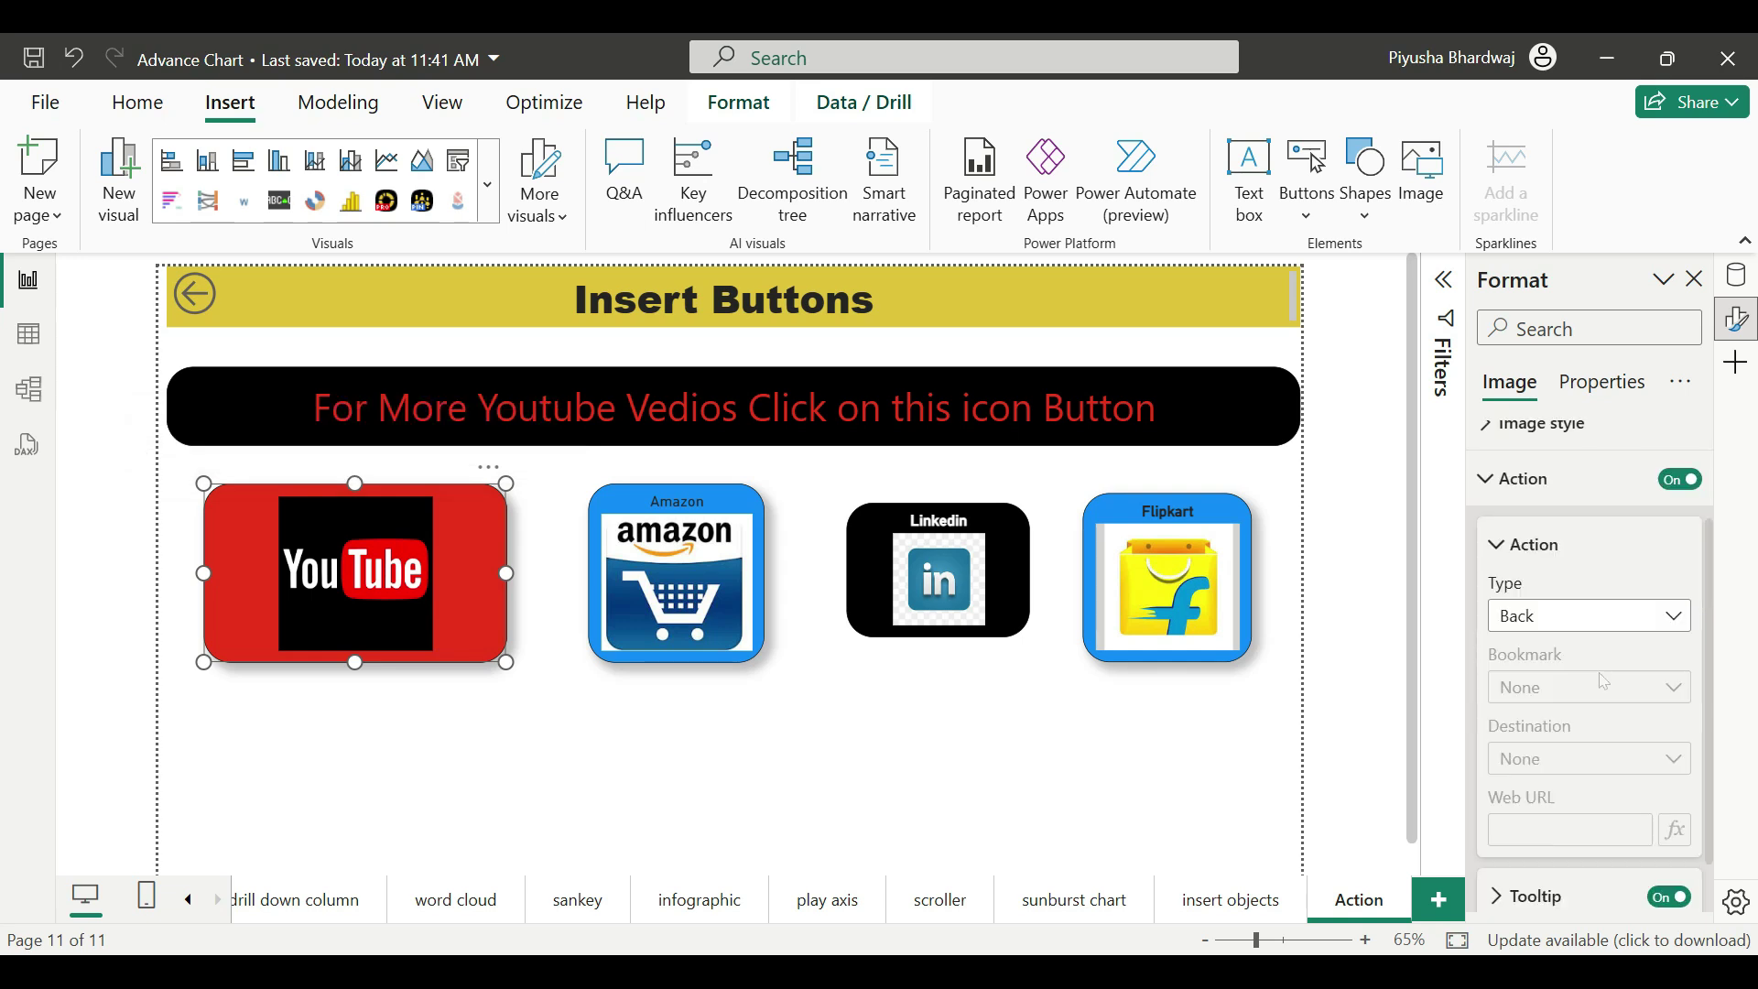
{"action": "left_click", "coordinate": [1676, 616]}
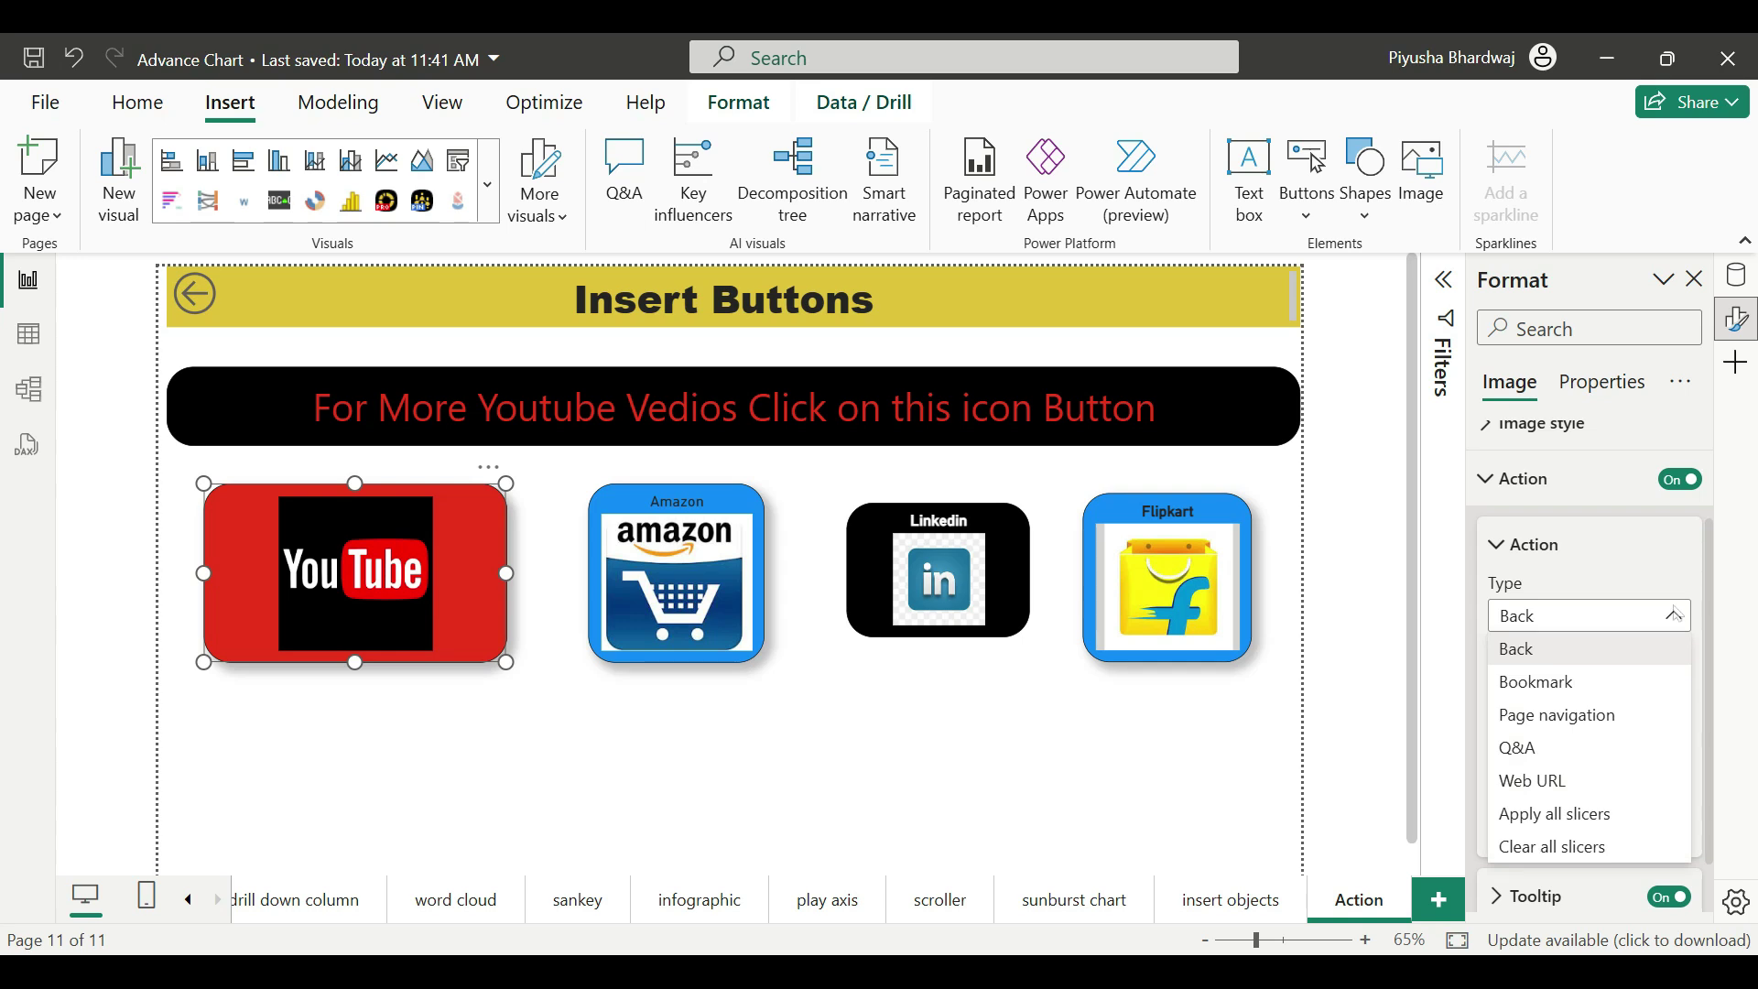
{"action": "left_click", "coordinate": [1563, 783]}
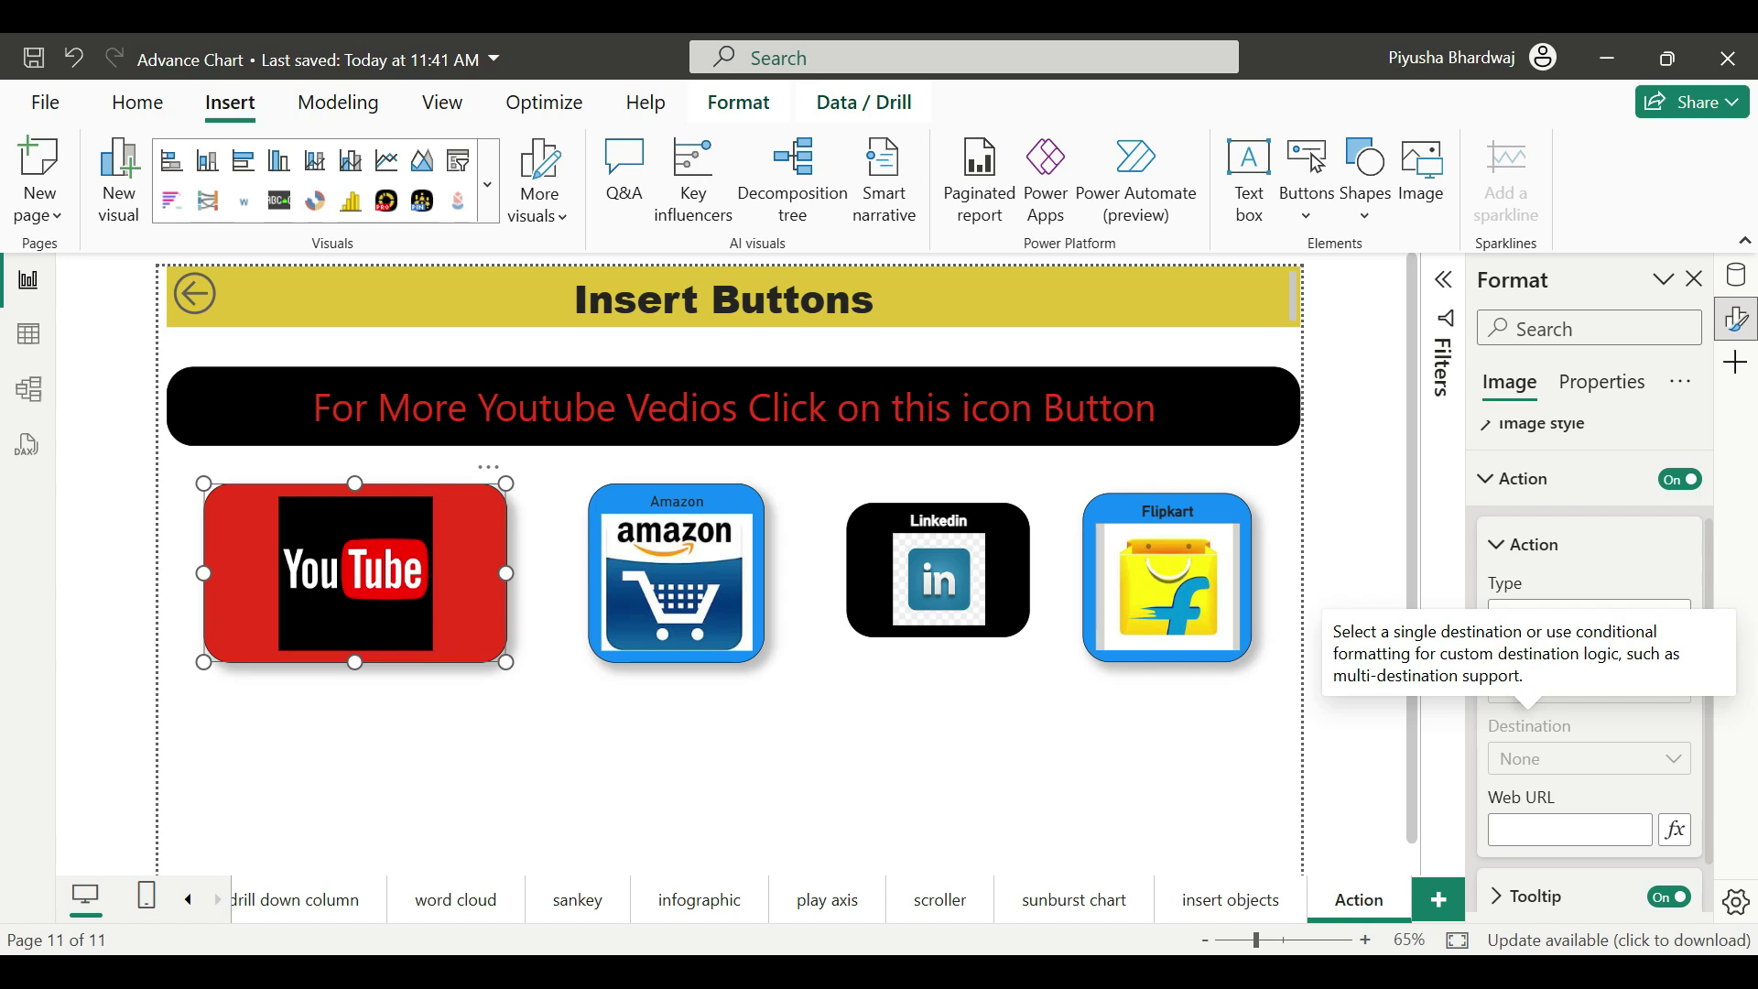
{"action": "scroll", "coordinate": [1591, 665], "scroll_direction": "down", "scroll_amount": 1}
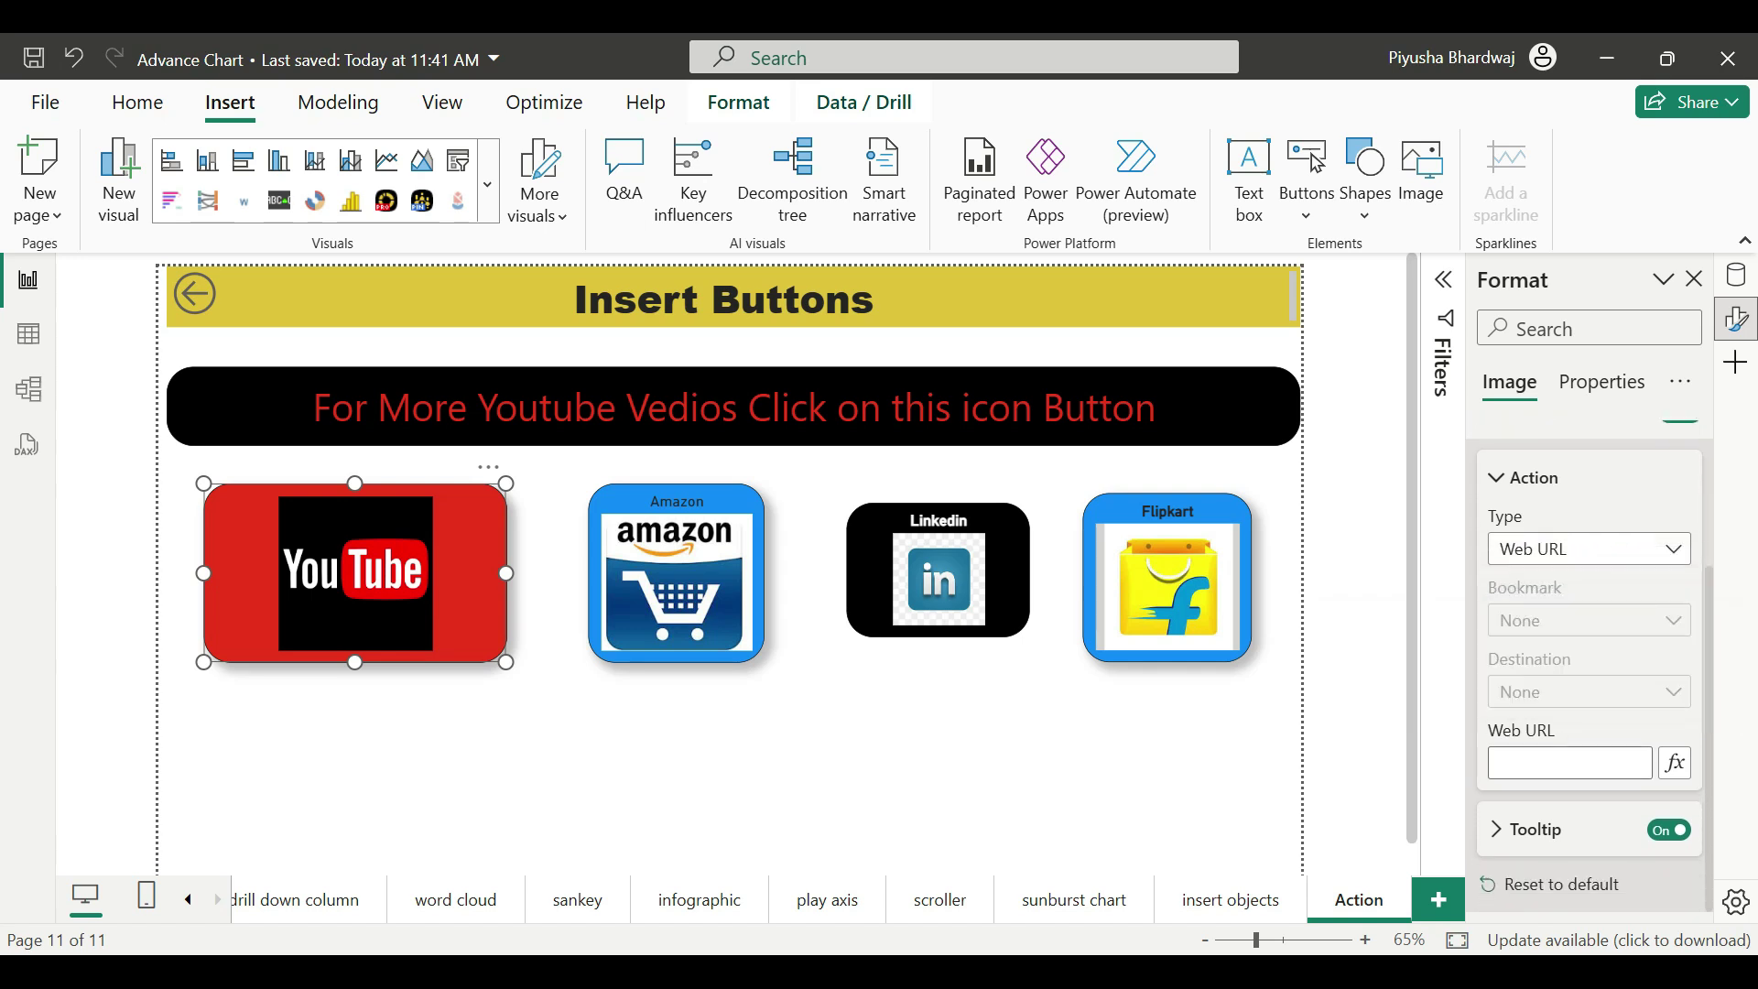
- Copy the E-Buzzer YouTube channel address from the browser and paste it as the YouTube image's web URL
{"action": "left_click", "coordinate": [1570, 763]}
{"action": "key", "text": "alt+Tab"}
{"action": "left_click_drag", "start_coordinate": [924, 299], "coordinate": [586, 299]}
{"action": "key", "text": "ctrl+c"}
{"action": "key", "text": "alt+Tab"}
{"action": "key", "text": "ctrl+v"}
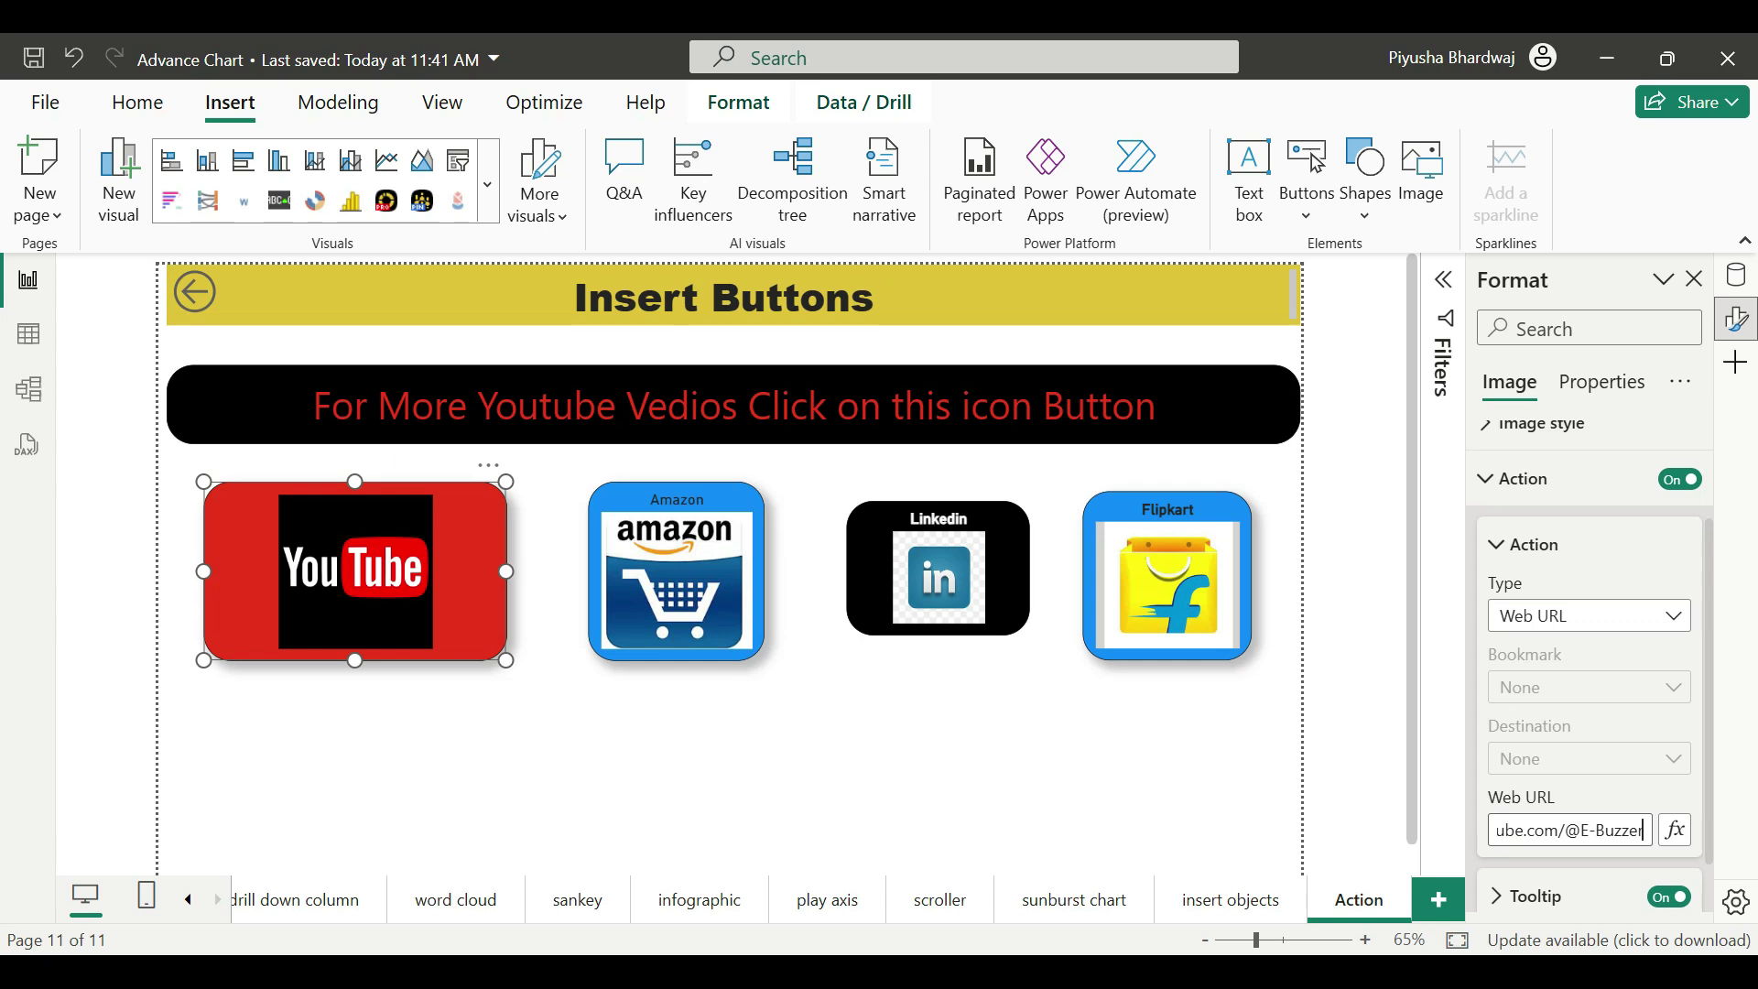
- Set the YouTube image's tooltip text to "Go to My Channel" and preview the tooltip on the image
{"action": "left_click", "coordinate": [1548, 896]}
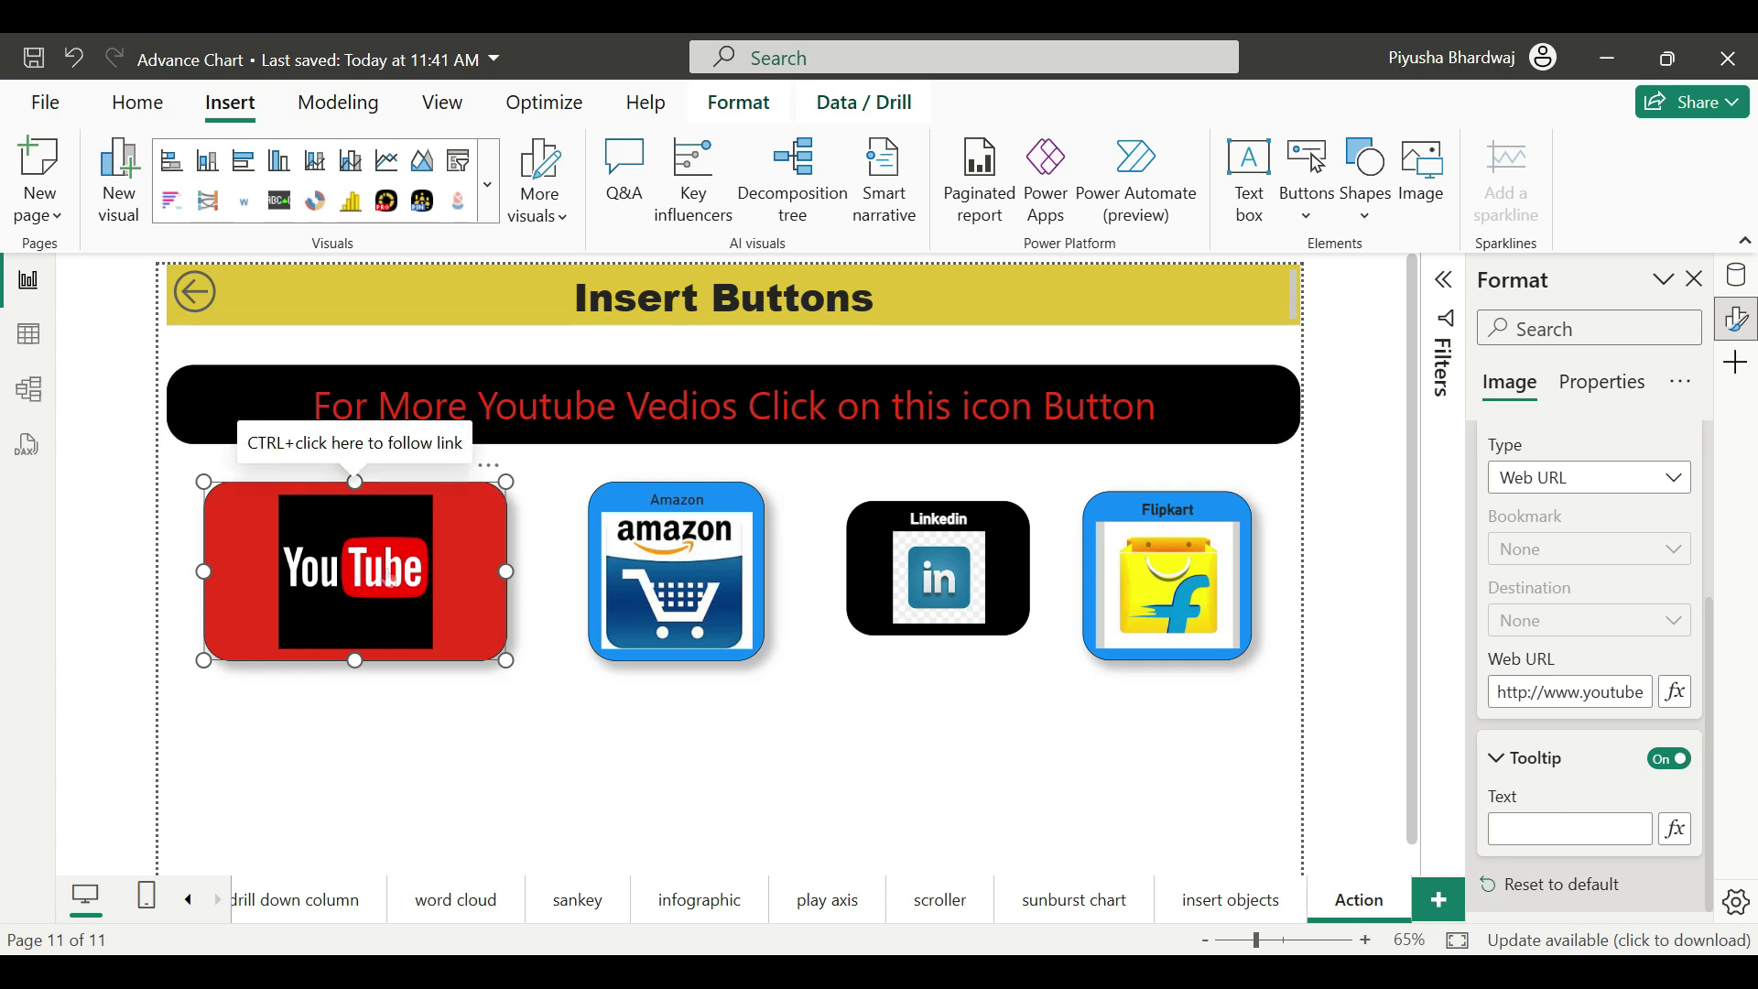
{"action": "left_click", "coordinate": [1571, 829]}
{"action": "type", "text": "Go to My"}
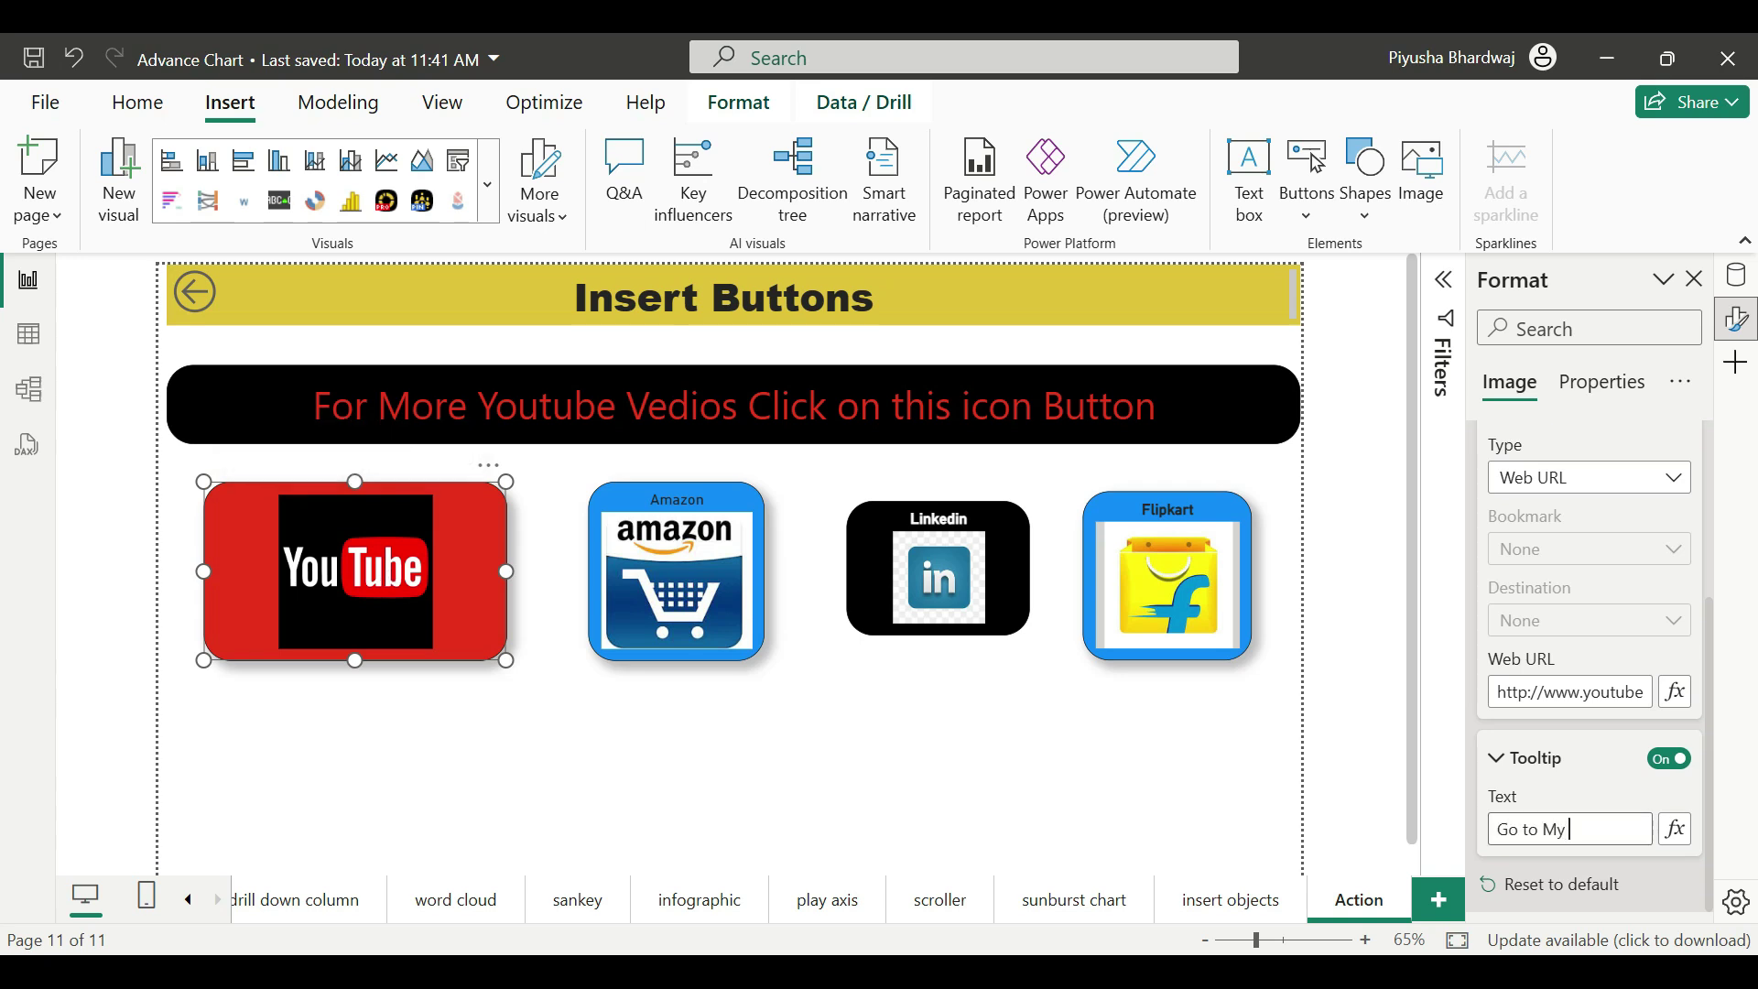
{"action": "type", "text": " Channel"}
{"action": "mouse_move", "coordinate": [389, 616]}
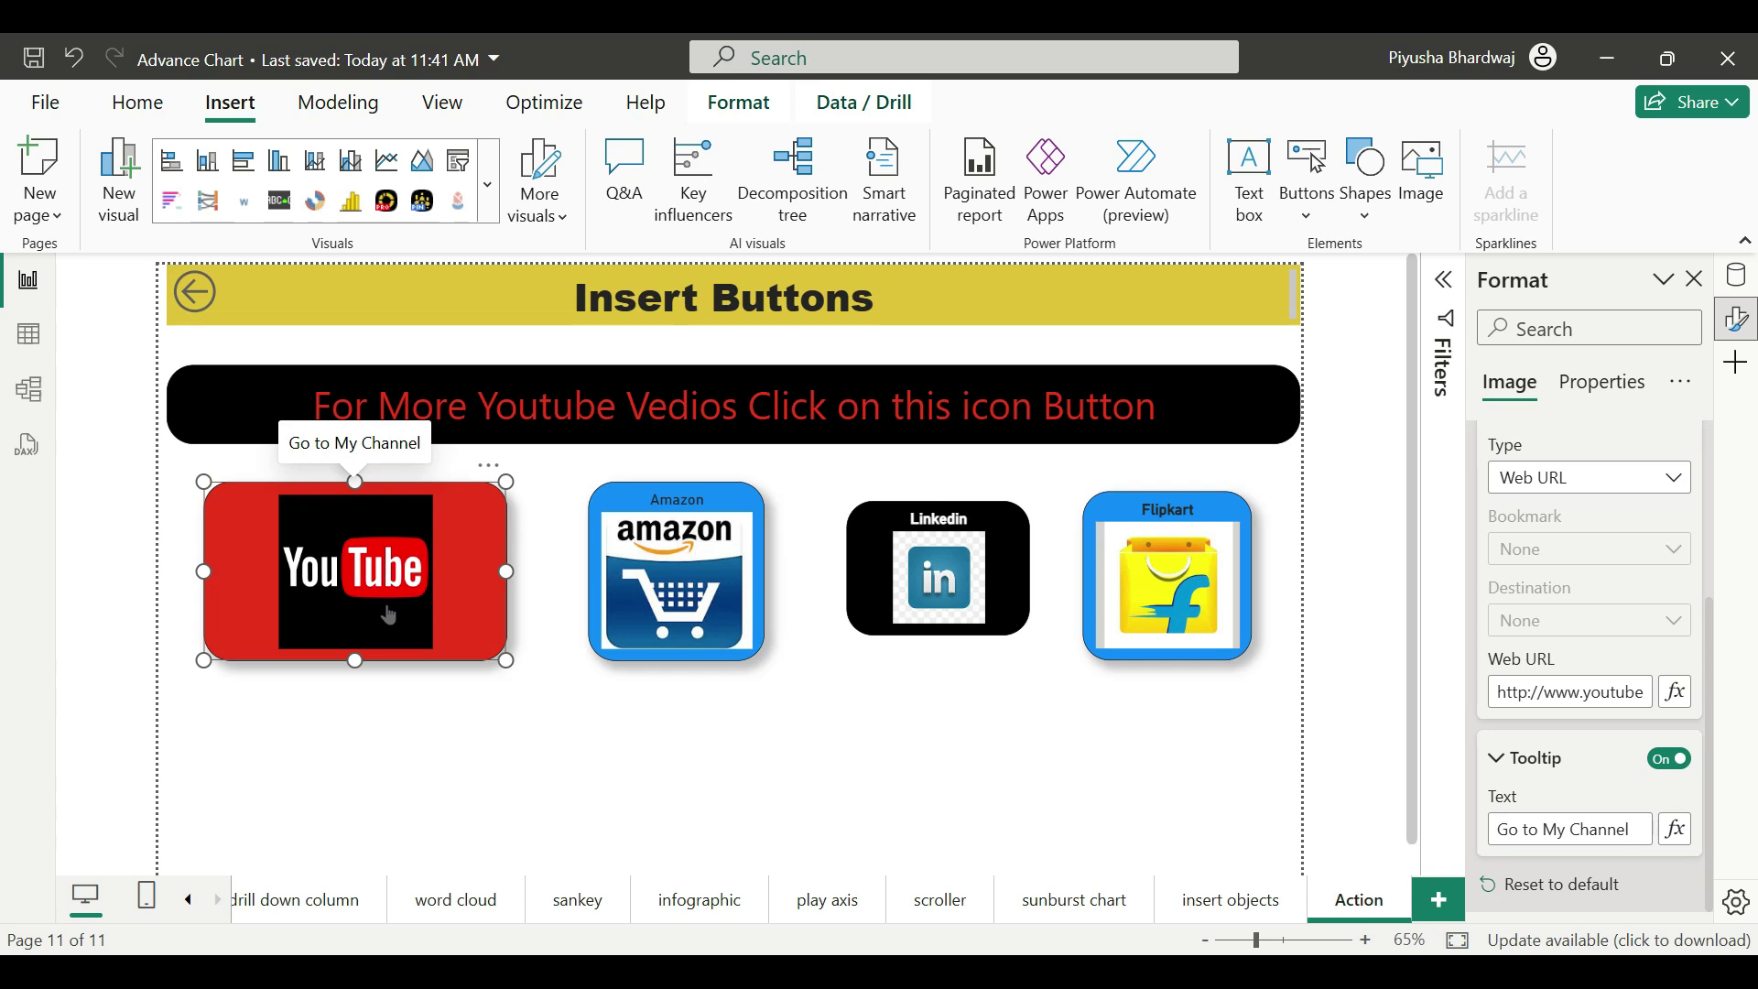
{"action": "left_click", "coordinate": [449, 829]}
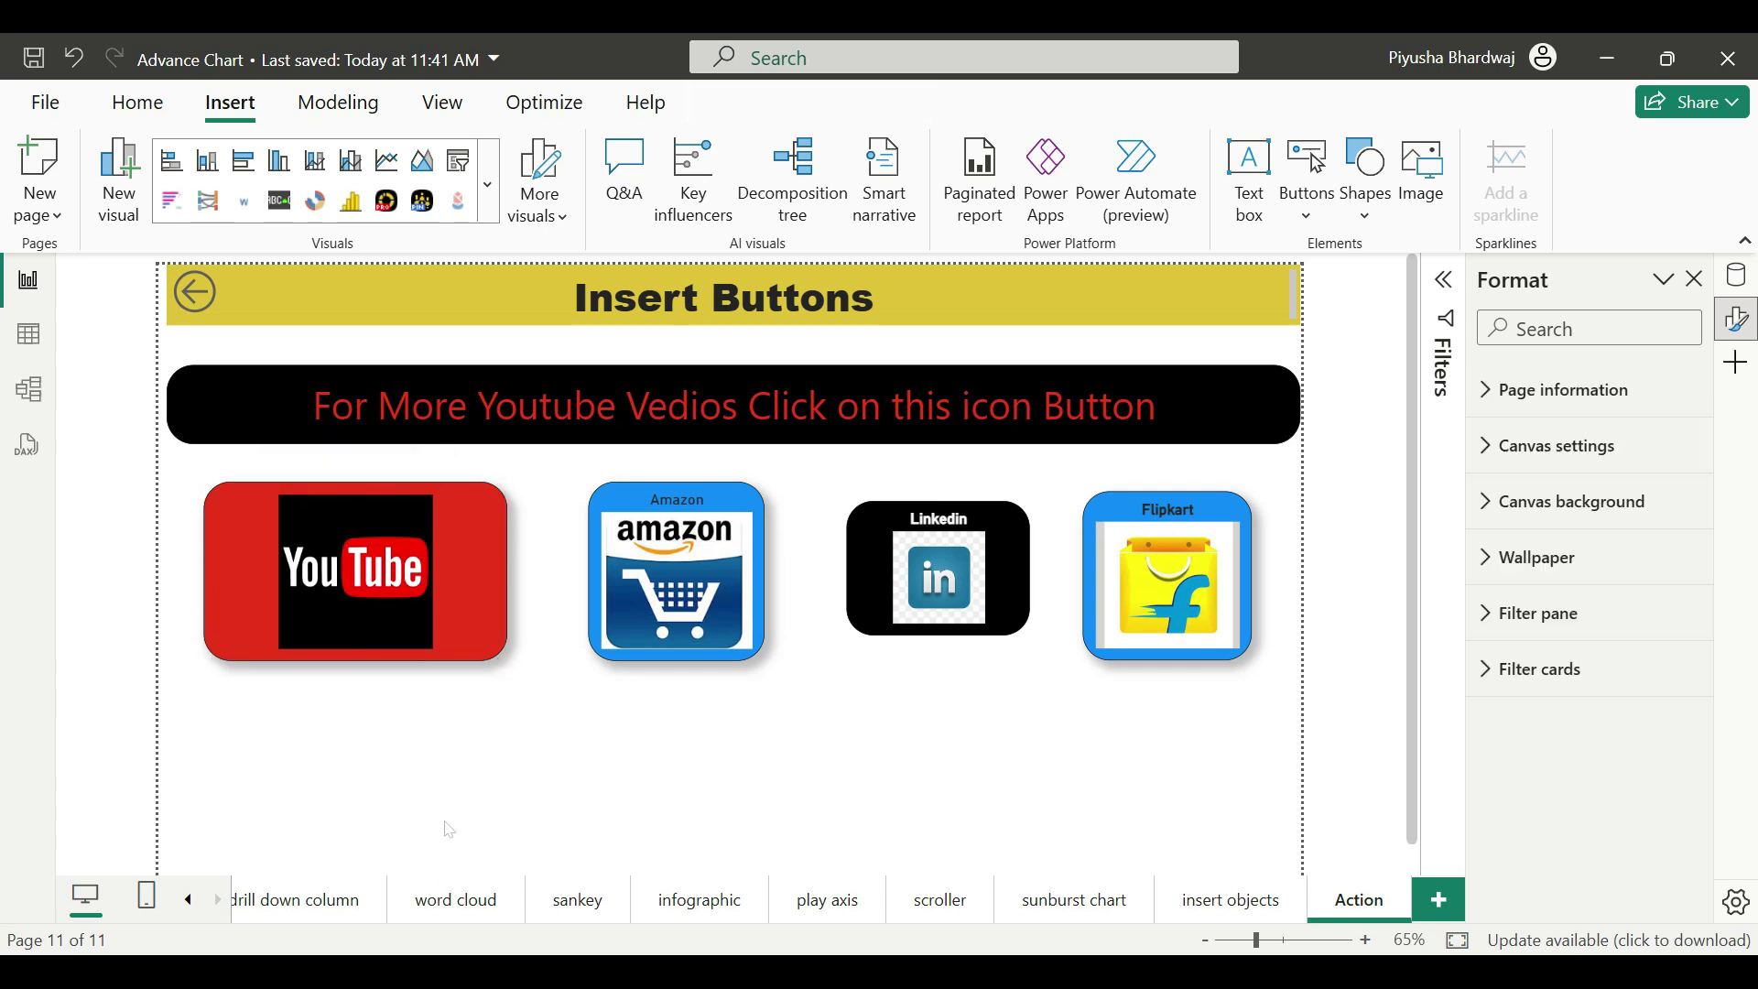
- Follow the YouTube image's link, look over the channel page in the browser and close it
{"action": "left_click", "coordinate": [379, 623]}
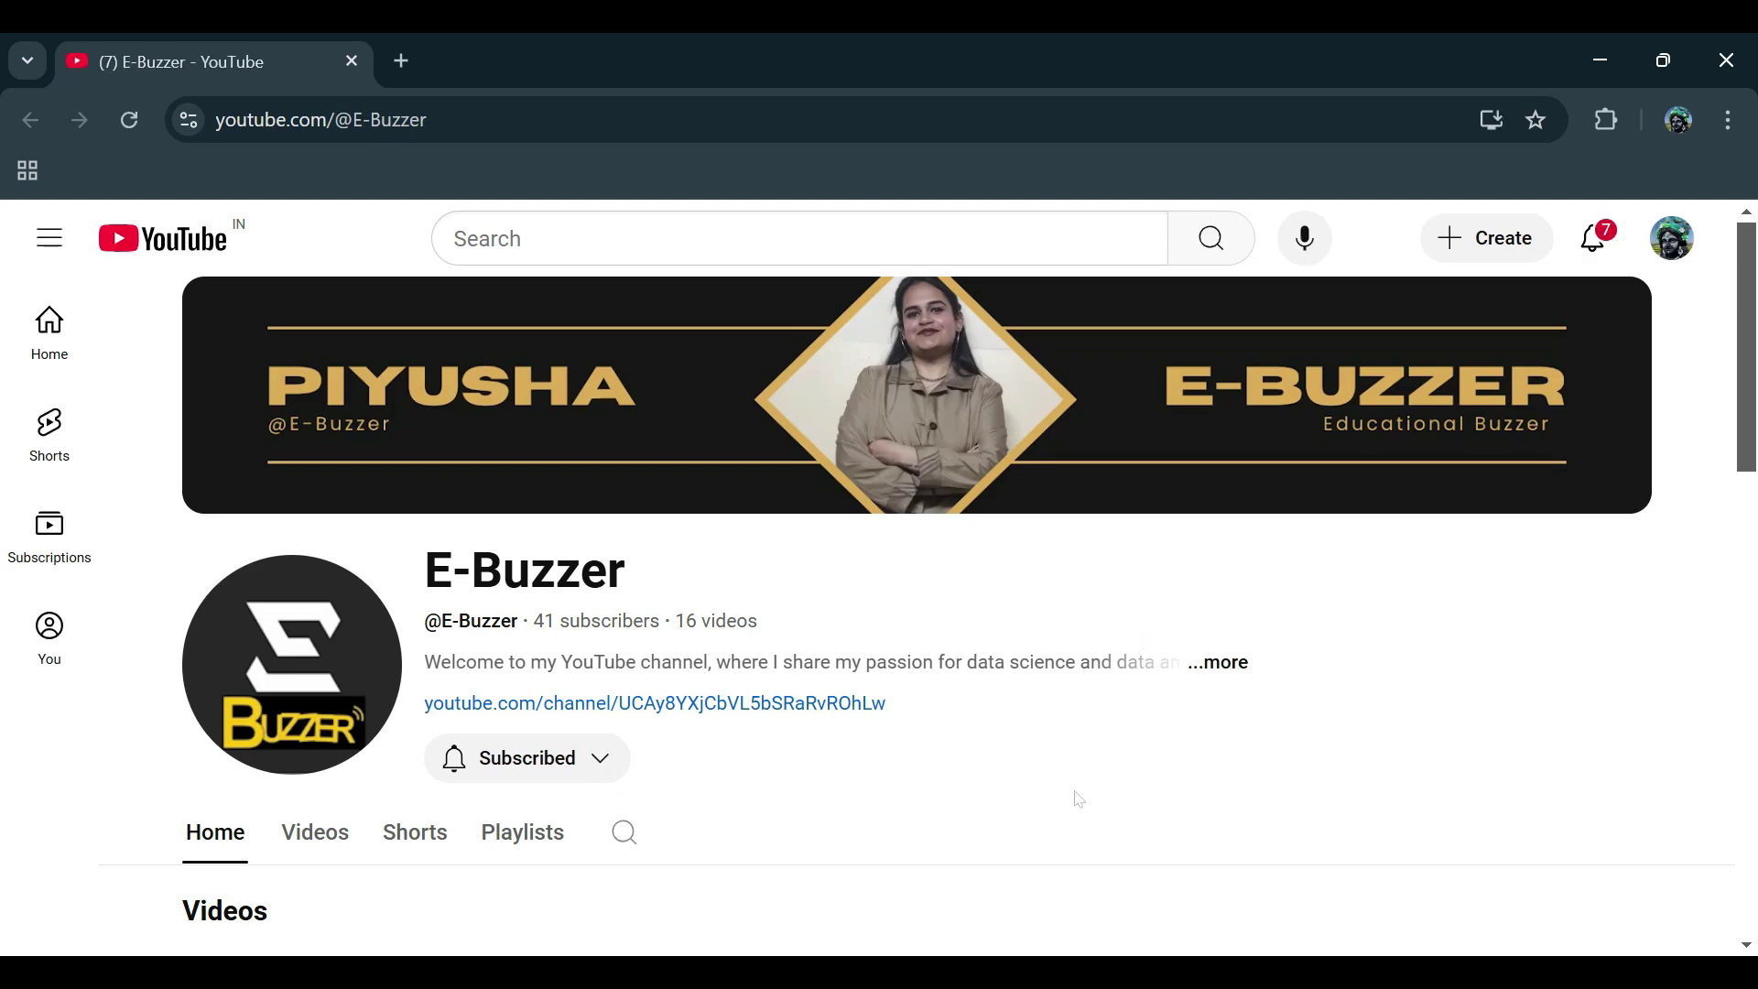
{"action": "scroll", "coordinate": [1079, 798], "scroll_direction": "down", "scroll_amount": 3}
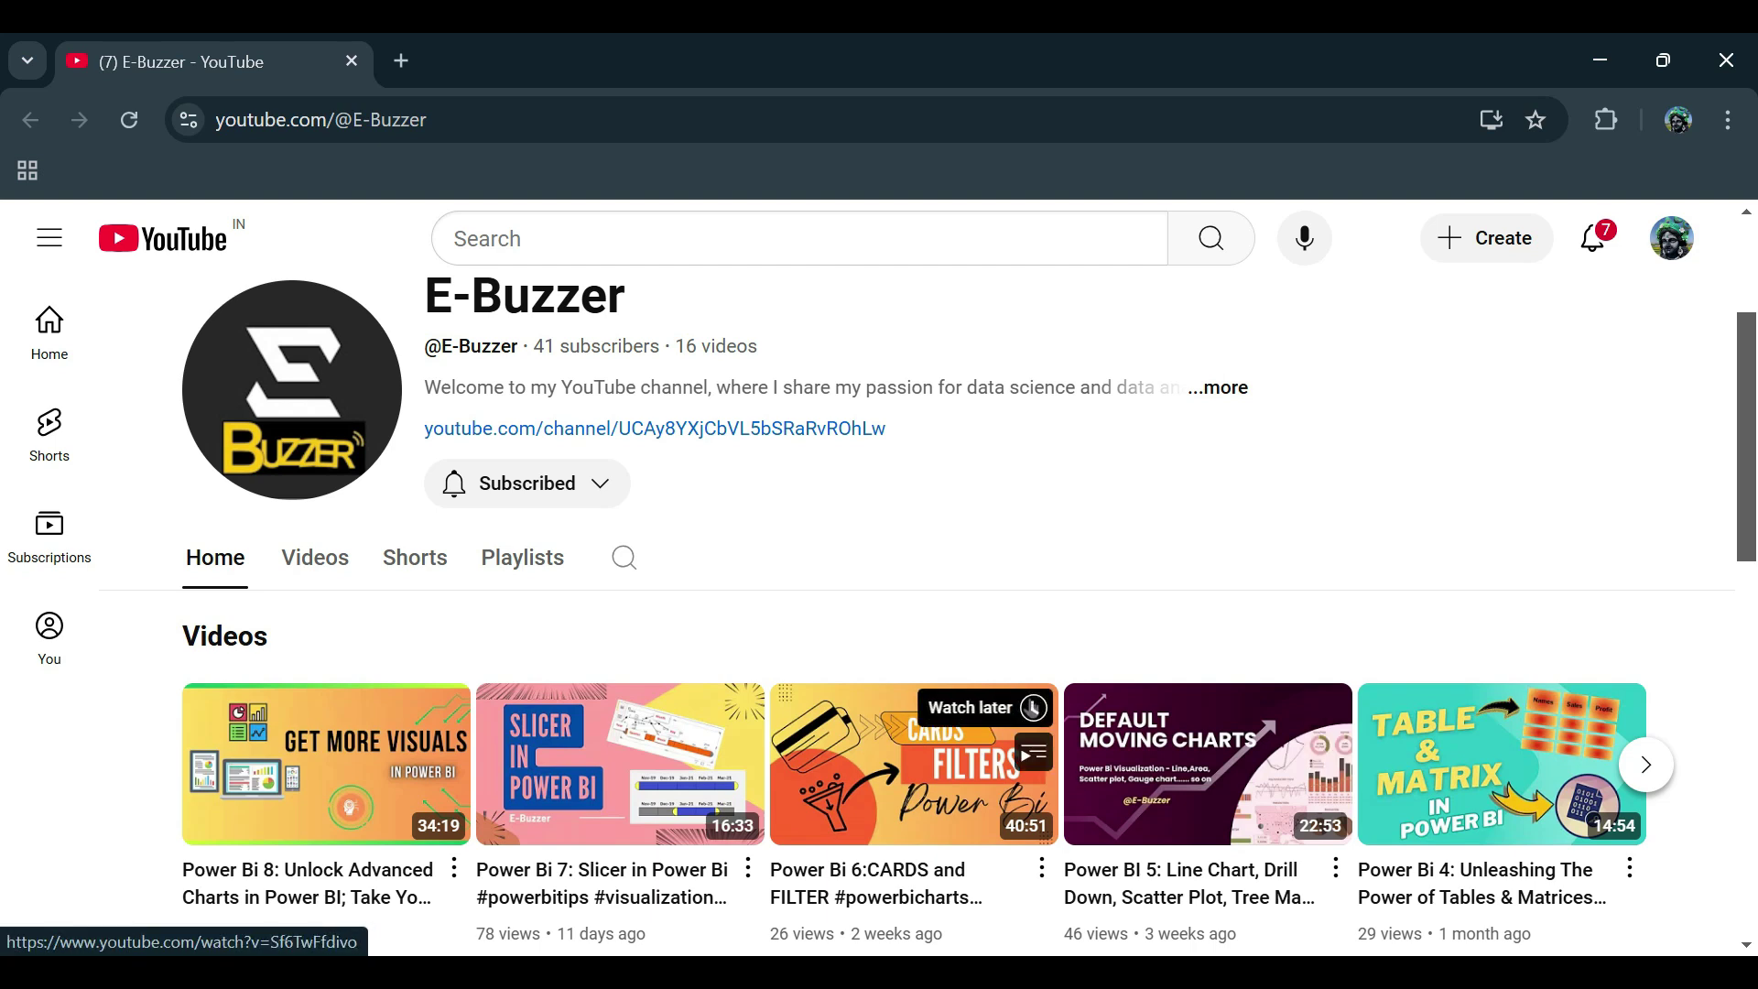
{"action": "scroll", "coordinate": [879, 549], "scroll_direction": "up", "scroll_amount": 3}
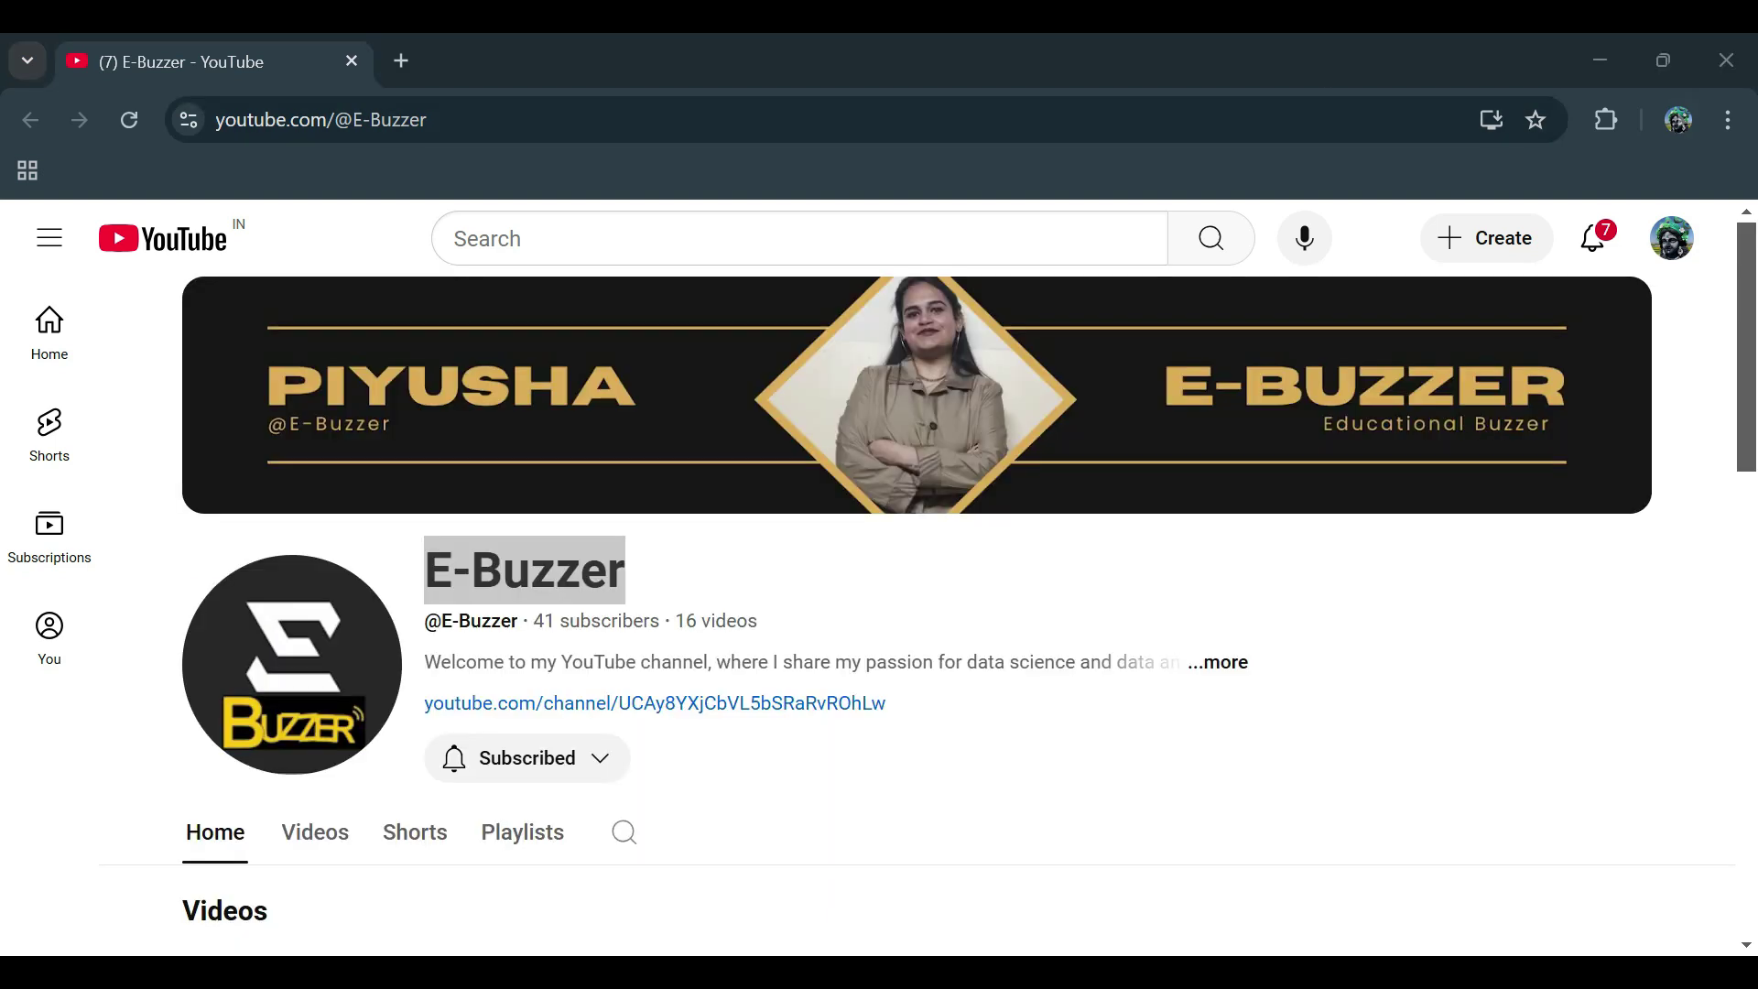
{"action": "left_click", "coordinate": [1727, 60]}
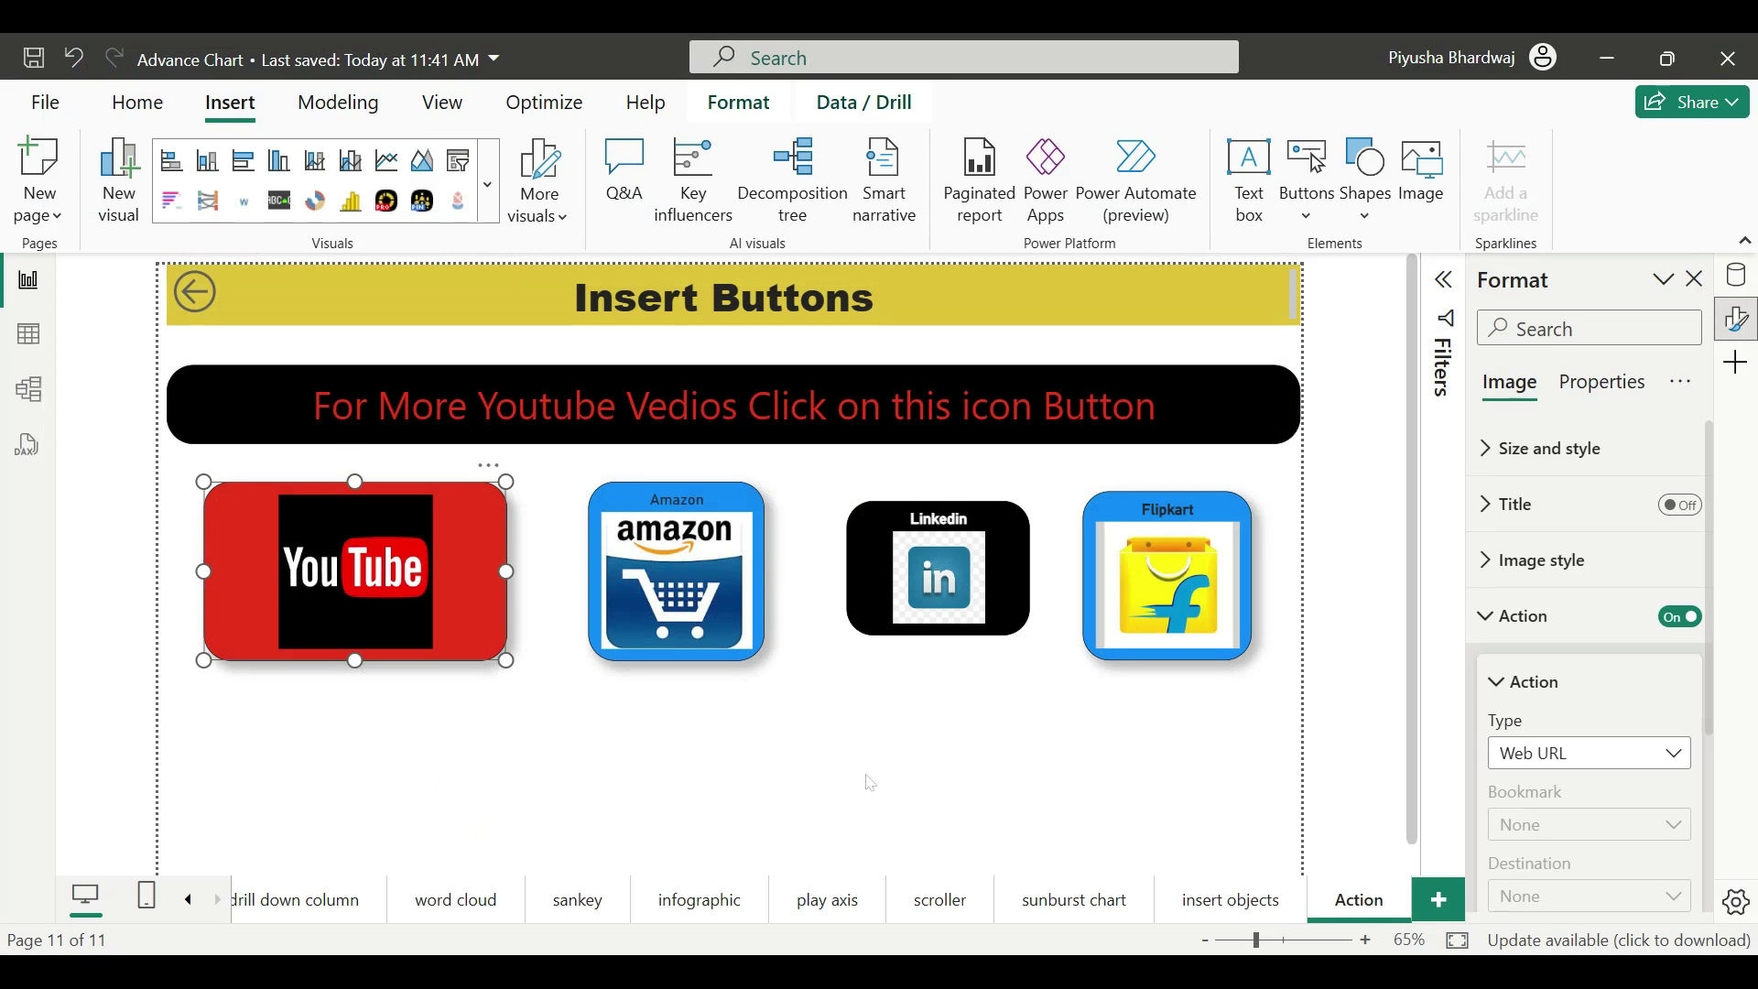
- Turn on the Amazon image's action, set its type to Web URL and paste the Amazon website address
{"action": "left_click", "coordinate": [656, 600]}
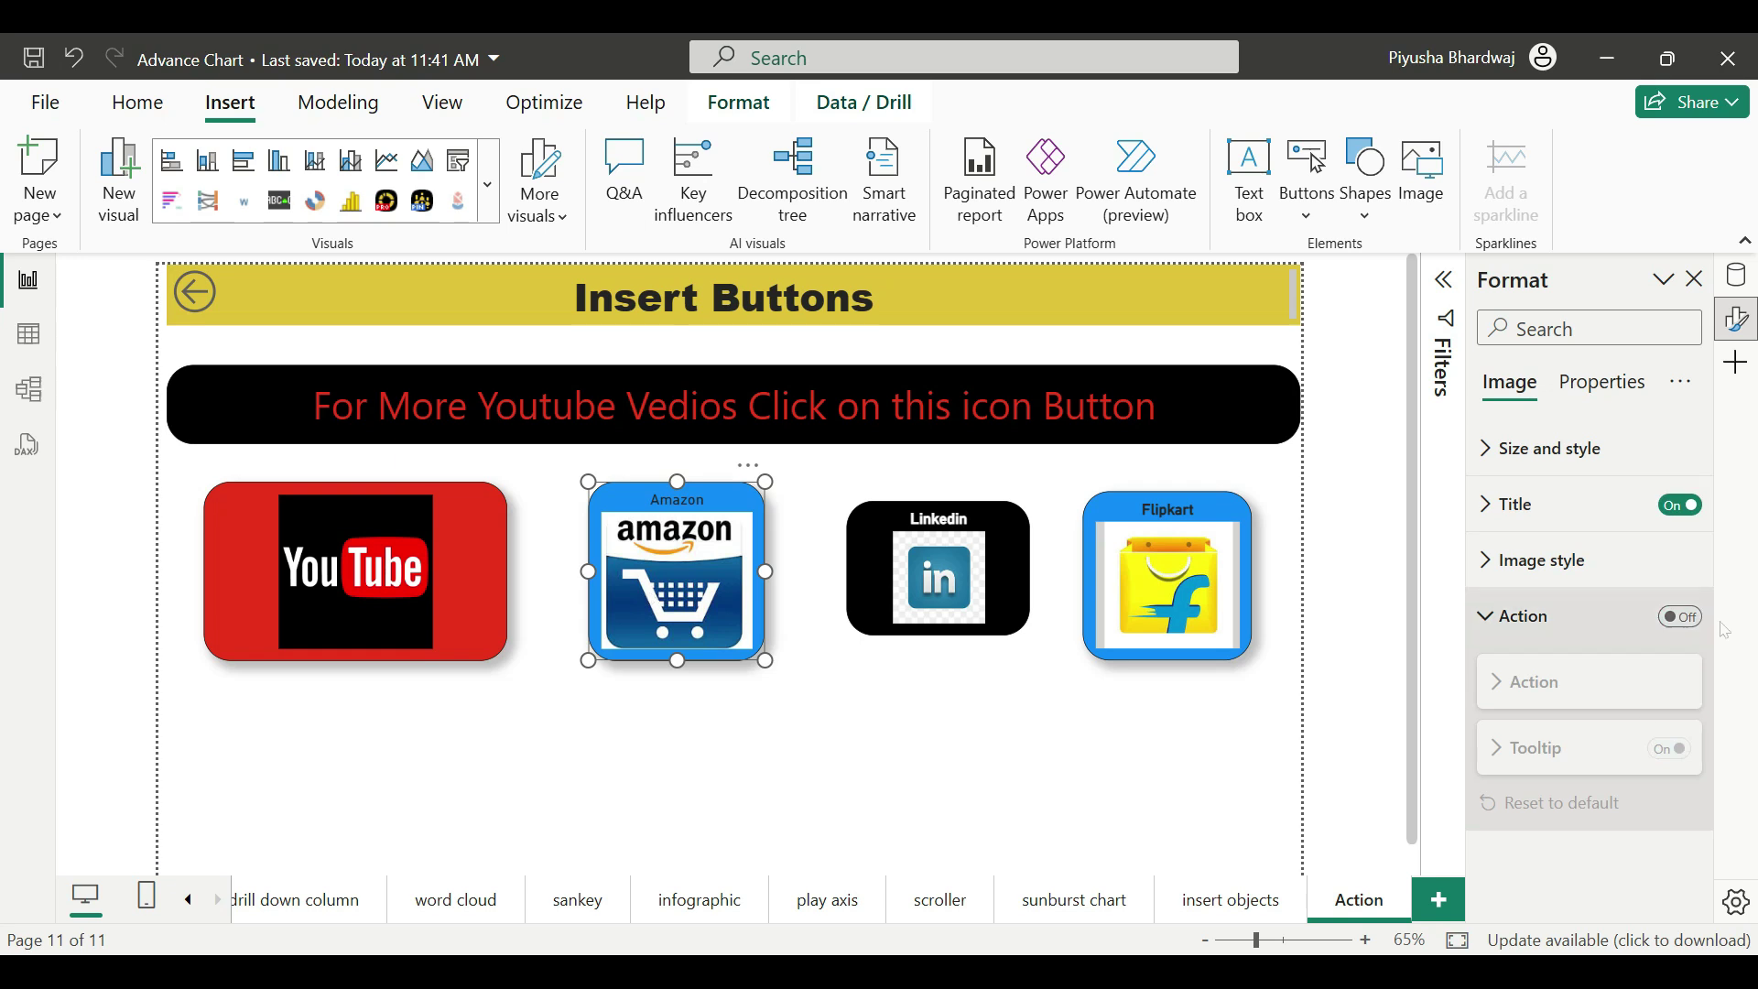
{"action": "left_click", "coordinate": [1684, 618]}
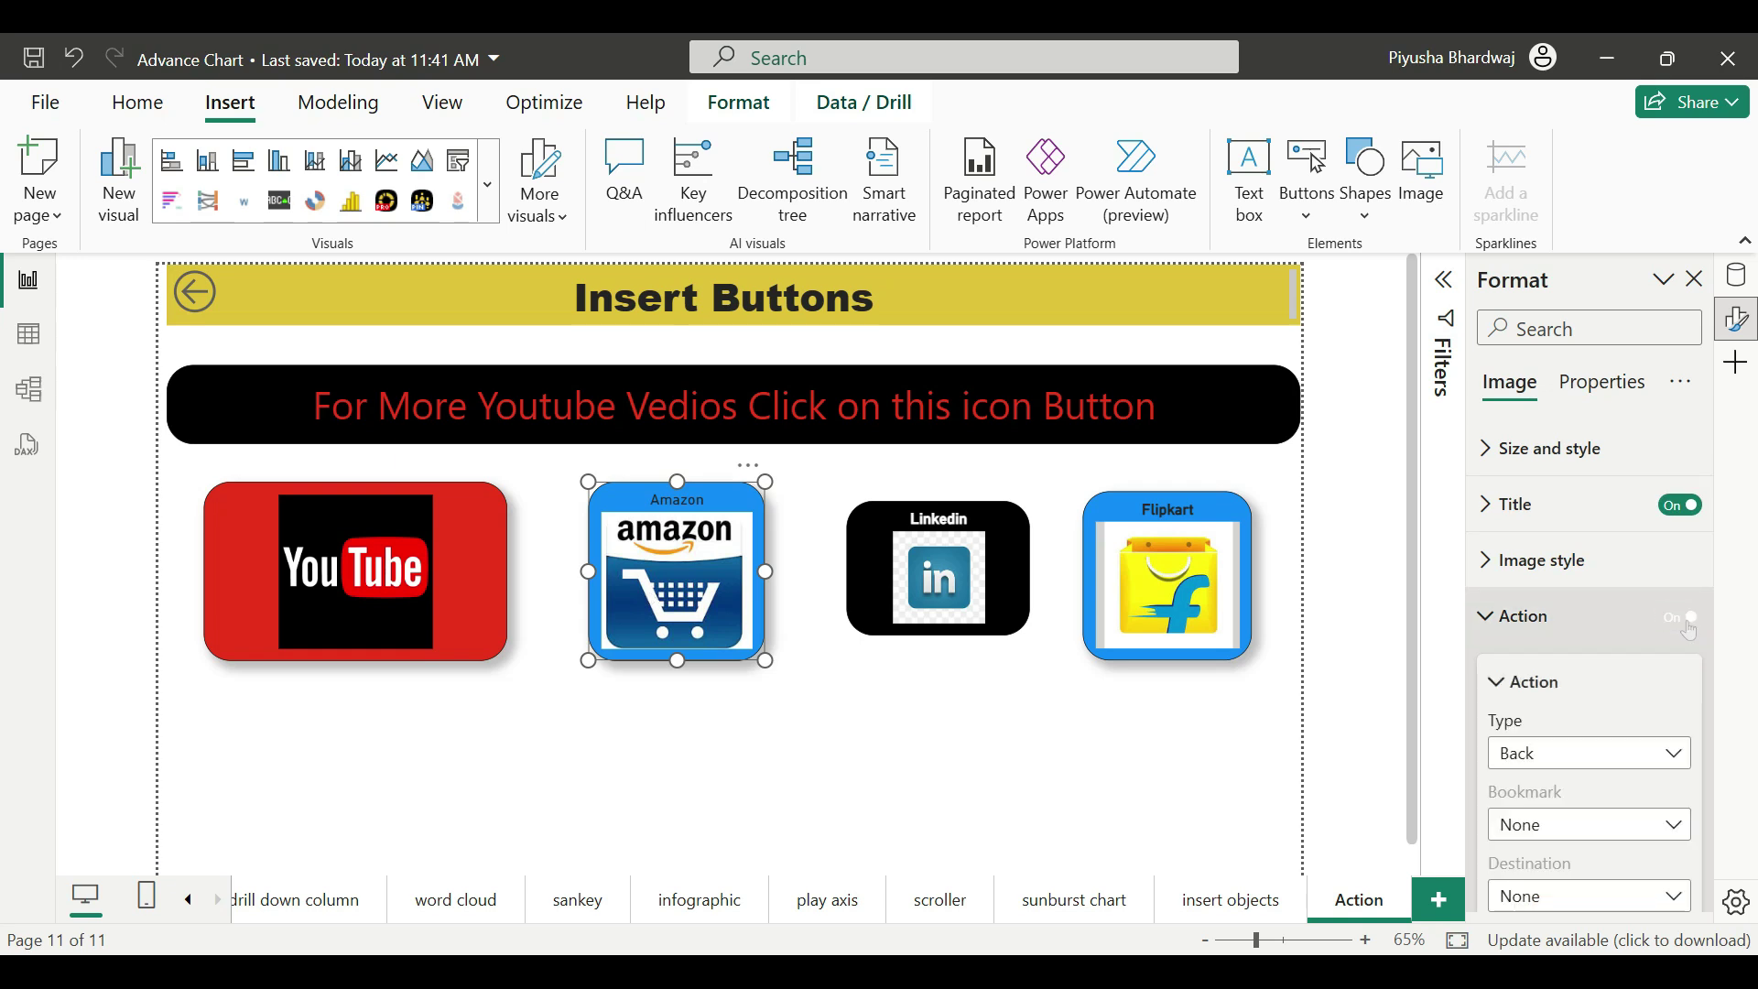
{"action": "scroll", "coordinate": [1579, 786], "scroll_direction": "down", "scroll_amount": 2}
{"action": "left_click", "coordinate": [1579, 786]}
{"action": "left_click", "coordinate": [1227, 980]}
{"action": "left_click", "coordinate": [1571, 830]}
{"action": "key", "text": "ctrl+v"}
- Set the Amazon image's tooltip text to "Amazon"
{"action": "scroll", "coordinate": [1591, 666], "scroll_direction": "down", "scroll_amount": 2}
{"action": "left_click", "coordinate": [1569, 829]}
{"action": "type", "text": "Amazon"}
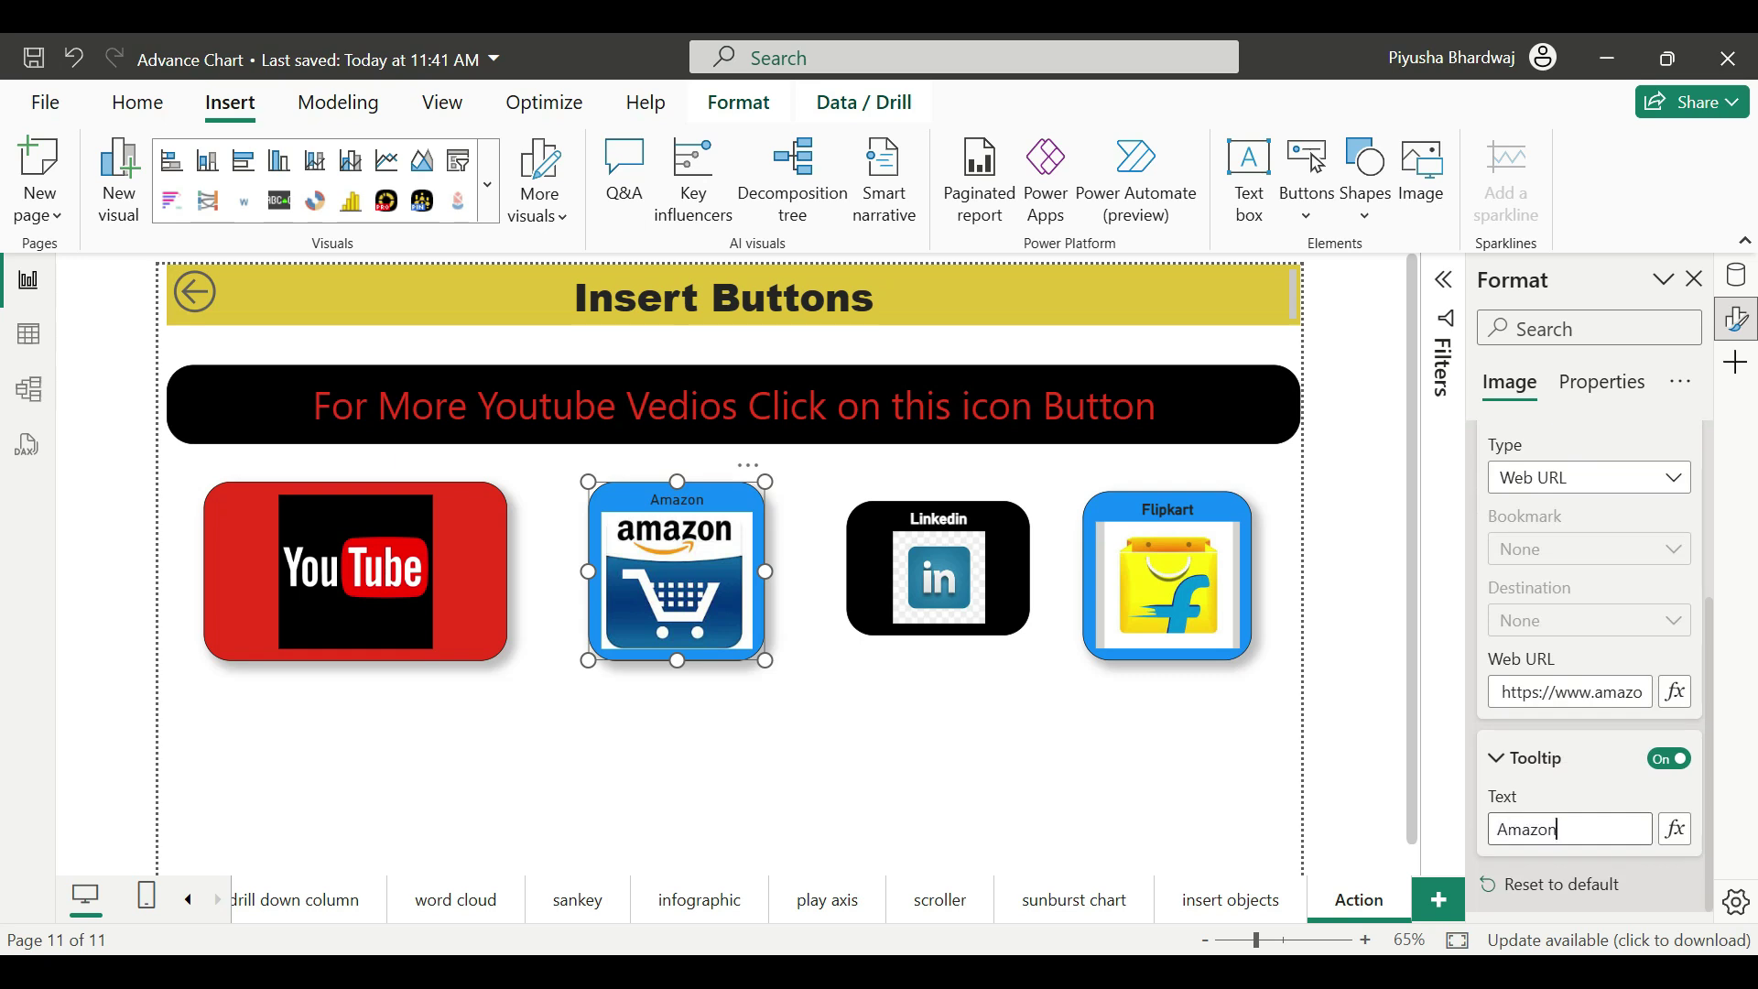
- Follow the Amazon image's link, look through the shopping site in the browser and close it
{"action": "left_click", "coordinate": [696, 563], "text": "ctrl"}
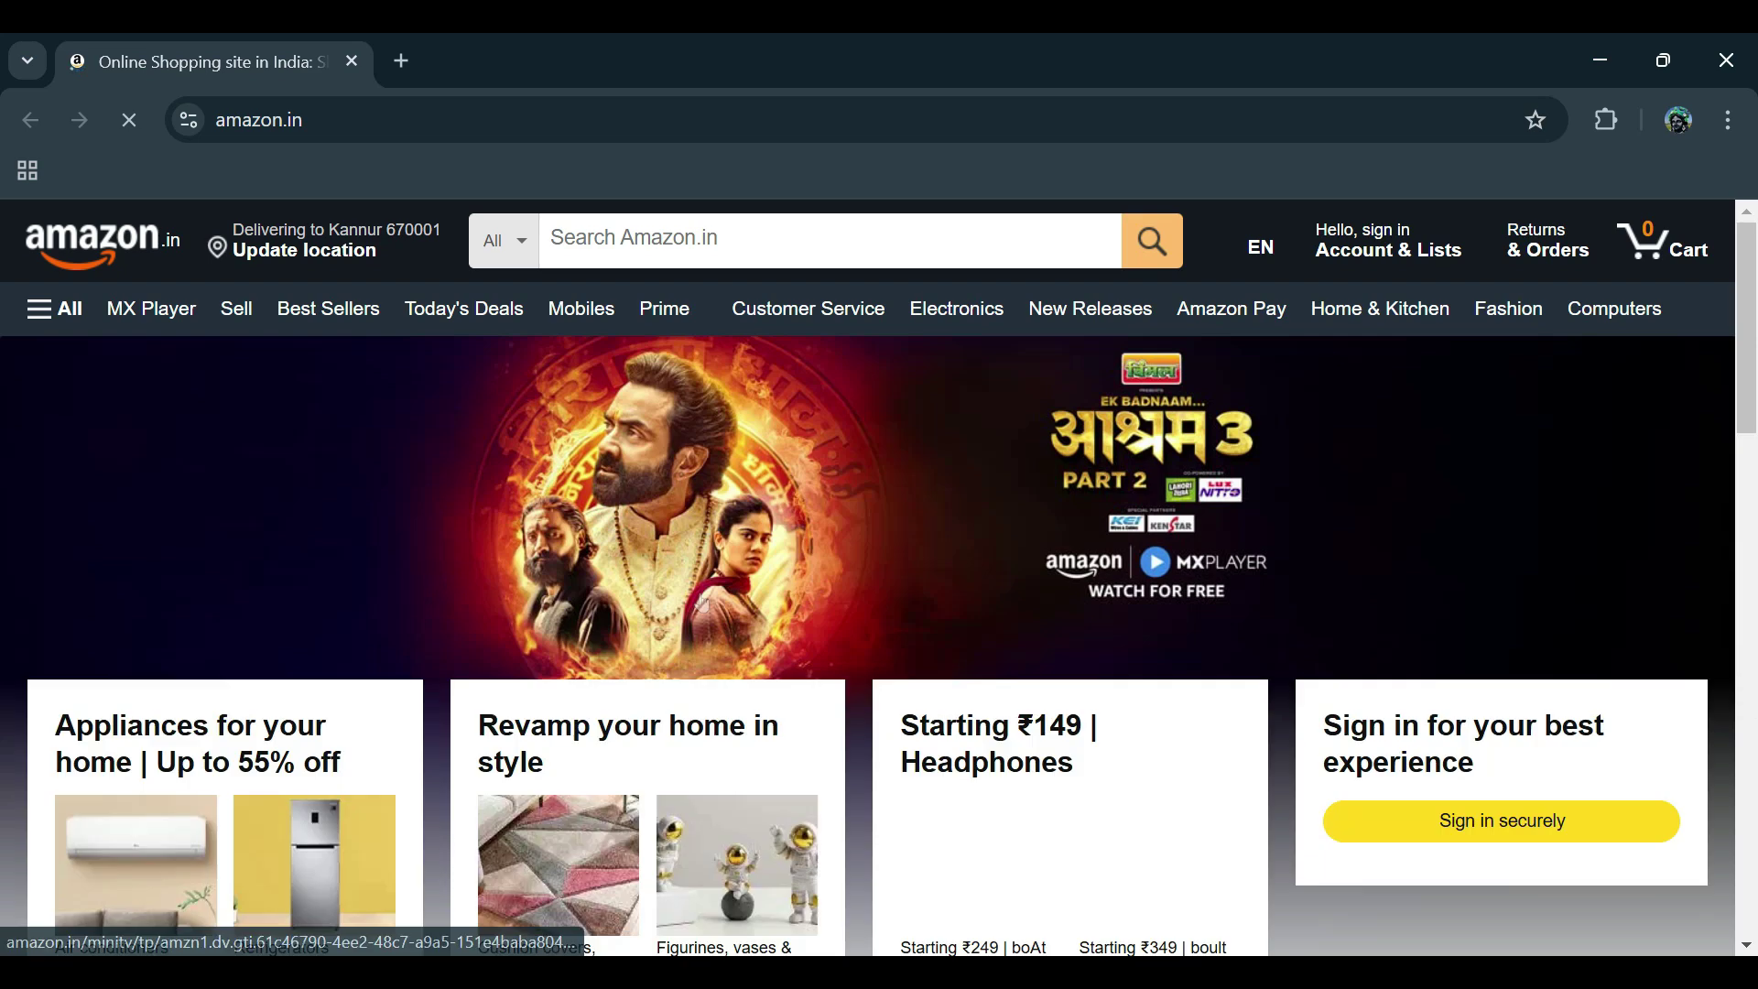
{"action": "scroll", "coordinate": [1090, 659], "scroll_direction": "down", "scroll_amount": 6}
{"action": "scroll", "coordinate": [1090, 659], "scroll_direction": "down", "scroll_amount": 5}
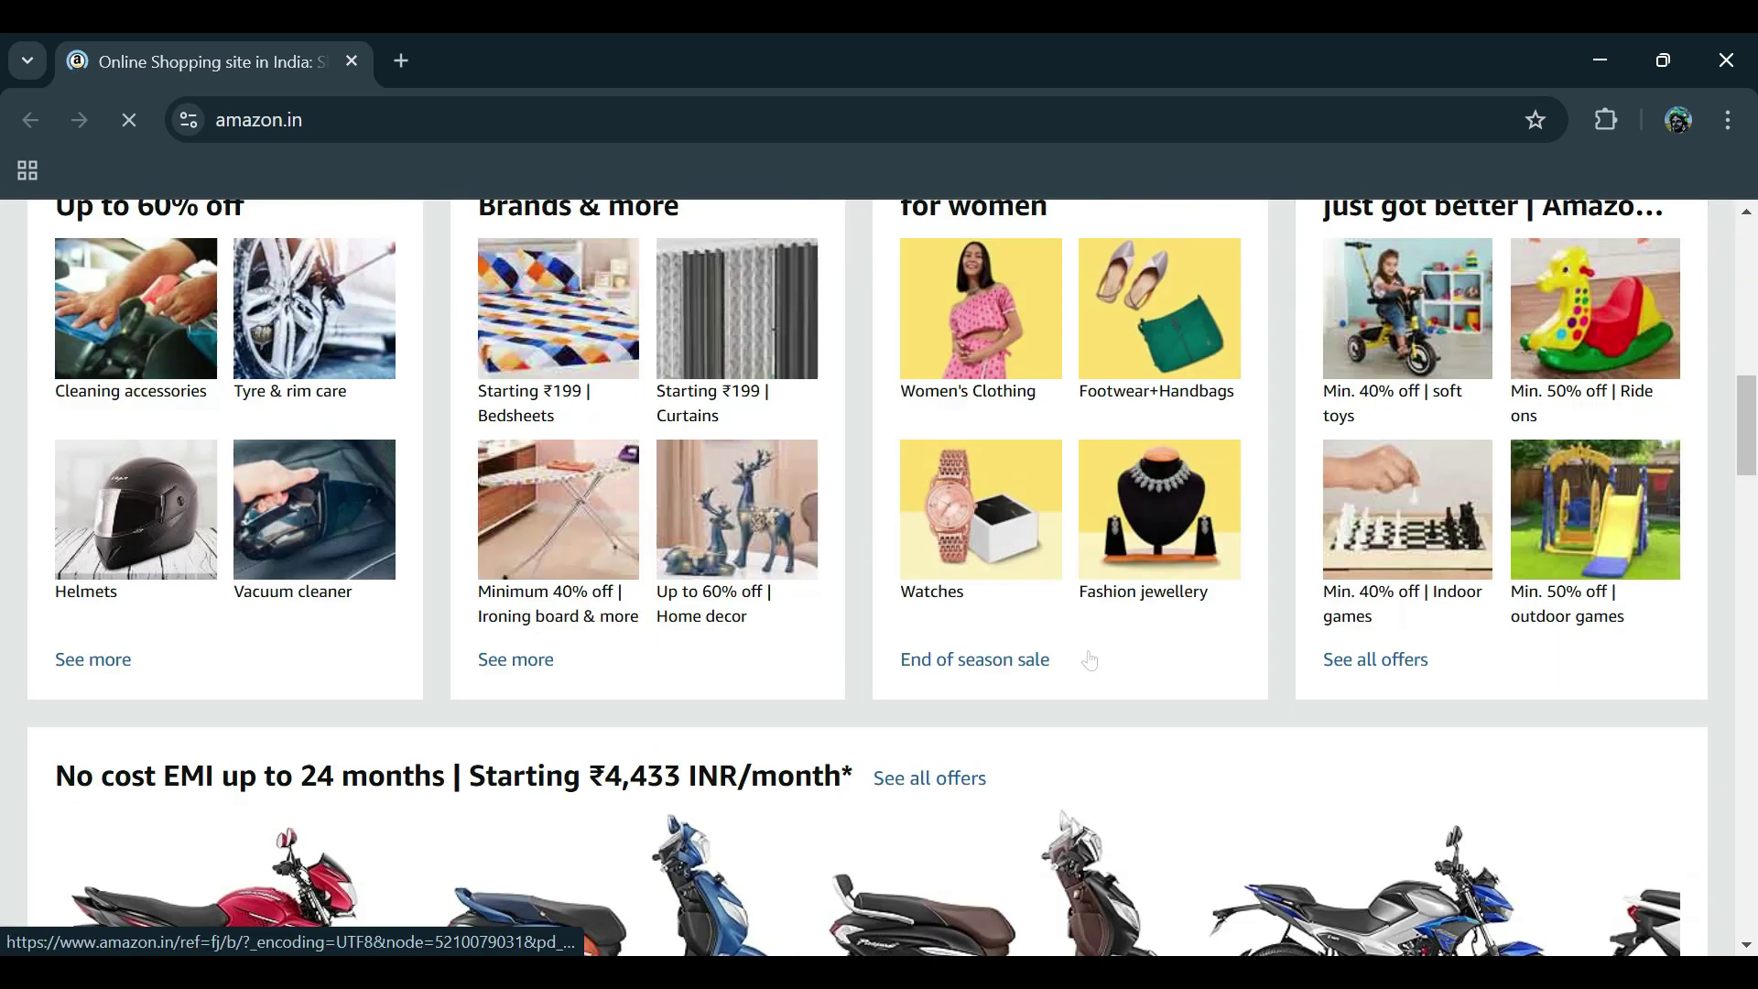
{"action": "scroll", "coordinate": [1090, 660], "scroll_direction": "up", "scroll_amount": 8}
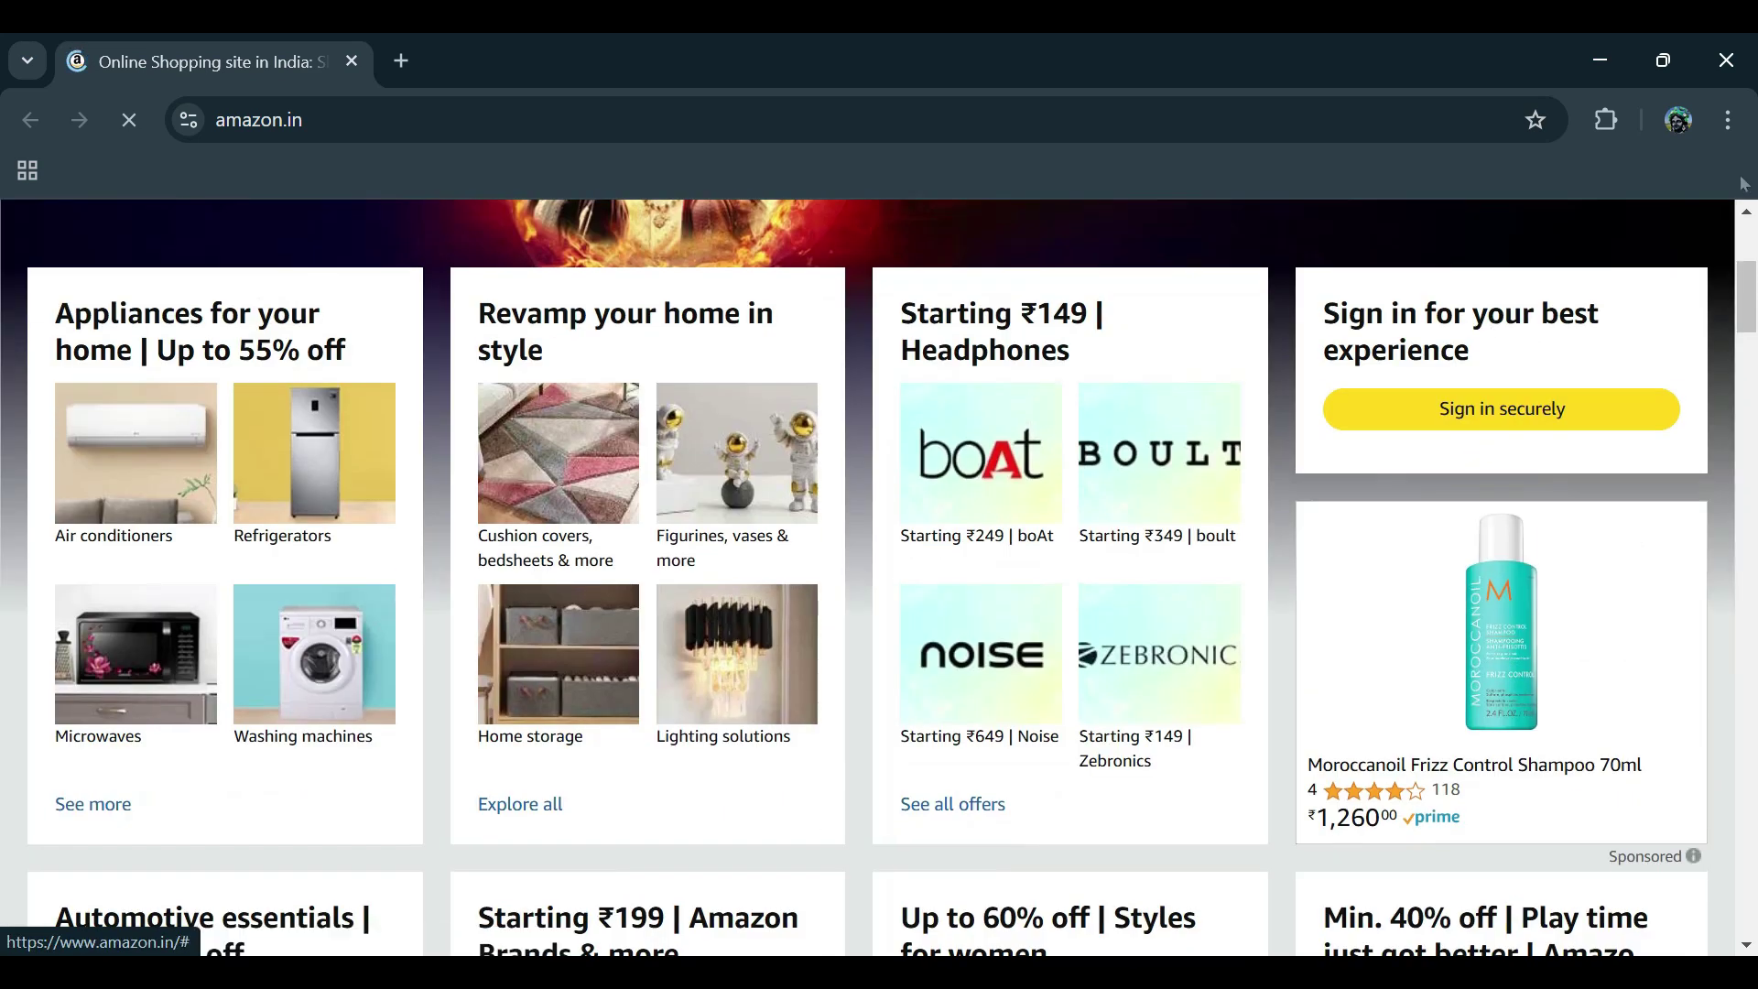
{"action": "left_click", "coordinate": [1726, 60]}
{"action": "left_click", "coordinate": [1015, 776]}
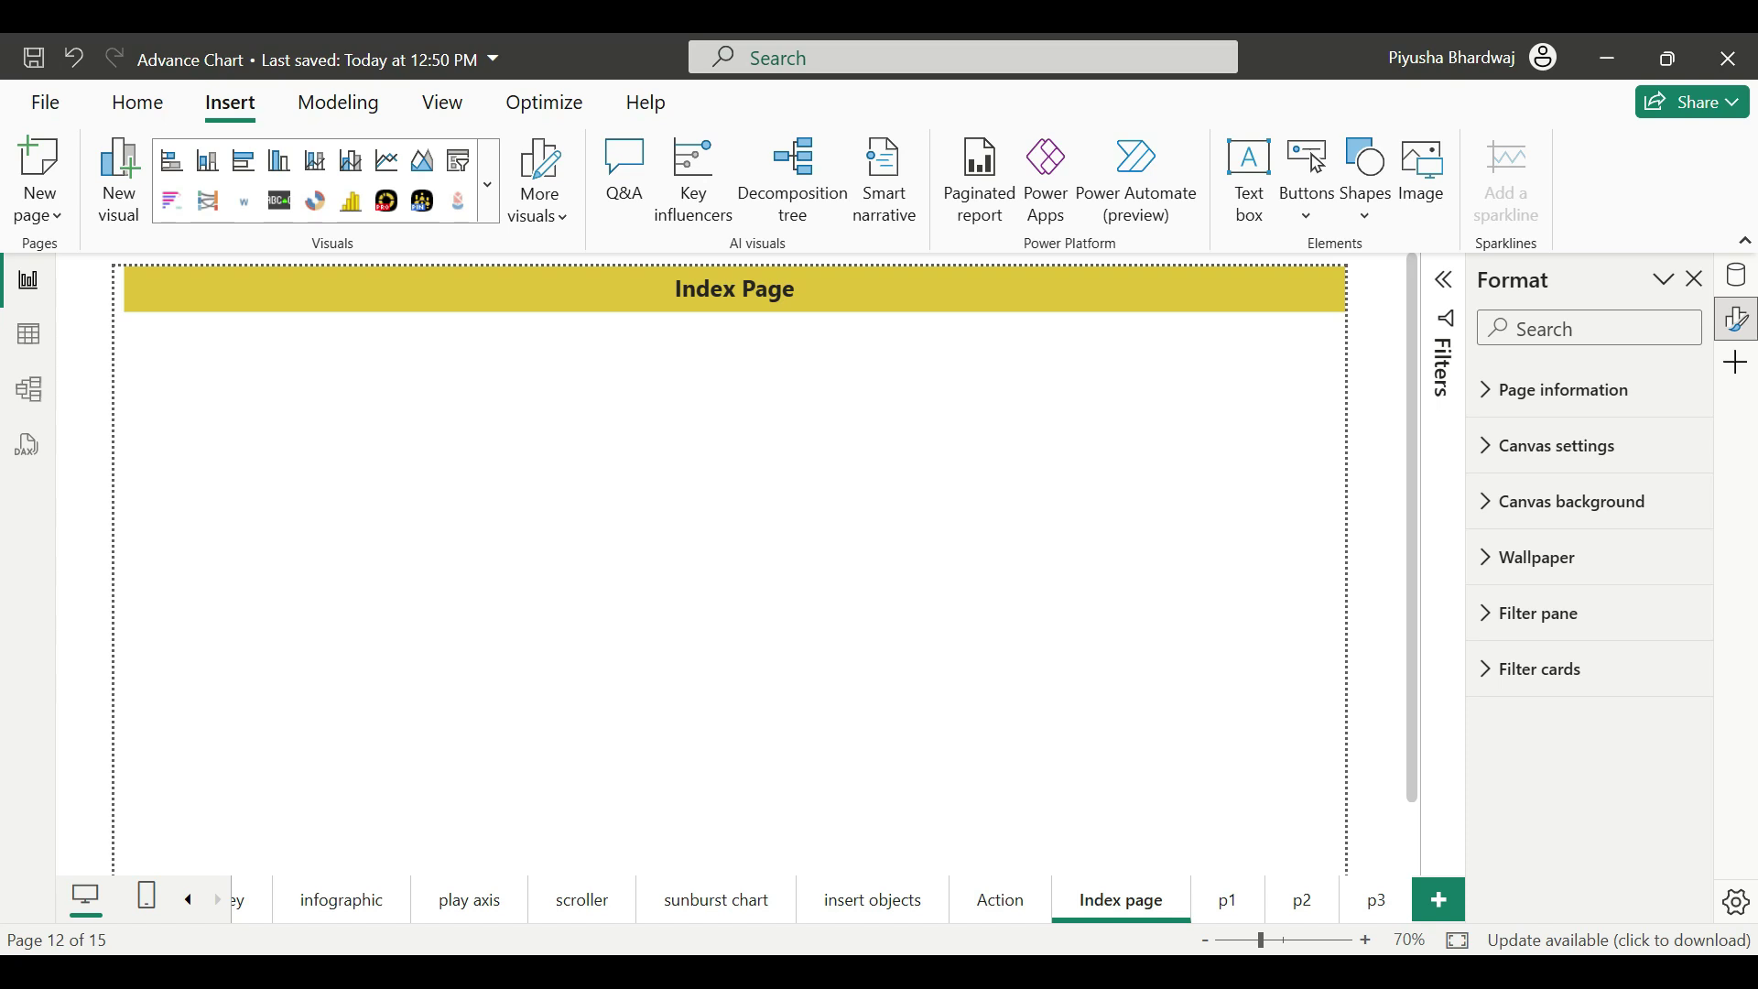
- Look through the Index page and the p1, p2 and p3 pages to check their headings and empty canvases
{"action": "left_click", "coordinate": [1227, 900]}
{"action": "left_click", "coordinate": [1301, 900]}
{"action": "left_click", "coordinate": [1374, 902]}
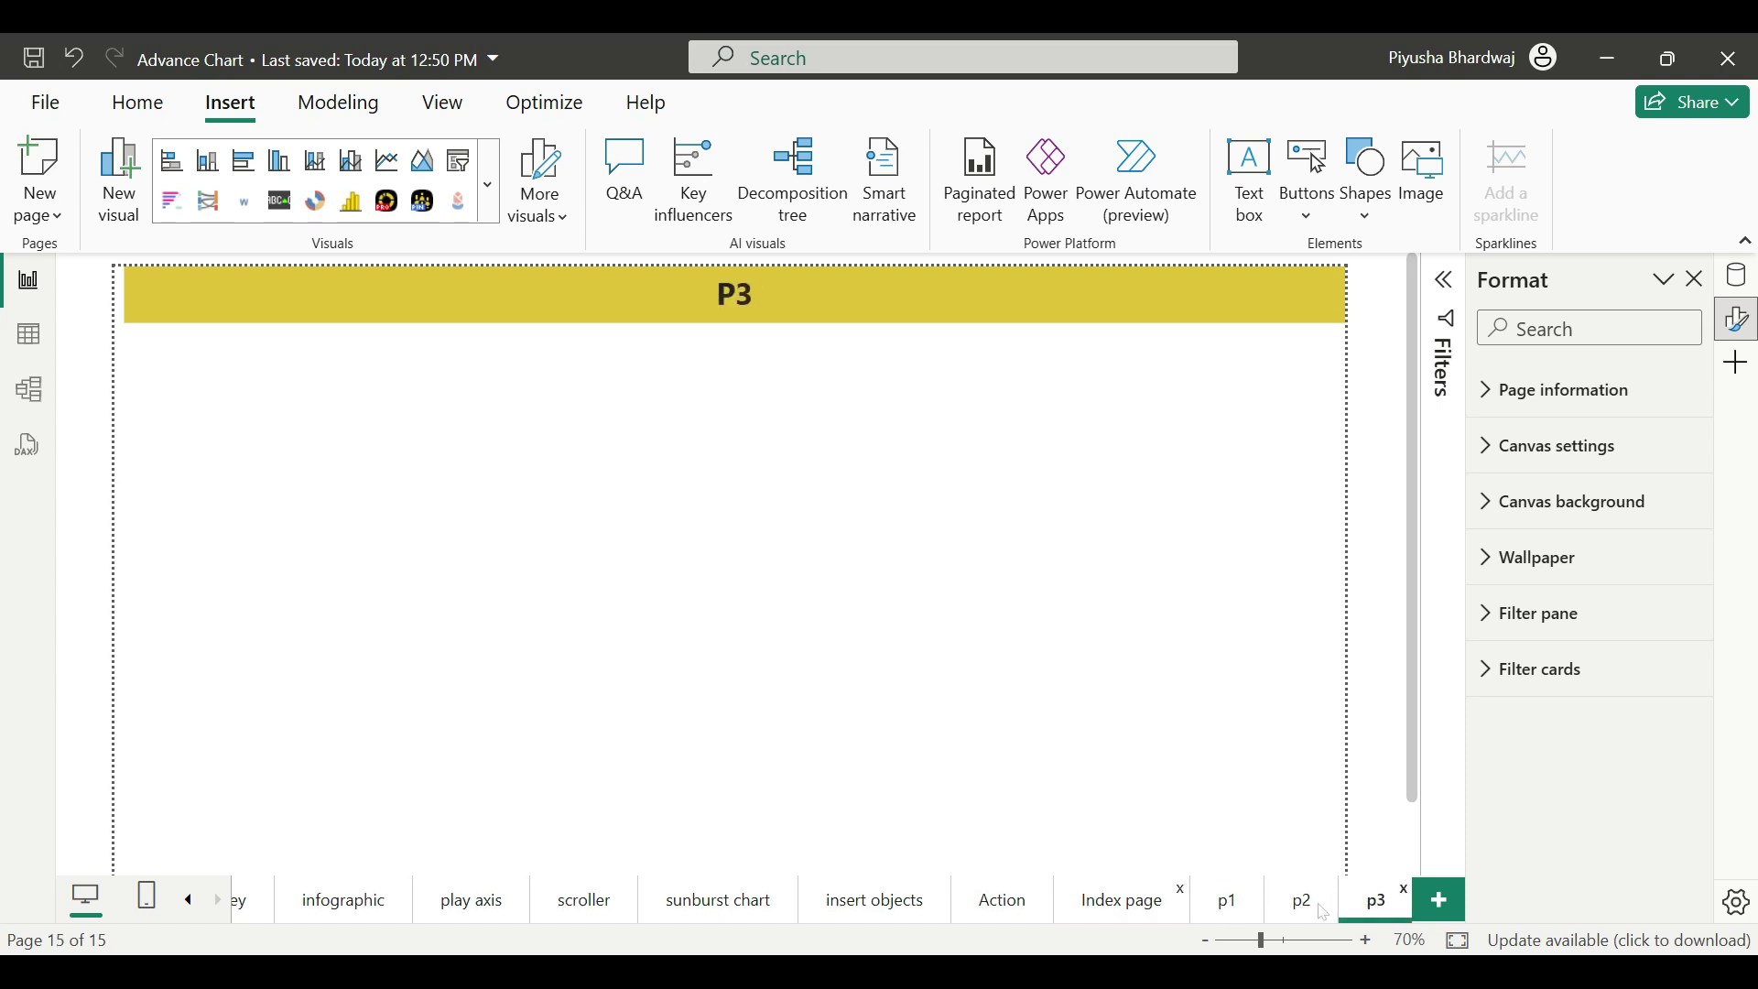
{"action": "left_click", "coordinate": [1125, 906]}
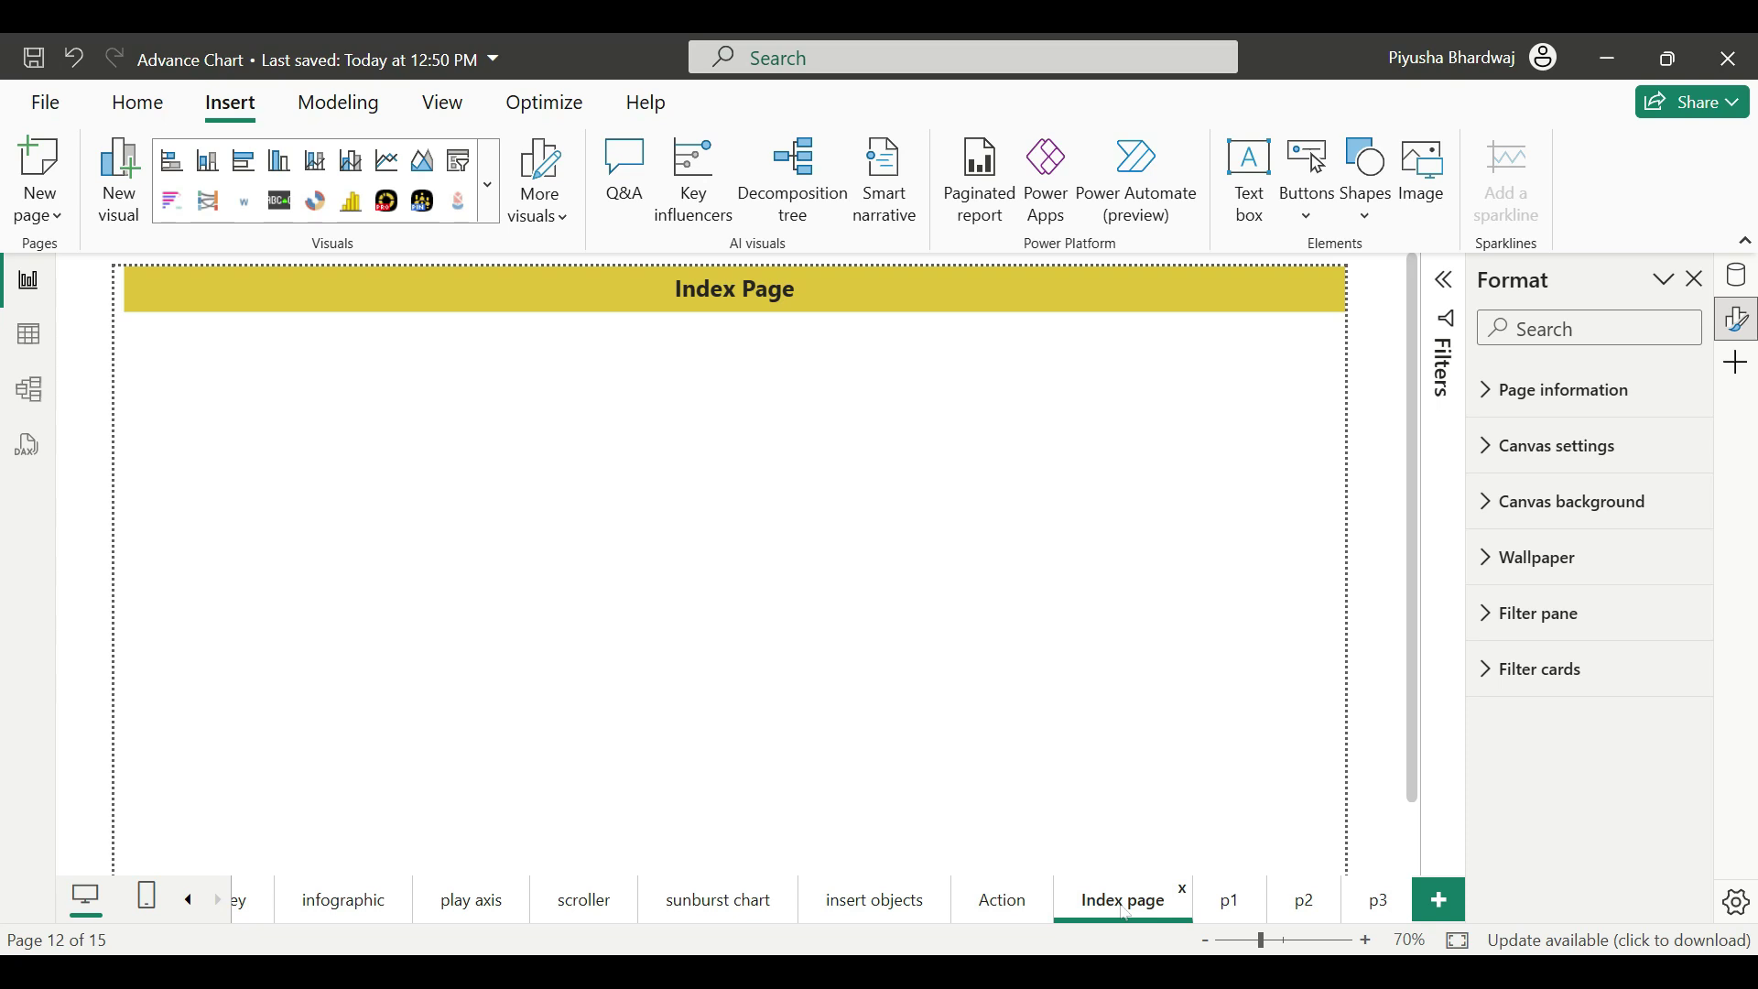
{"action": "left_click", "coordinate": [1246, 902]}
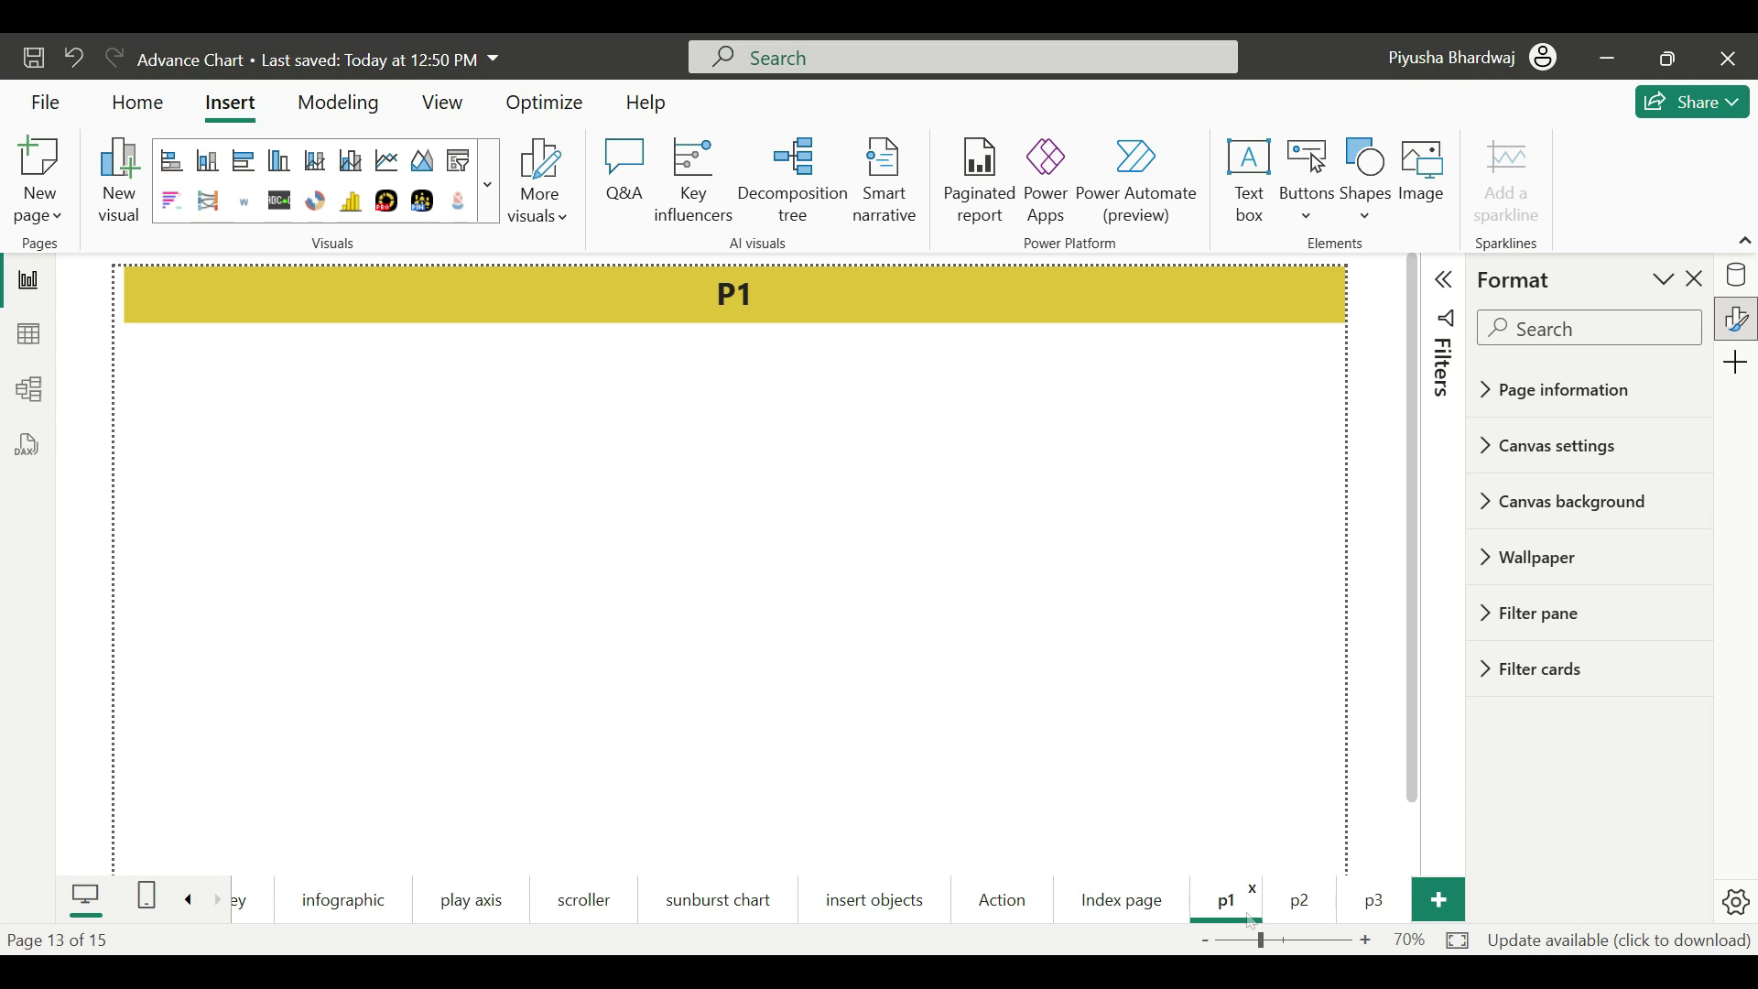
{"action": "left_click", "coordinate": [1305, 905]}
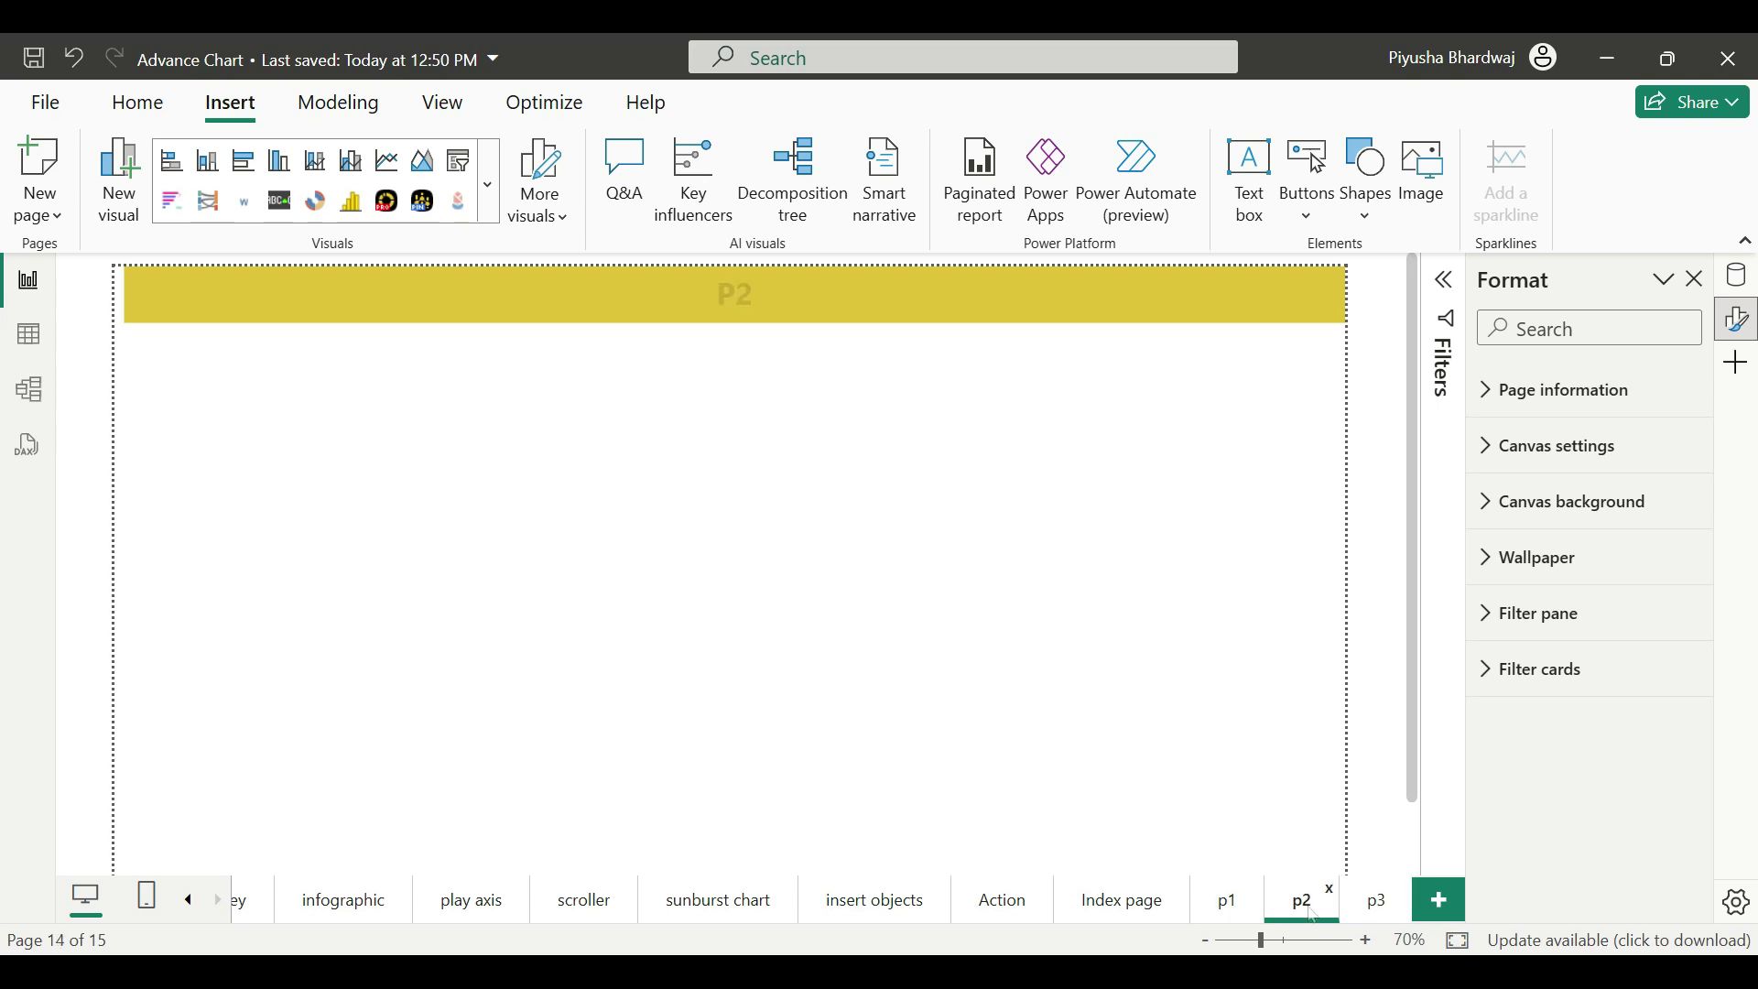
{"action": "left_click", "coordinate": [1378, 909]}
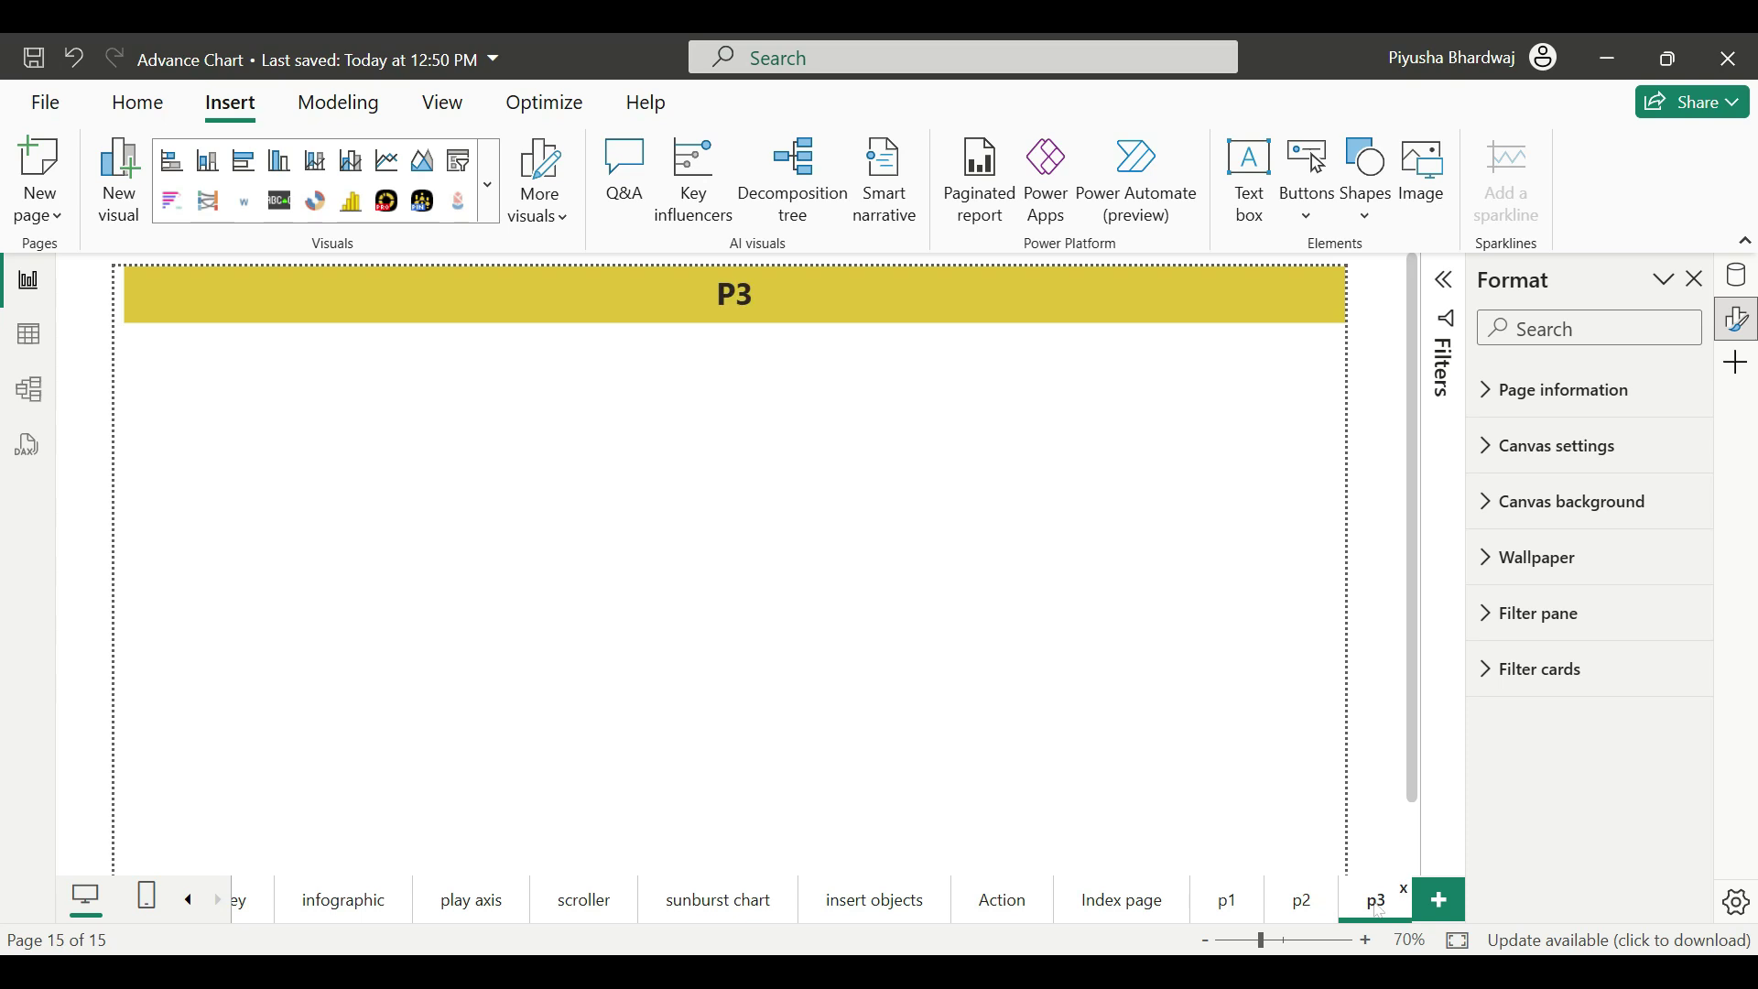
- Insert a blank button on the Index page and place it below the heading near the canvas's left edge
{"action": "left_click", "coordinate": [1097, 909]}
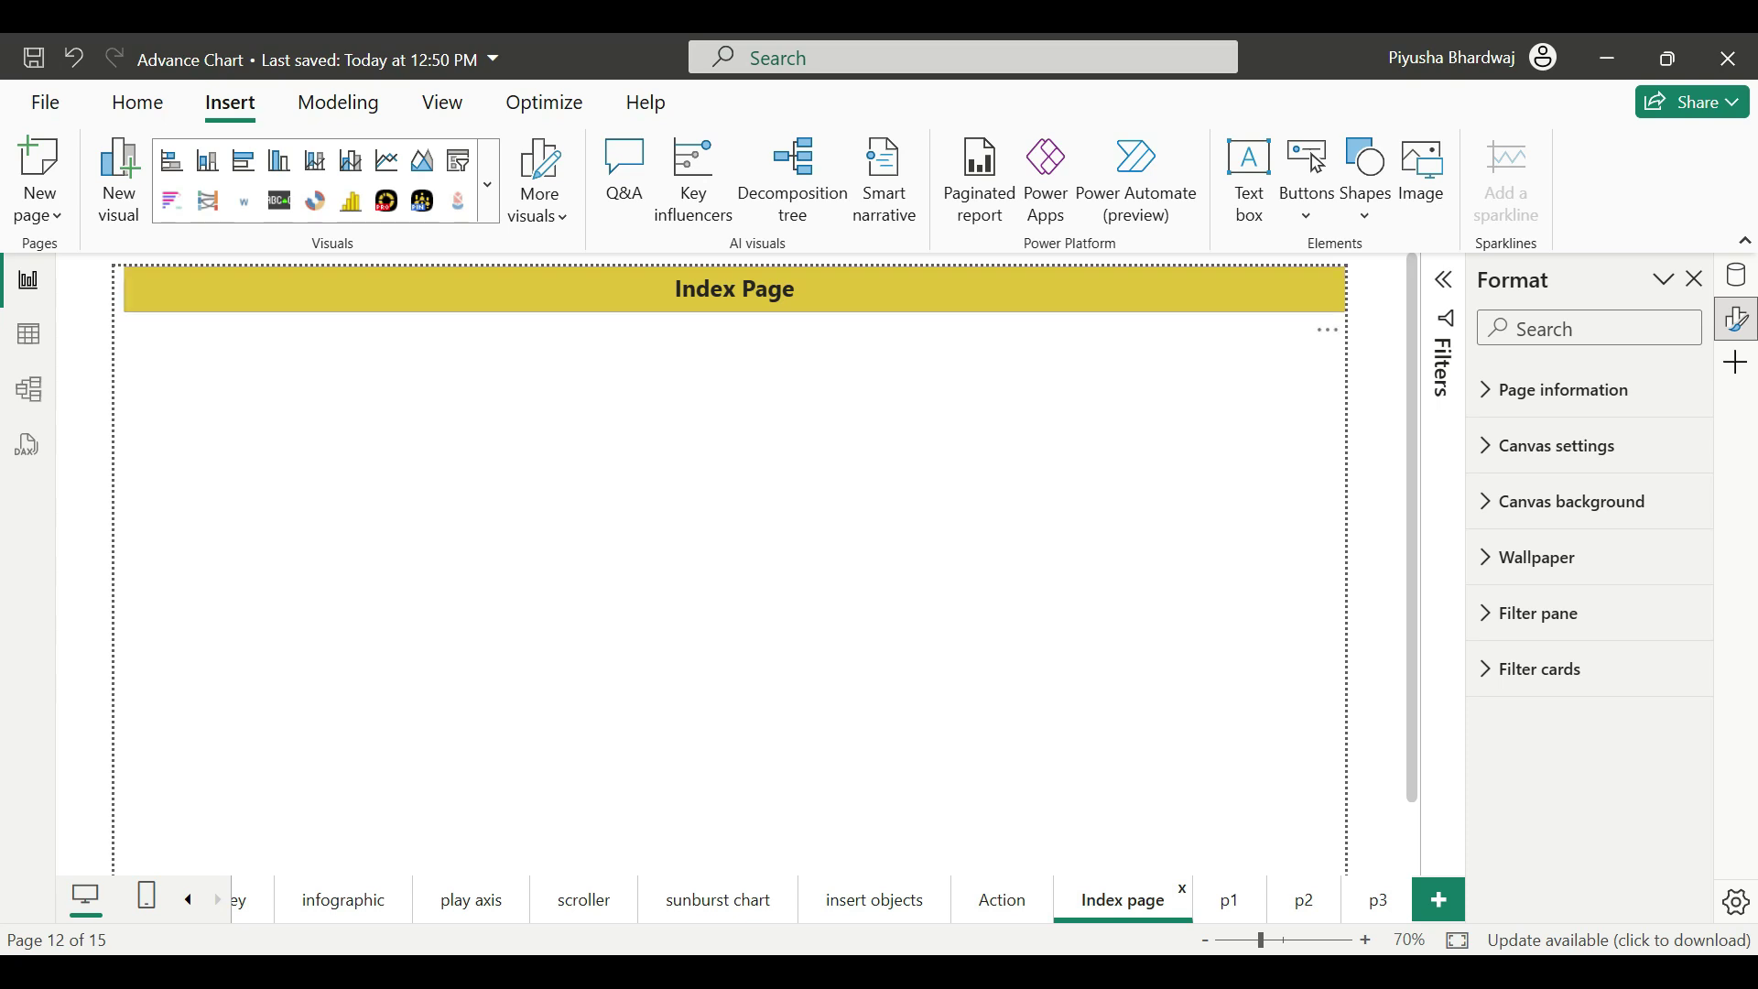
{"action": "left_click", "coordinate": [1310, 218]}
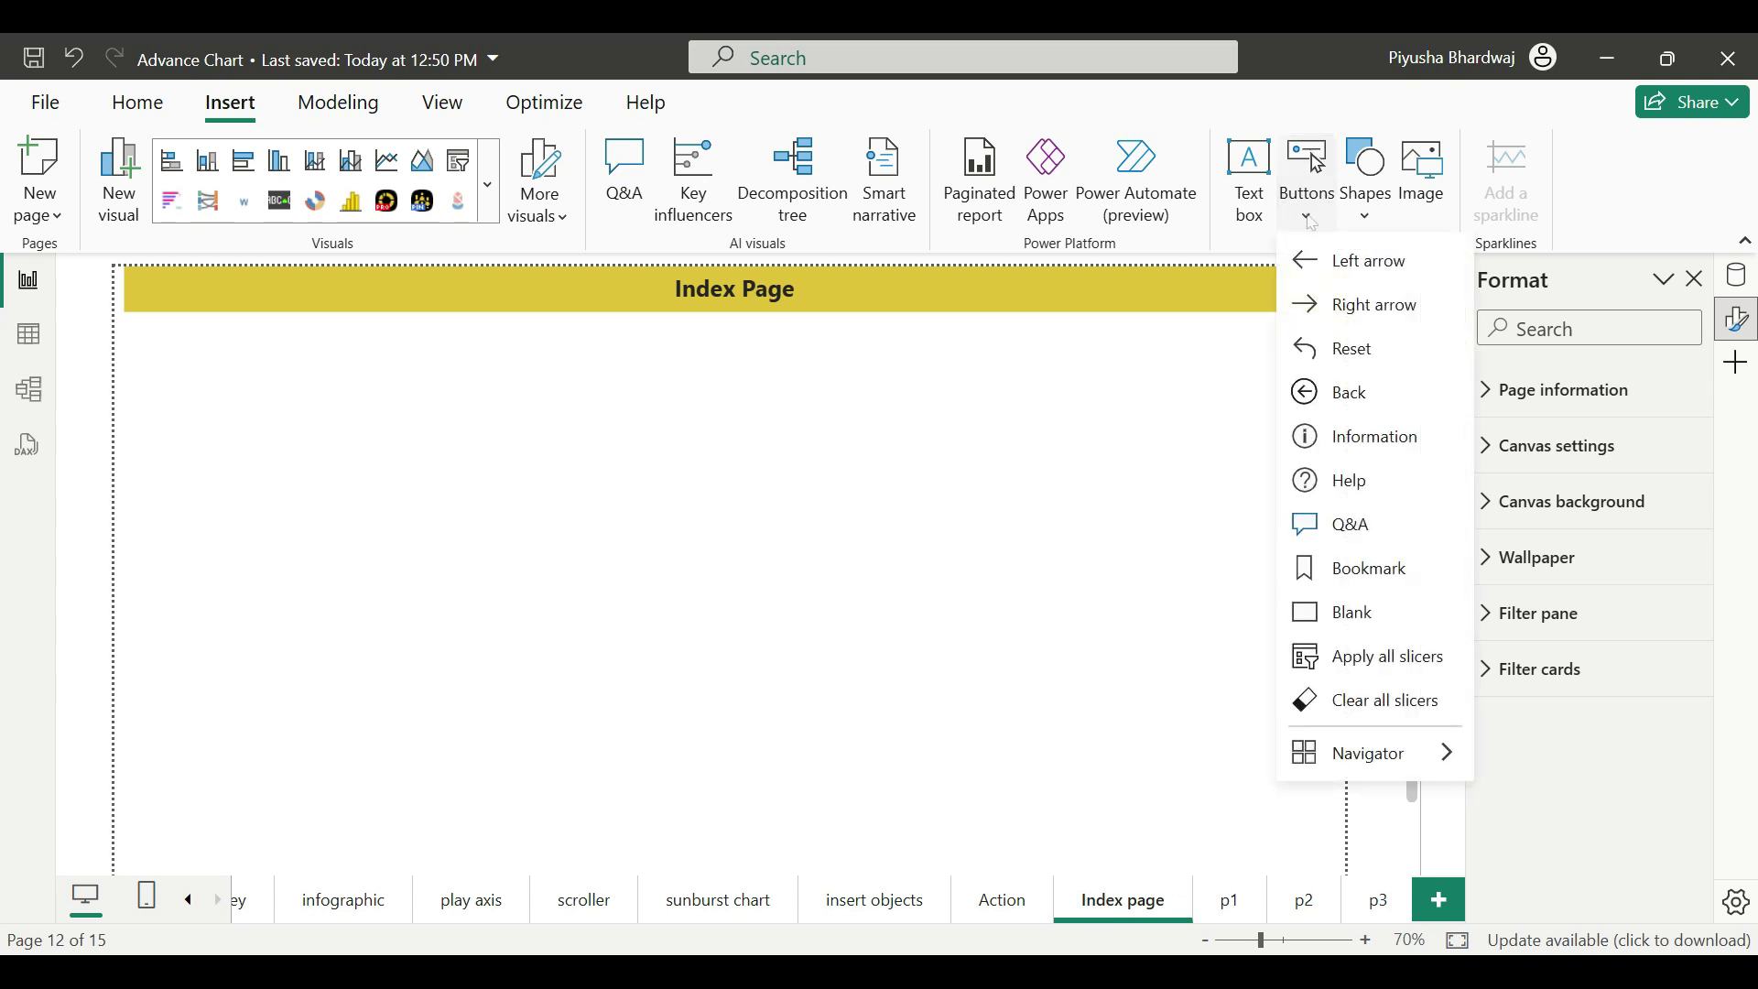
{"action": "left_click", "coordinate": [1338, 613]}
{"action": "left_click_drag", "start_coordinate": [190, 290], "coordinate": [227, 446]}
- Turn on the blank button's text and label it "P1" in bold, size 19, with a darker font color
{"action": "scroll", "coordinate": [1598, 564], "scroll_direction": "down", "scroll_amount": 5}
{"action": "left_click", "coordinate": [1573, 599]}
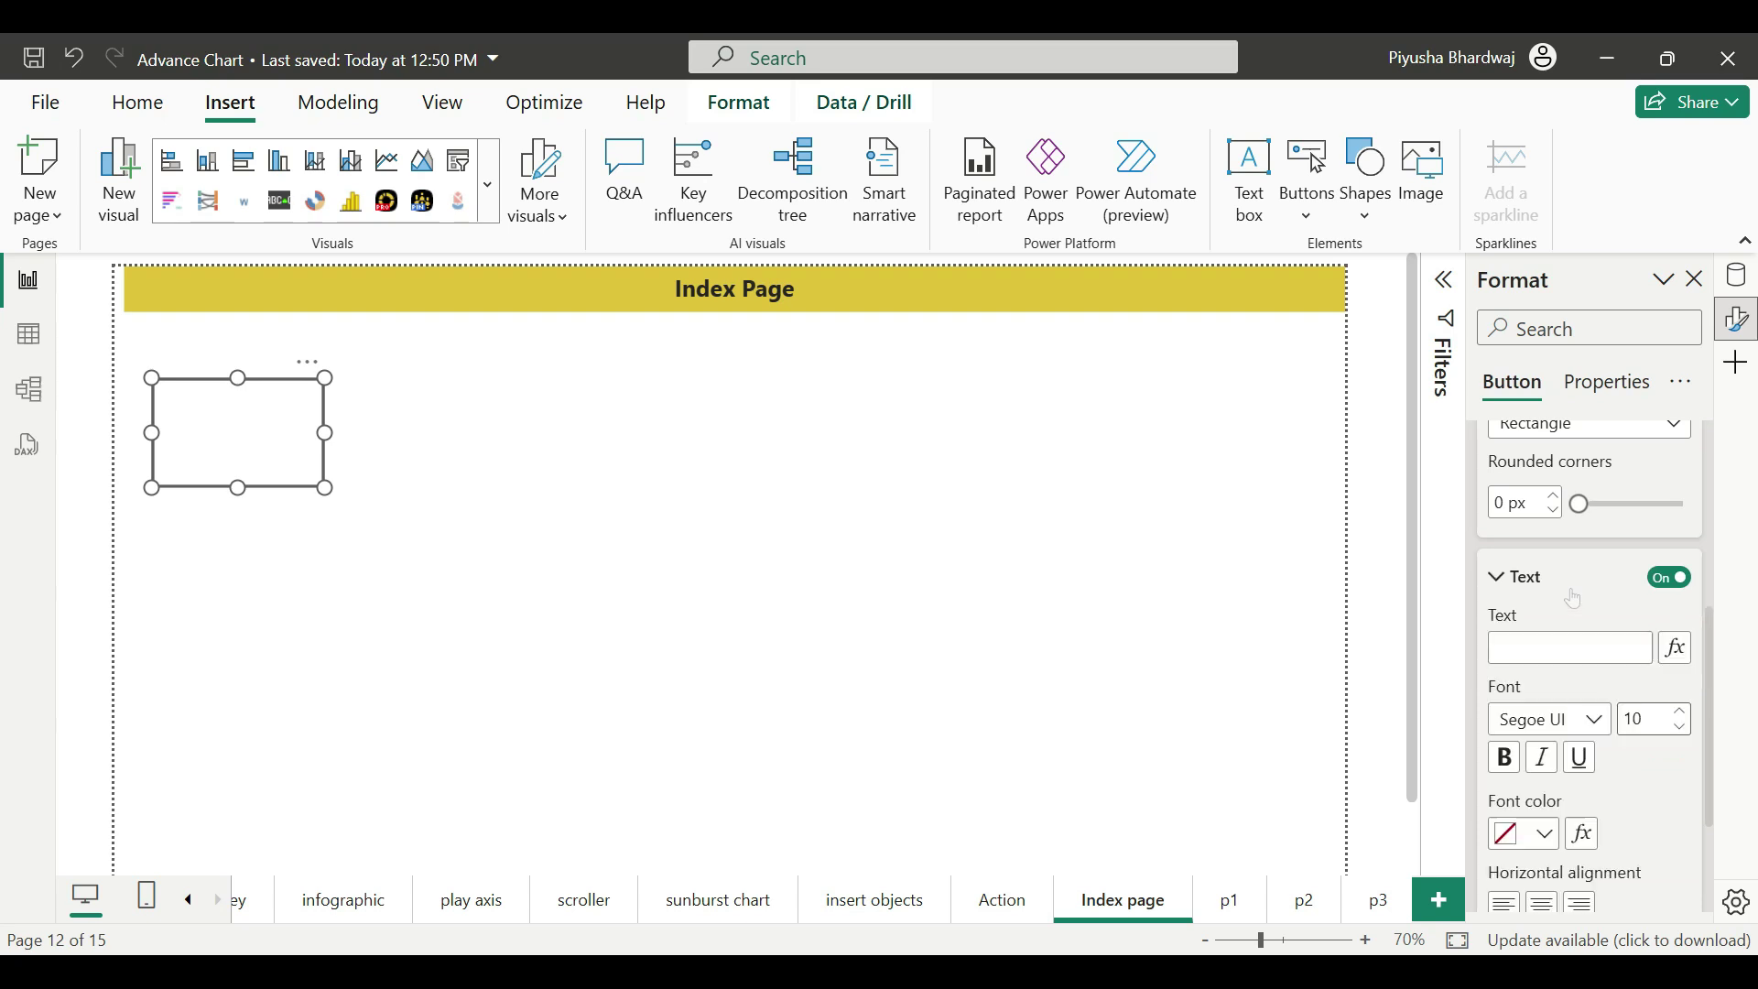
{"action": "scroll", "coordinate": [1573, 599], "scroll_direction": "down", "scroll_amount": 3}
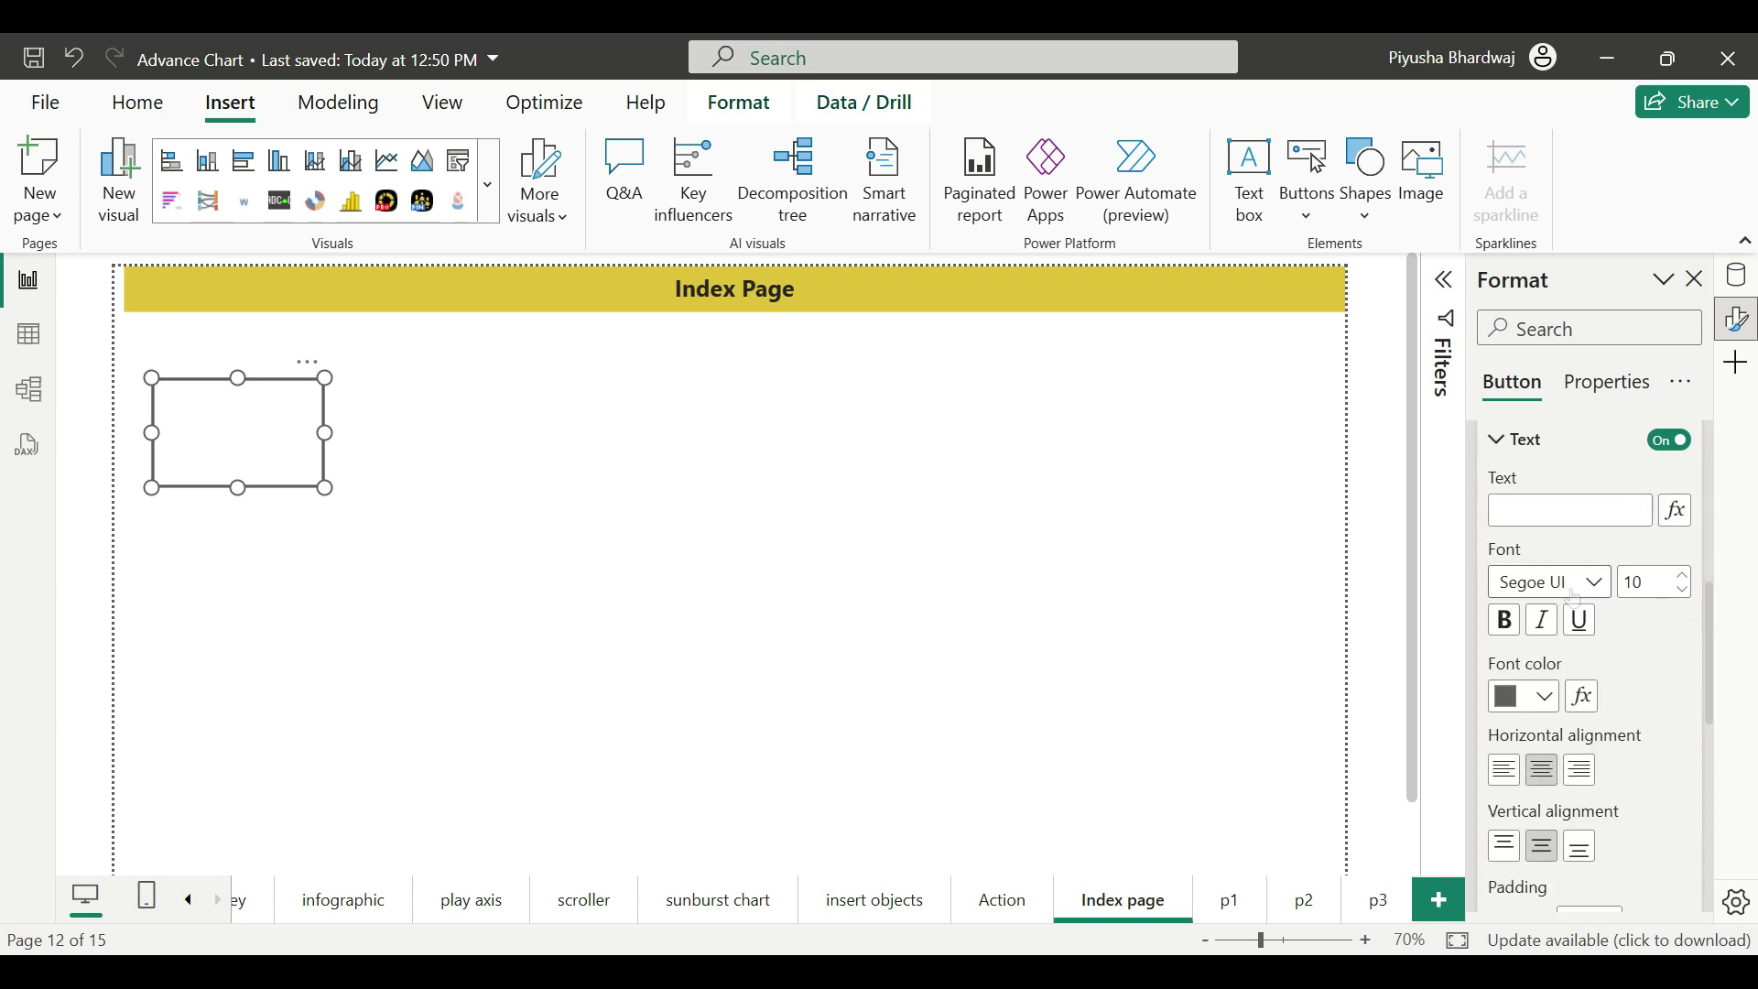
{"action": "left_click", "coordinate": [1571, 511]}
{"action": "type", "text": "P1"}
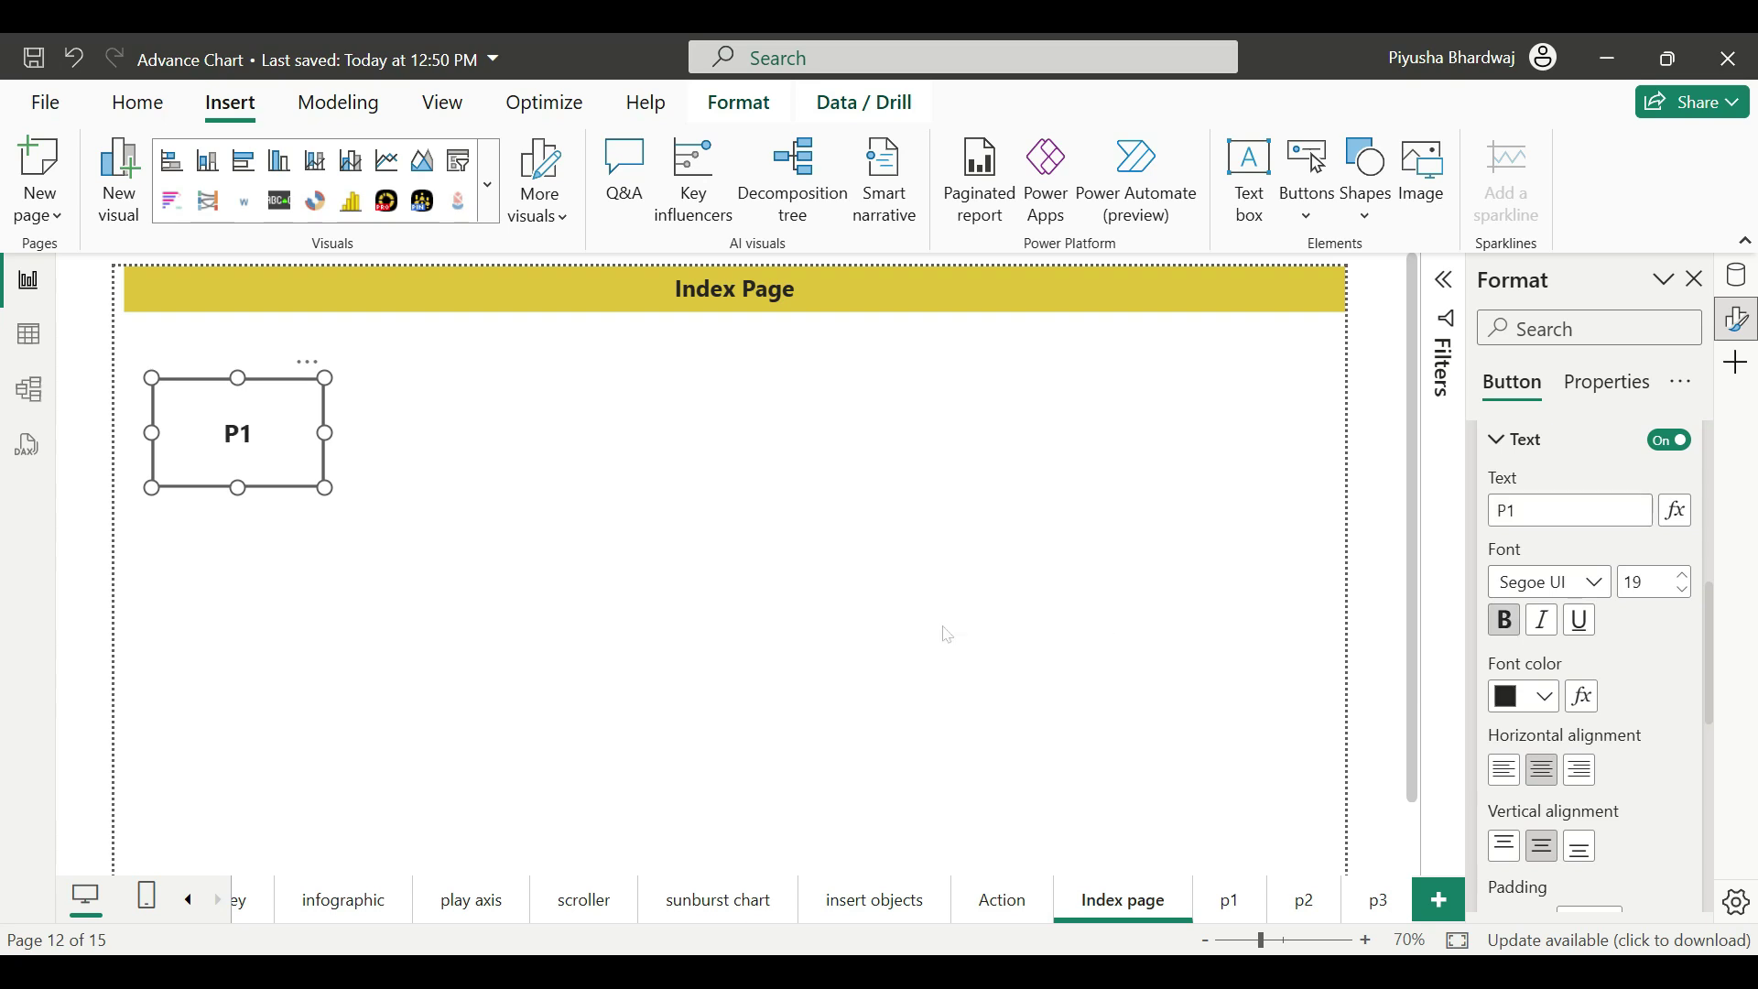
- Set the P1 button's background color to blue
{"action": "scroll", "coordinate": [1593, 641], "scroll_direction": "down", "scroll_amount": 5}
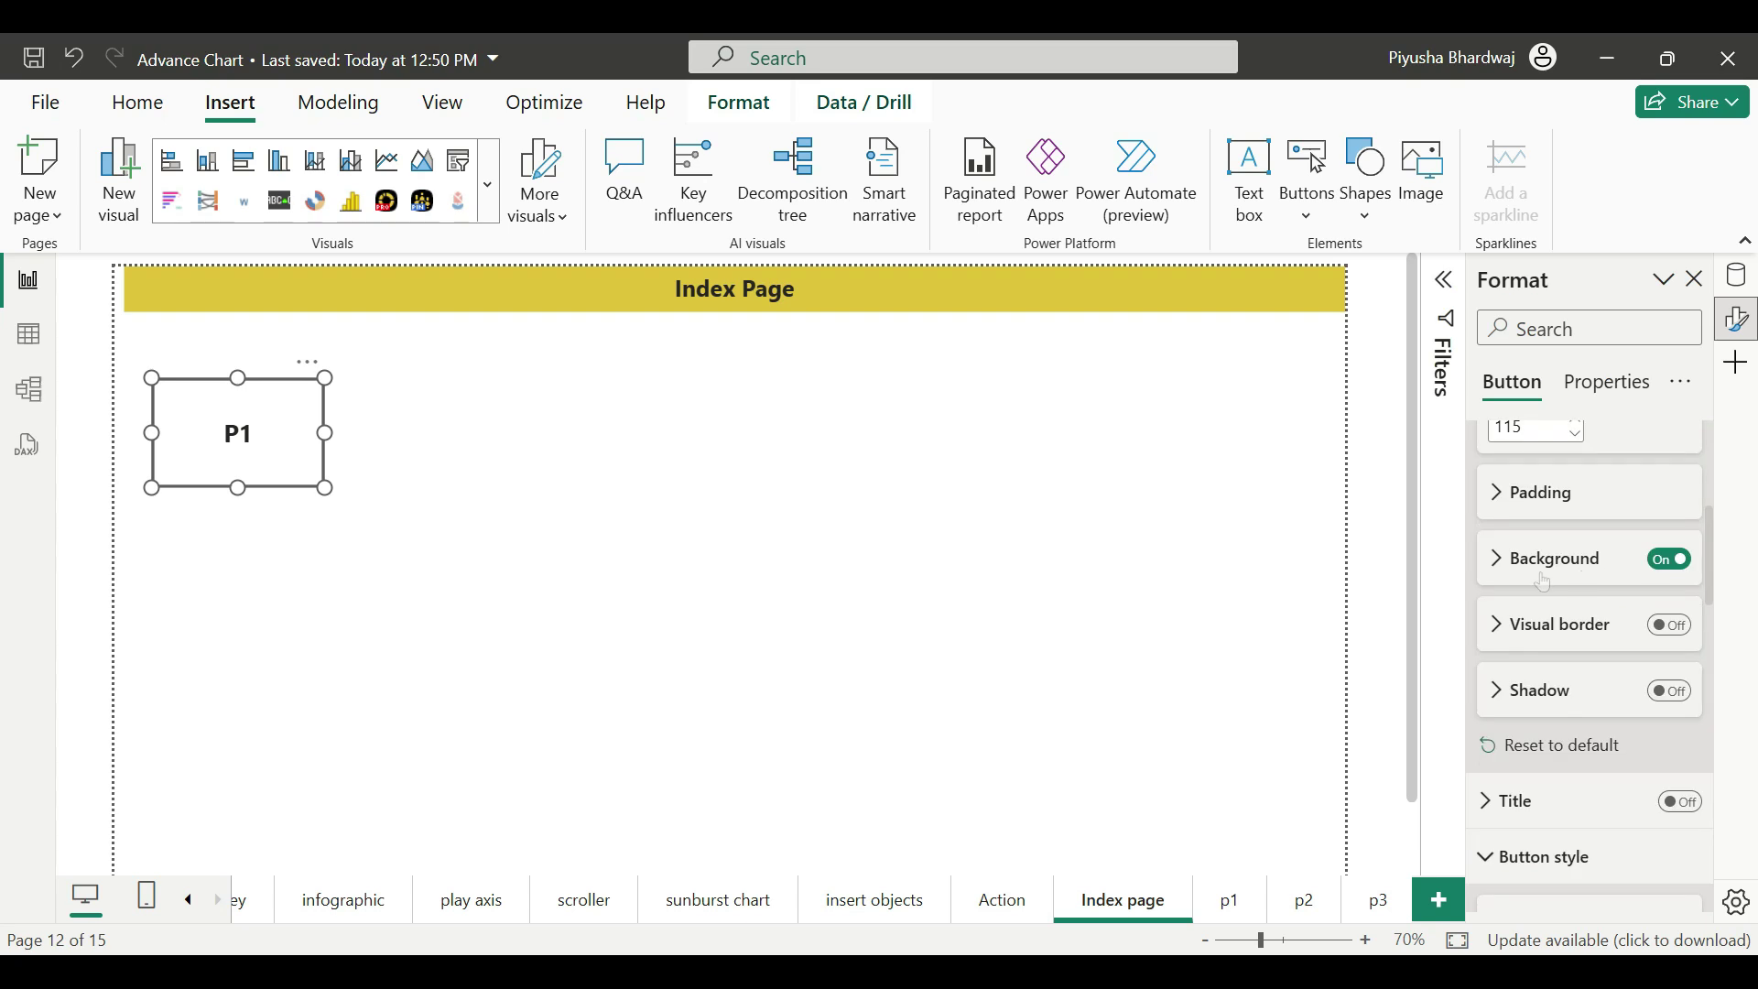
{"action": "left_click", "coordinate": [1544, 577]}
{"action": "left_click", "coordinate": [1546, 630]}
{"action": "left_click", "coordinate": [1461, 507]}
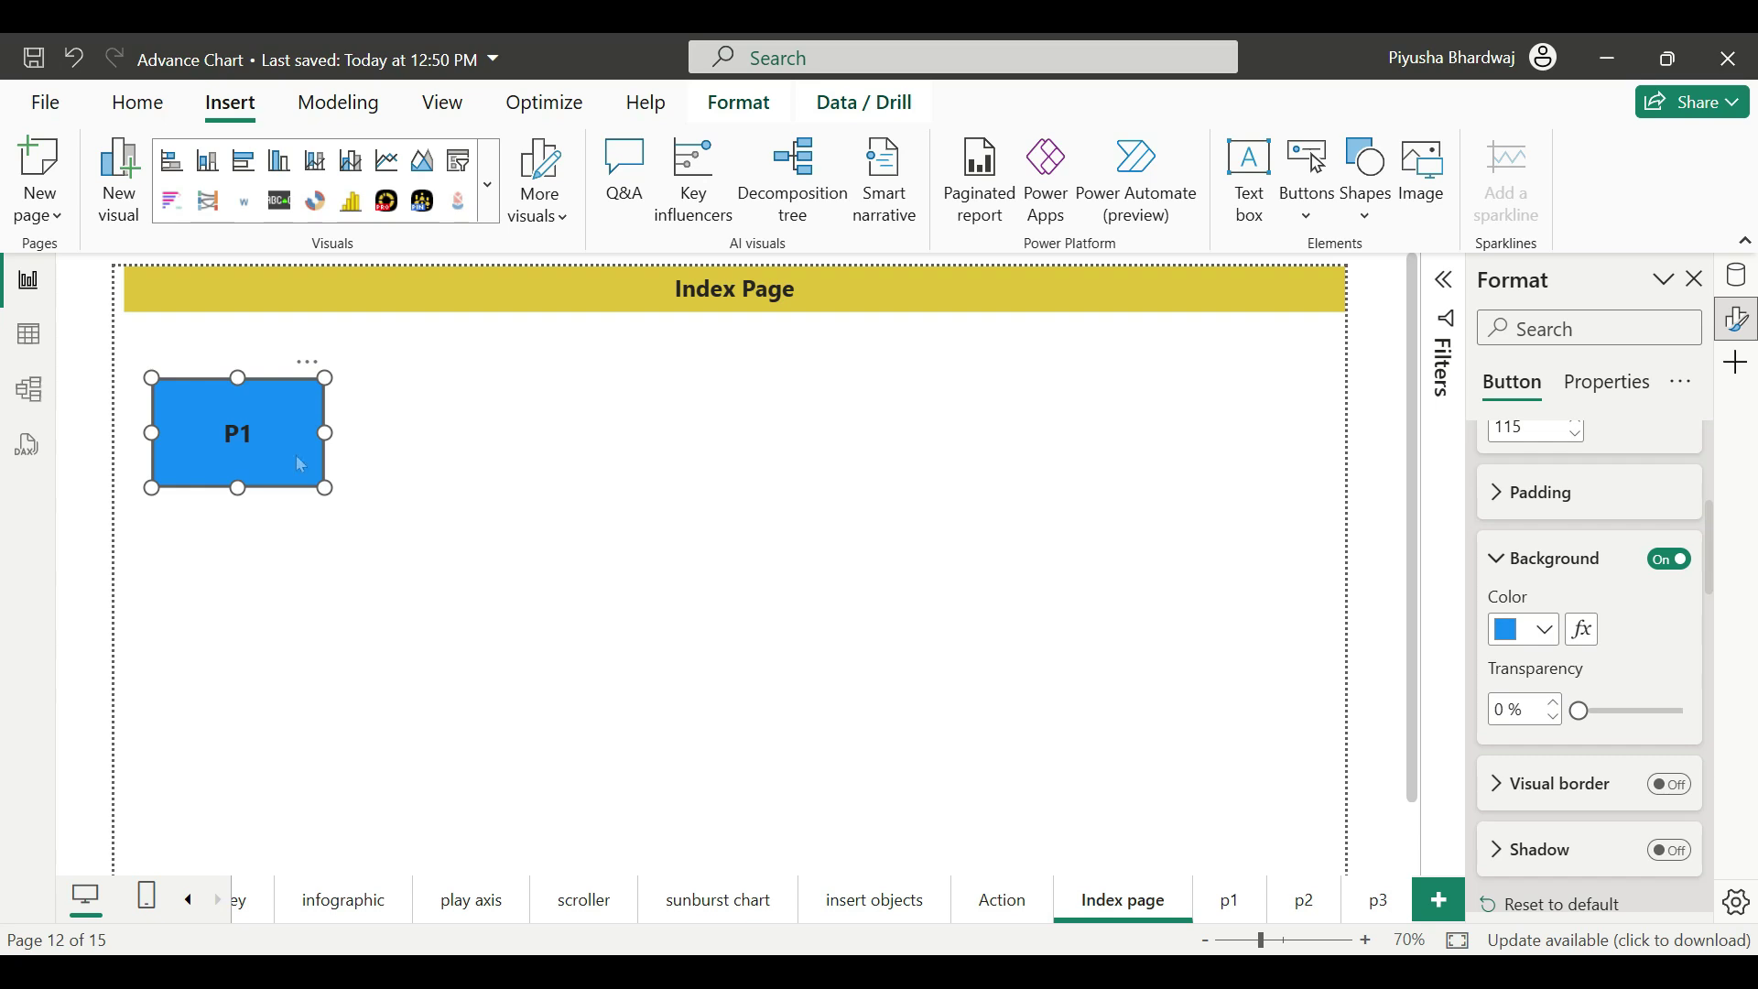
- Make two copies of the P1 button, line them up in a row to its right and label them "P2" and "P3"
{"action": "key", "text": "ctrl+c"}
{"action": "key", "text": "ctrl+v"}
{"action": "left_click_drag", "start_coordinate": [295, 454], "coordinate": [746, 448]}
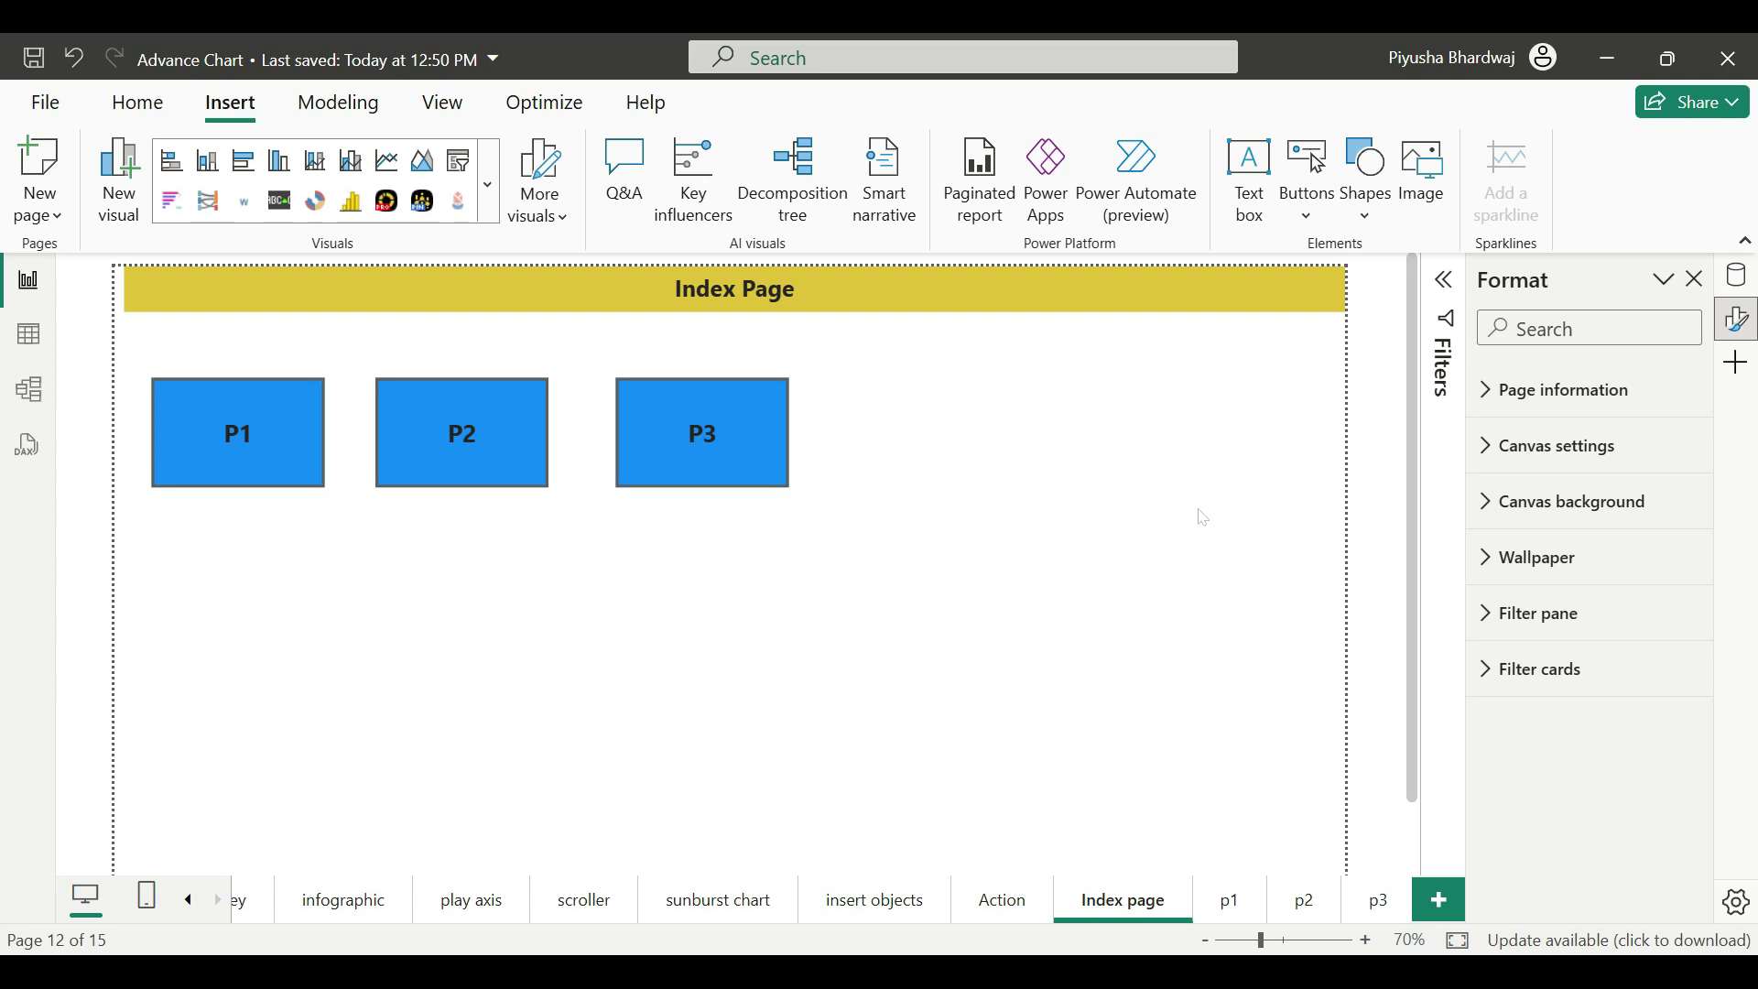
- Turn on the P1 button's action and set it to Page navigation with p1 as the destination
{"action": "left_click", "coordinate": [276, 455]}
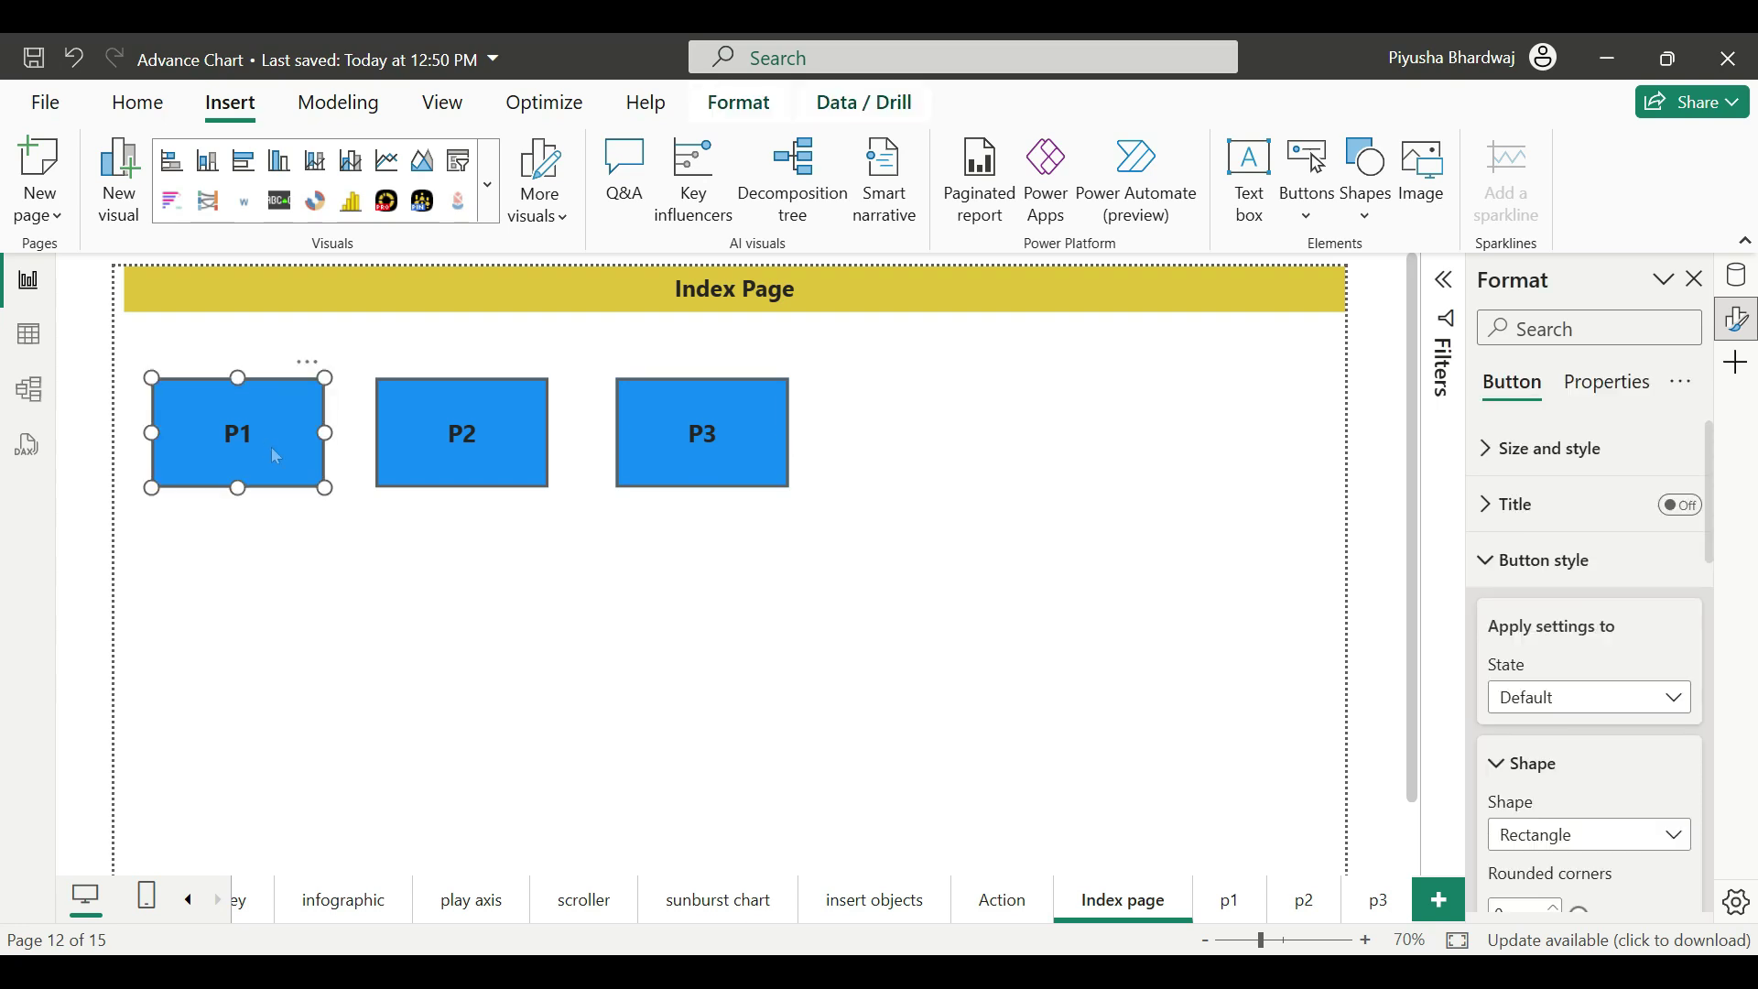
{"action": "scroll", "coordinate": [1612, 766], "scroll_direction": "down", "scroll_amount": 5}
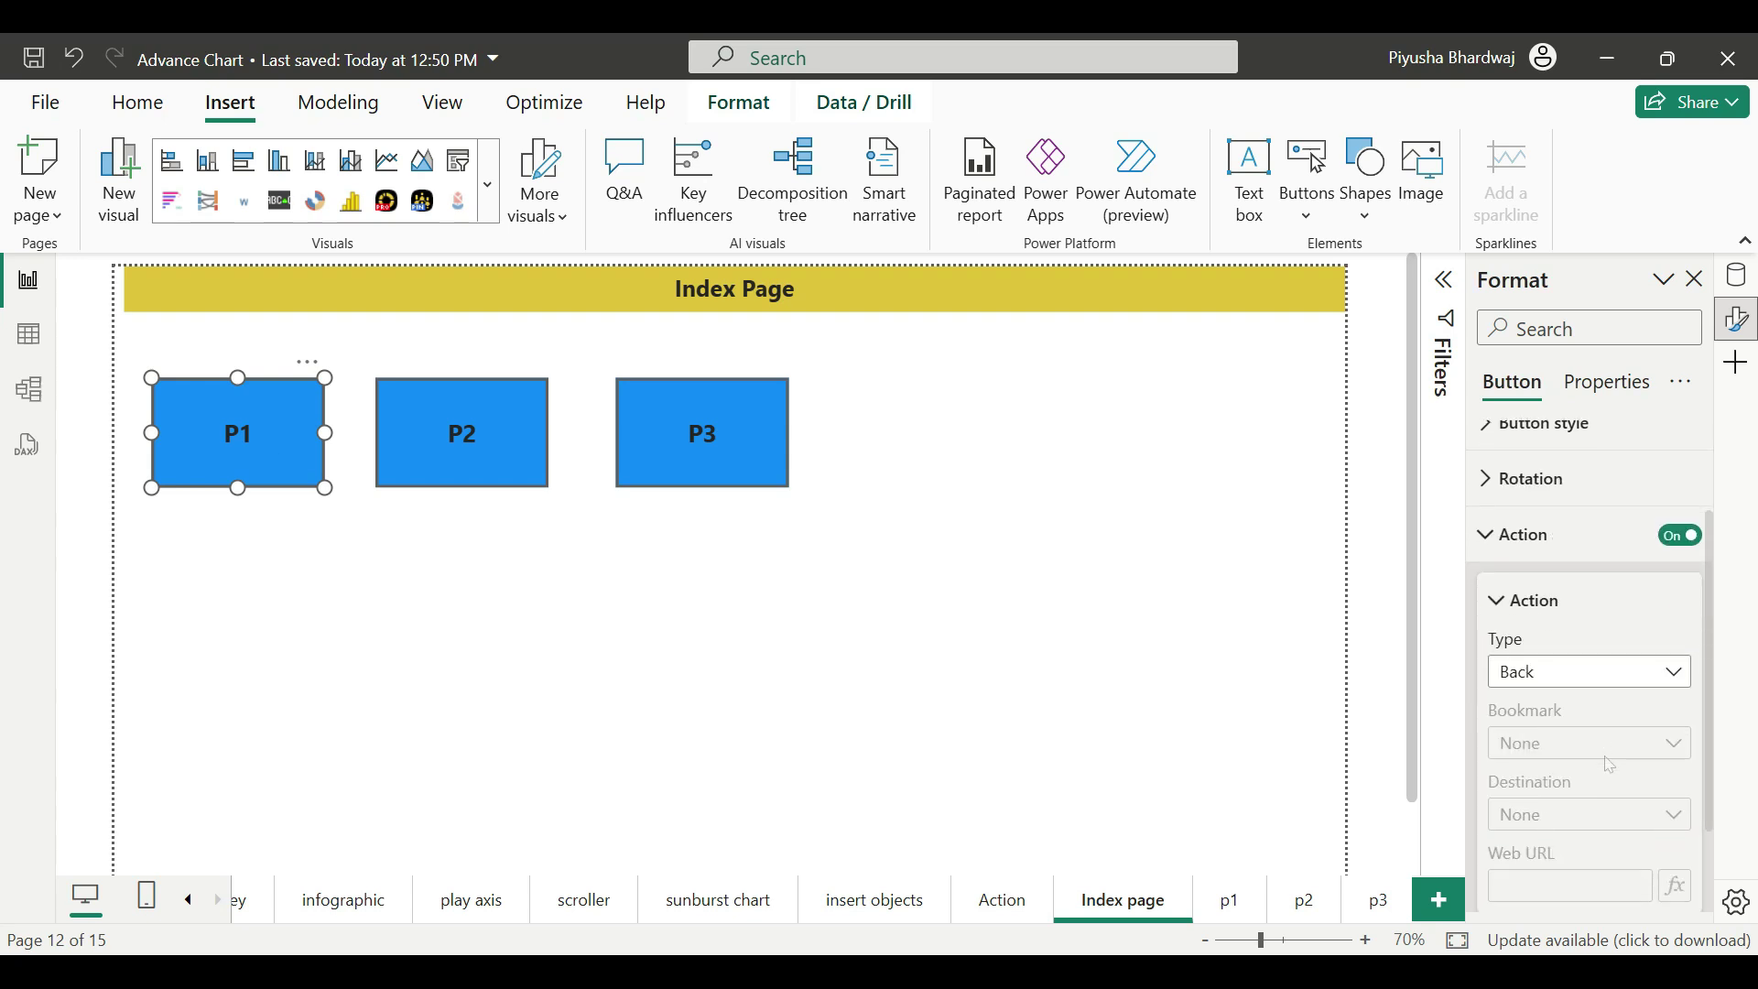
{"action": "scroll", "coordinate": [1612, 766], "scroll_direction": "down", "scroll_amount": 2}
{"action": "left_click", "coordinate": [1674, 552]}
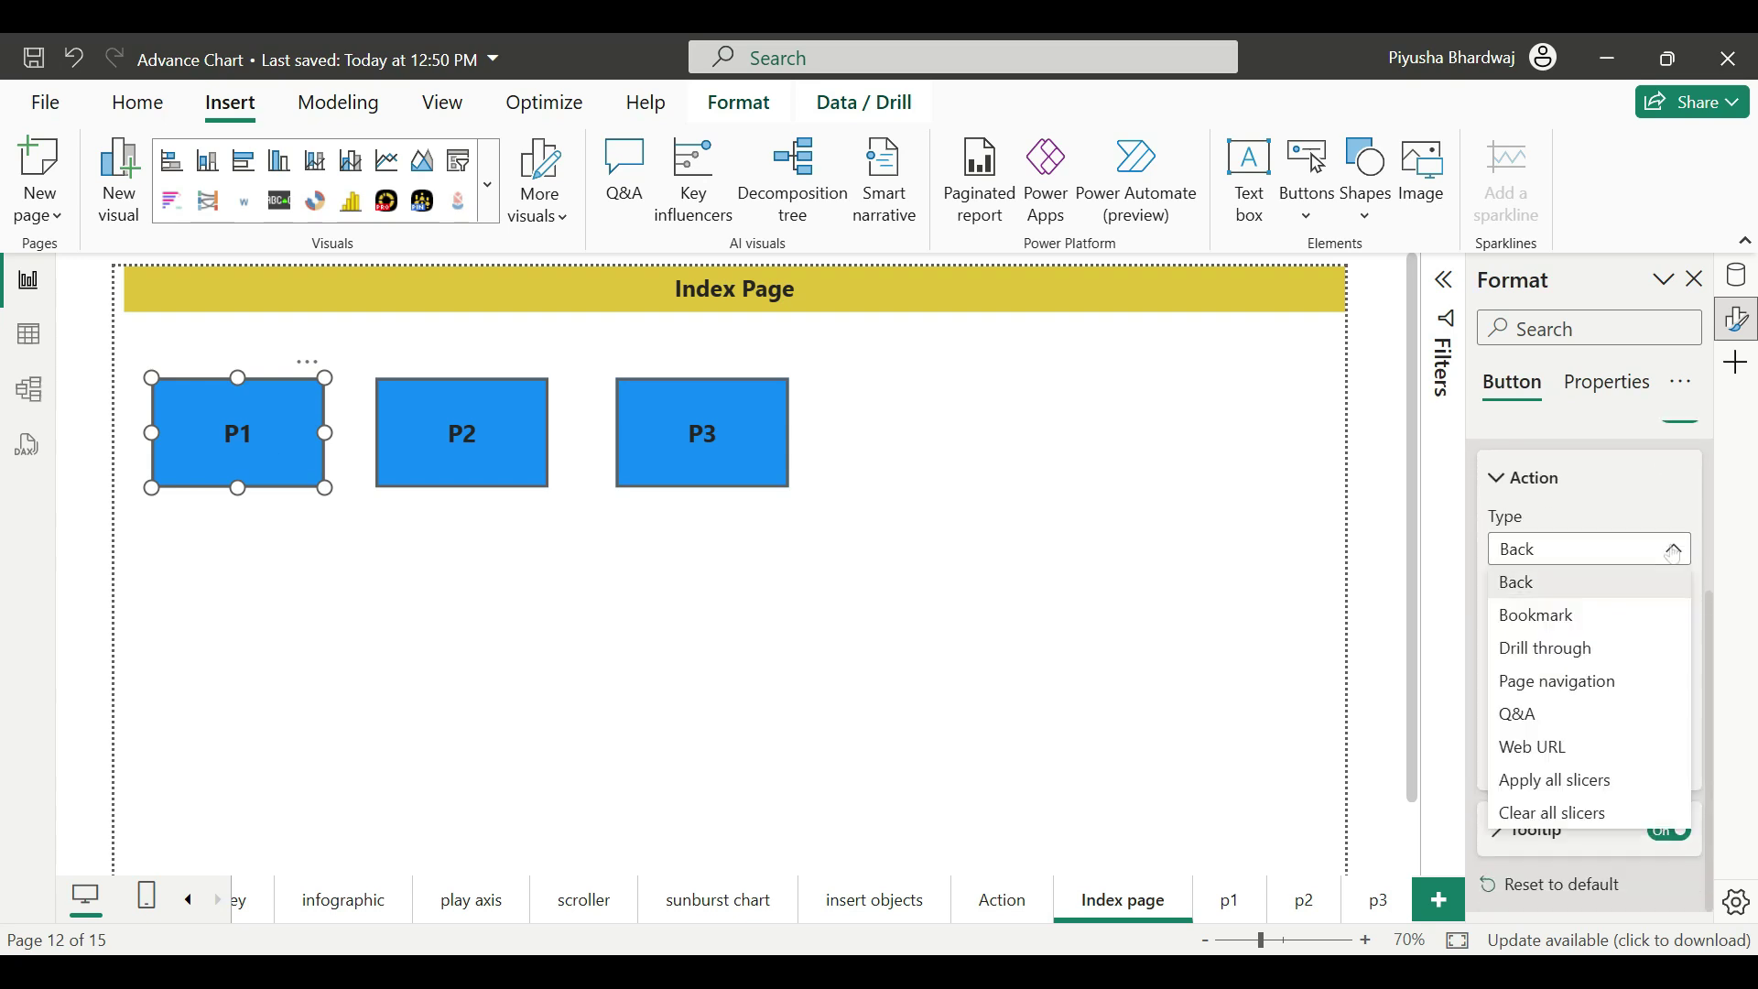
{"action": "left_click", "coordinate": [1586, 689]}
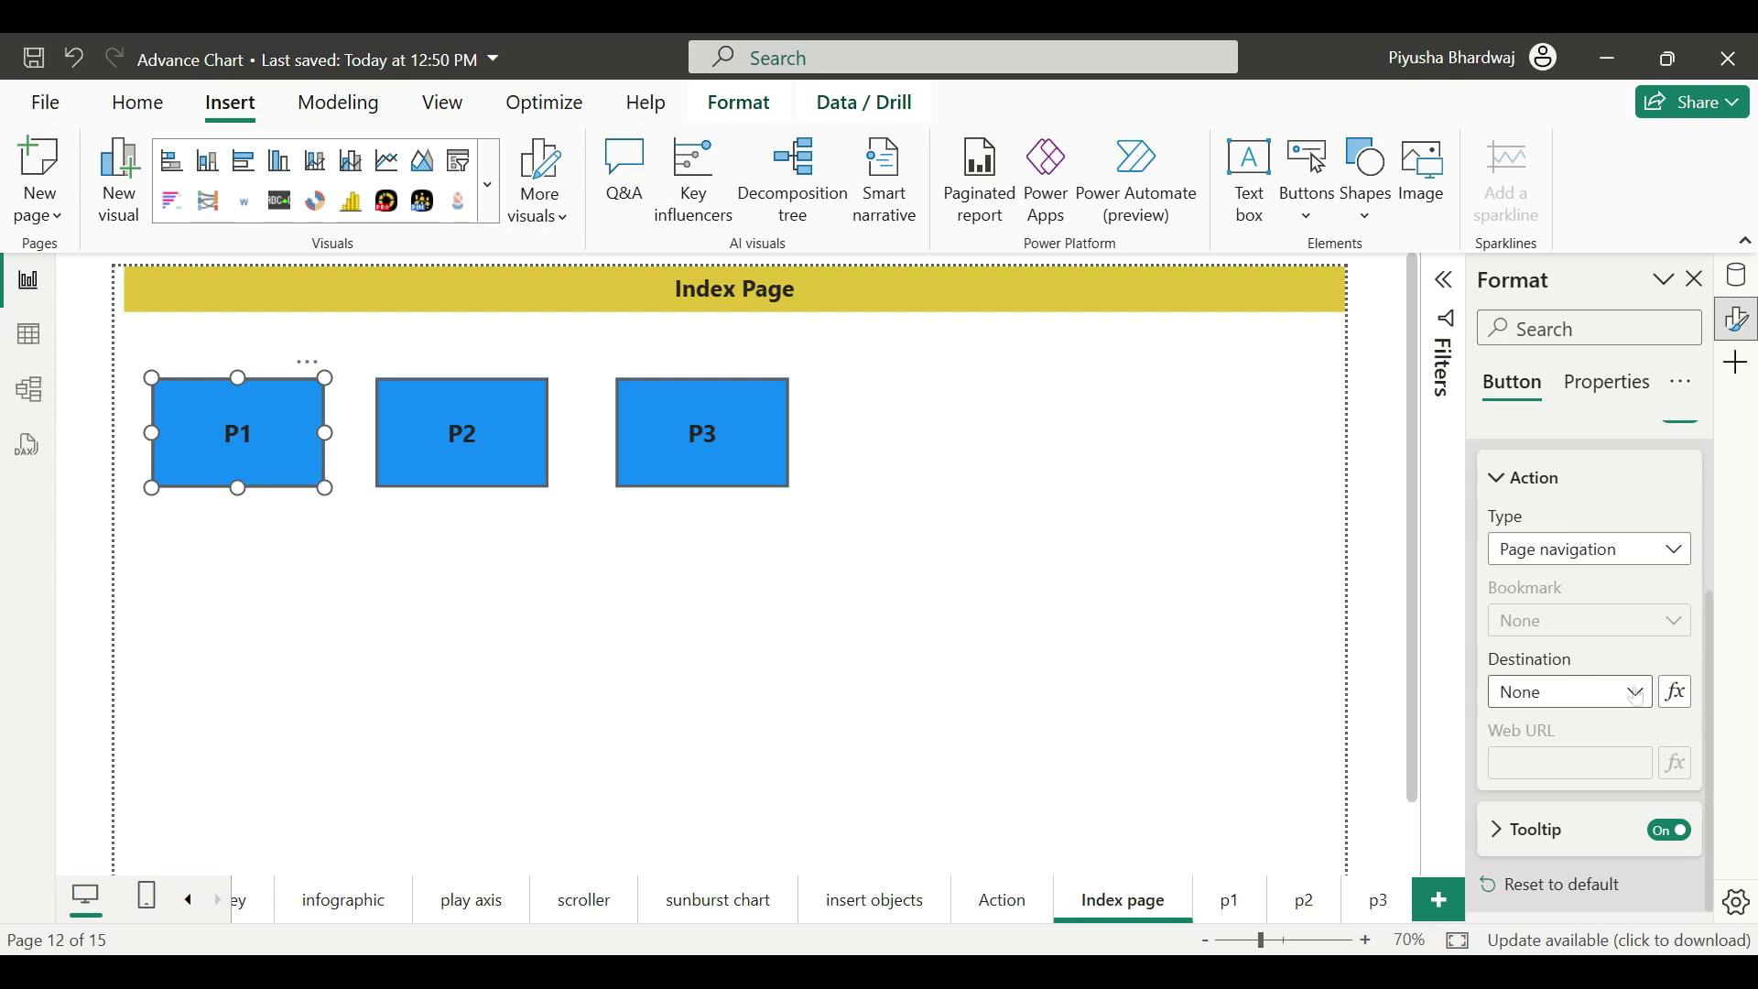
{"action": "left_click", "coordinate": [1587, 692]}
{"action": "left_click", "coordinate": [1529, 593]}
- Turn on the P2 button's action and set it to Page navigation with p2 as the destination
{"action": "left_click", "coordinate": [464, 446]}
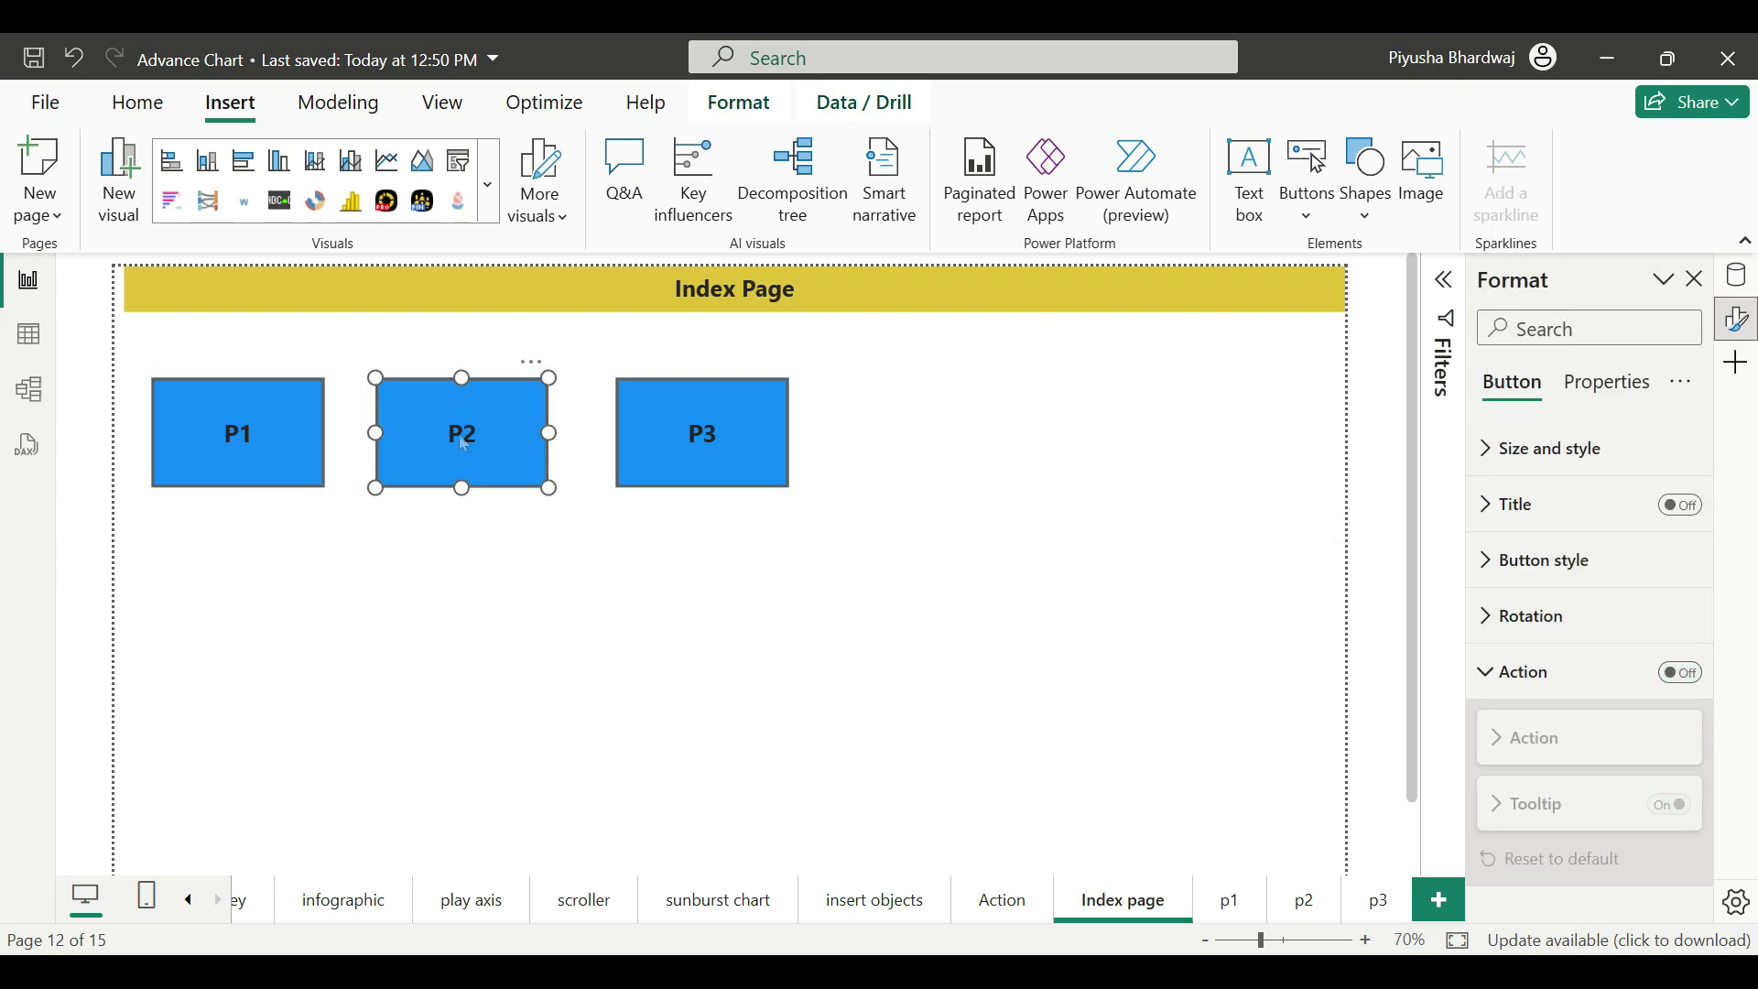
{"action": "left_click", "coordinate": [1682, 673]}
{"action": "scroll", "coordinate": [1594, 641], "scroll_direction": "down", "scroll_amount": 4}
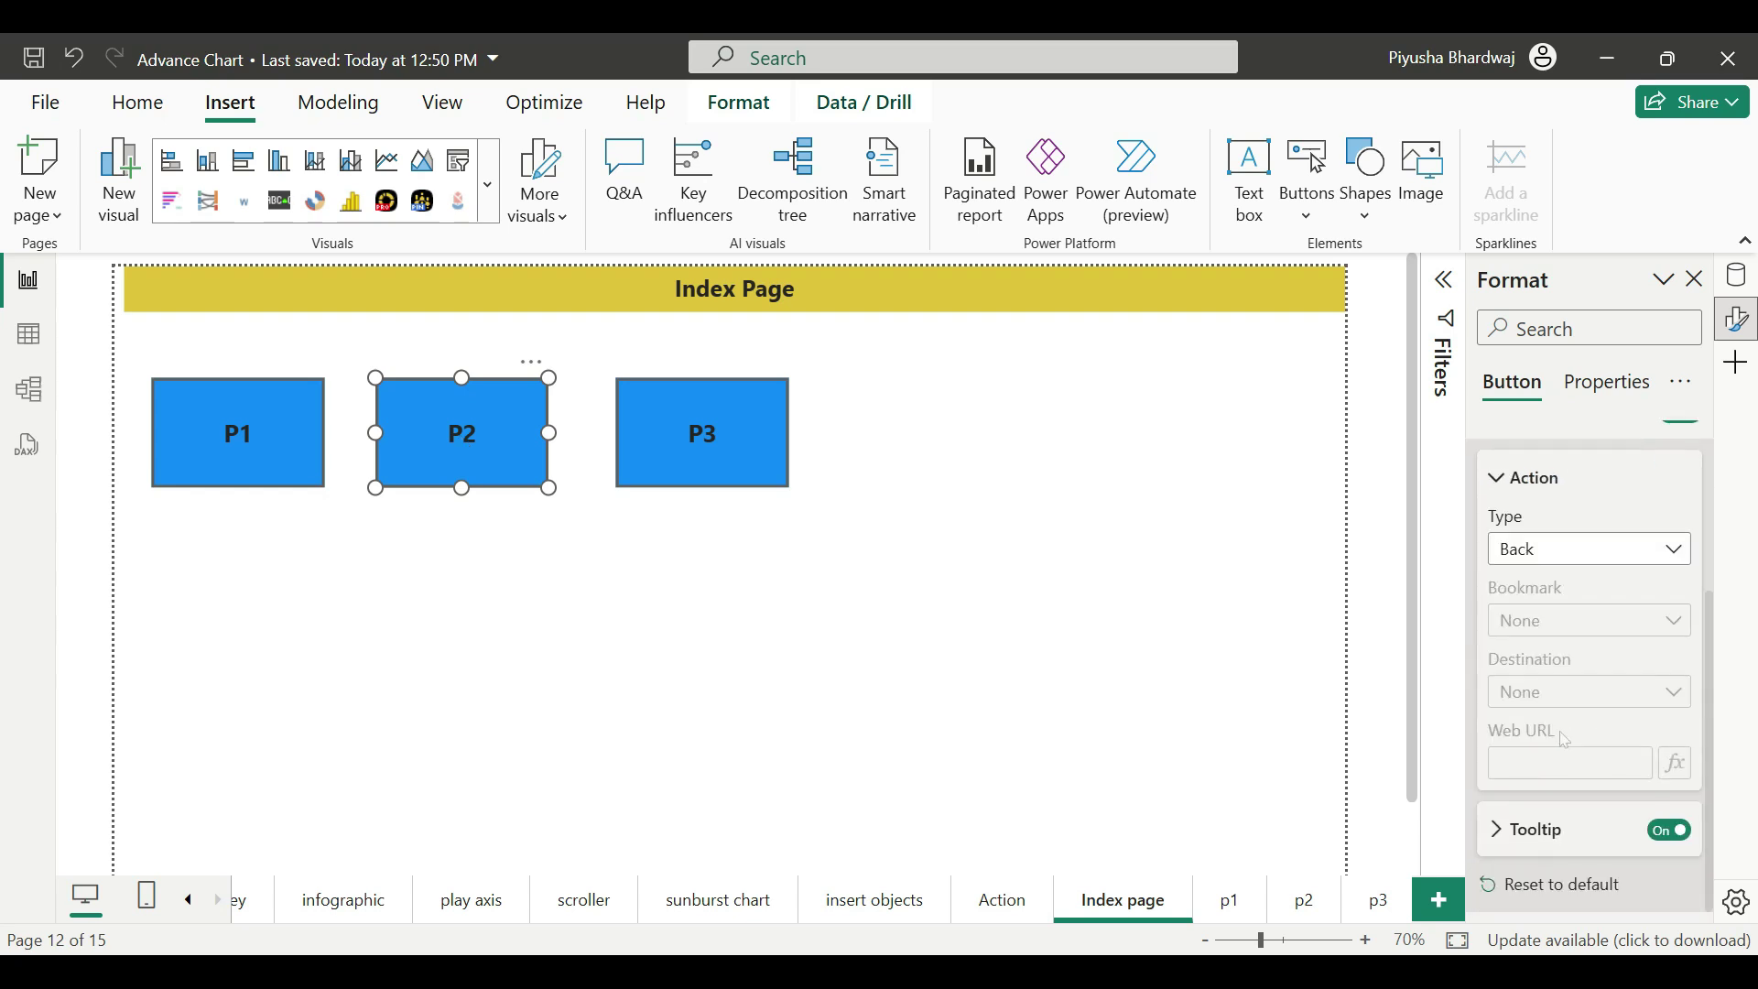
{"action": "left_click", "coordinate": [1604, 549]}
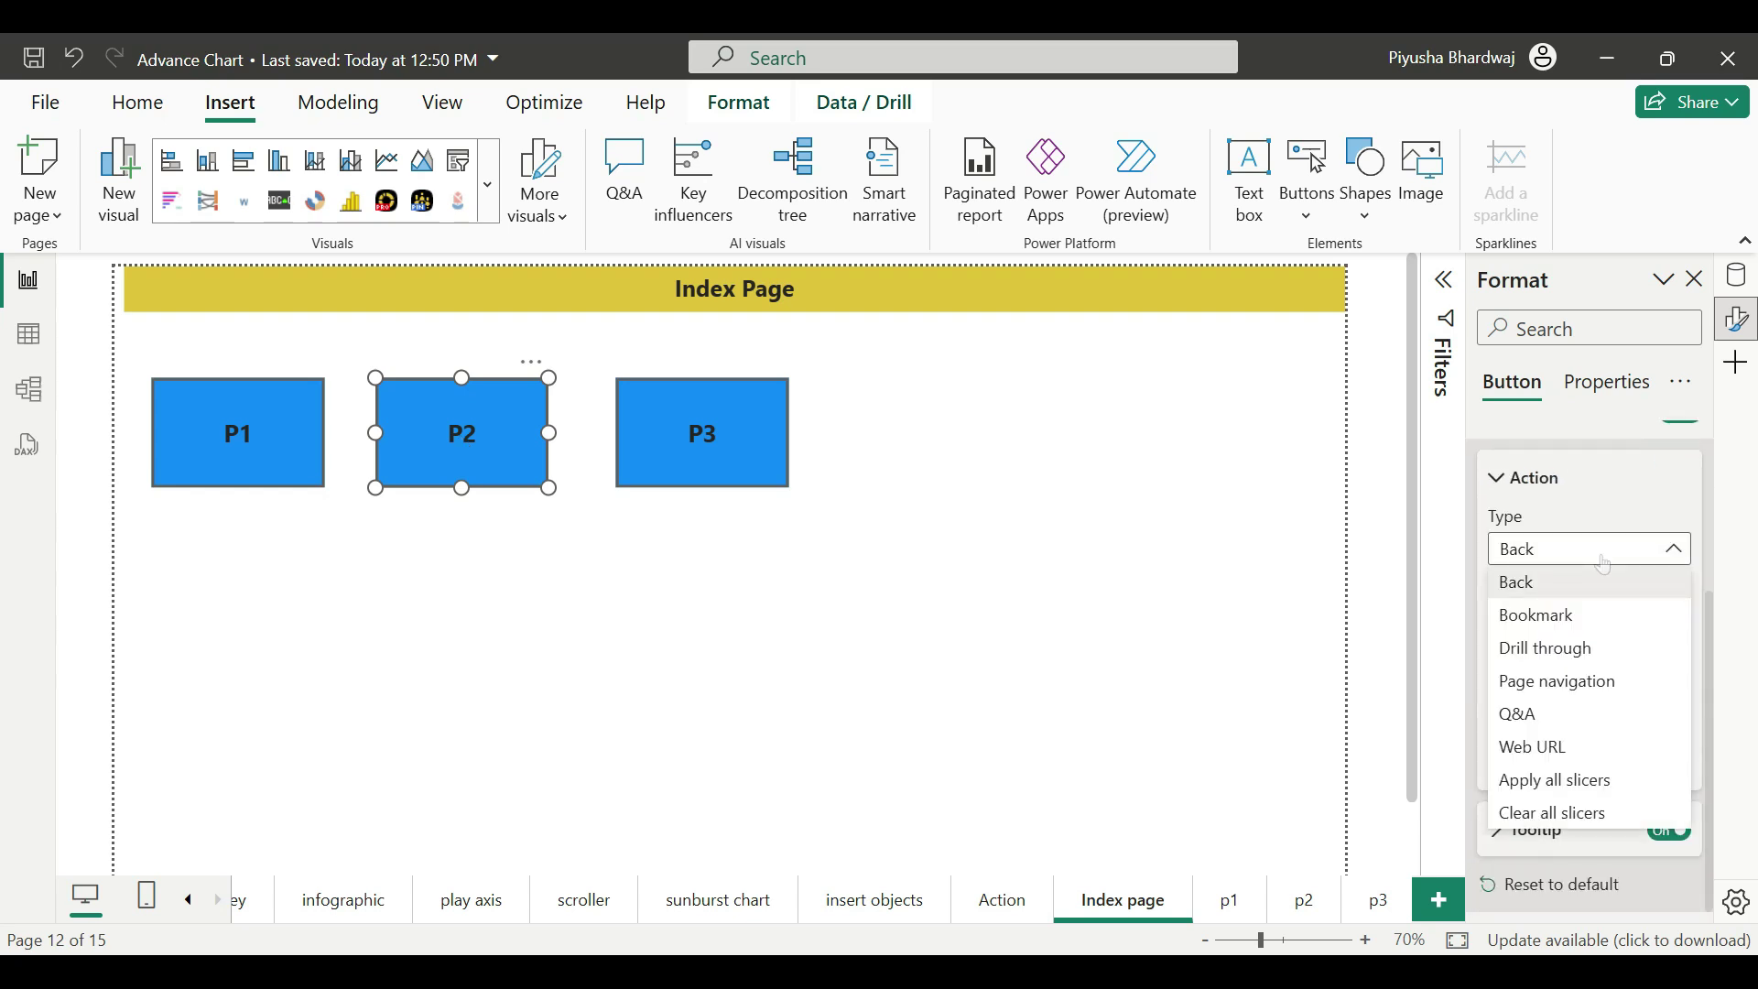
{"action": "left_click", "coordinate": [1550, 683]}
{"action": "left_click", "coordinate": [1551, 693]}
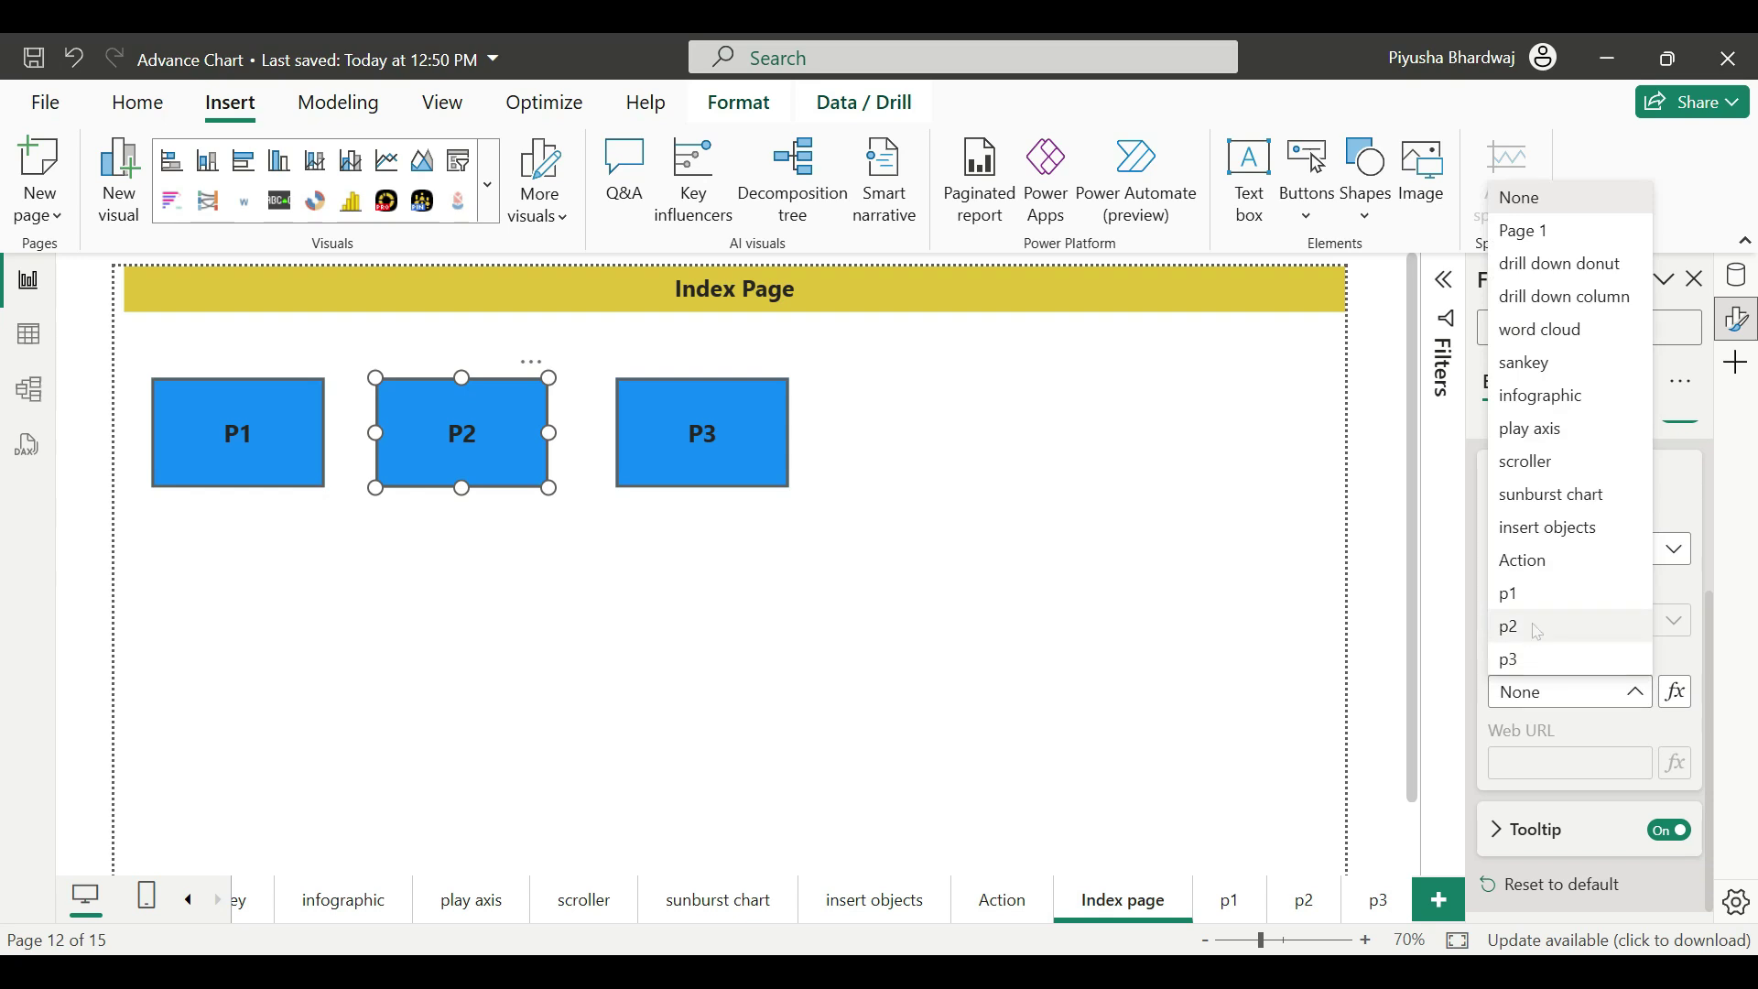
{"action": "left_click", "coordinate": [1539, 630]}
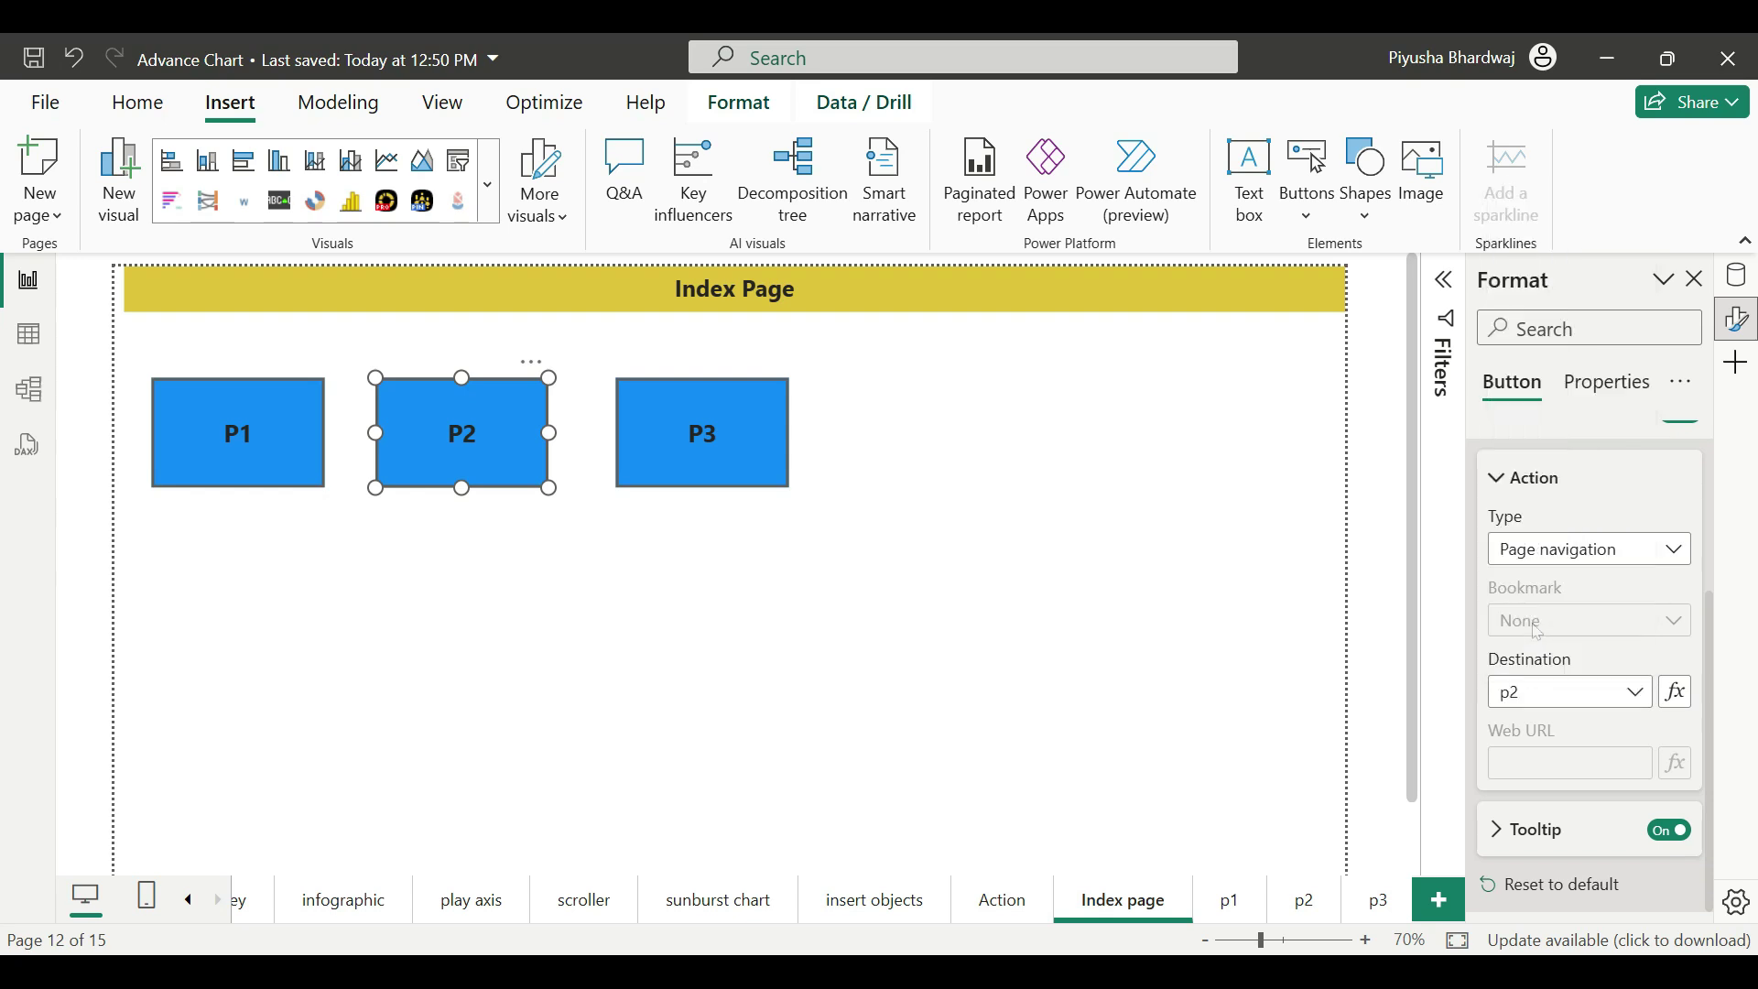
- Turn on the P3 button's action and set it to Page navigation with p3 as the destination
{"action": "left_click", "coordinate": [774, 444]}
{"action": "left_click", "coordinate": [1681, 673]}
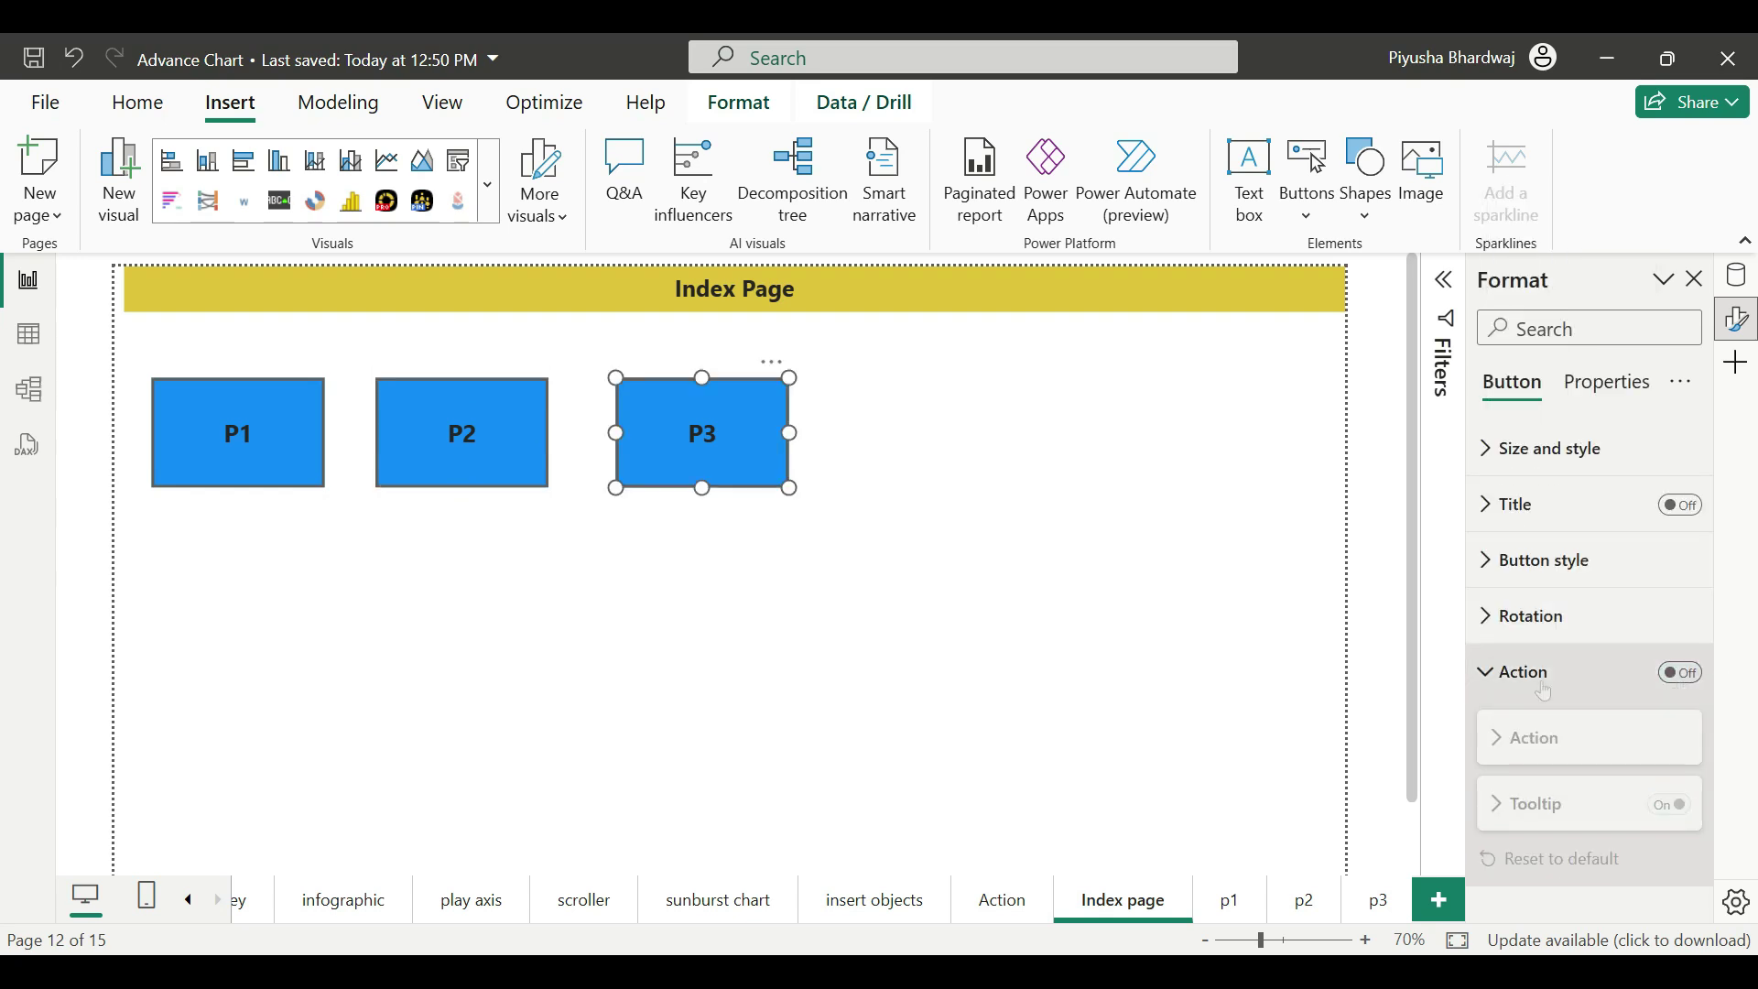
{"action": "left_click", "coordinate": [1538, 738]}
{"action": "scroll", "coordinate": [1548, 762], "scroll_direction": "down", "scroll_amount": 3}
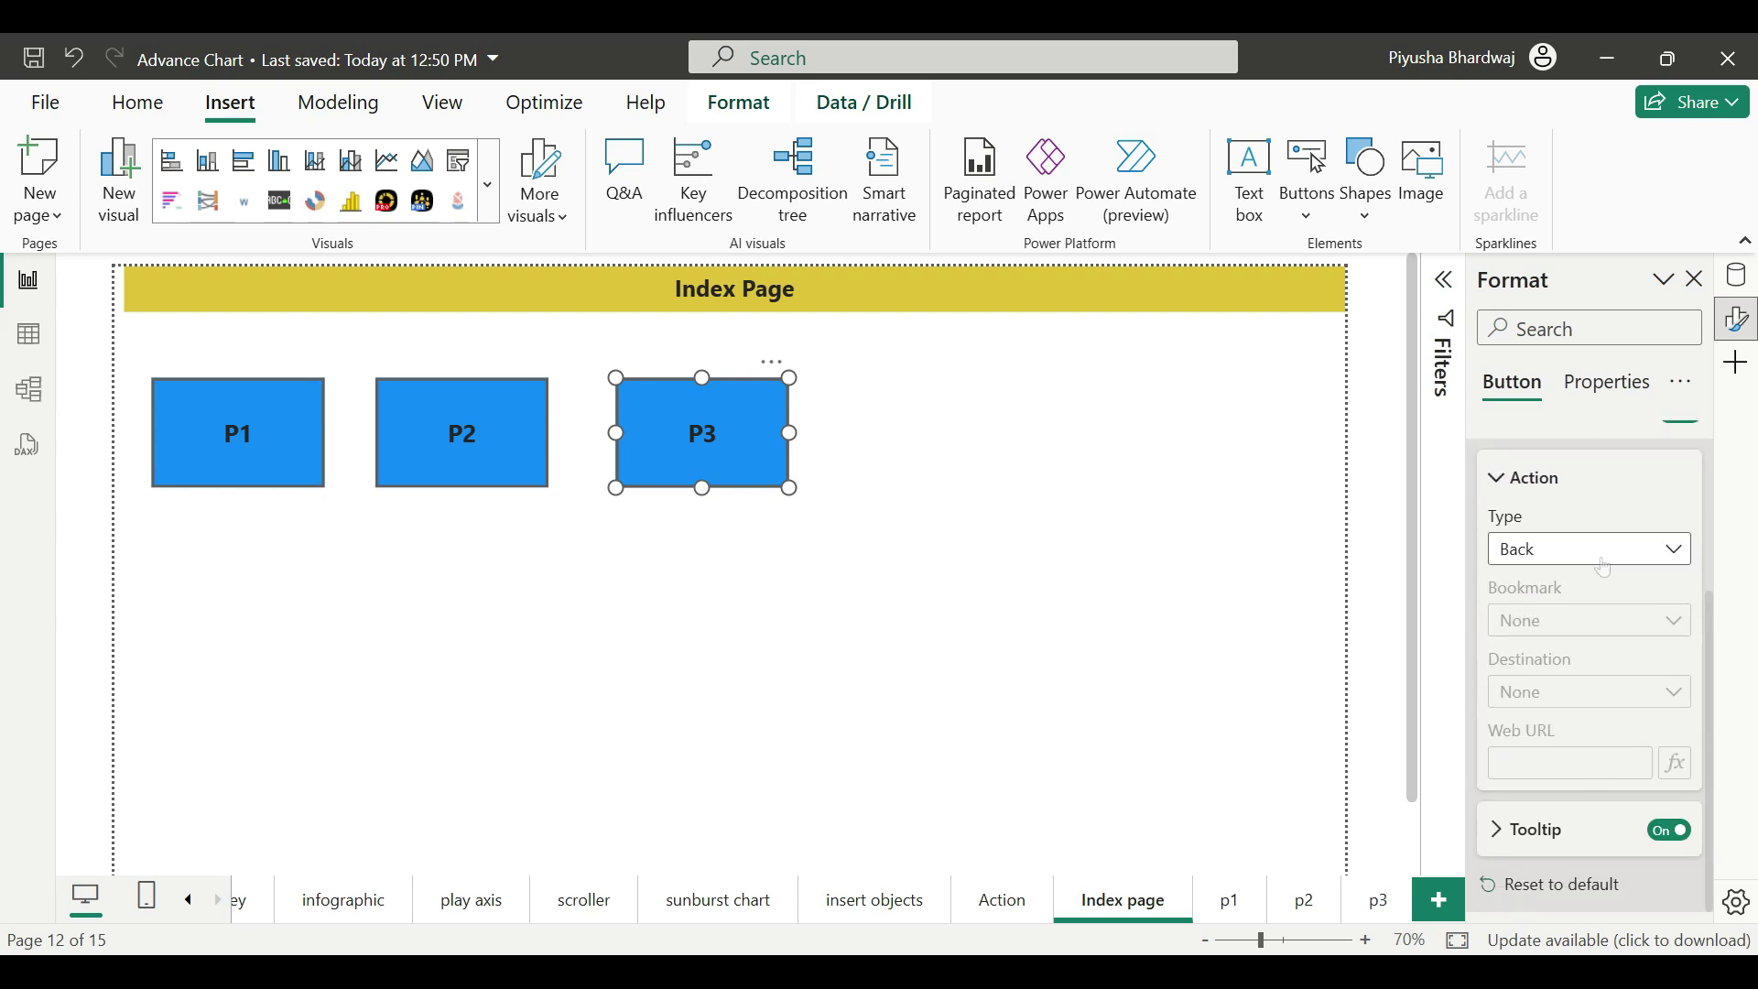
{"action": "left_click", "coordinate": [1602, 560]}
{"action": "left_click", "coordinate": [1582, 689]}
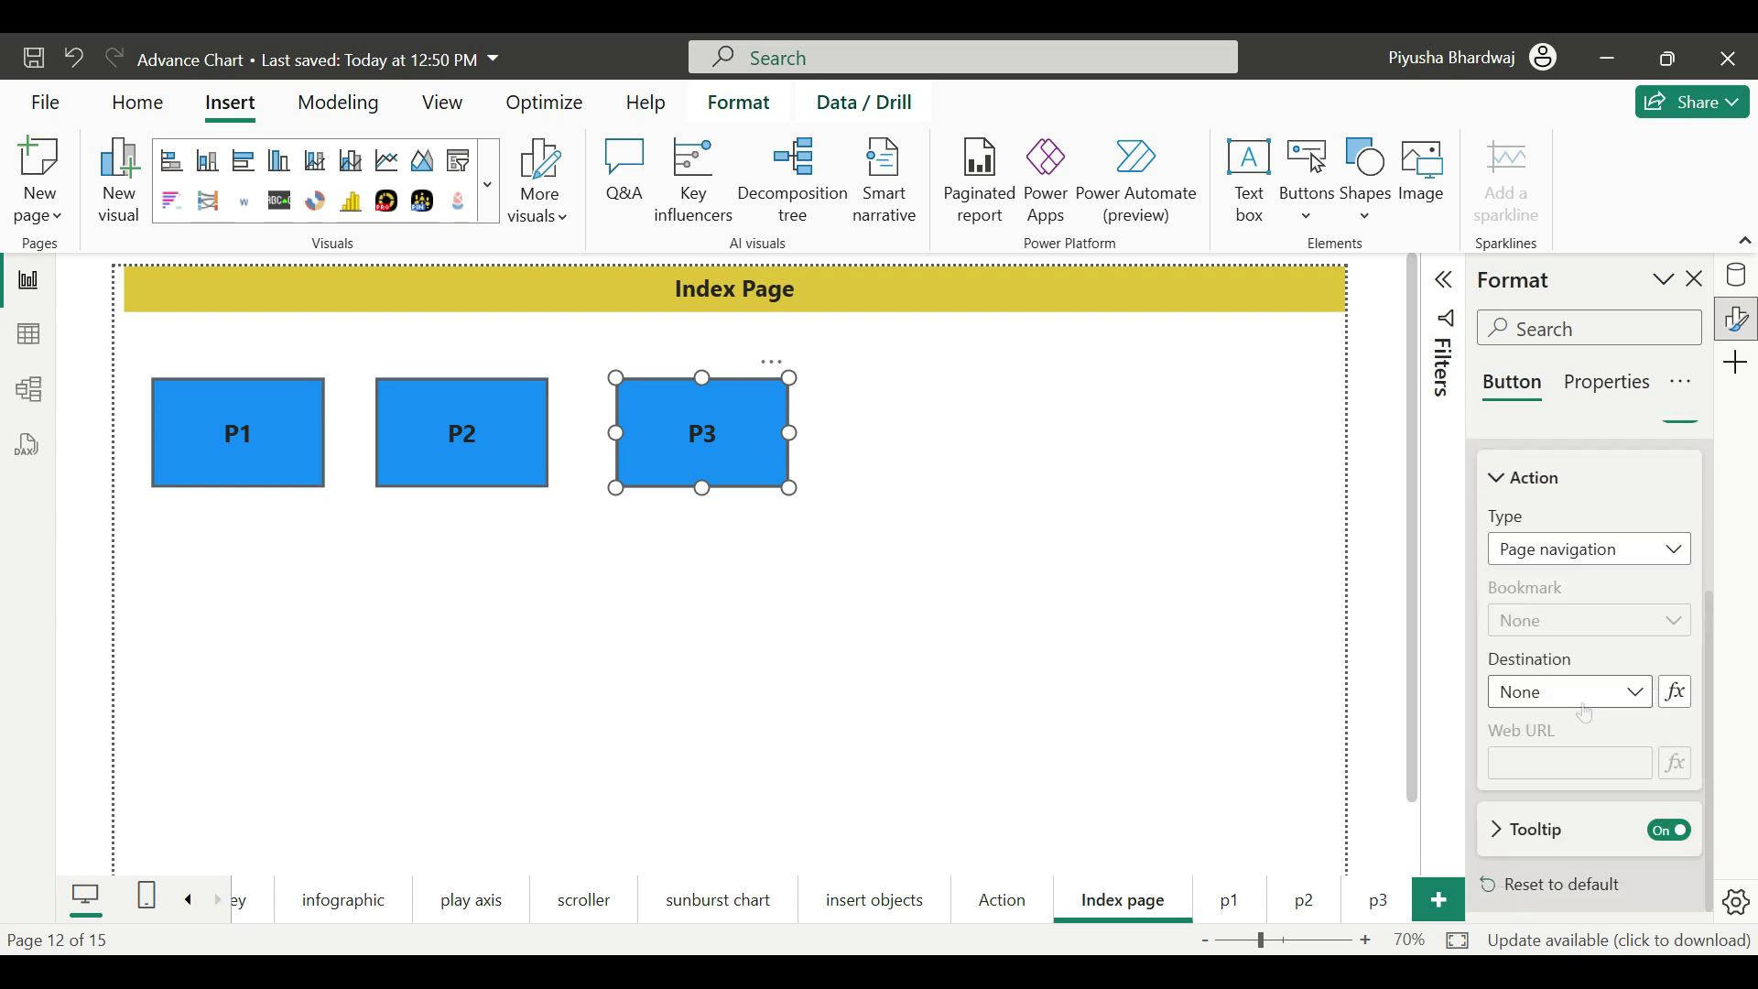
{"action": "left_click", "coordinate": [1585, 707]}
{"action": "key", "text": "Escape"}
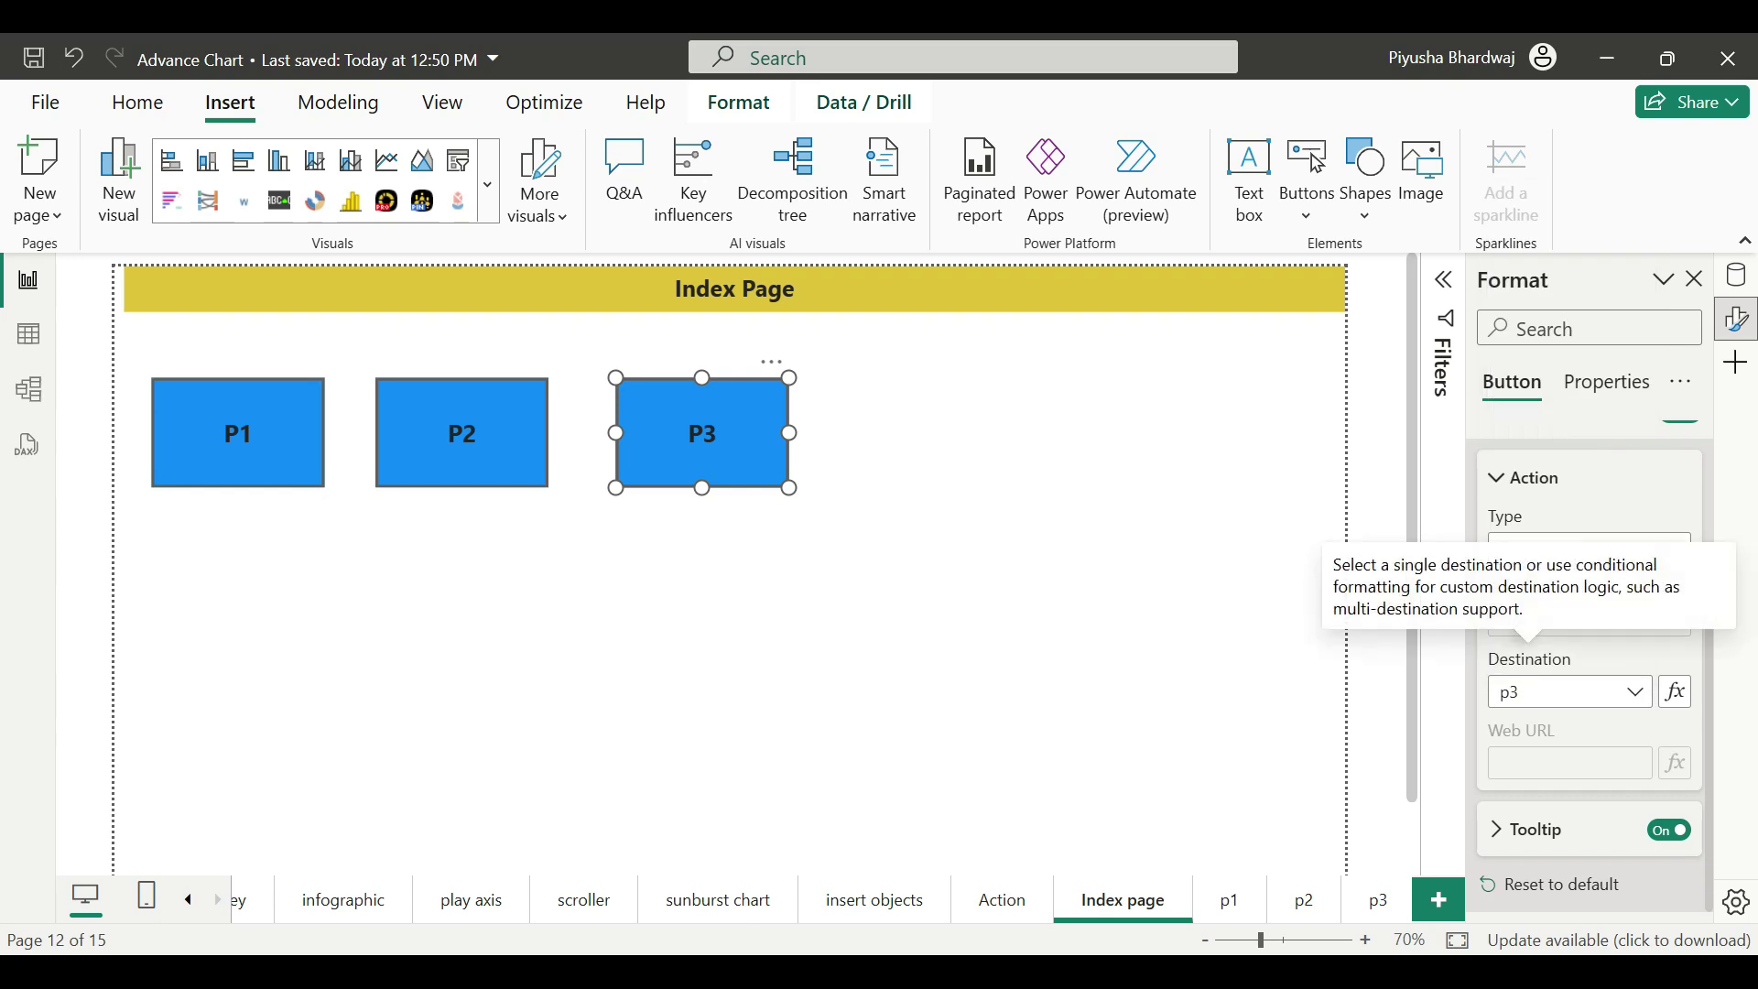
- Follow the P1 button to its page and add an enlarged Back button at the left end of the heading
{"action": "left_click", "coordinate": [243, 455]}
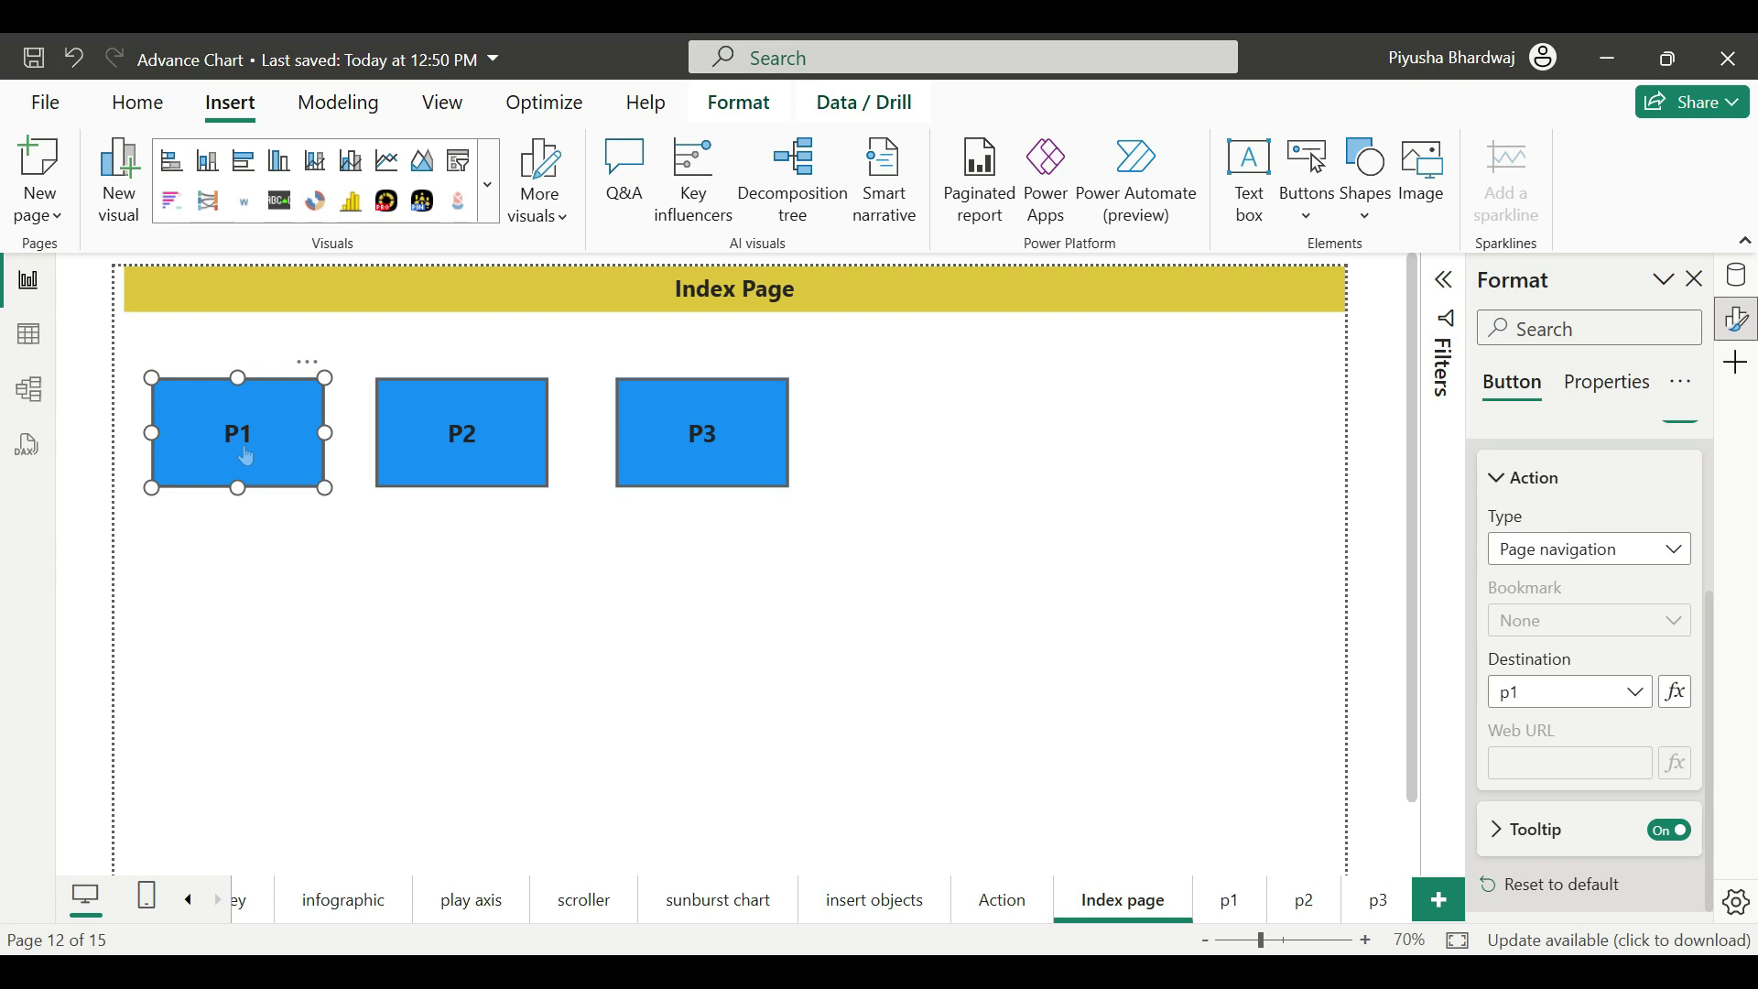
{"action": "left_click", "coordinate": [246, 455], "text": "ctrl"}
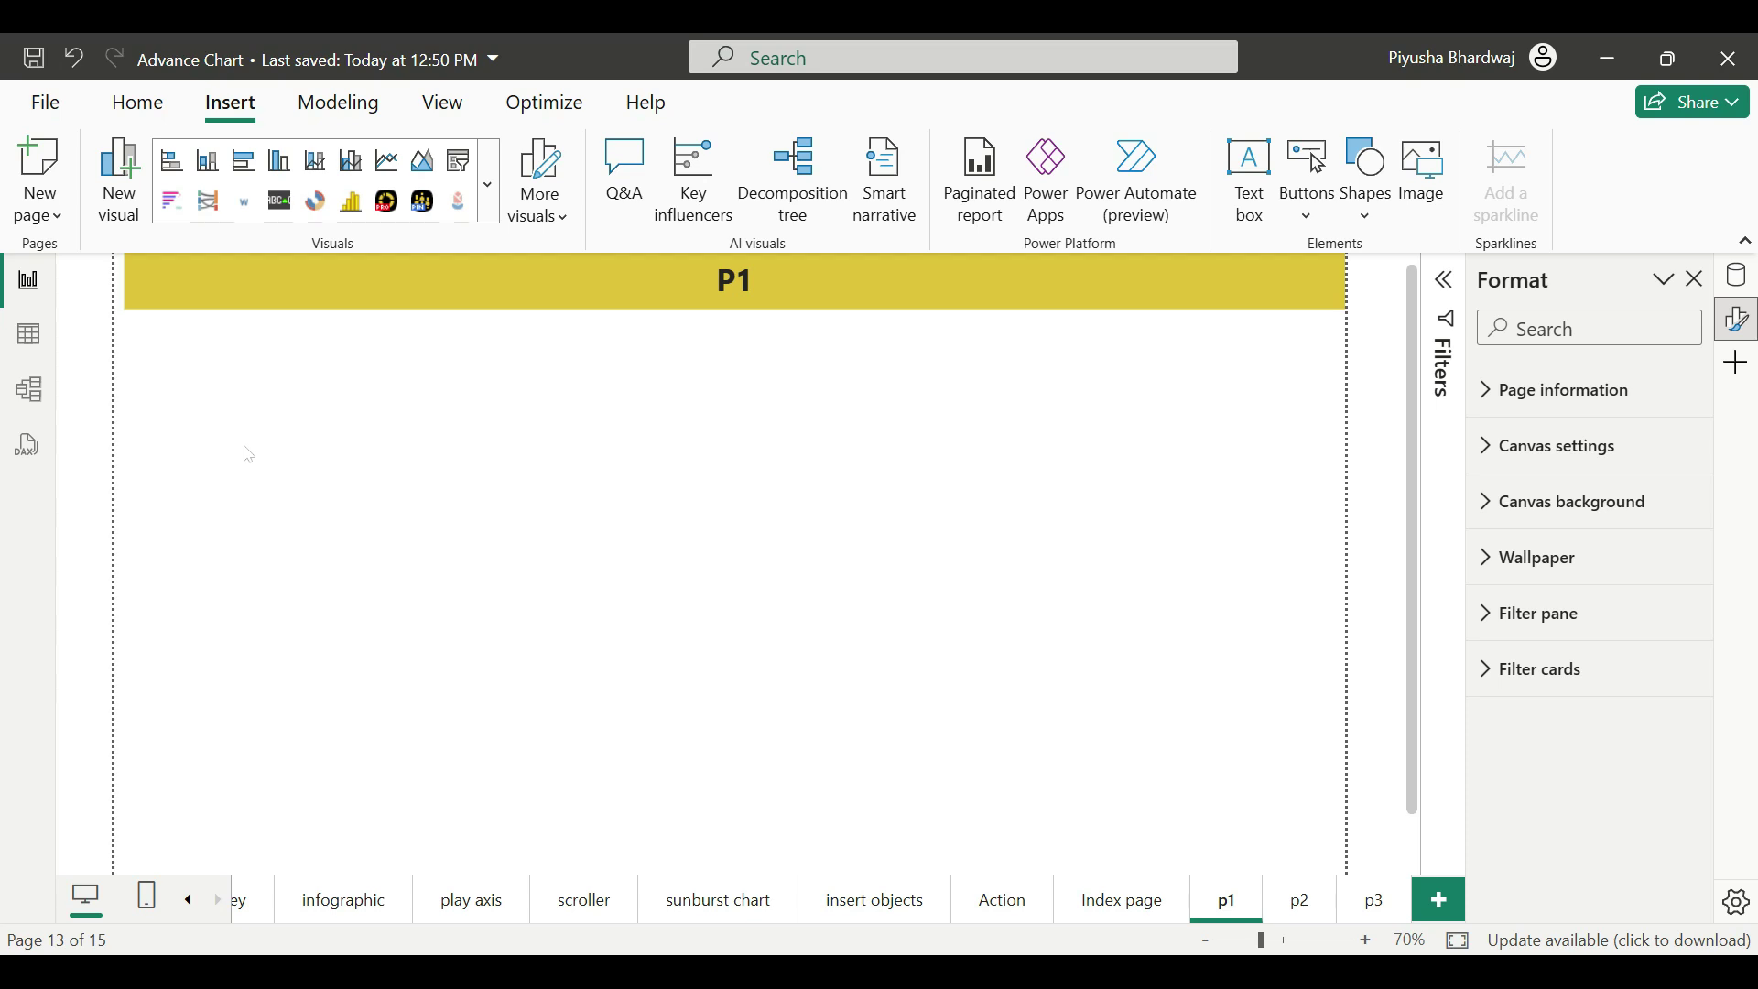
{"action": "left_click", "coordinate": [1307, 188]}
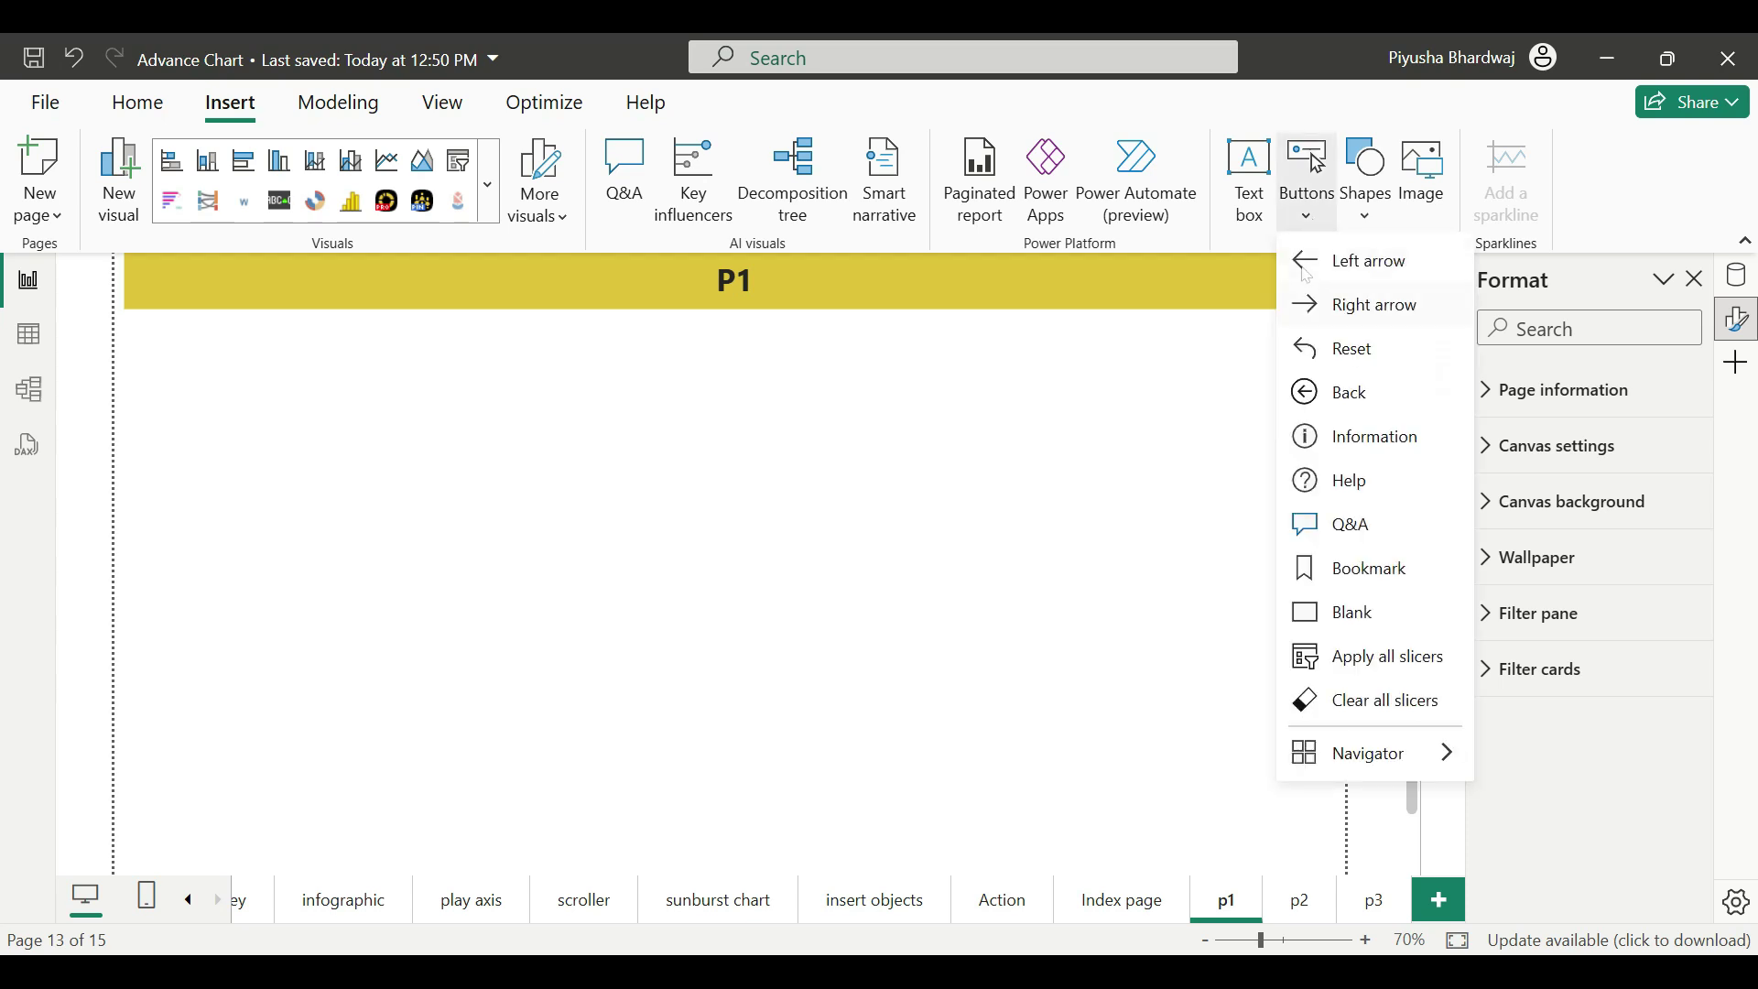
{"action": "left_click", "coordinate": [1362, 414]}
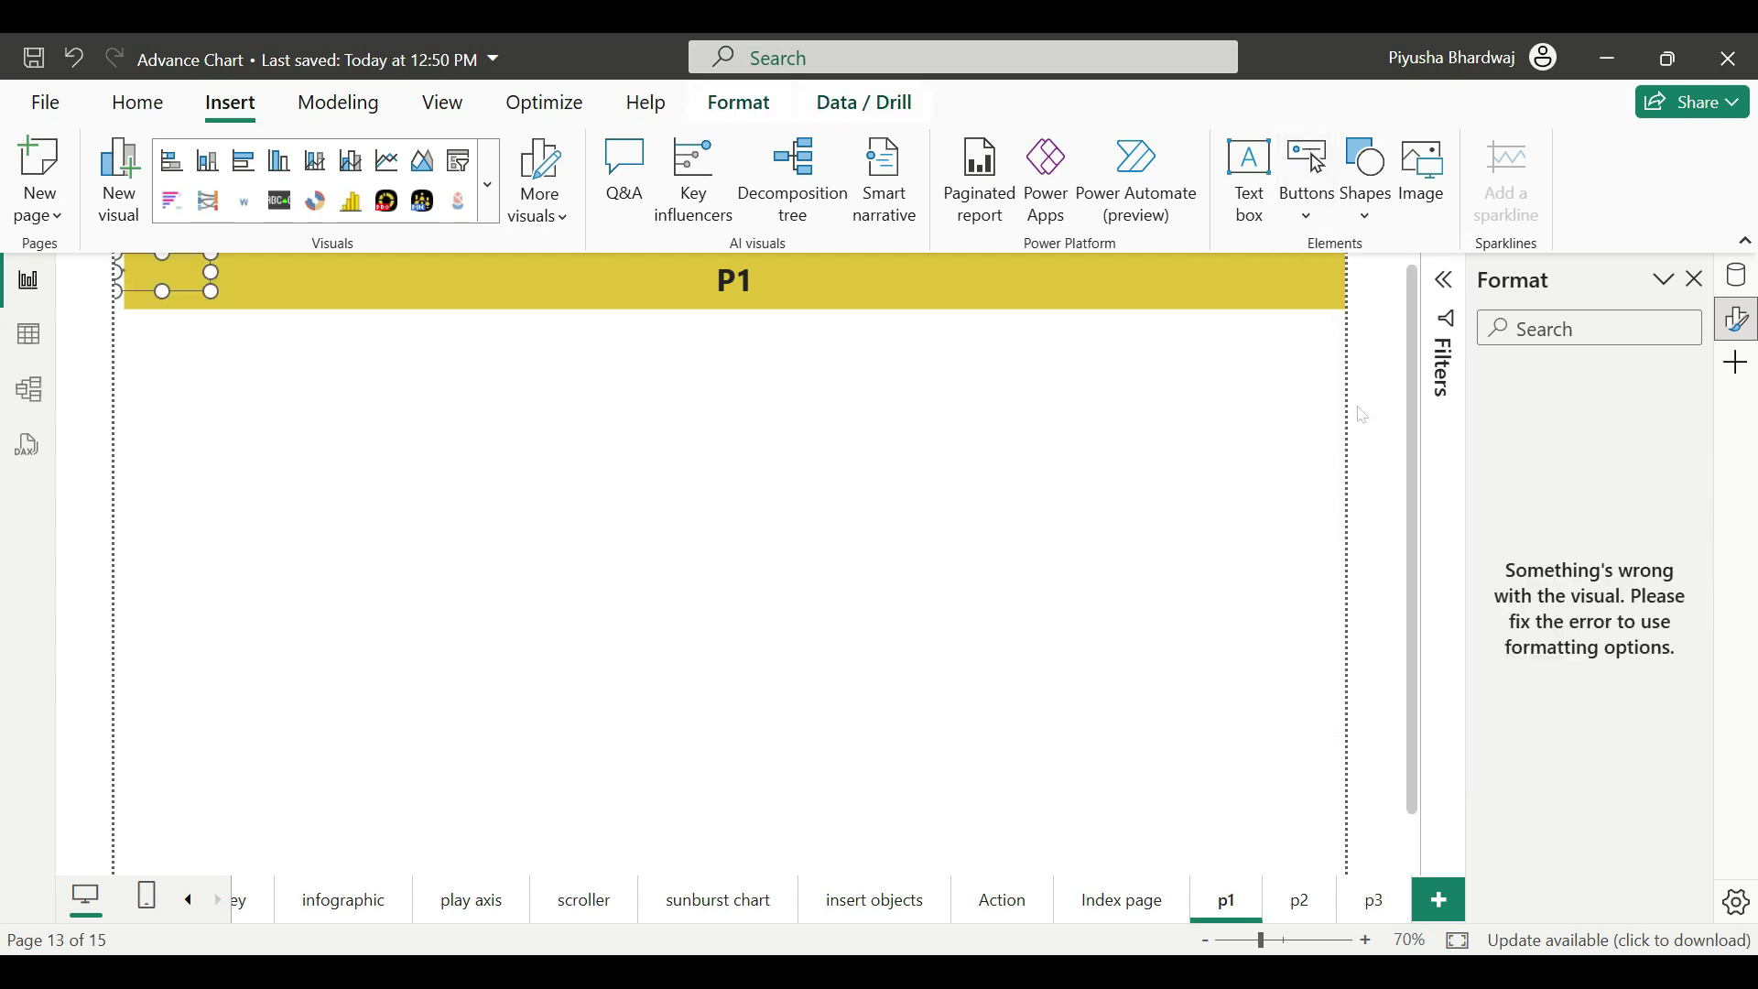
{"action": "left_click_drag", "start_coordinate": [214, 301], "coordinate": [255, 341]}
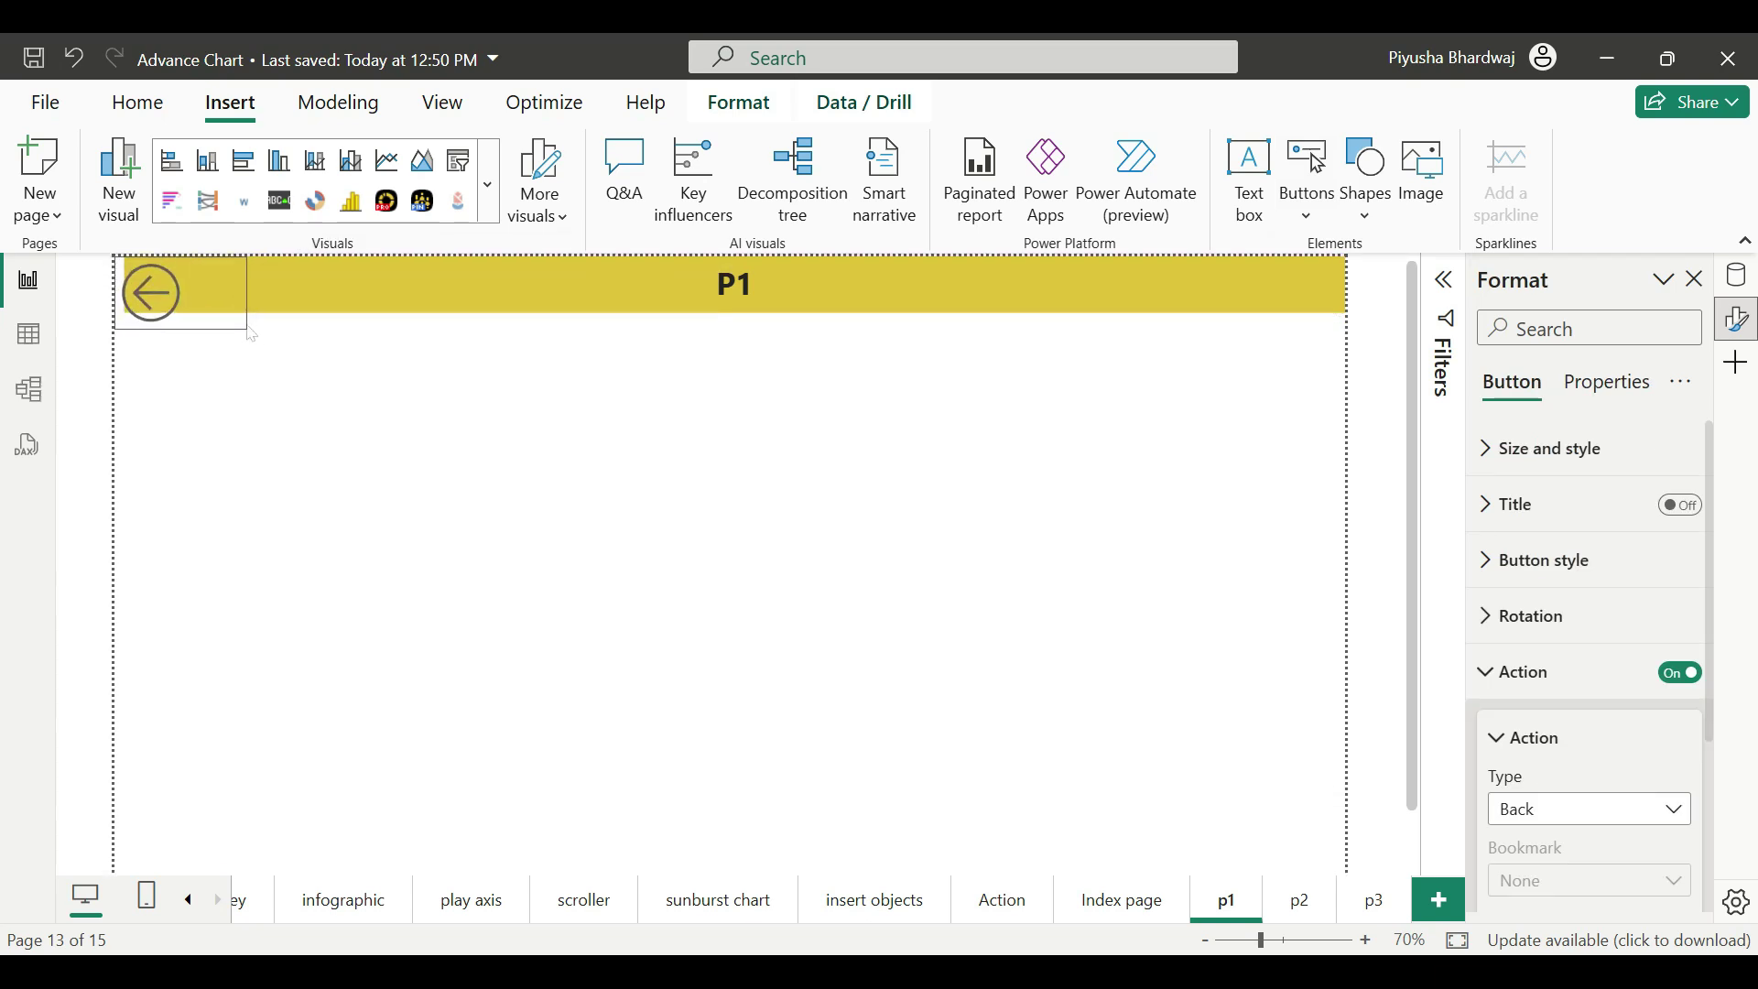
- Return through the Back button, follow the P3 button to its page and paste a working copy of the Back button there
{"action": "left_click", "coordinate": [153, 304], "text": "ctrl"}
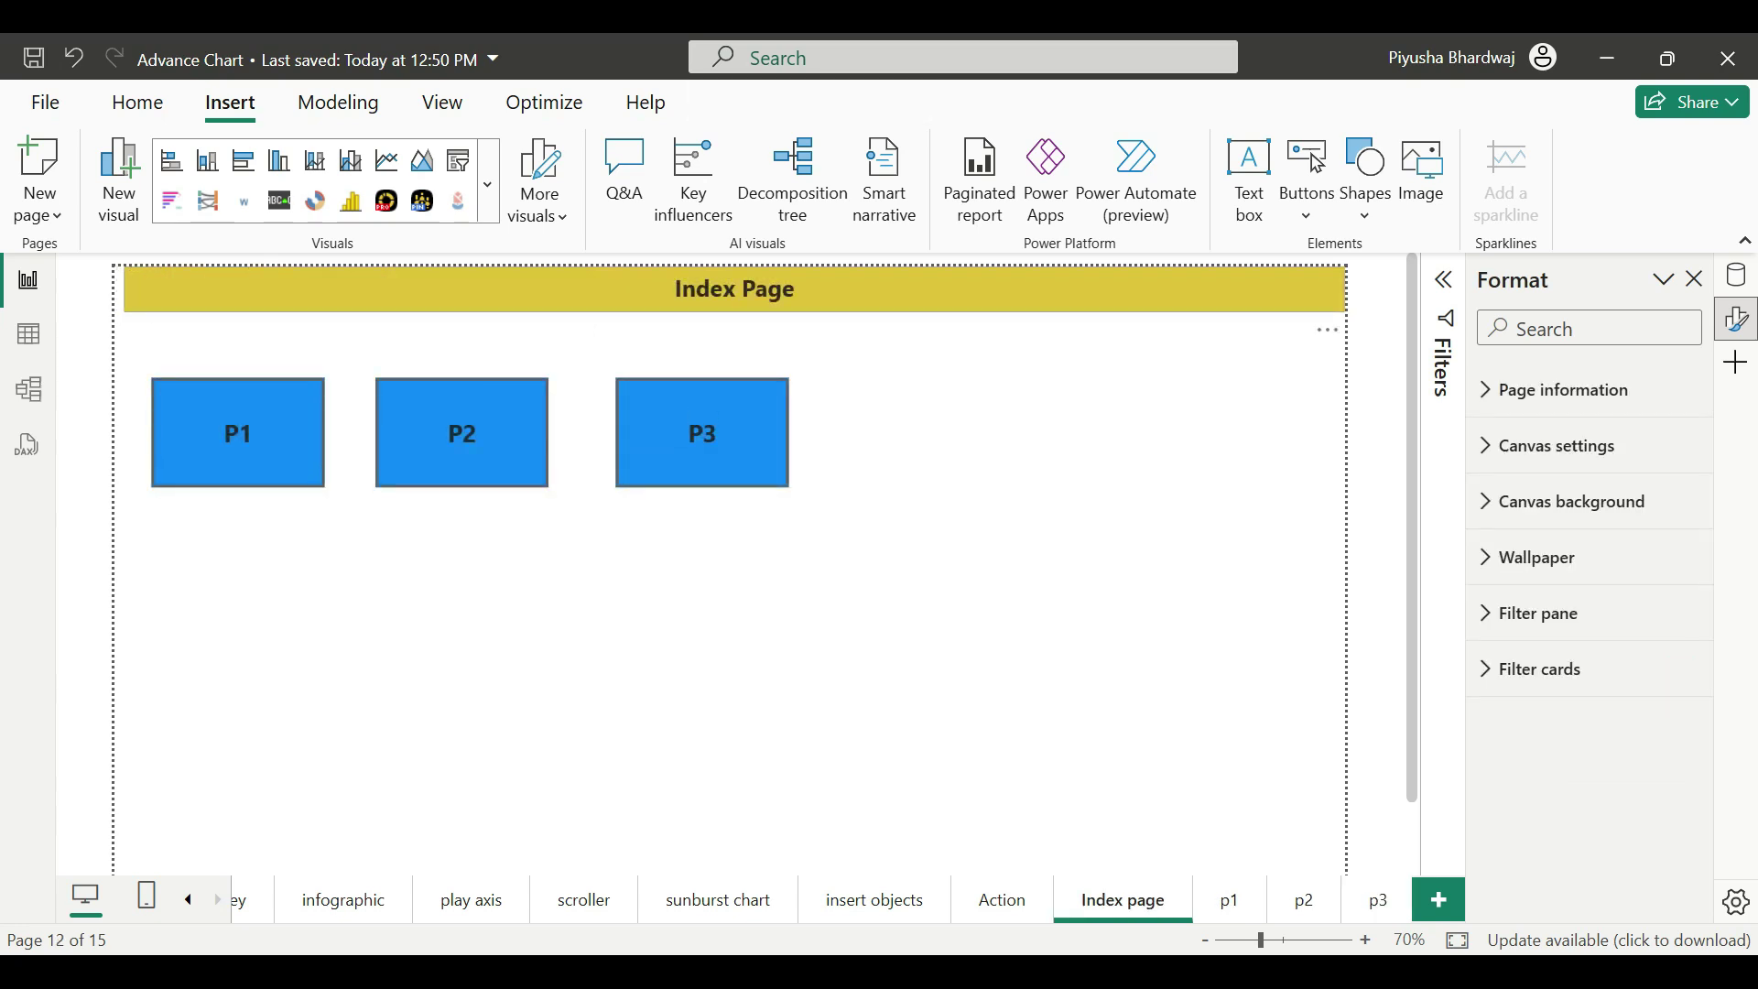
{"action": "left_click", "coordinate": [715, 467], "text": "ctrl"}
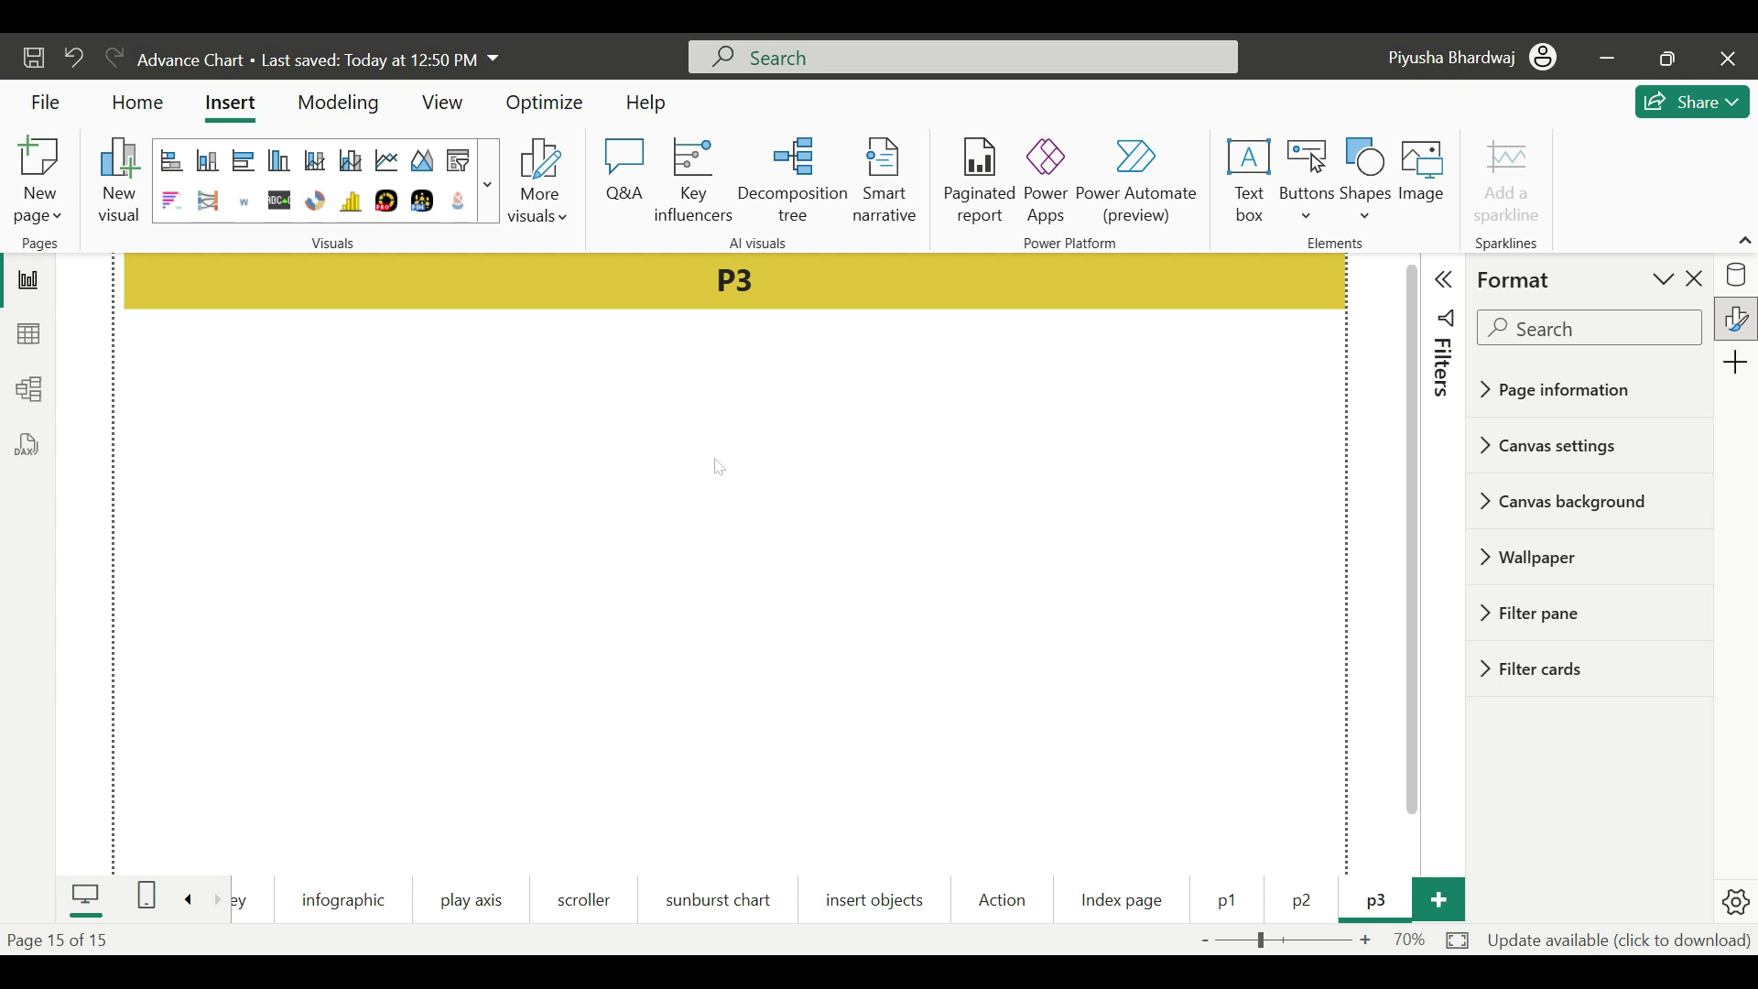
{"action": "key", "text": "ctrl+v"}
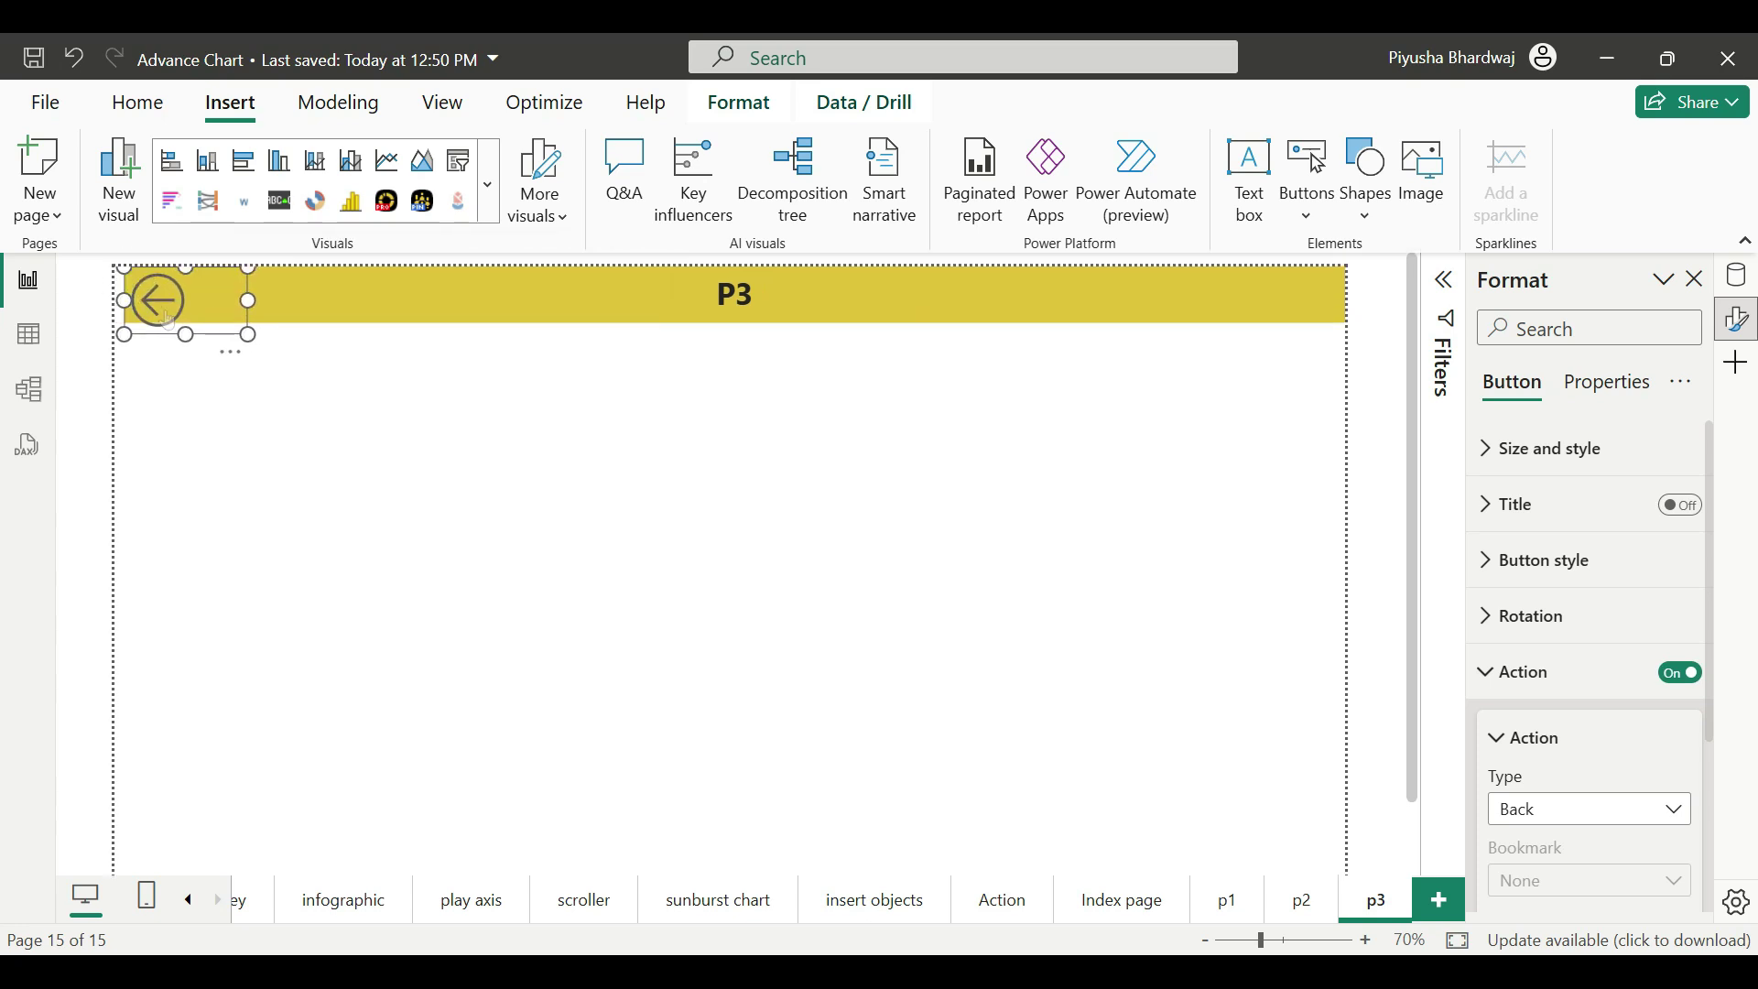
{"action": "left_click", "coordinate": [168, 318], "text": "ctrl"}
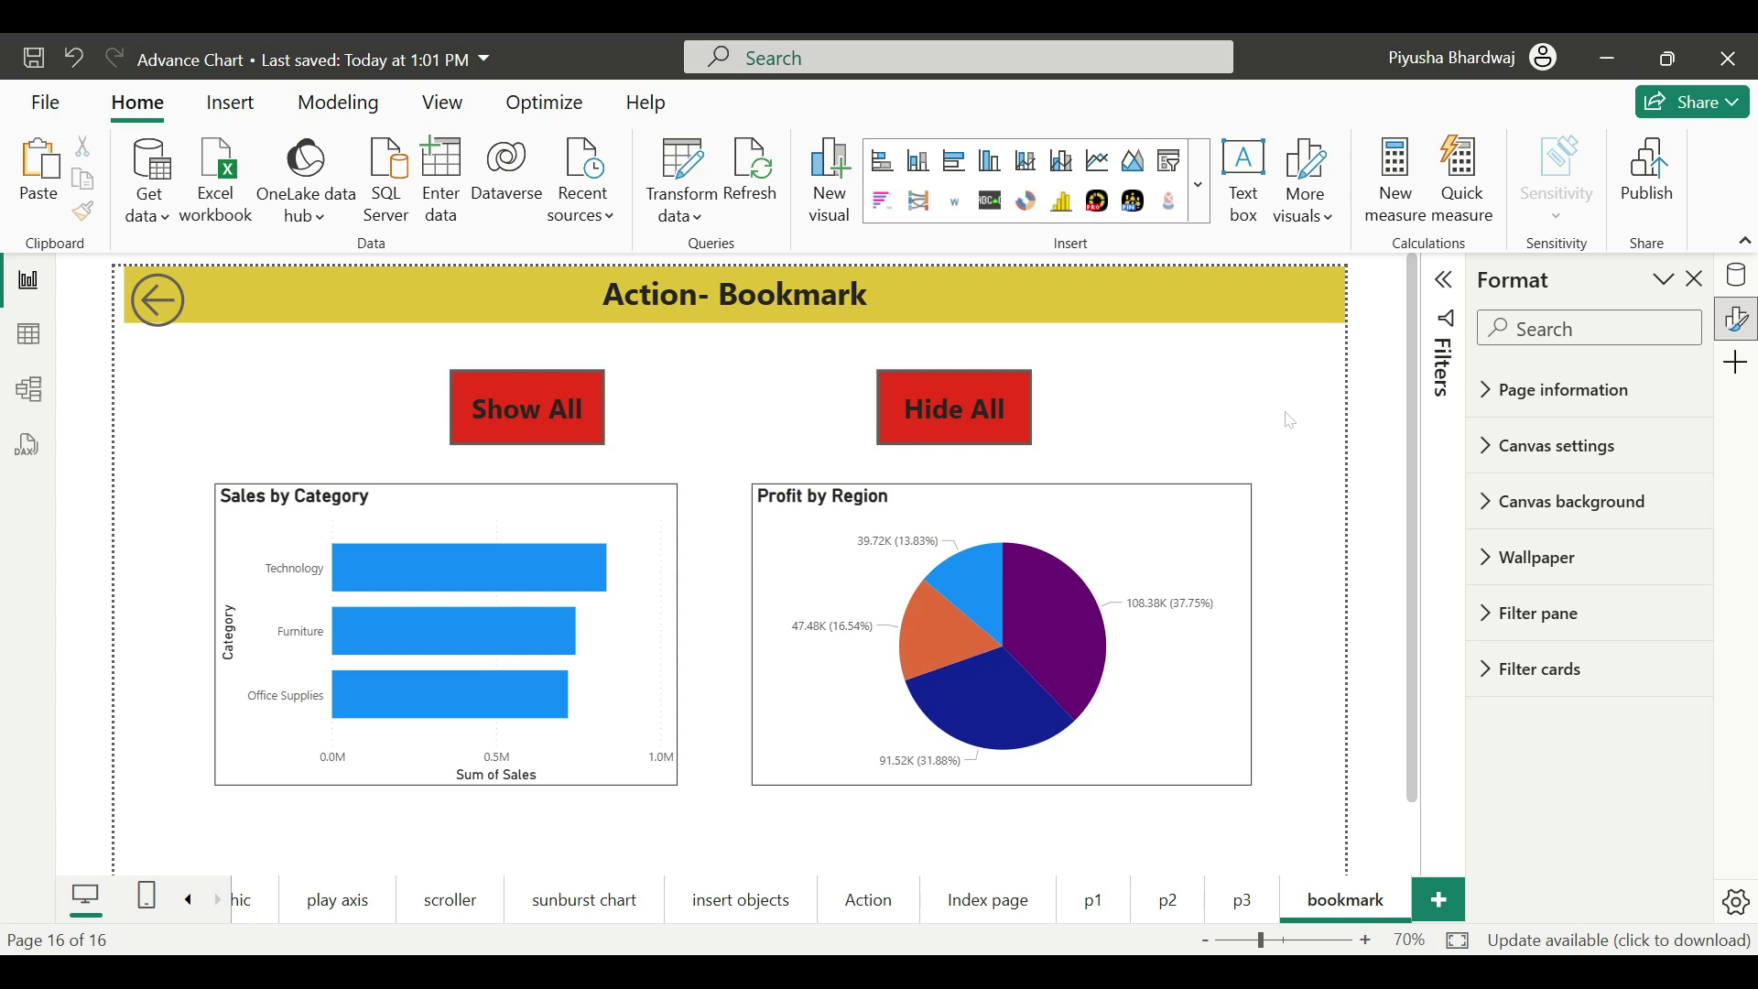
- Examine the Show All and Hide All buttons on the bookmark page and the button types available for insertion
{"action": "left_click", "coordinate": [526, 407]}
{"action": "left_click", "coordinate": [923, 447]}
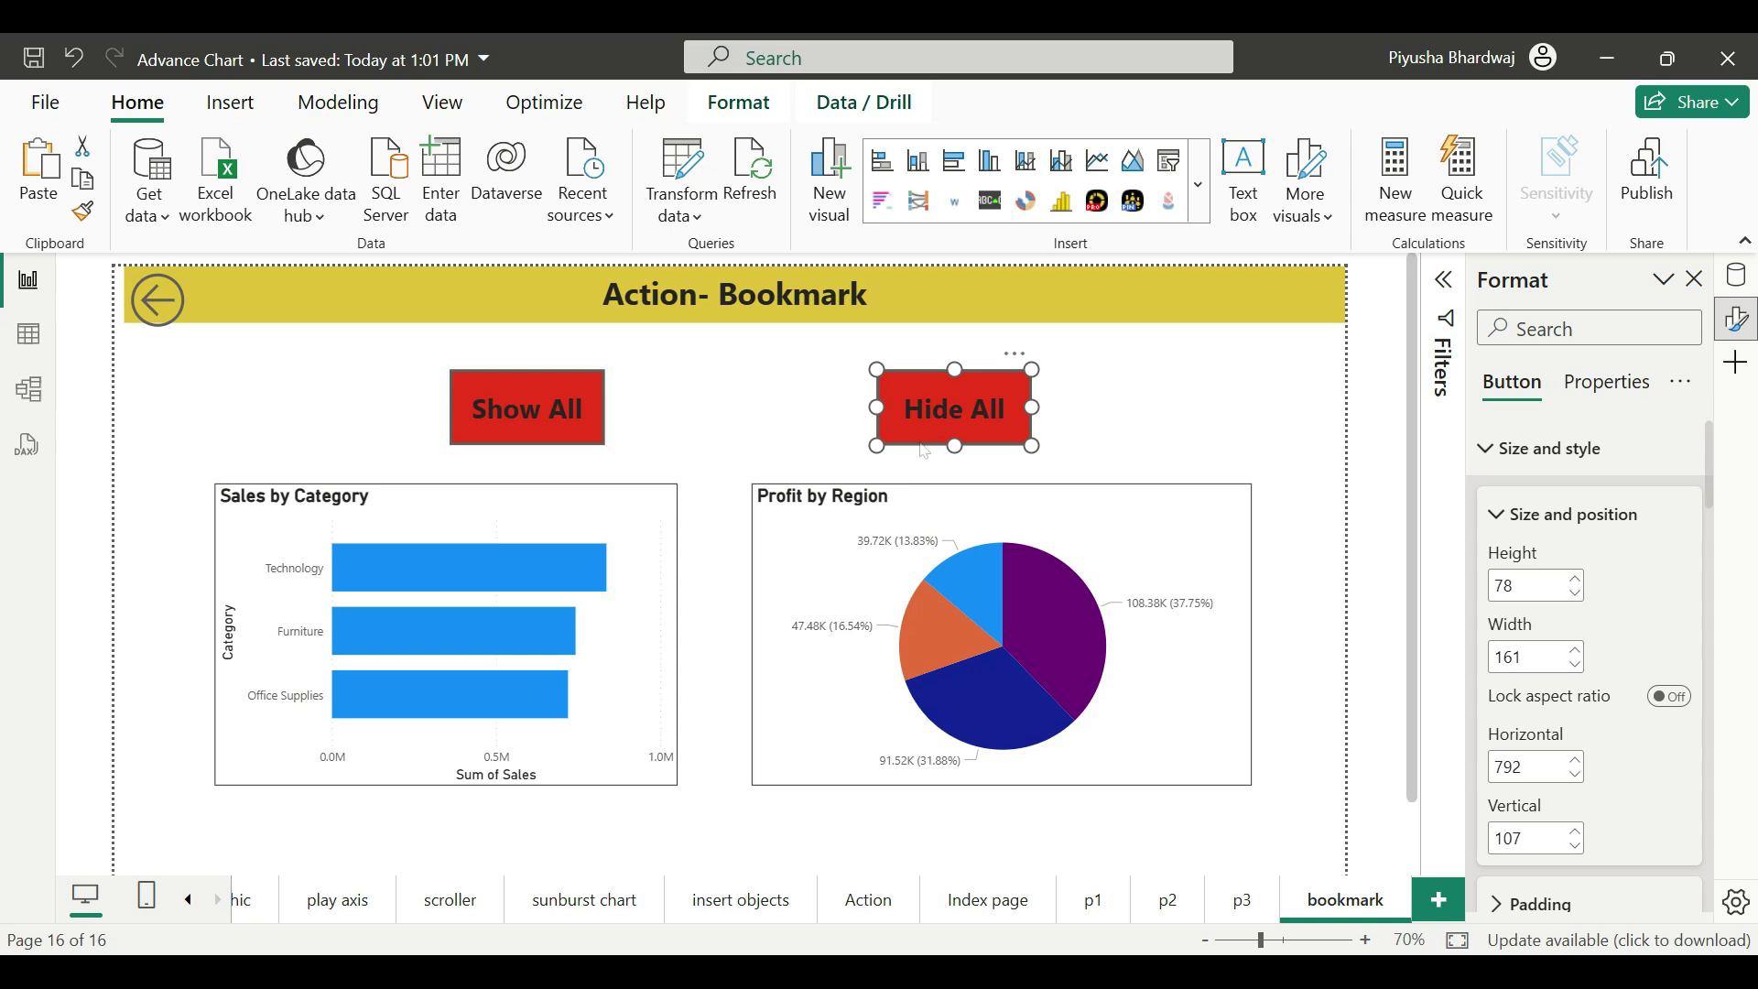
{"action": "left_click", "coordinate": [230, 101]}
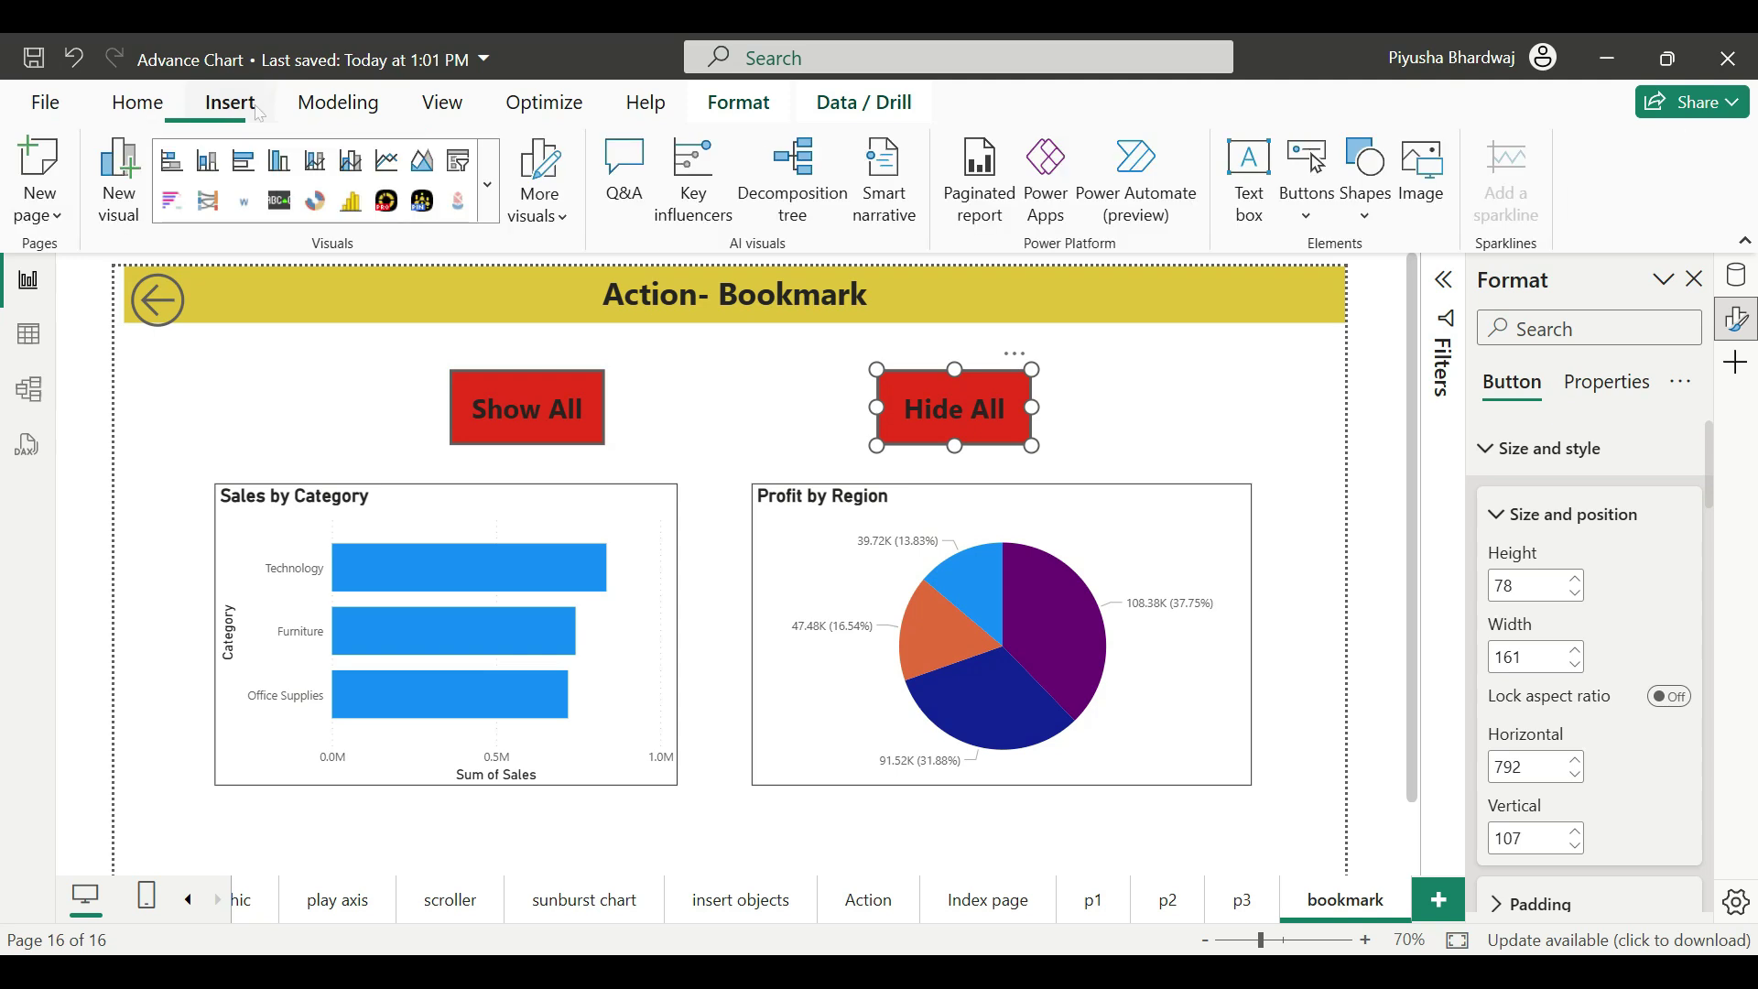
{"action": "left_click", "coordinate": [1307, 214]}
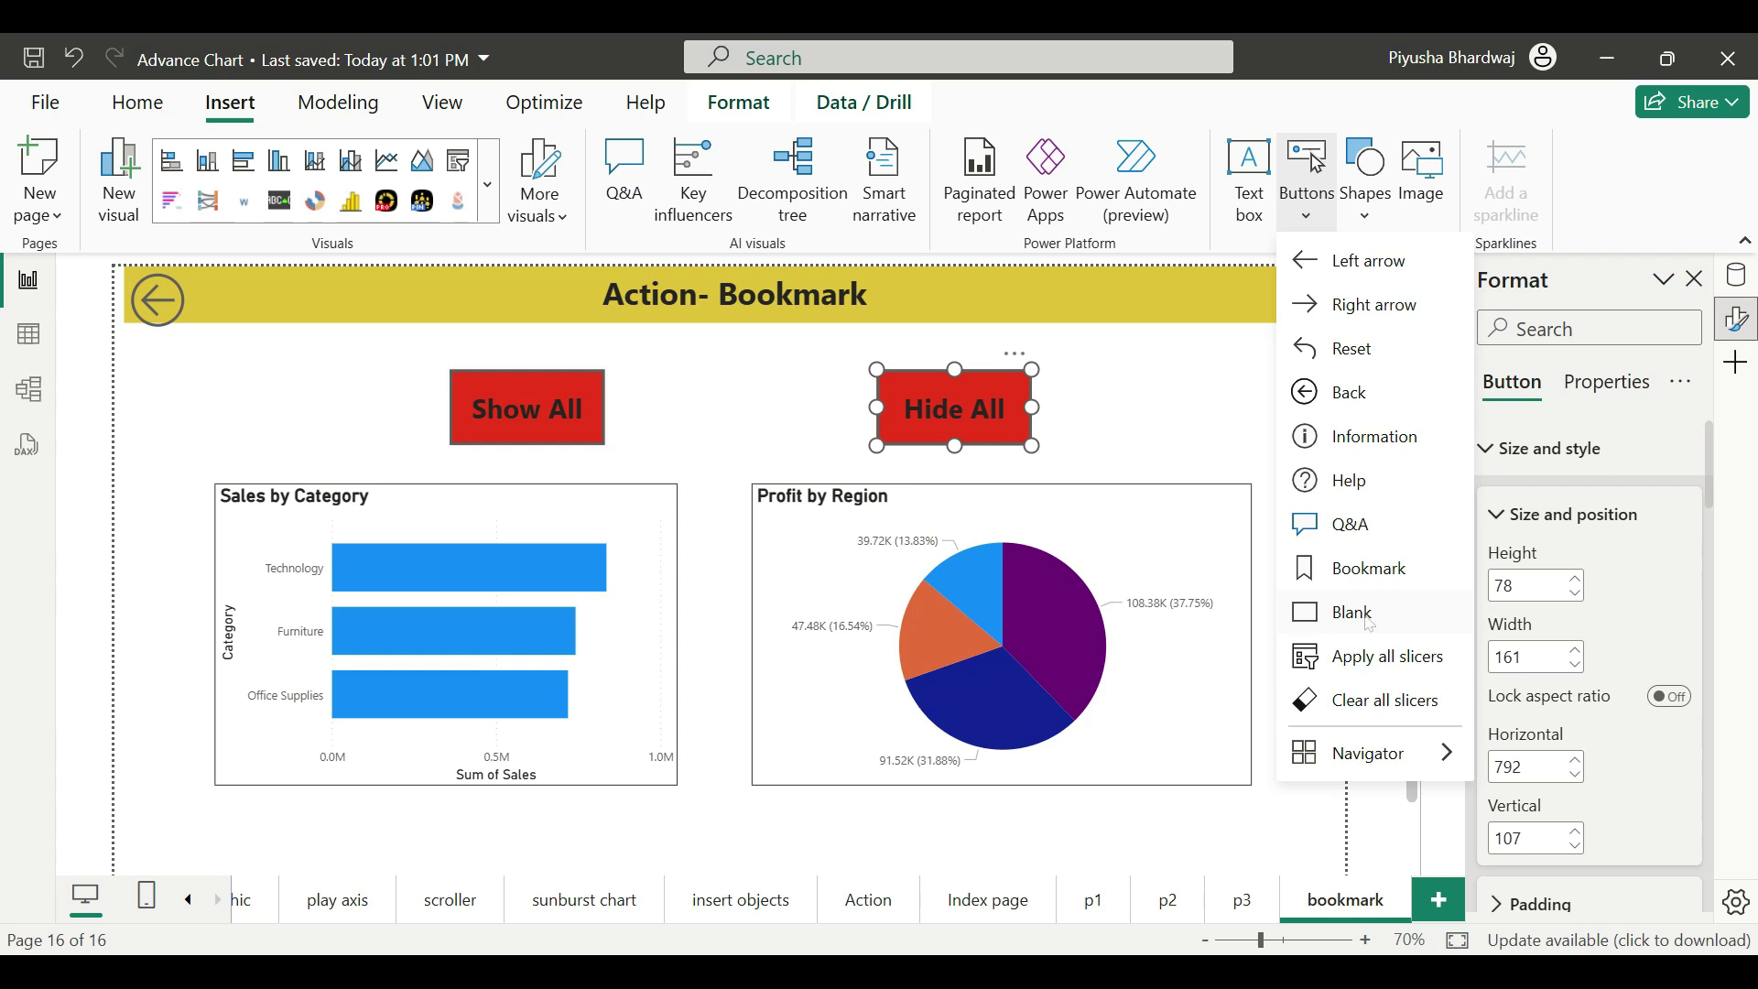
{"action": "left_click", "coordinate": [1307, 183]}
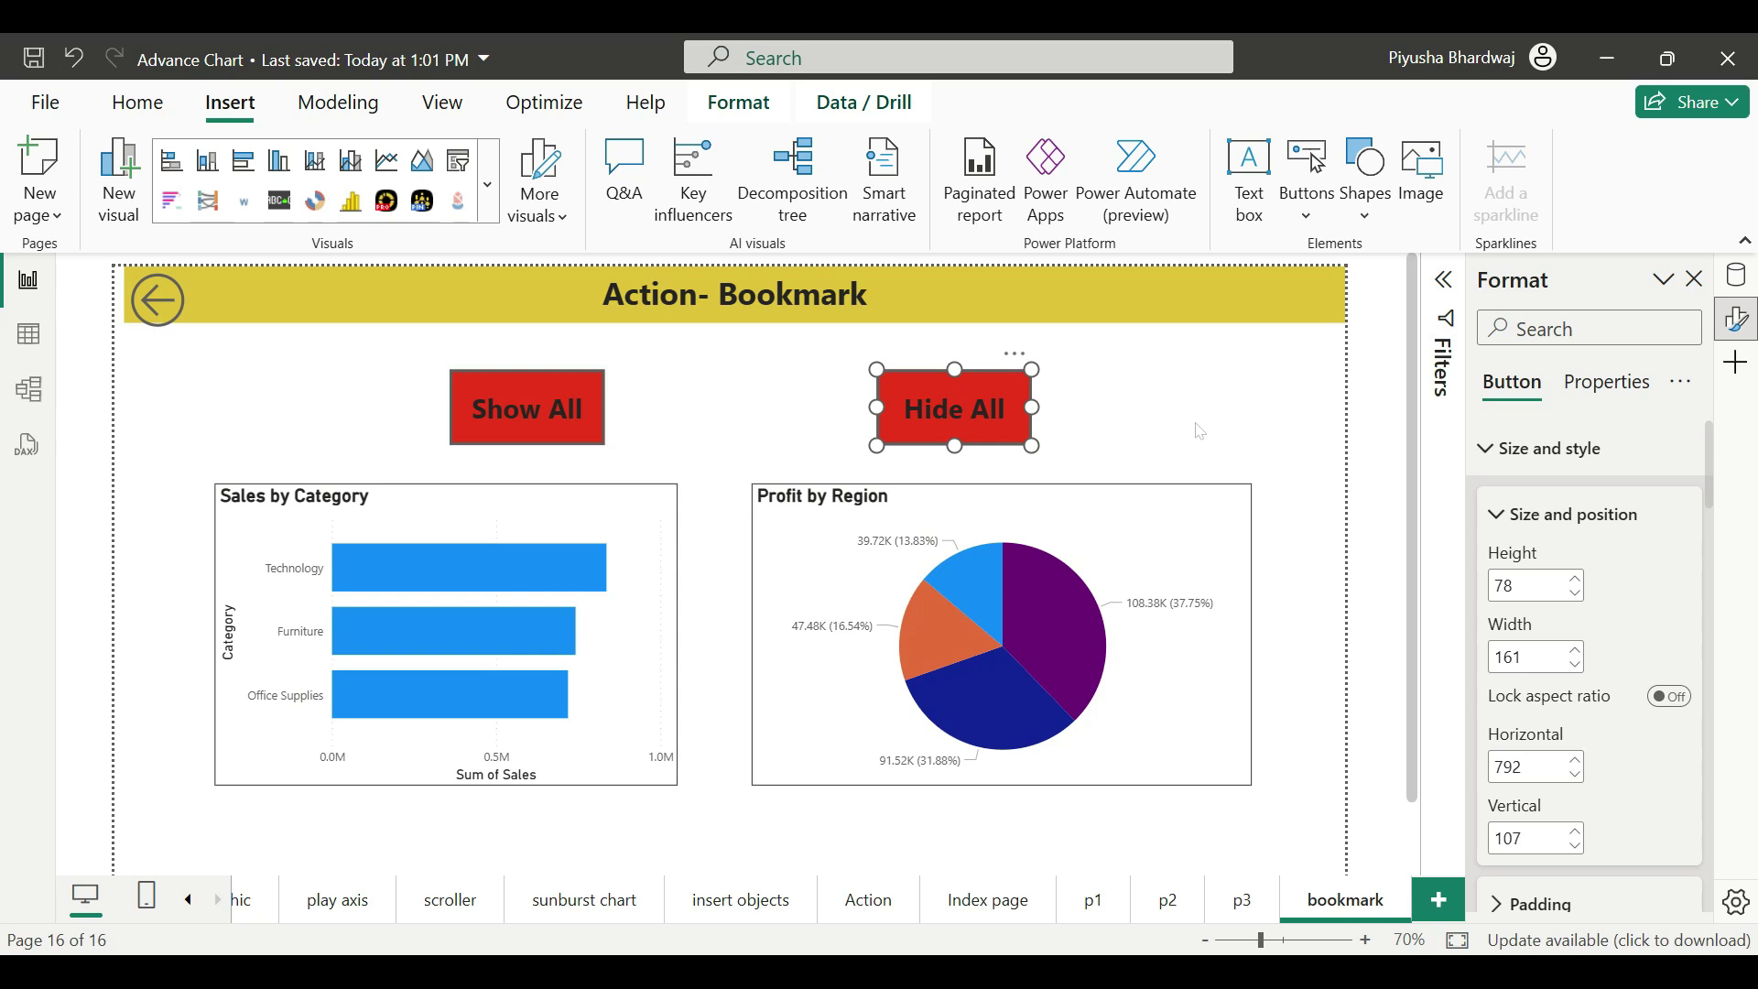
{"action": "left_click", "coordinate": [518, 408]}
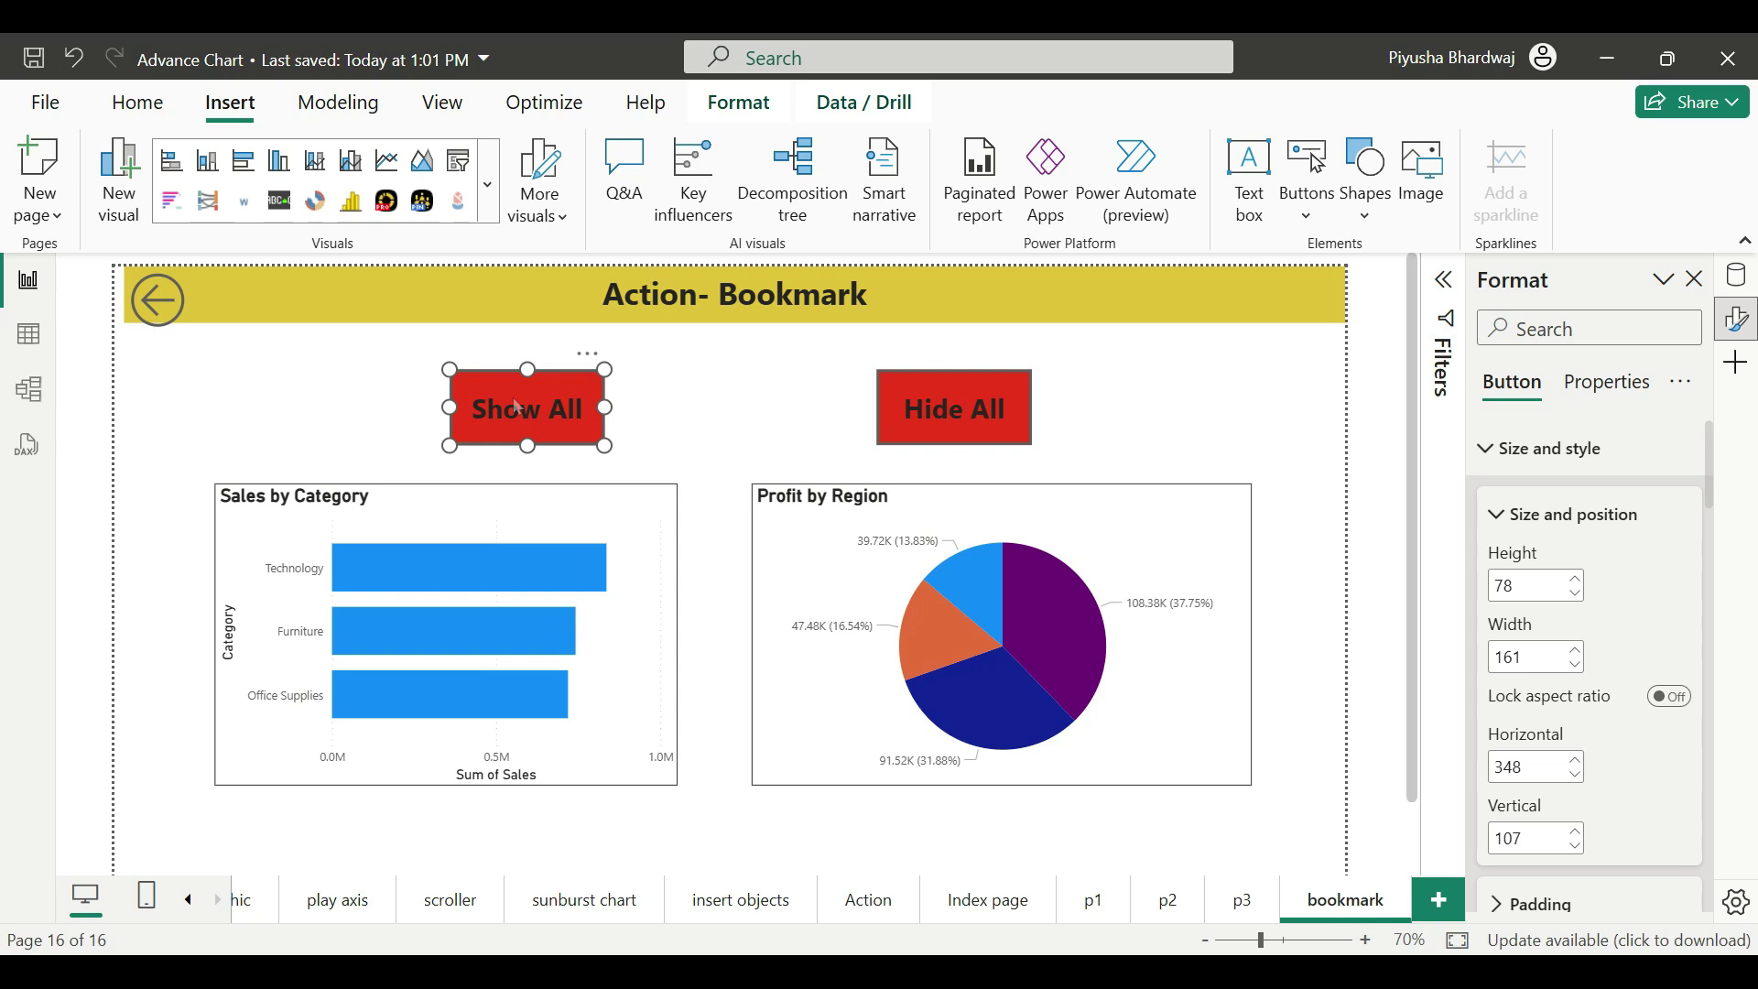
- Turn on the Hide All button's action, set its type to Bookmark and check which bookmarks can be assigned
{"action": "left_click", "coordinate": [931, 422]}
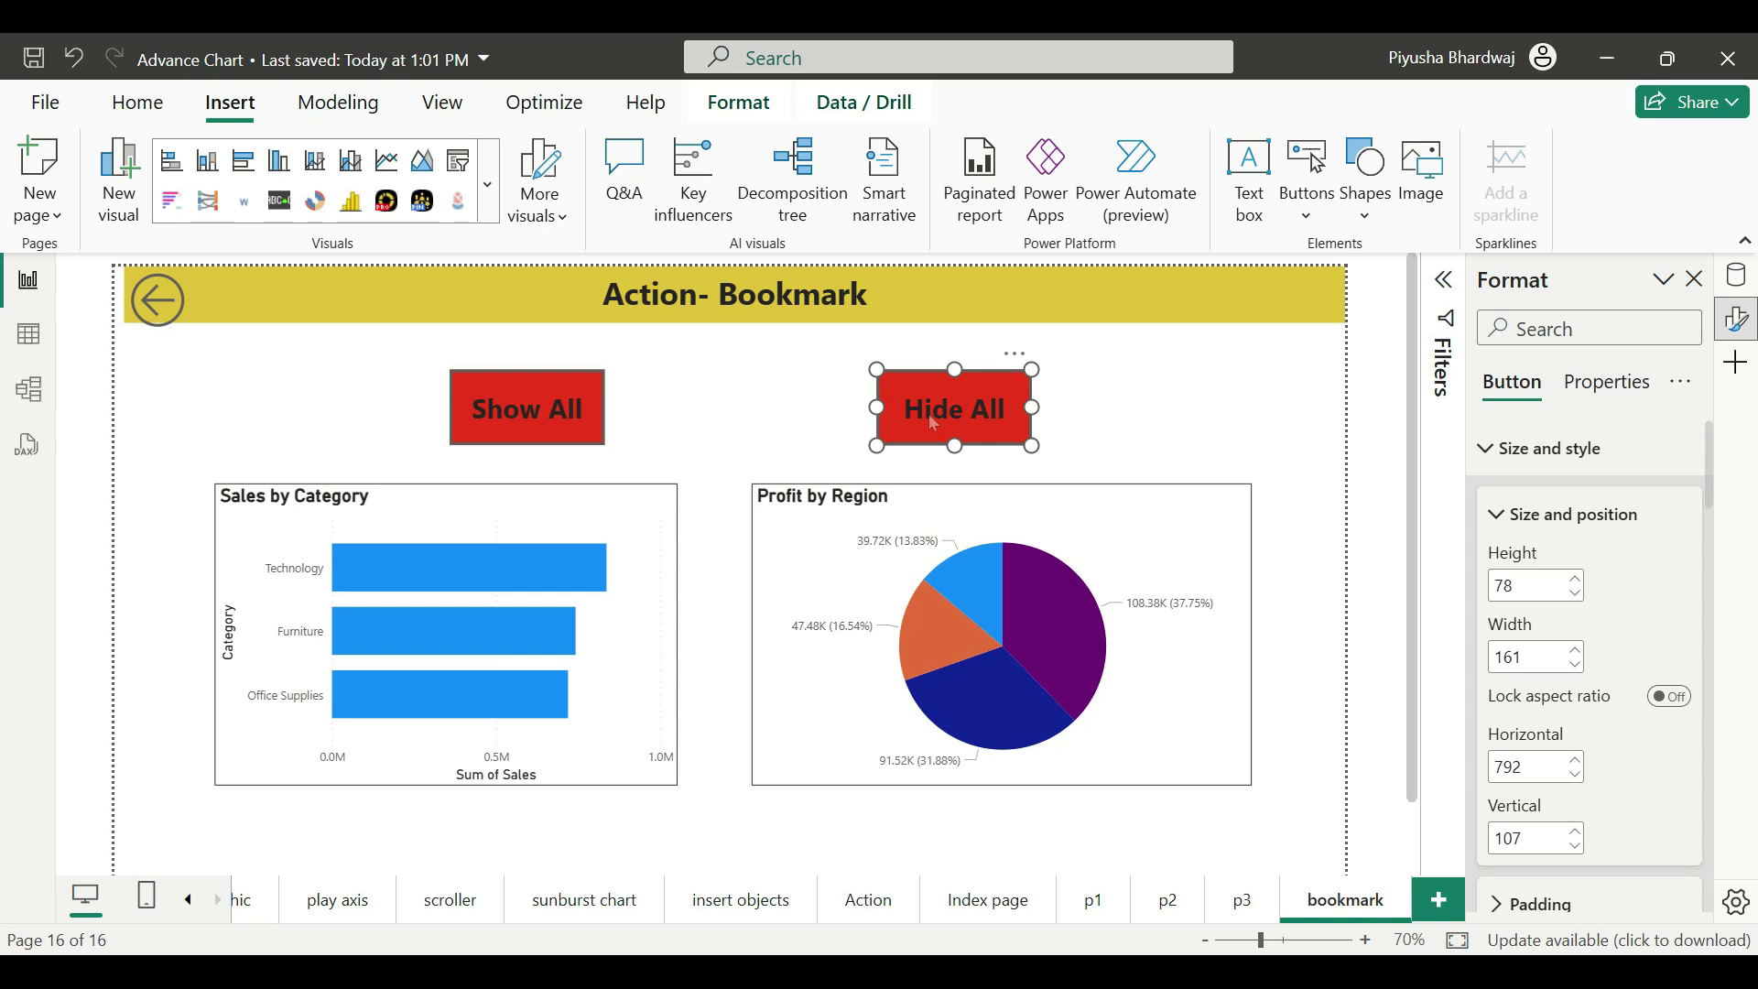
{"action": "left_click", "coordinate": [1548, 448]}
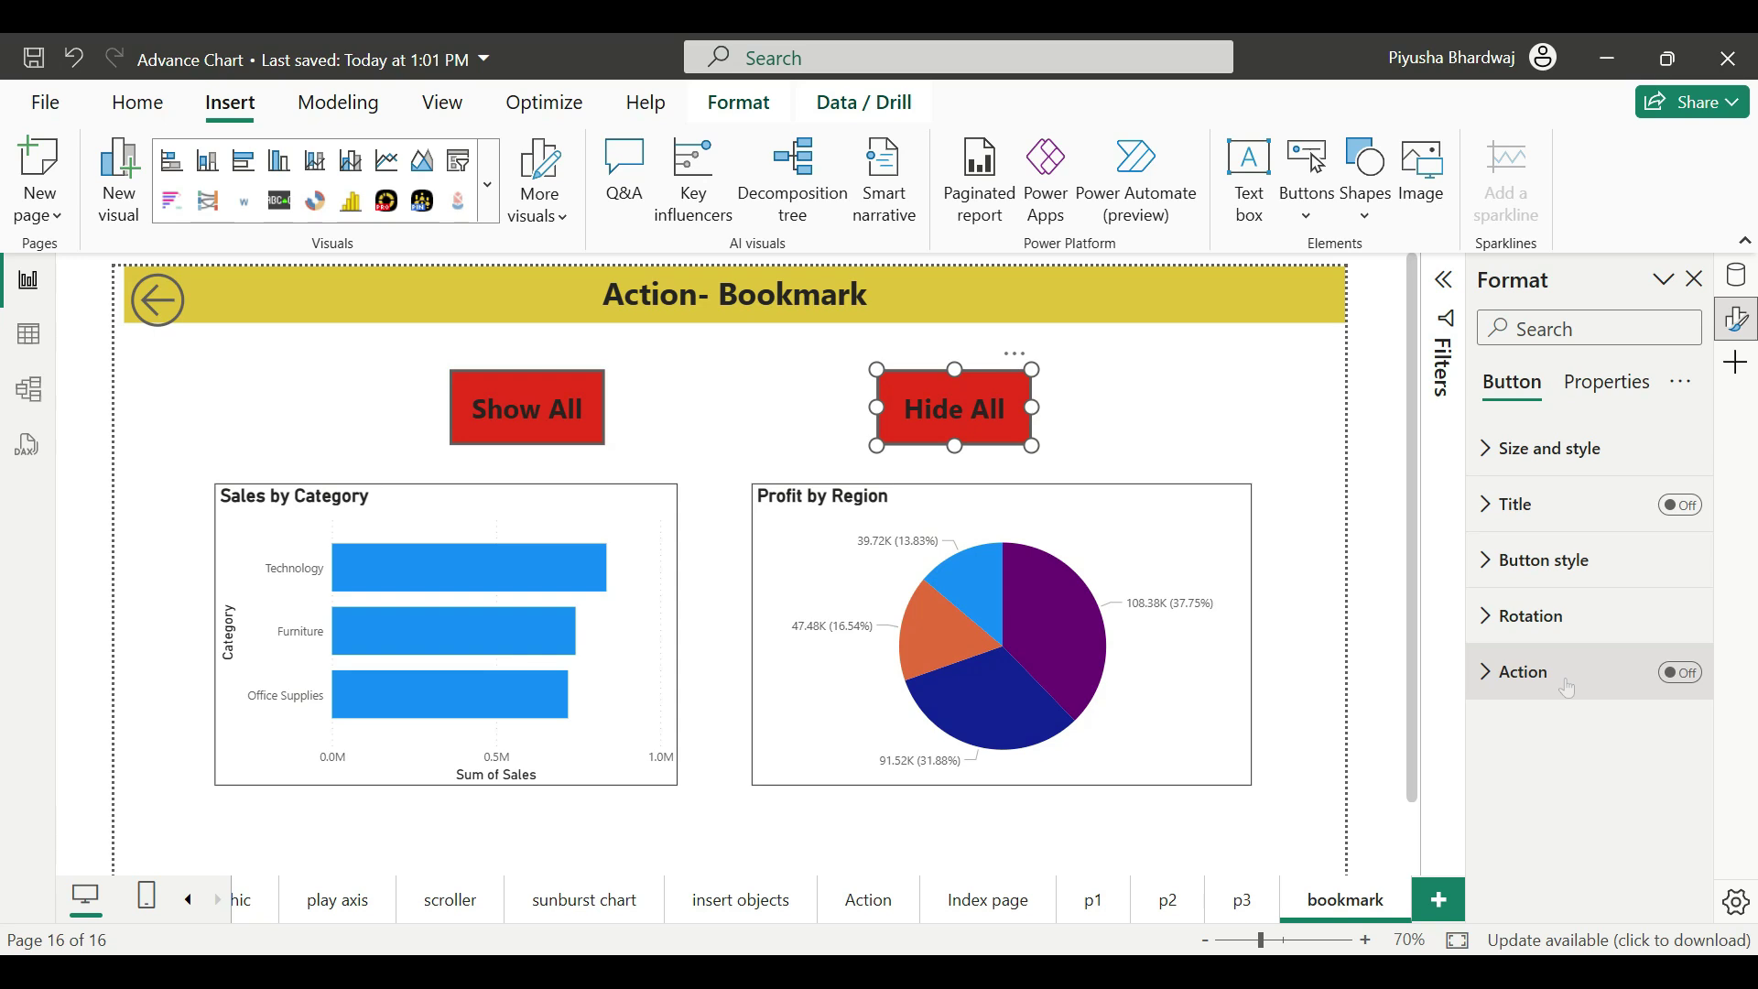
{"action": "left_click", "coordinate": [1688, 674]}
{"action": "left_click", "coordinate": [1490, 688]}
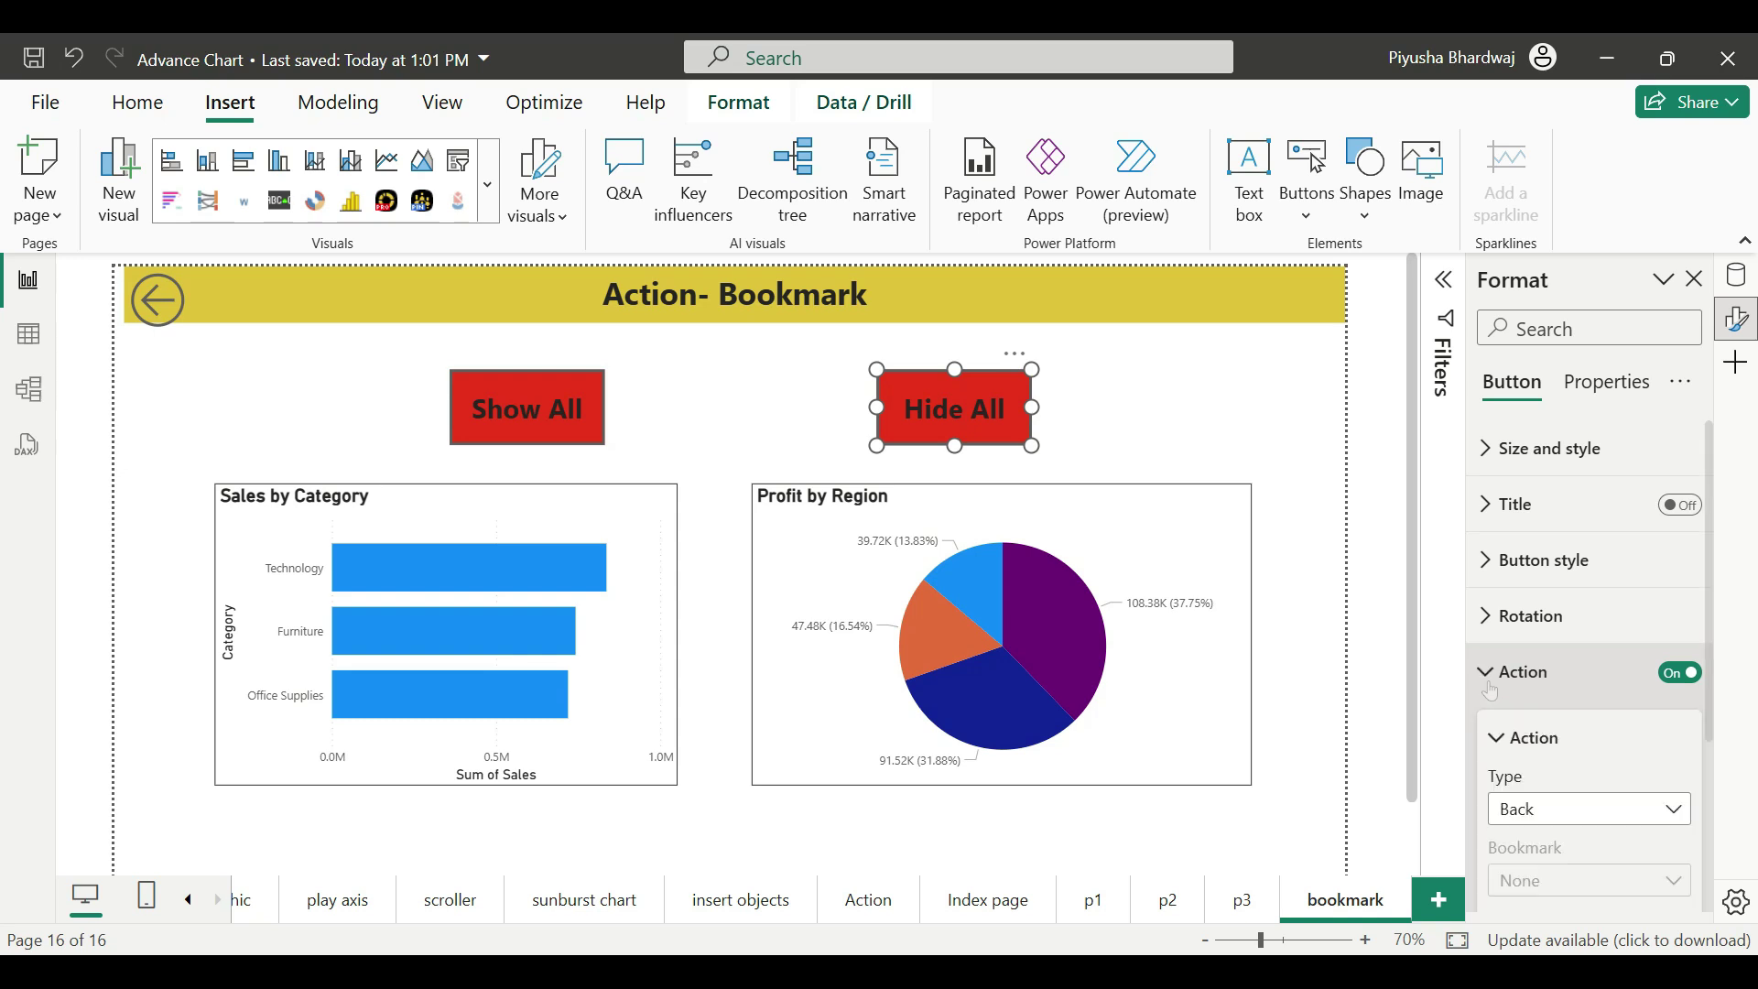
{"action": "scroll", "coordinate": [1641, 755], "scroll_direction": "down", "scroll_amount": 2}
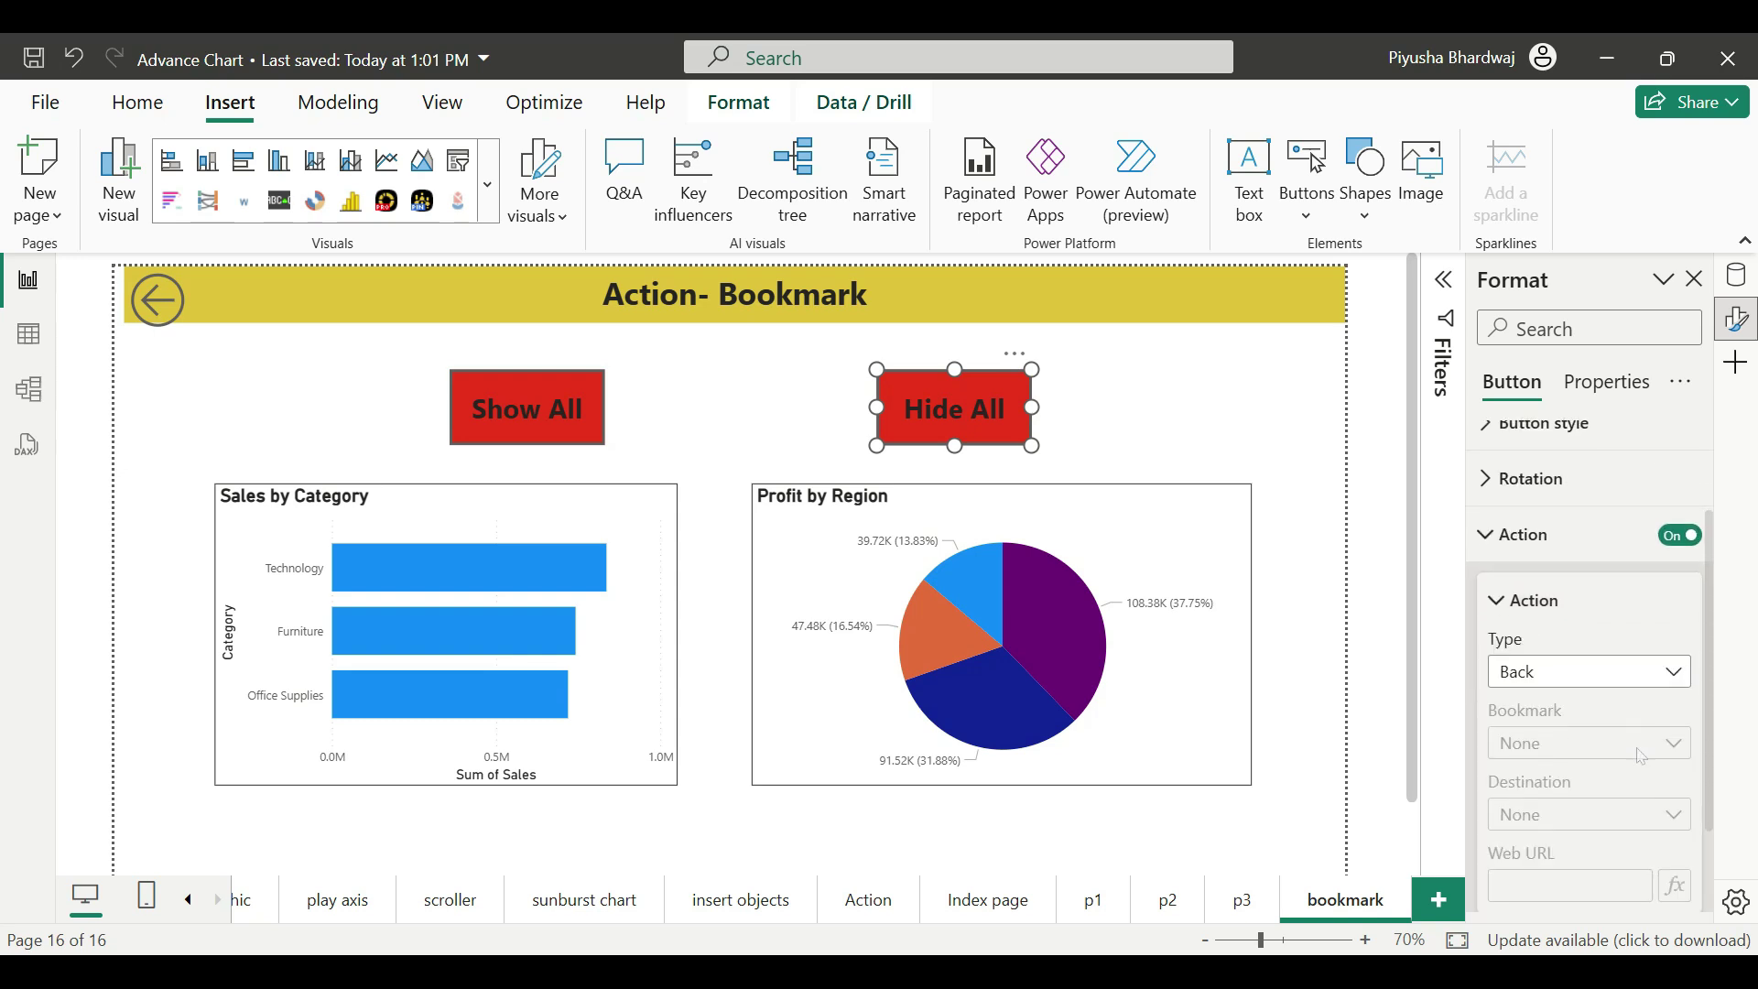
{"action": "scroll", "coordinate": [1641, 756], "scroll_direction": "down", "scroll_amount": 1}
{"action": "left_click", "coordinate": [1611, 550]}
{"action": "left_click", "coordinate": [1574, 617]}
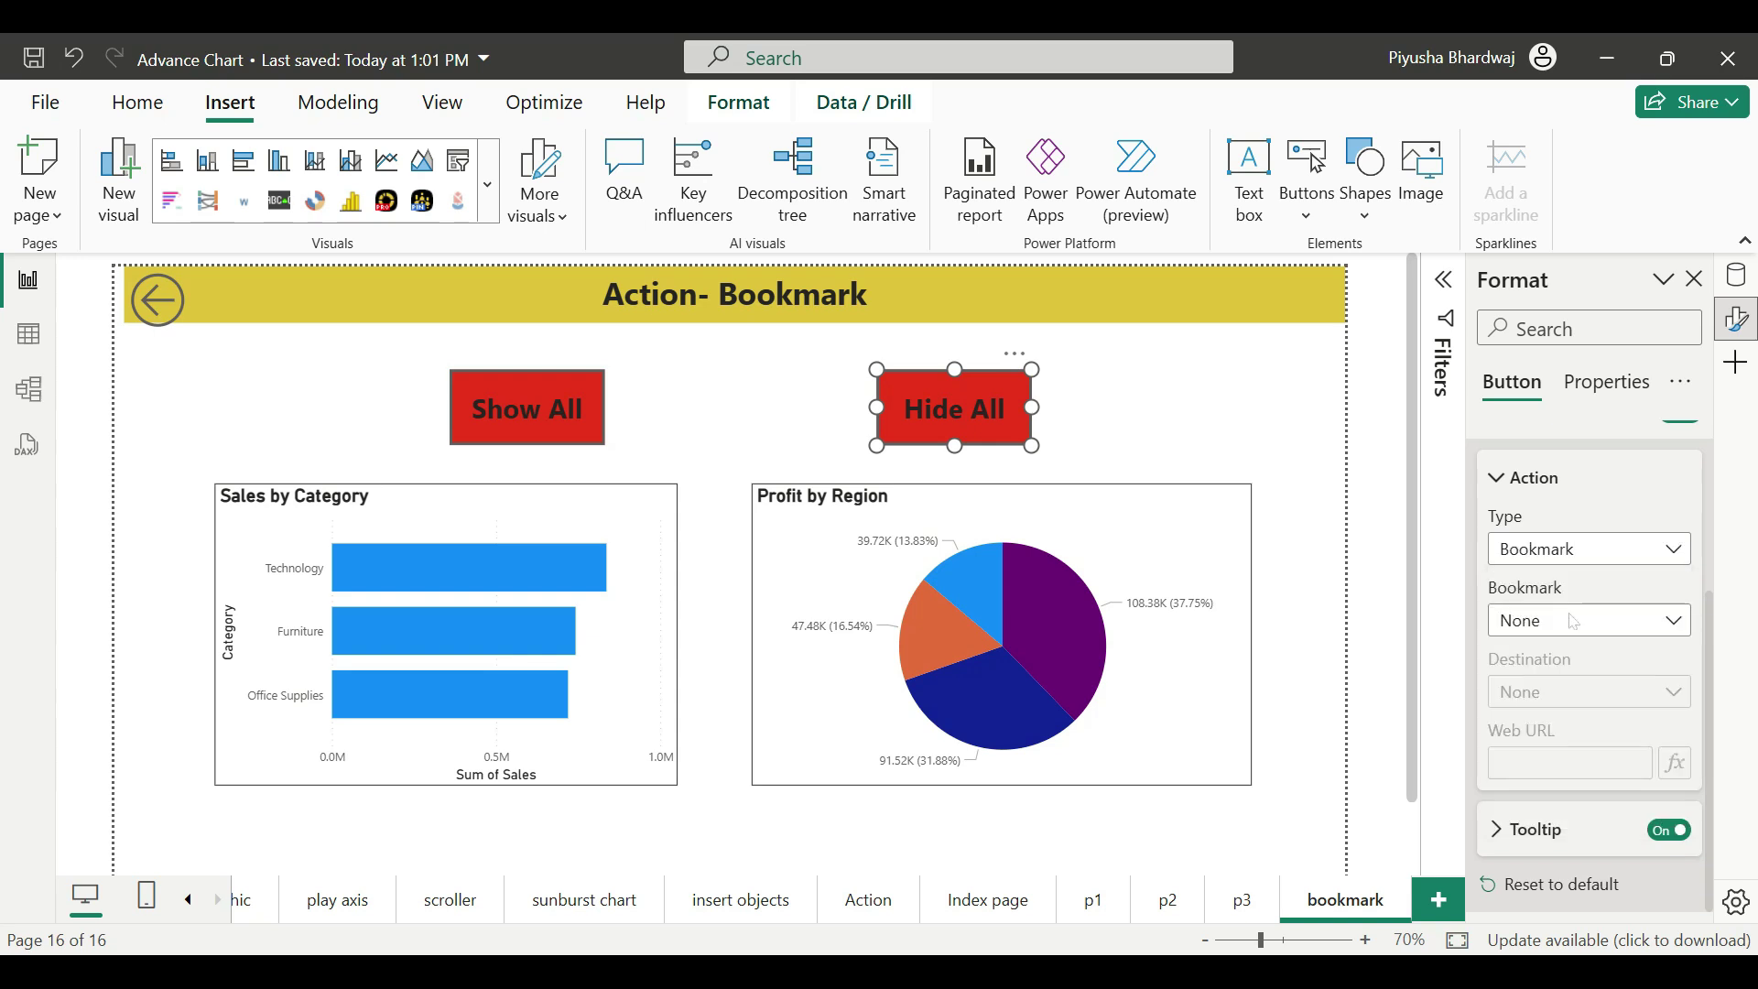
{"action": "left_click", "coordinate": [1629, 633]}
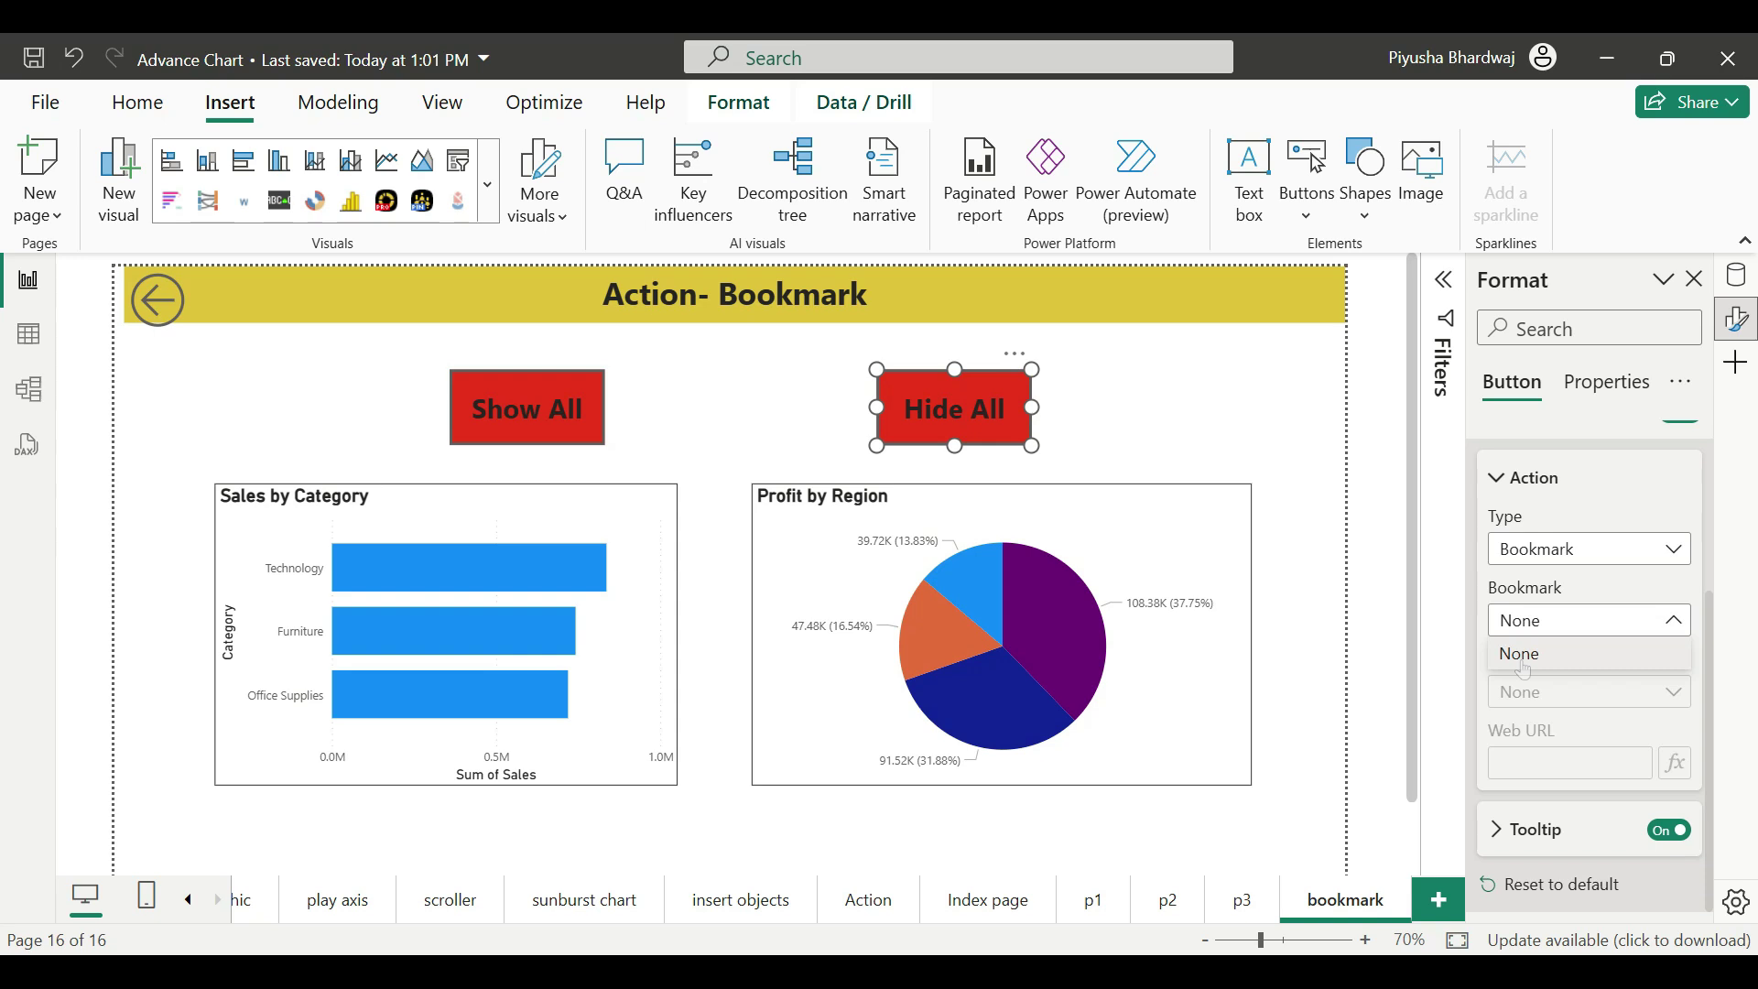
- Add a bookmark of the page with both charts visible and name it Show All
{"action": "left_click", "coordinate": [455, 108]}
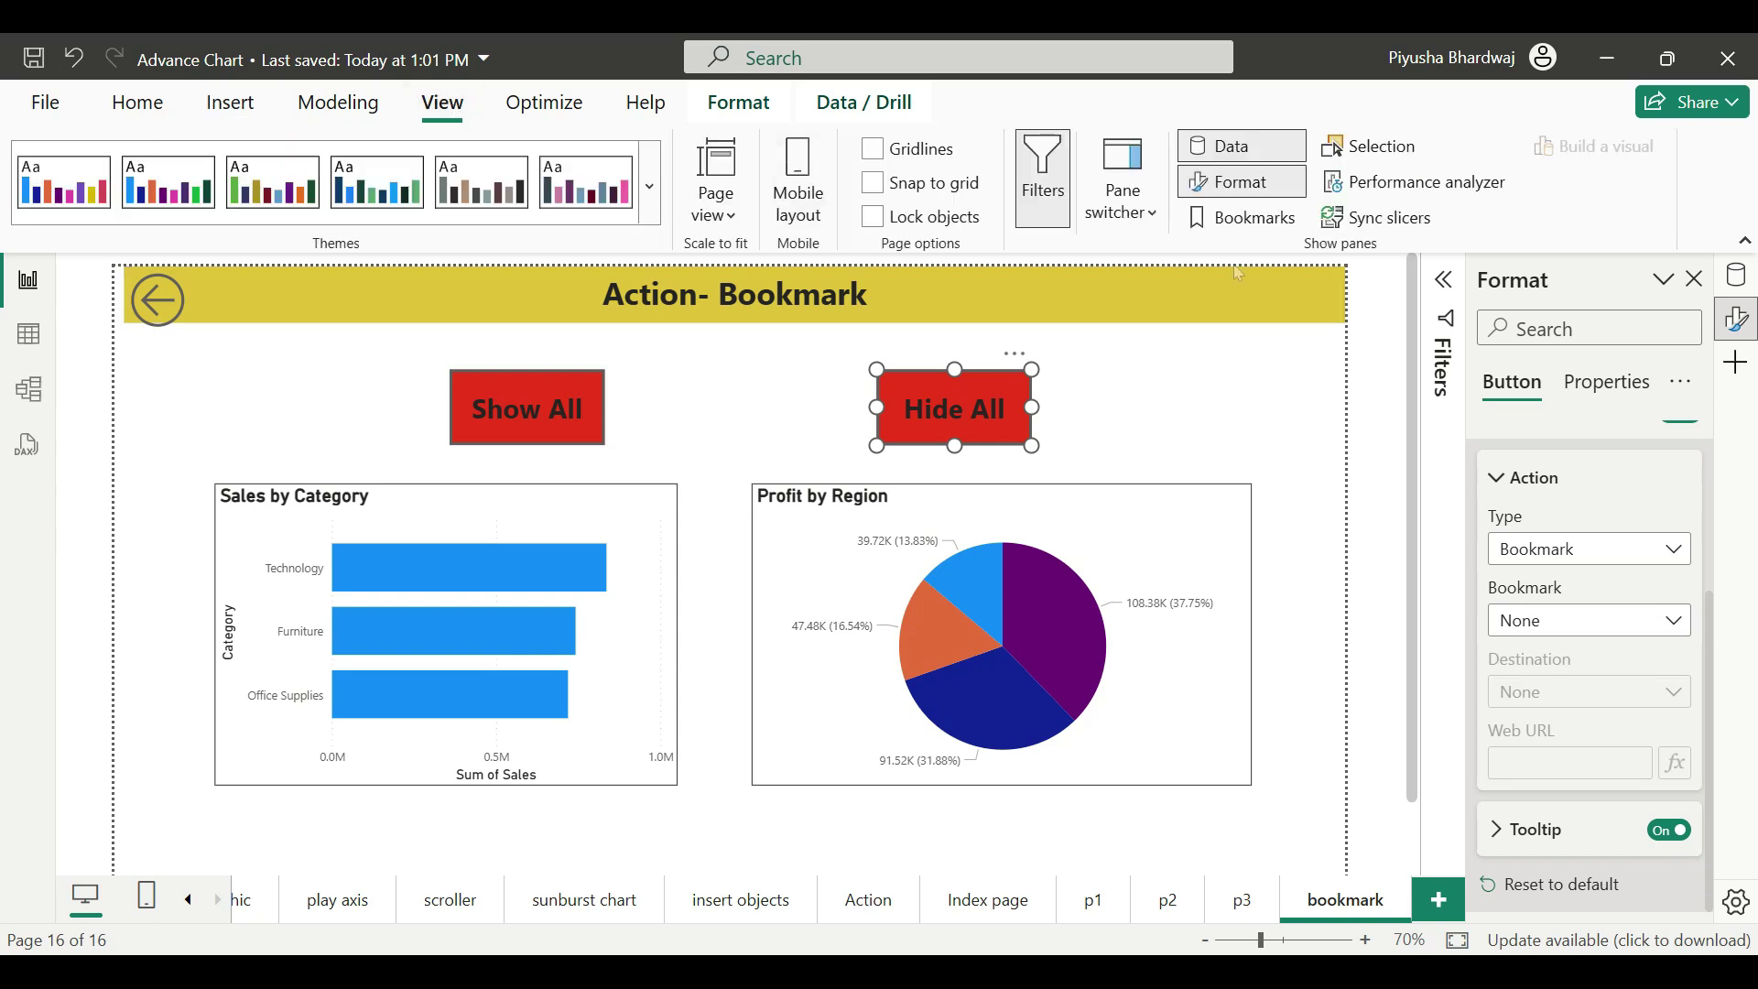
{"action": "left_click", "coordinate": [1238, 231]}
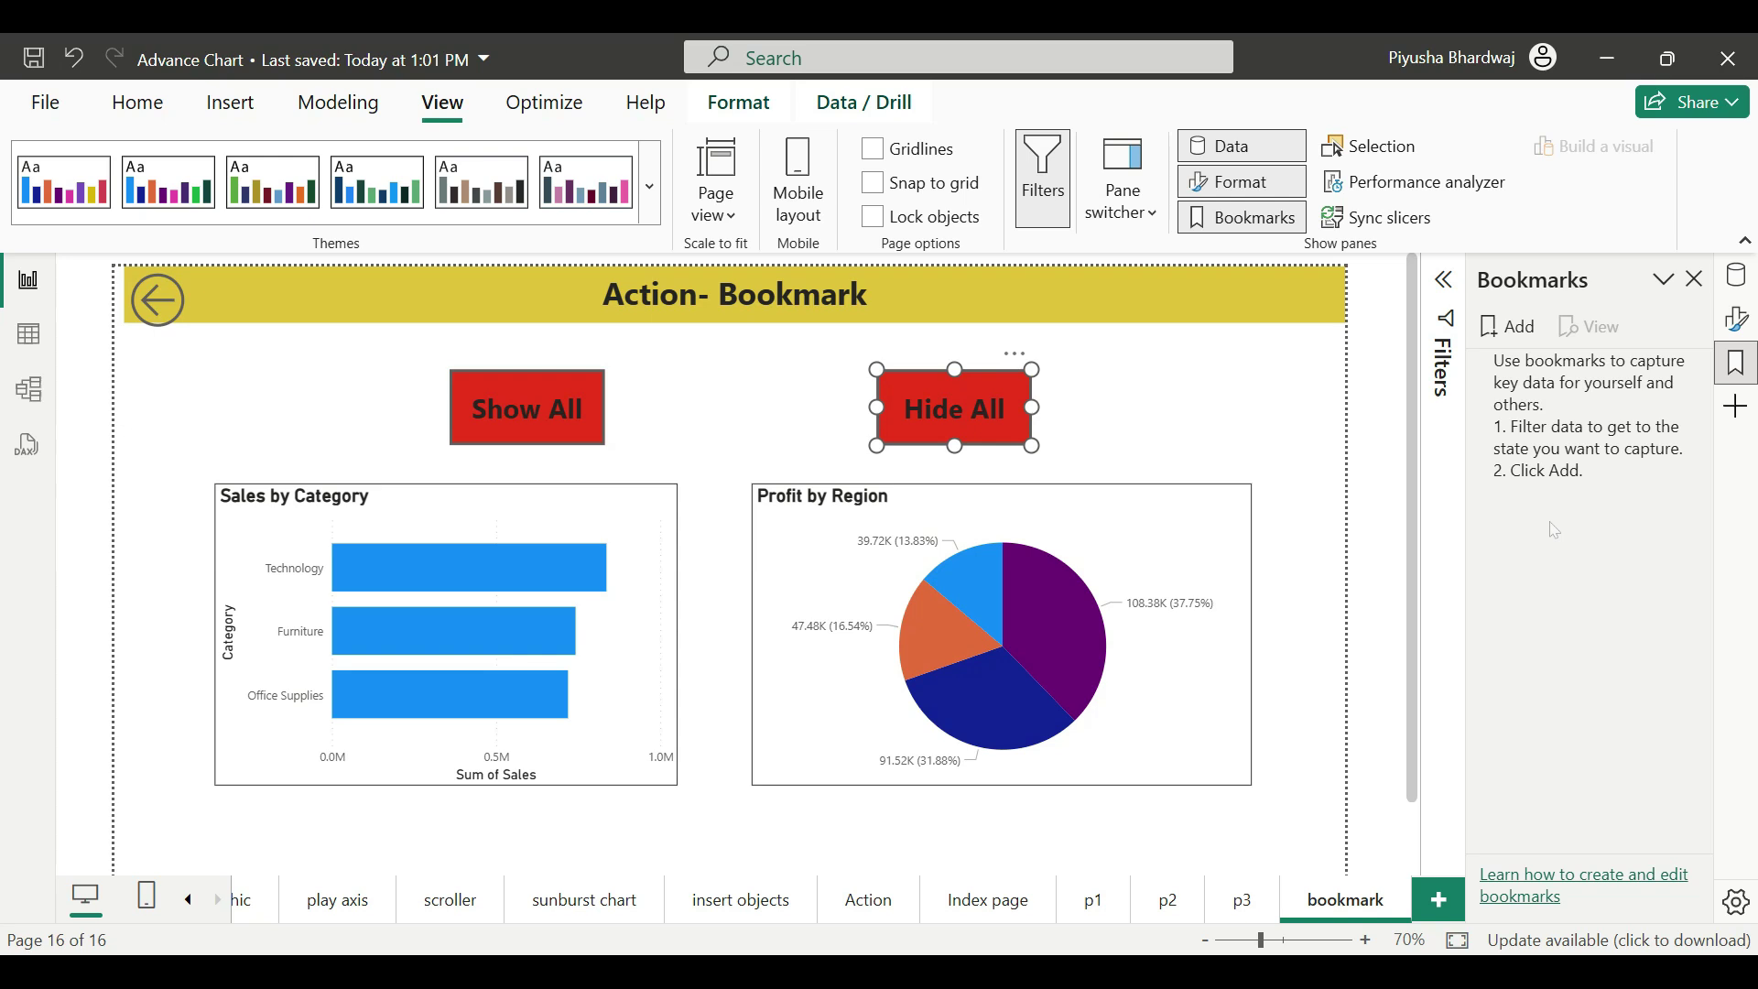
{"action": "left_click", "coordinate": [1509, 330]}
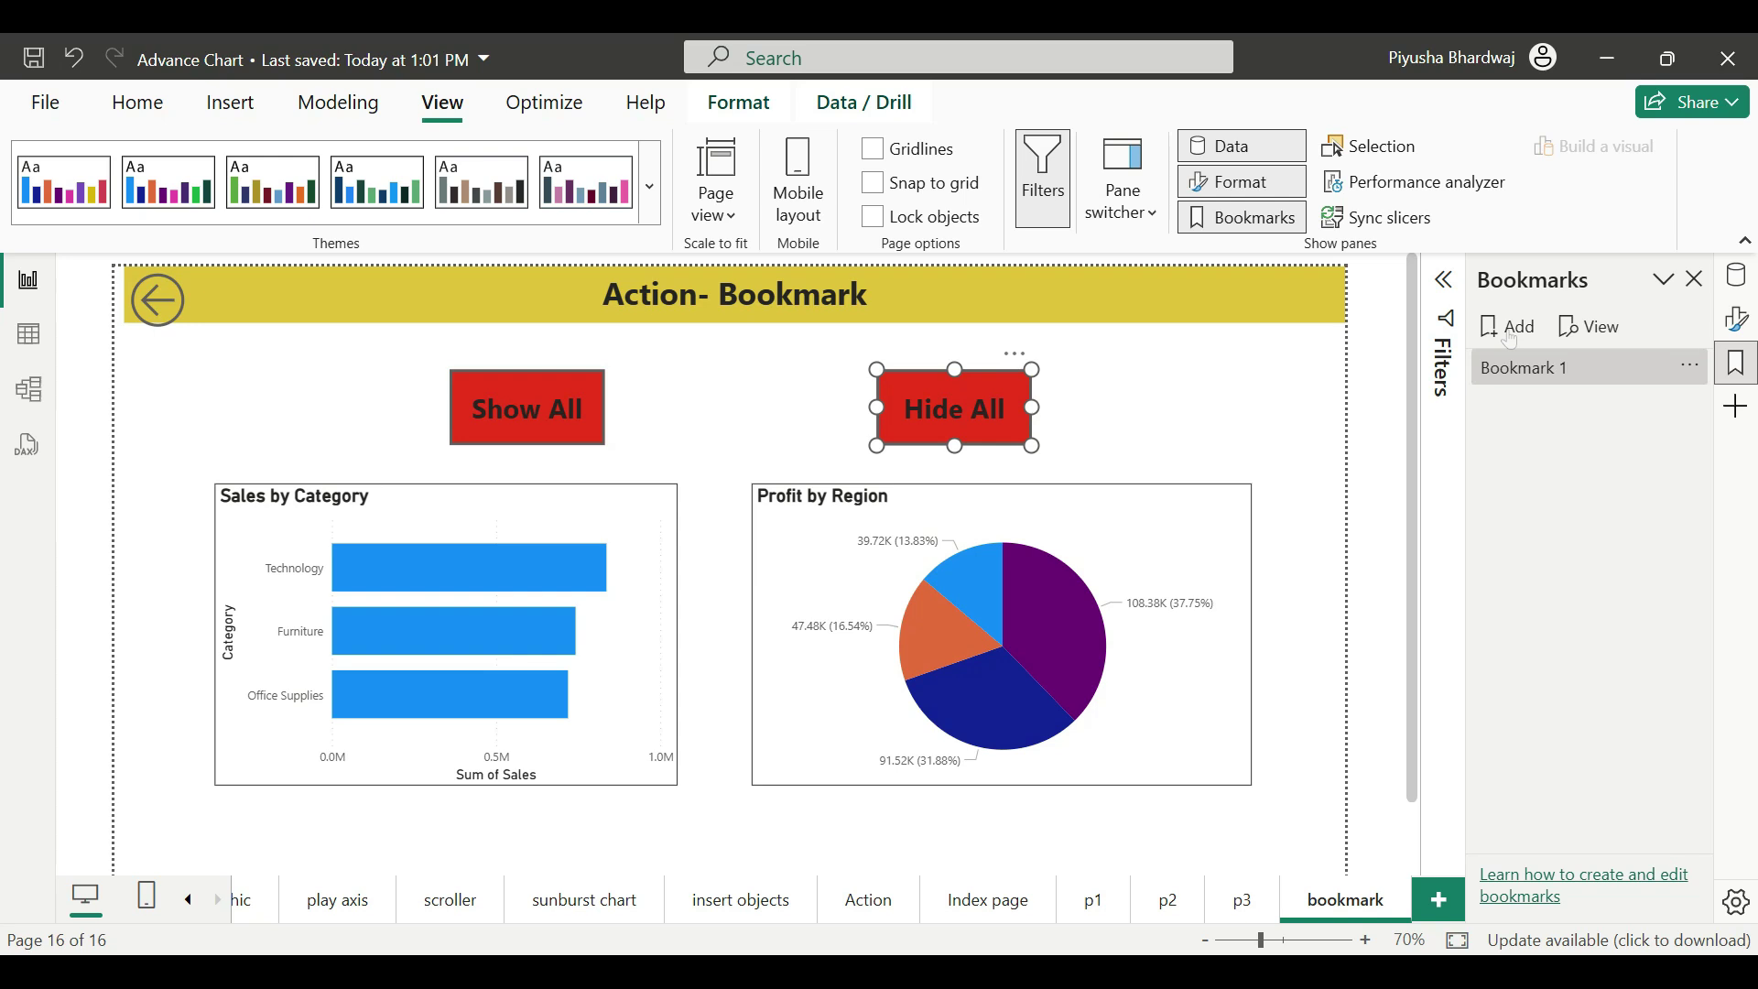
{"action": "double_click", "coordinate": [1525, 367]}
{"action": "type", "text": "Show All"}
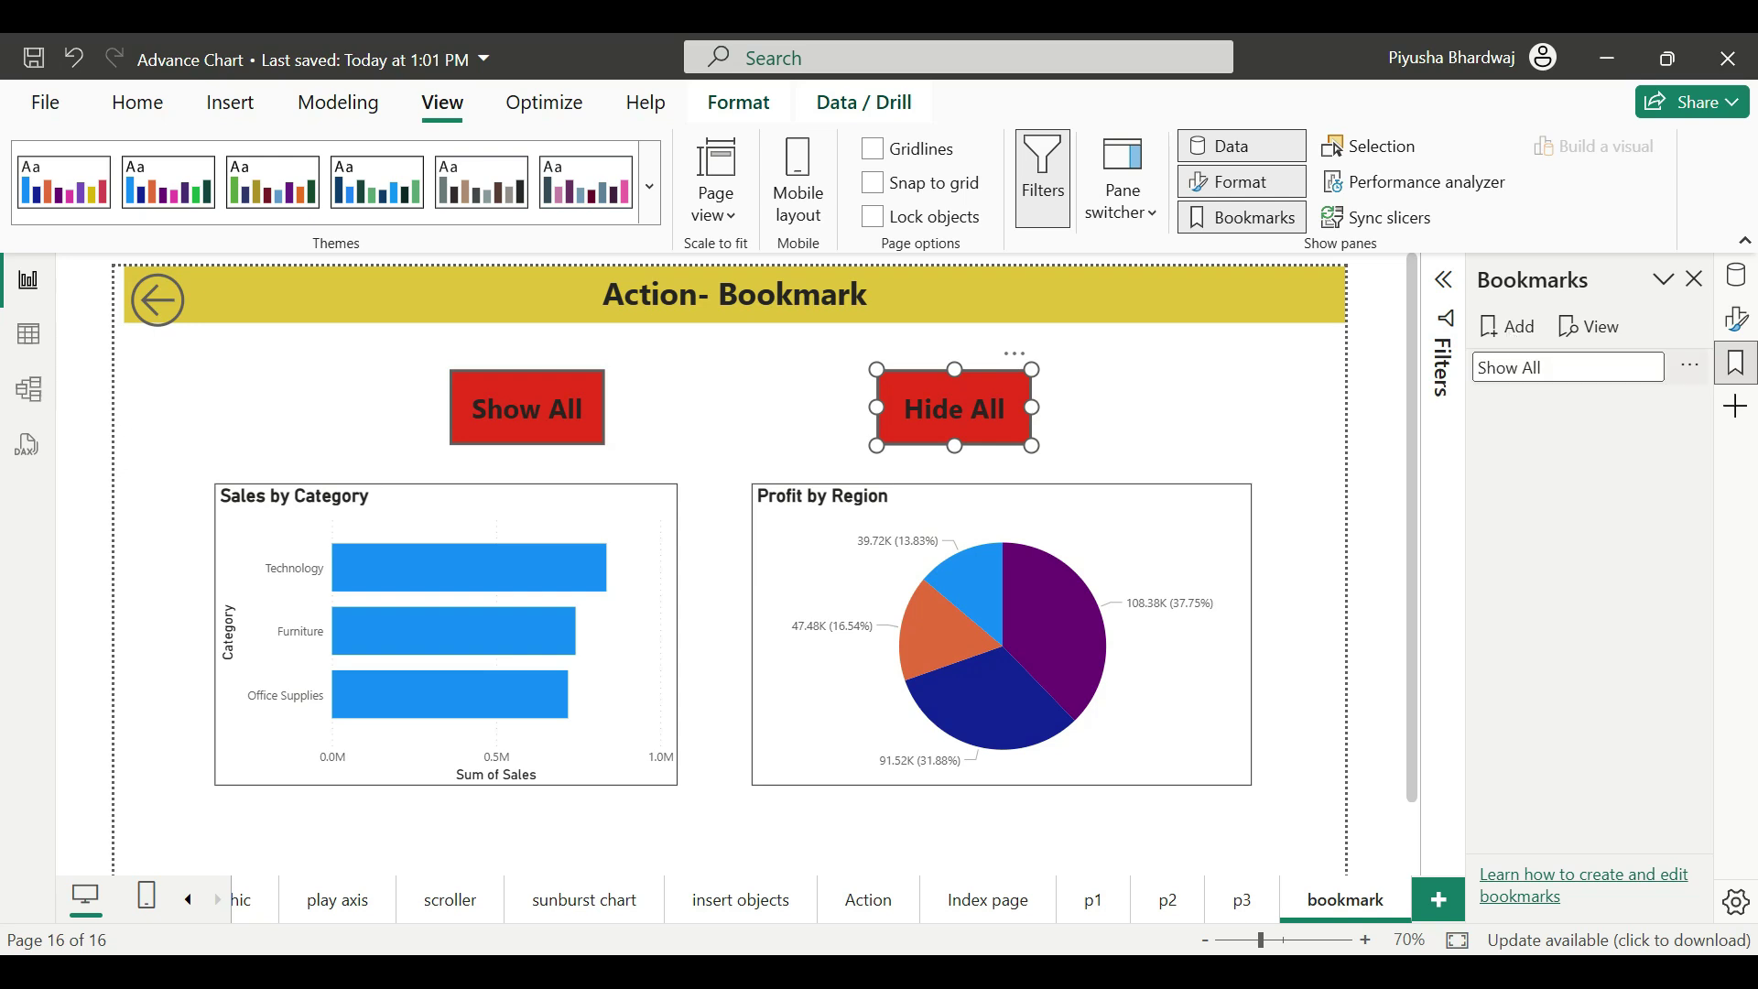
{"action": "left_click", "coordinate": [1568, 446]}
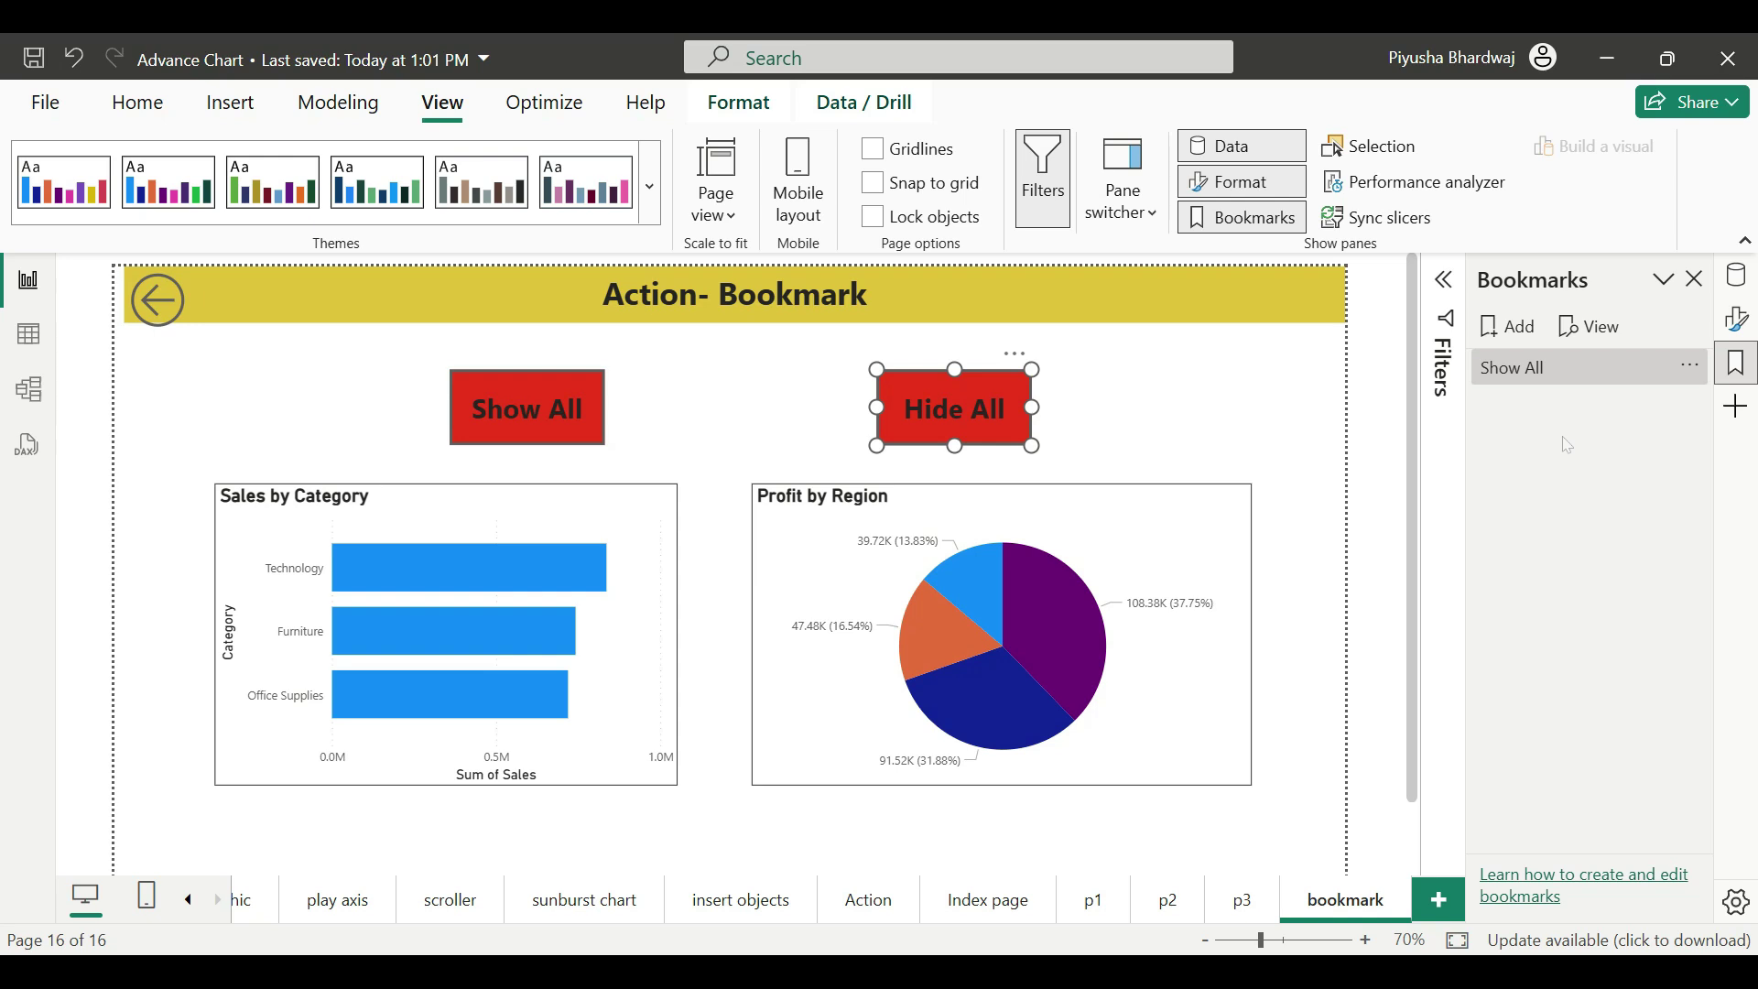
- Hide the Profit by Region and Sales by Category charts using the page's layer list
{"action": "left_click", "coordinate": [1382, 149]}
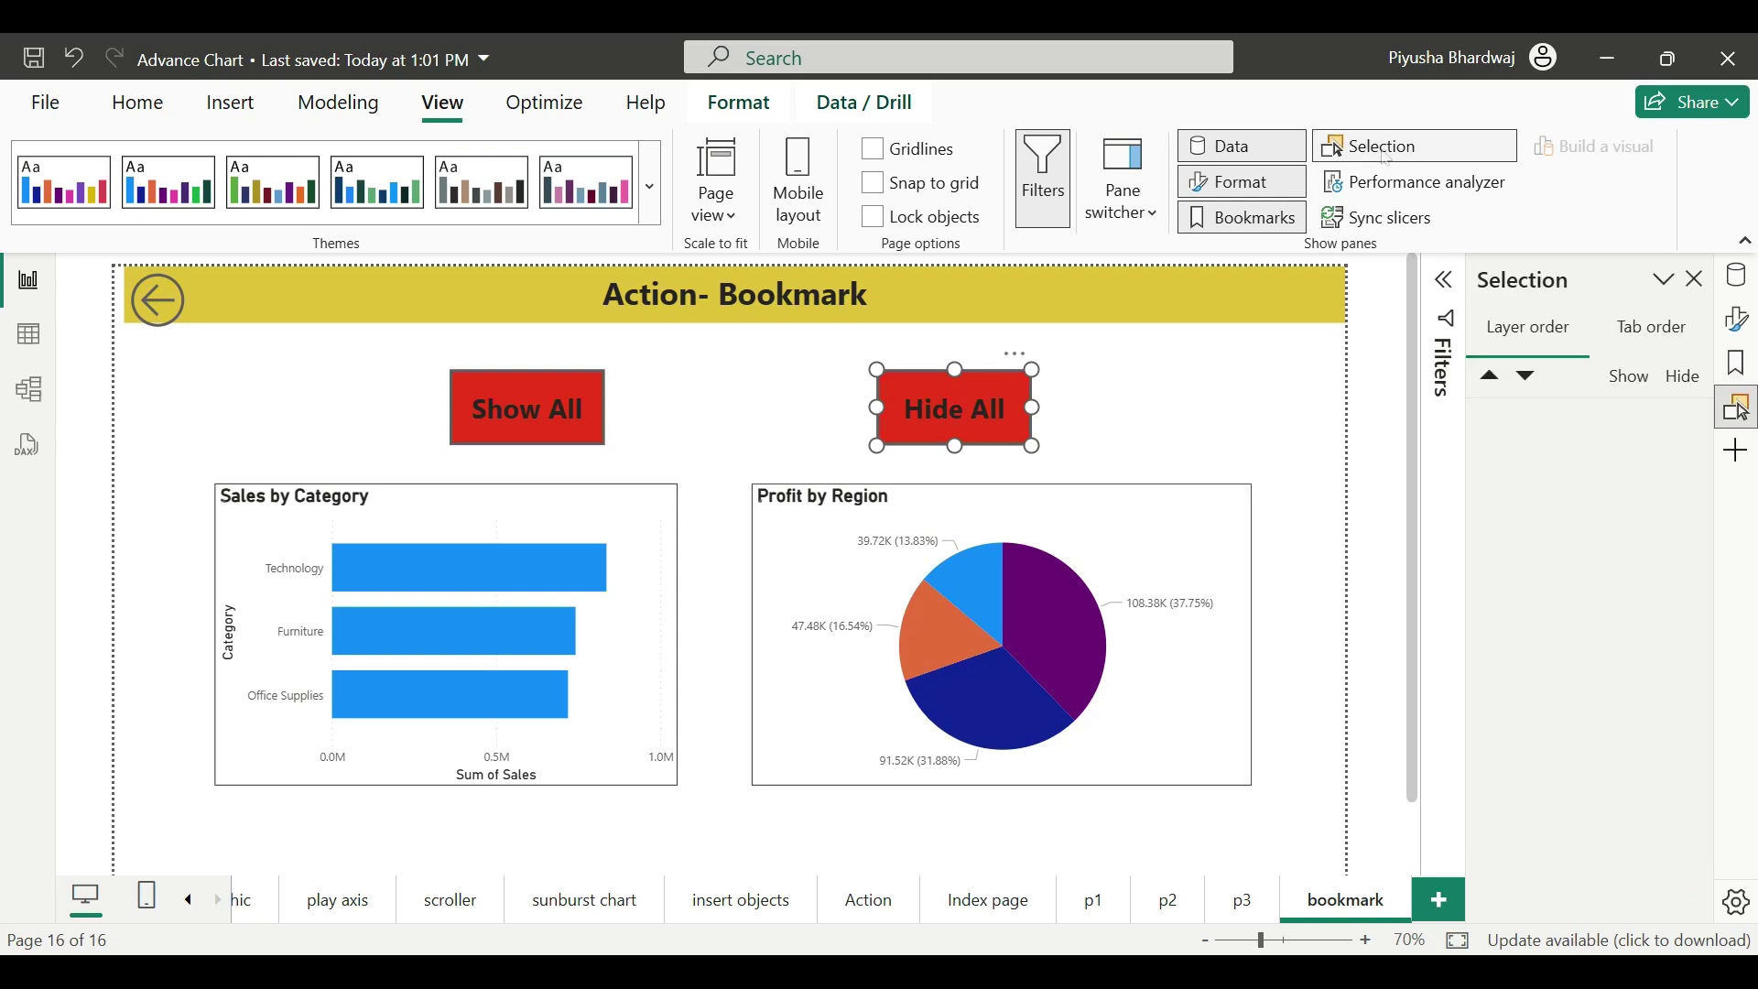
{"action": "left_click_drag", "start_coordinate": [1468, 614], "coordinate": [1337, 609]}
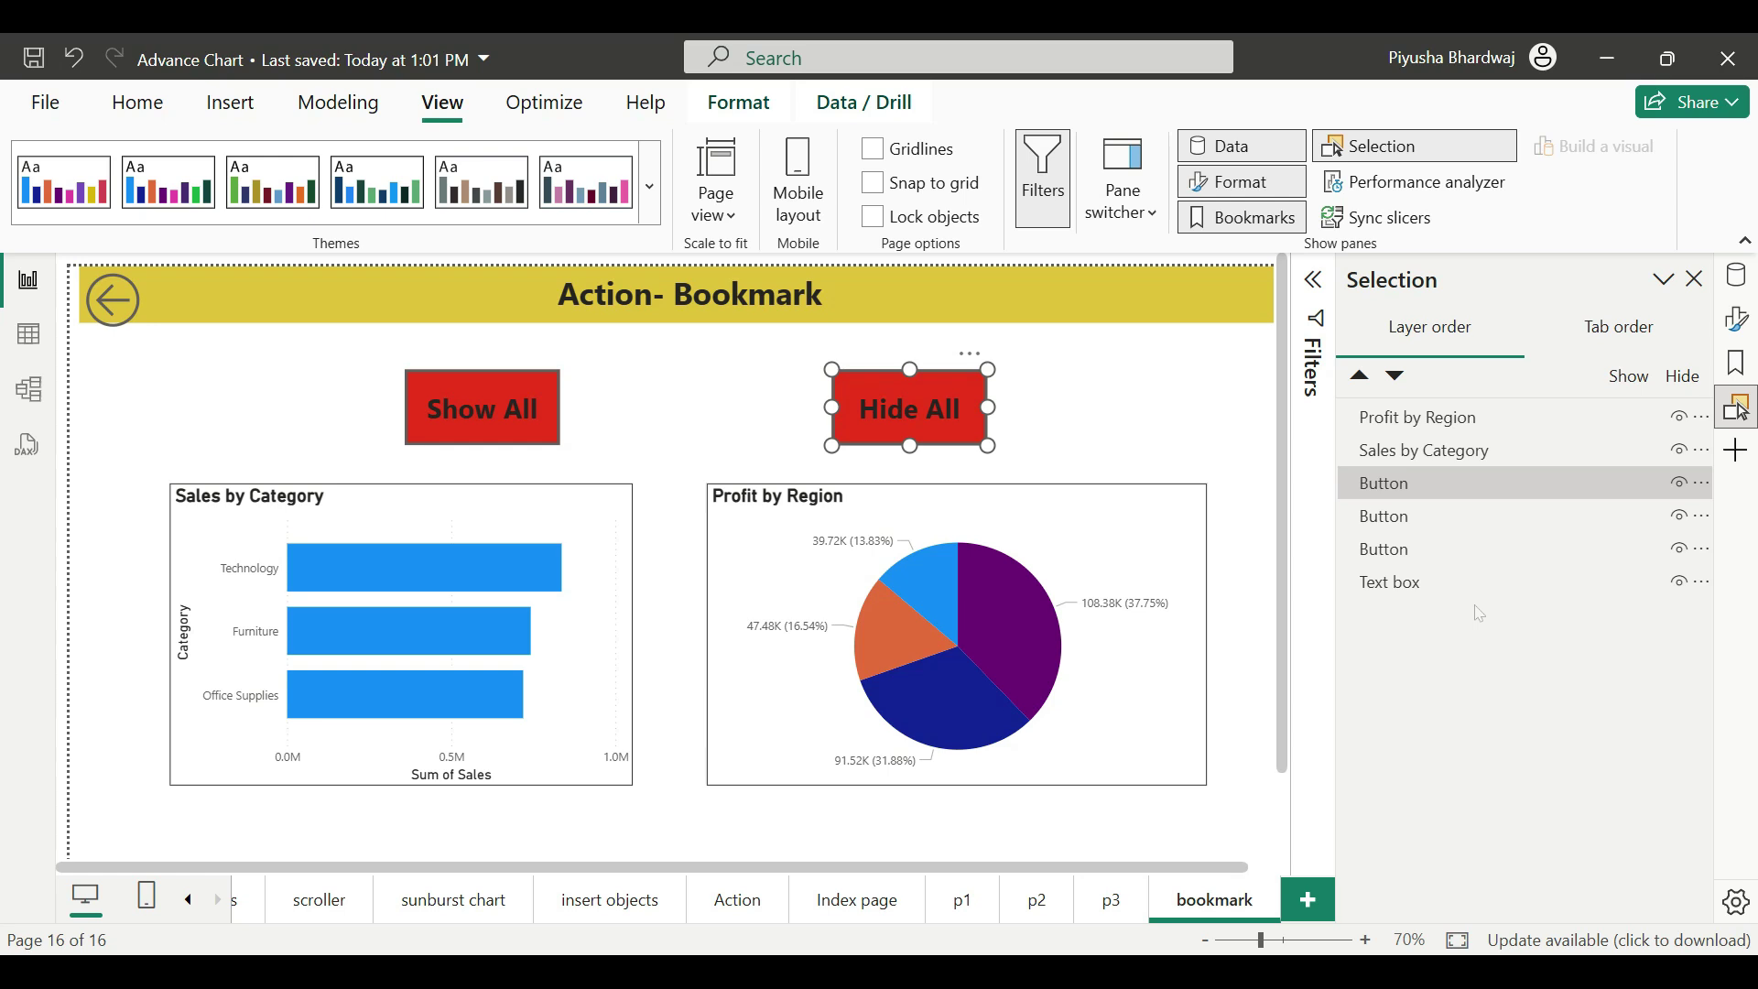
{"action": "left_click", "coordinate": [1680, 418]}
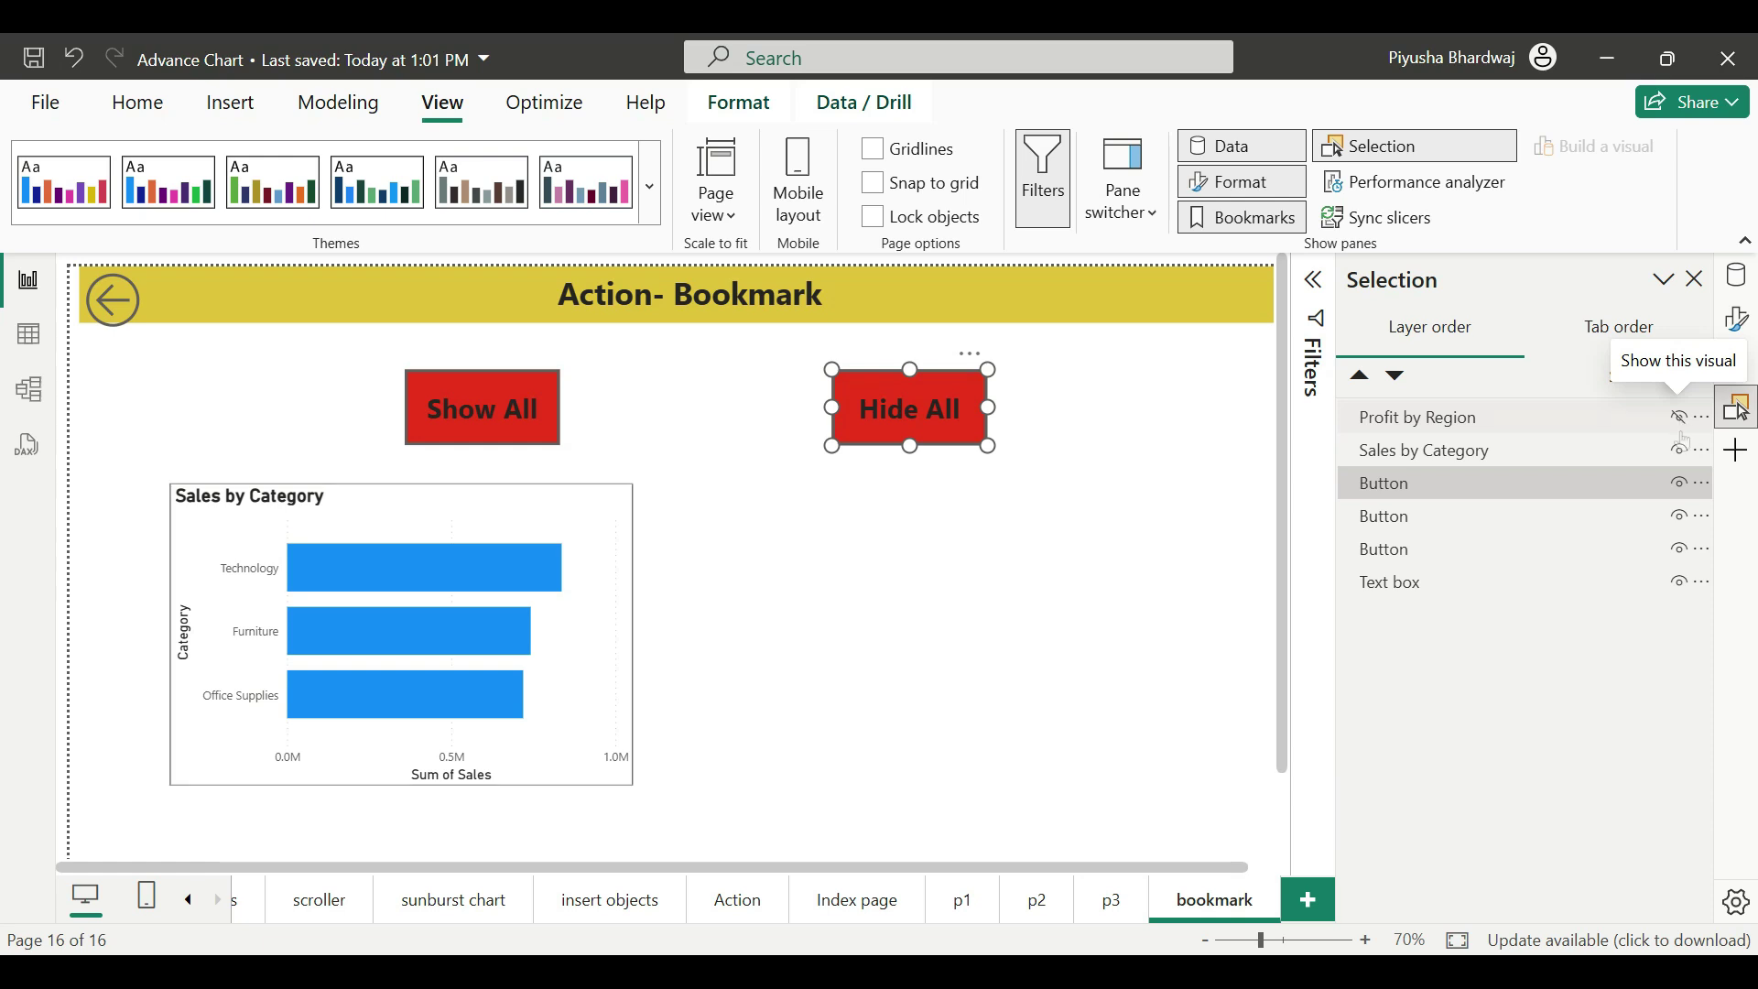
{"action": "left_click", "coordinate": [1681, 451]}
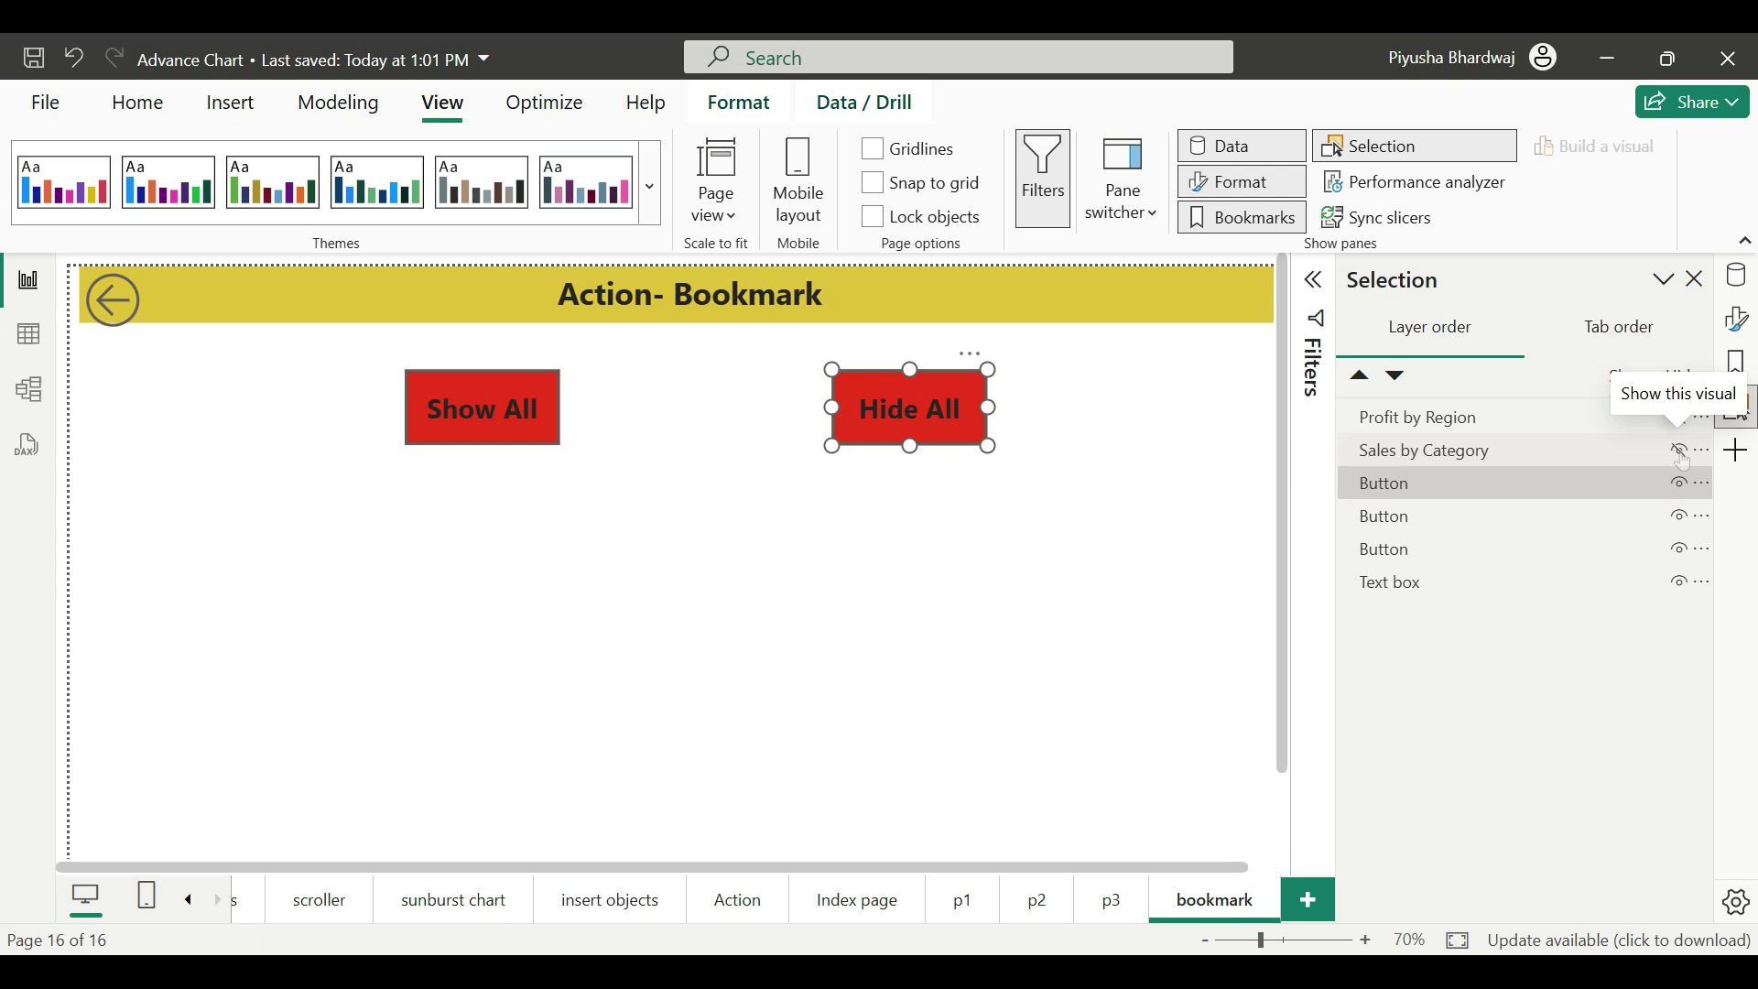
- Add a bookmark of the page with both charts hidden and name it Hide All
{"action": "left_click", "coordinate": [1738, 363]}
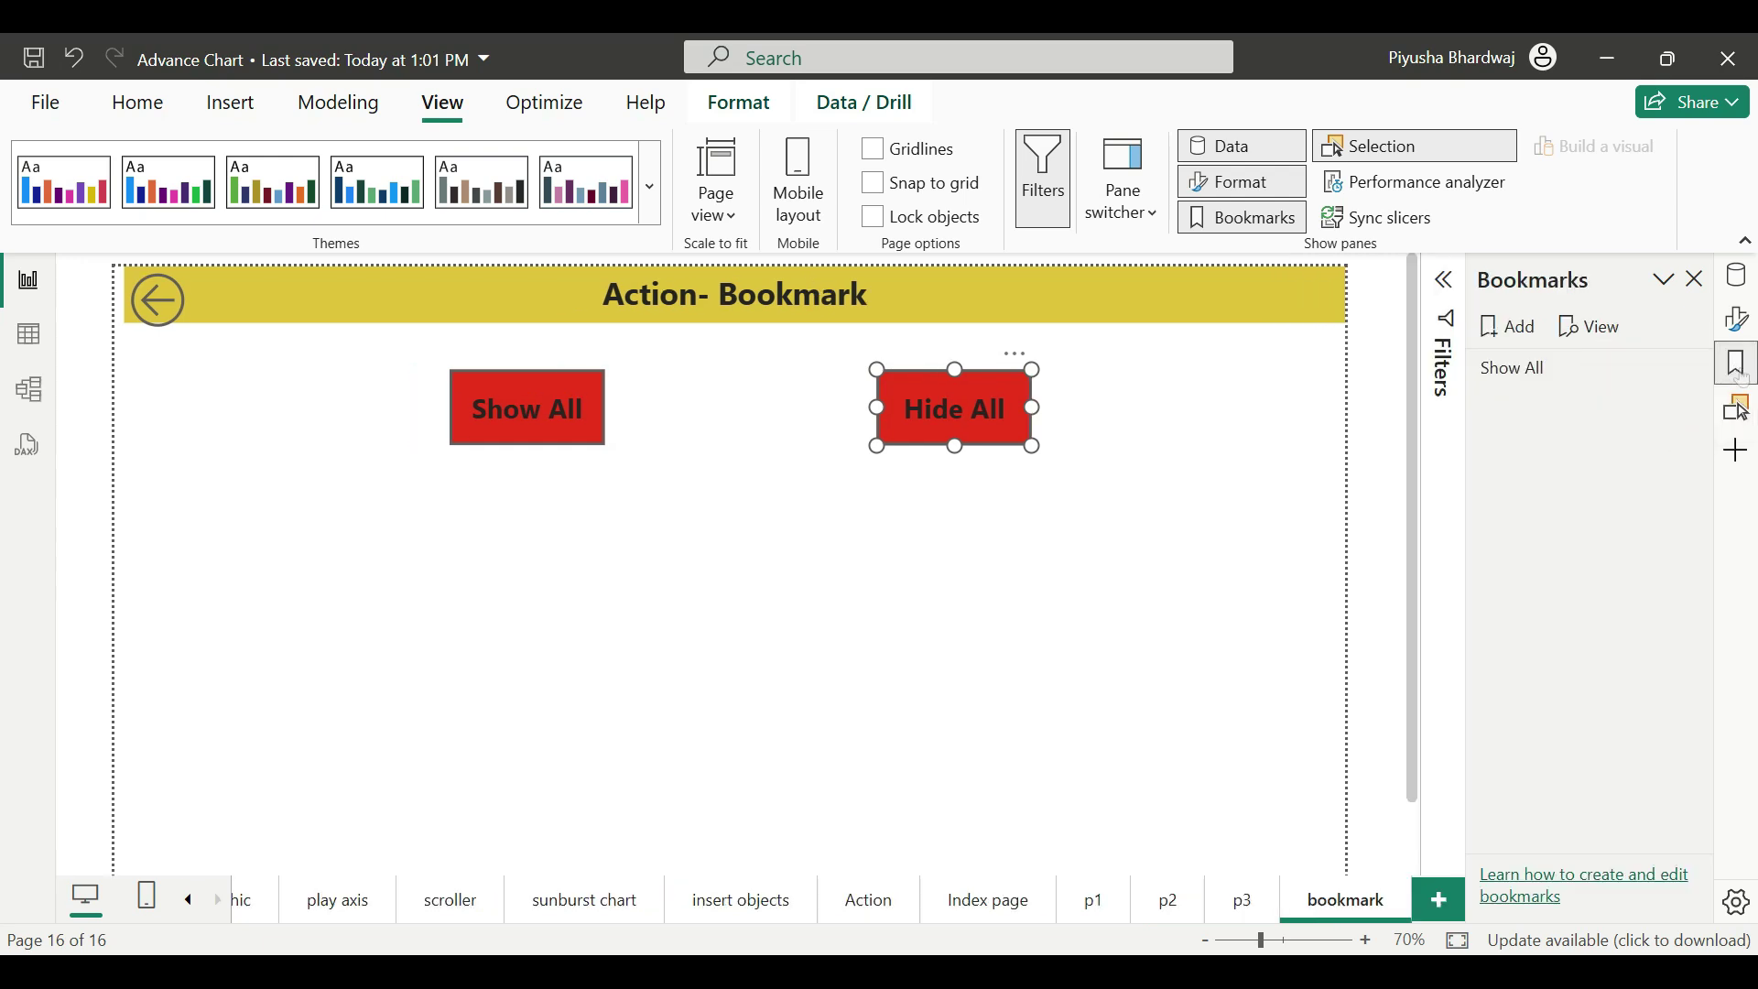
{"action": "left_click", "coordinate": [1522, 329]}
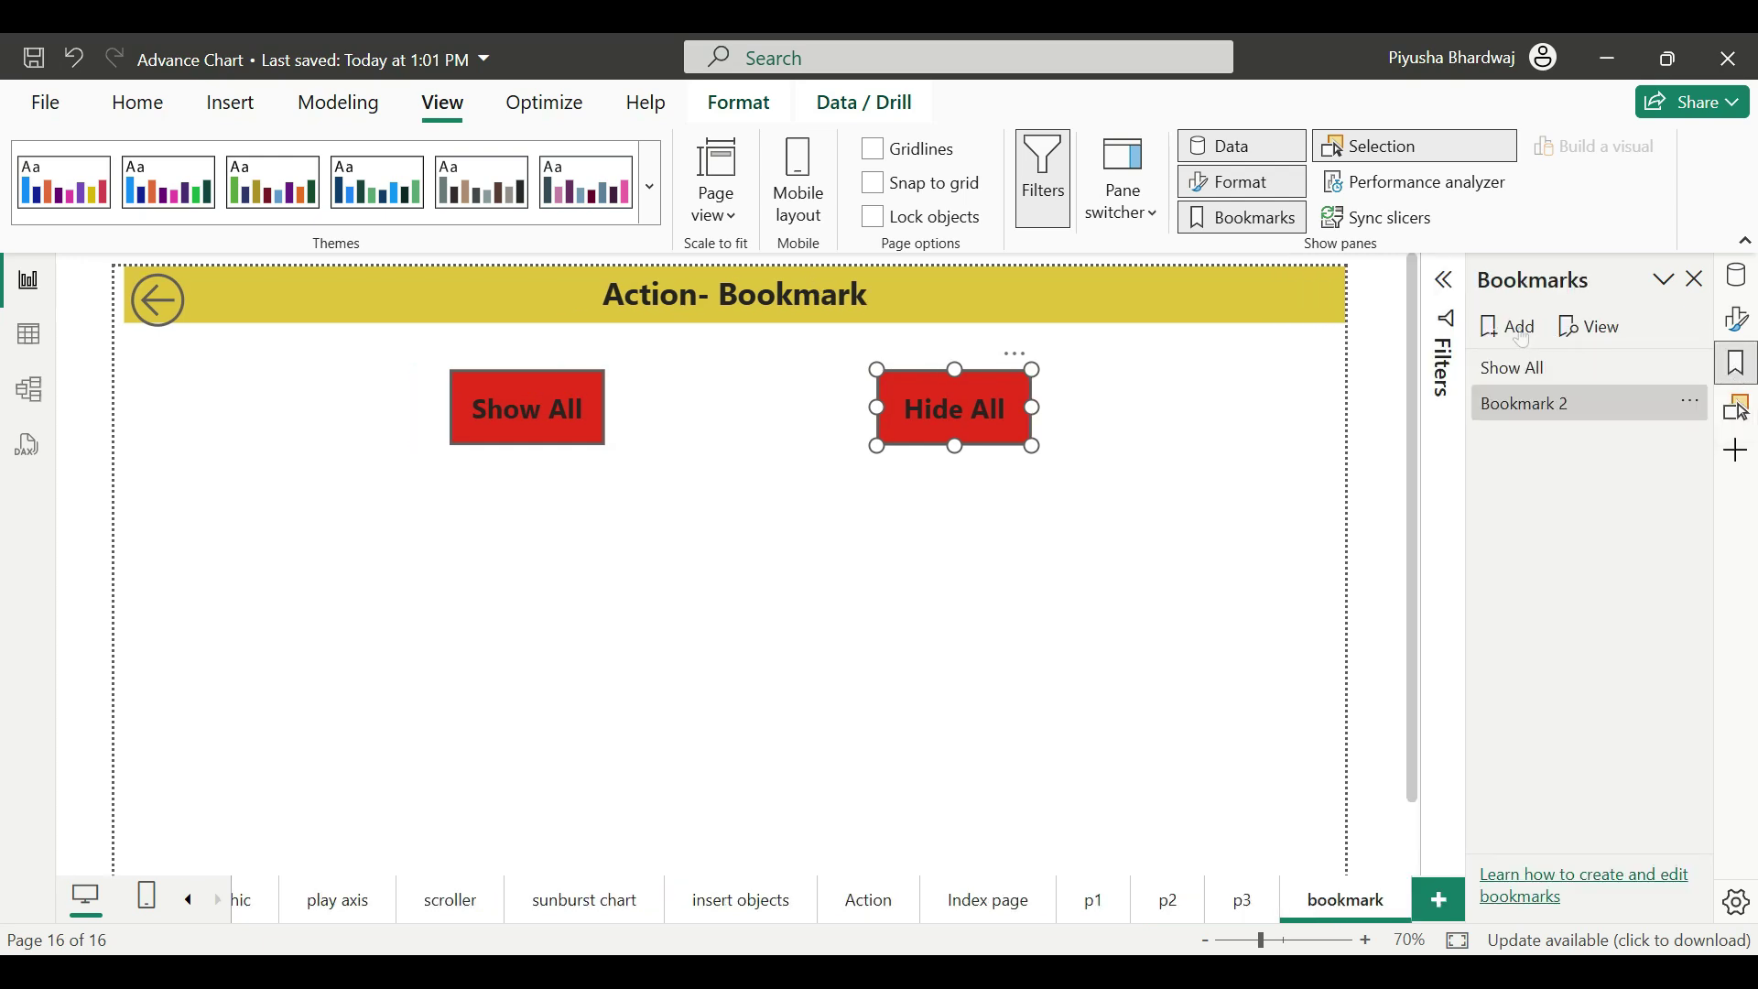
{"action": "double_click", "coordinate": [1548, 404]}
{"action": "type", "text": "Hide All"}
{"action": "key", "text": "Return"}
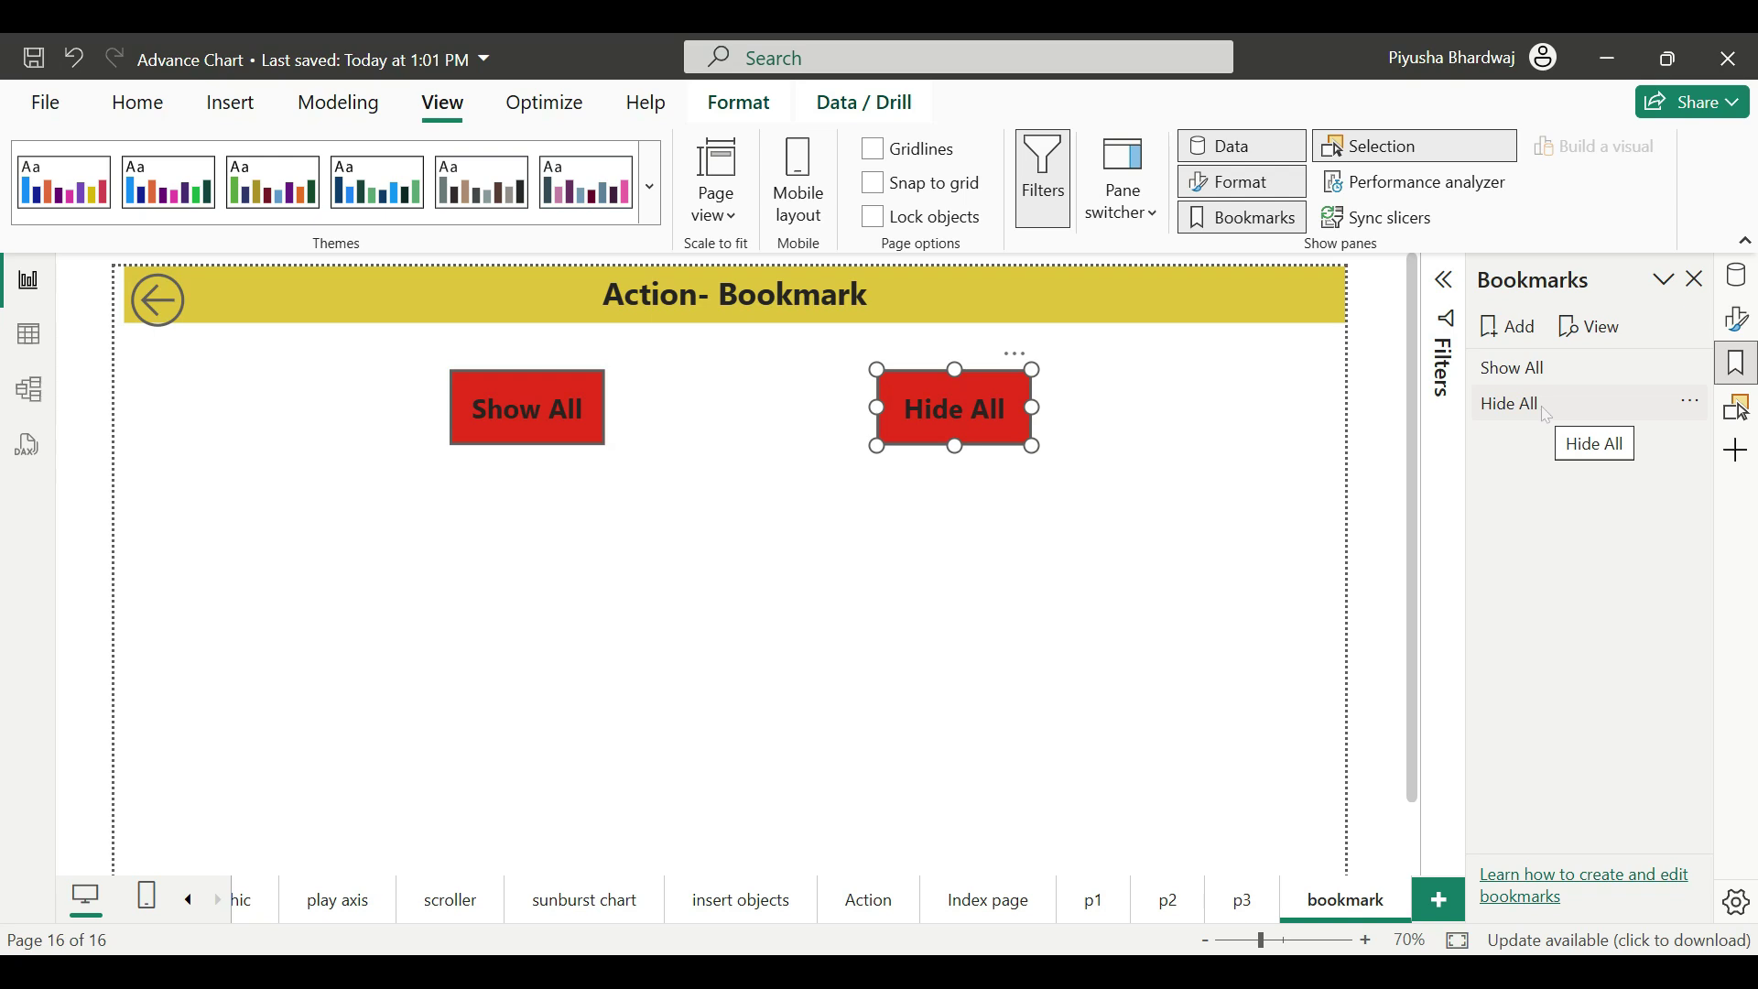
- Switch between the Show All and Hide All bookmarks to check them, finishing on Show All
{"action": "left_click", "coordinate": [1559, 368]}
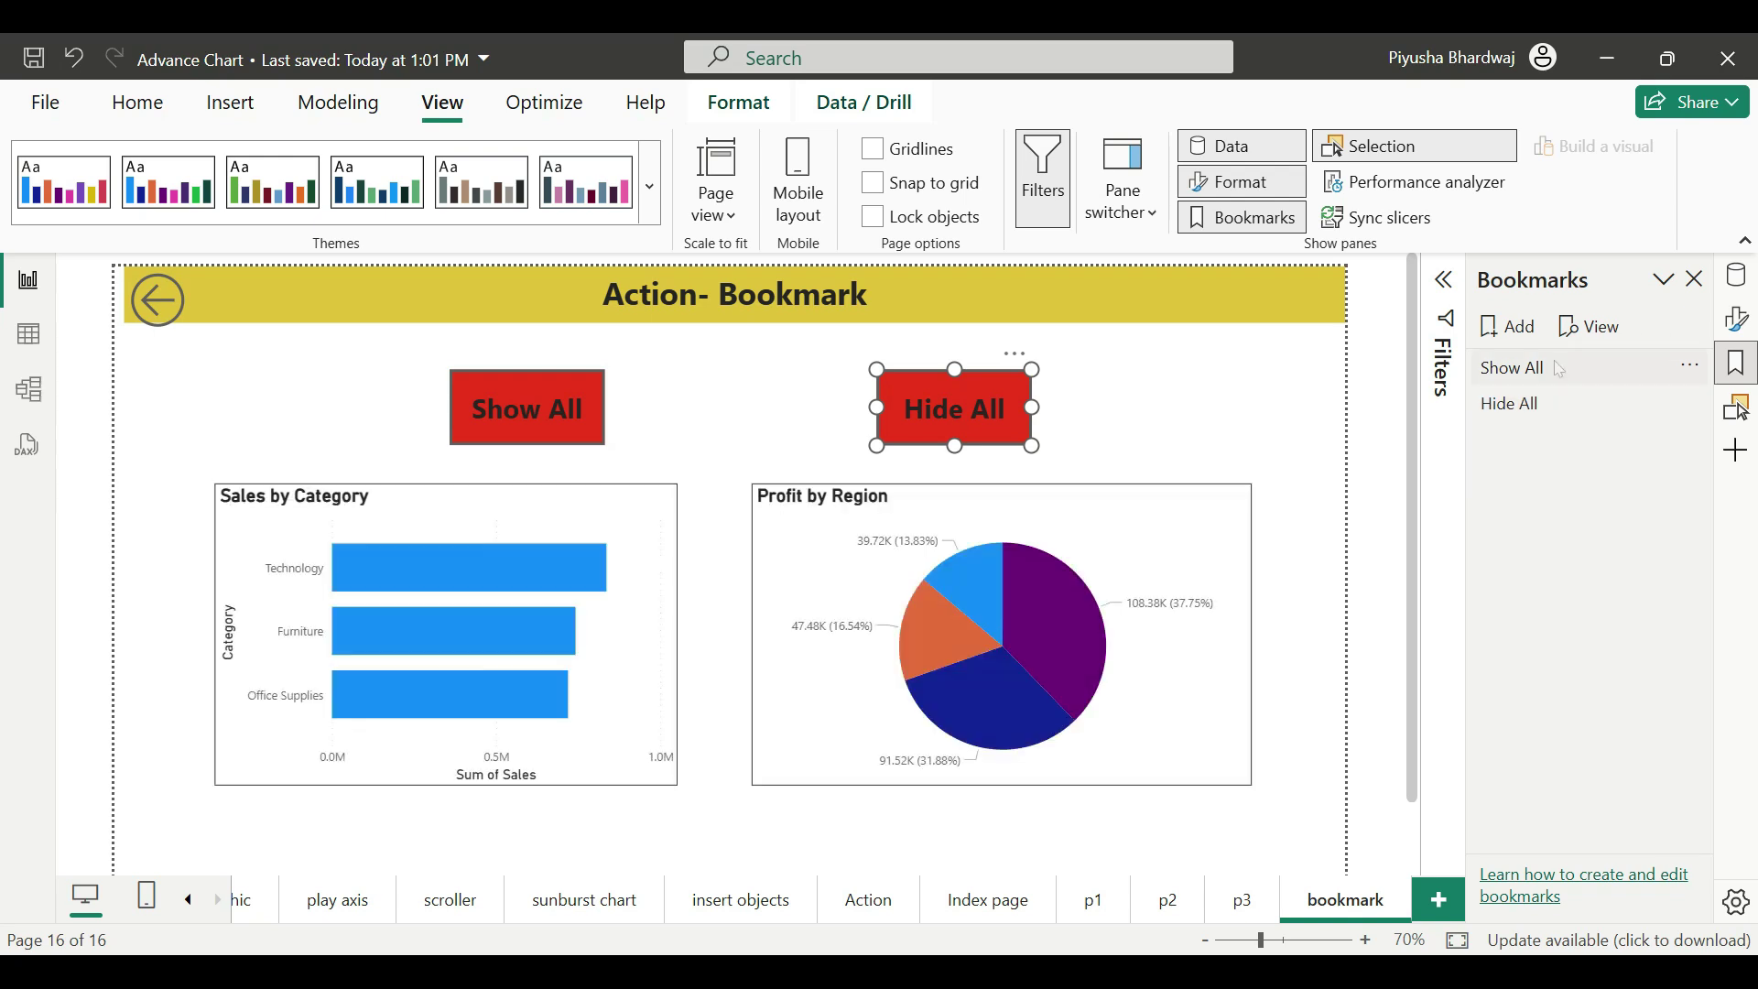
{"action": "left_click", "coordinate": [1579, 418]}
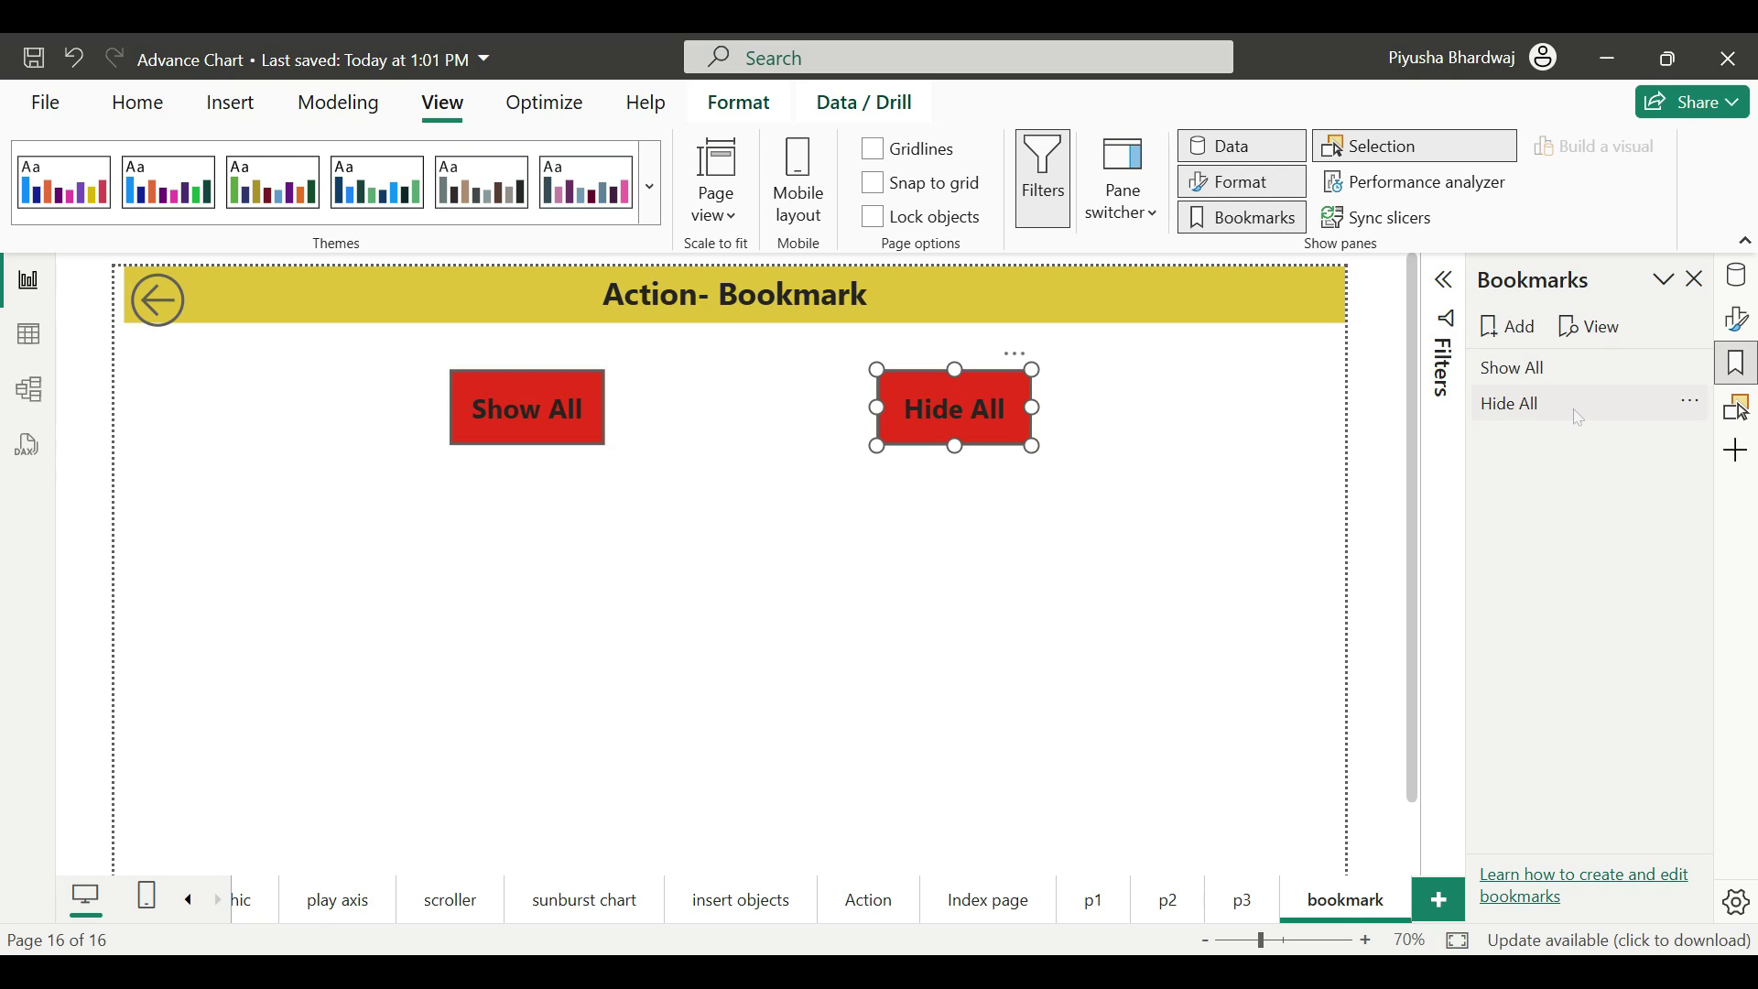
{"action": "left_click", "coordinate": [1580, 418]}
{"action": "left_click", "coordinate": [485, 423]}
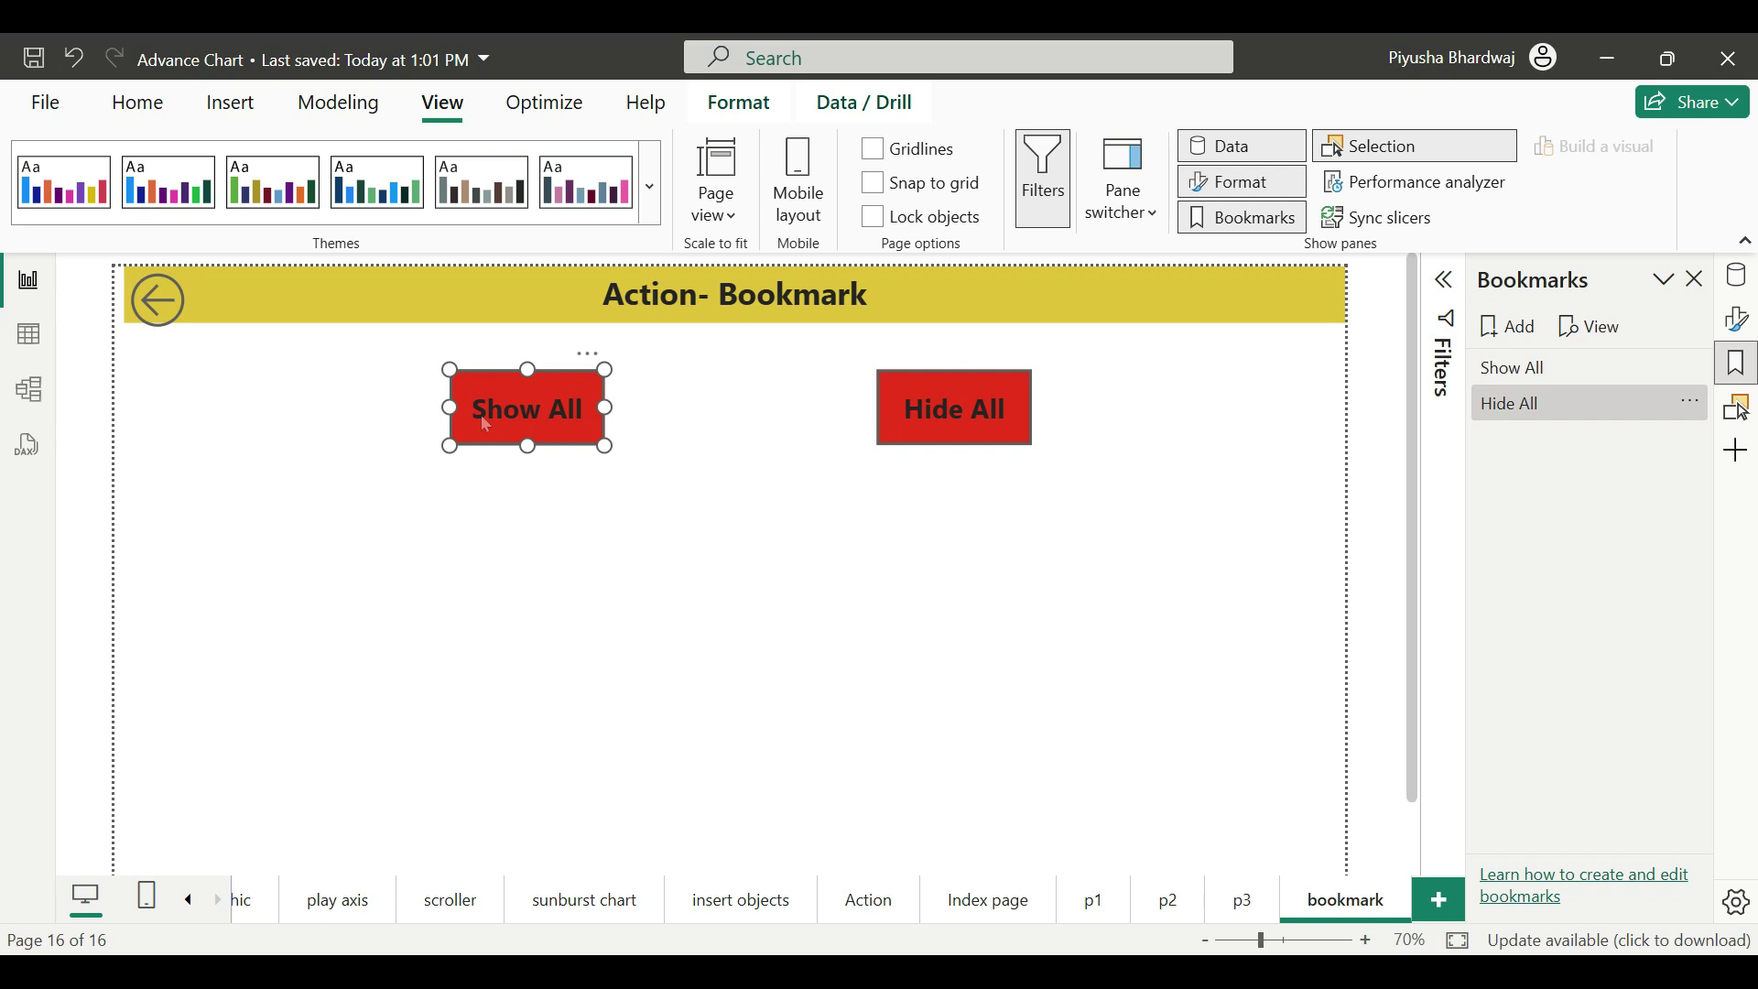
{"action": "left_click", "coordinate": [1536, 371]}
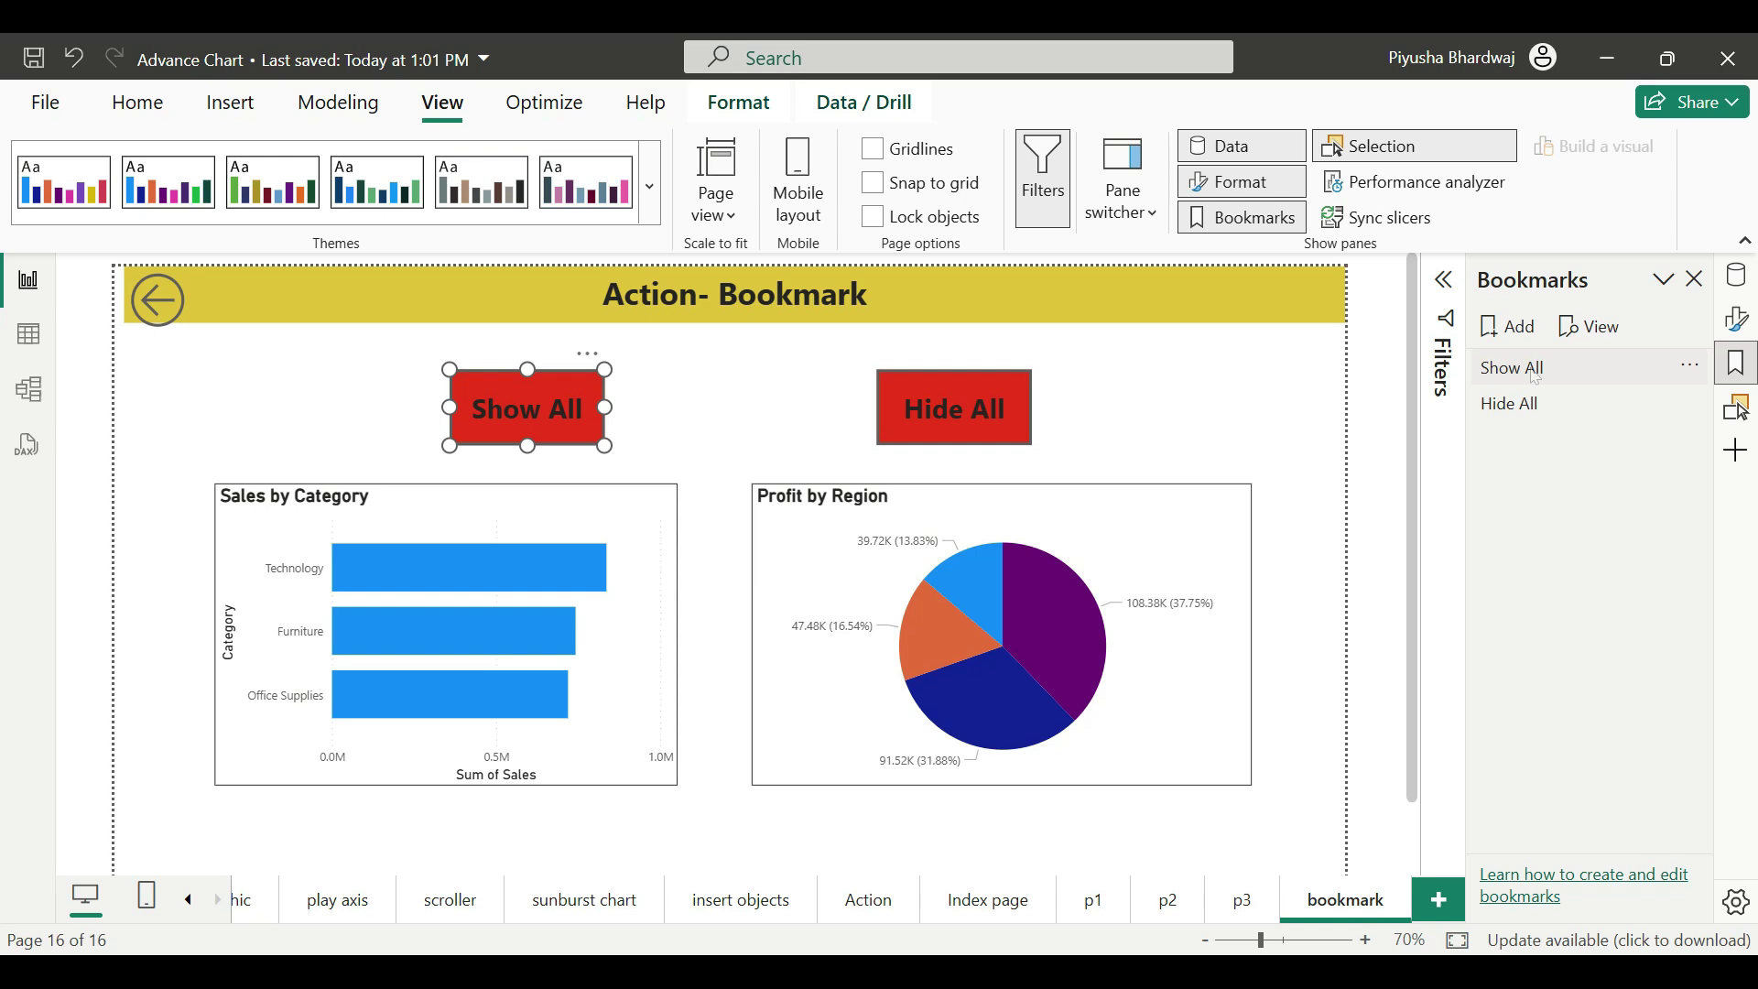
- Assign the Hide All bookmark to the Hide All button's action
{"action": "left_click", "coordinate": [958, 422]}
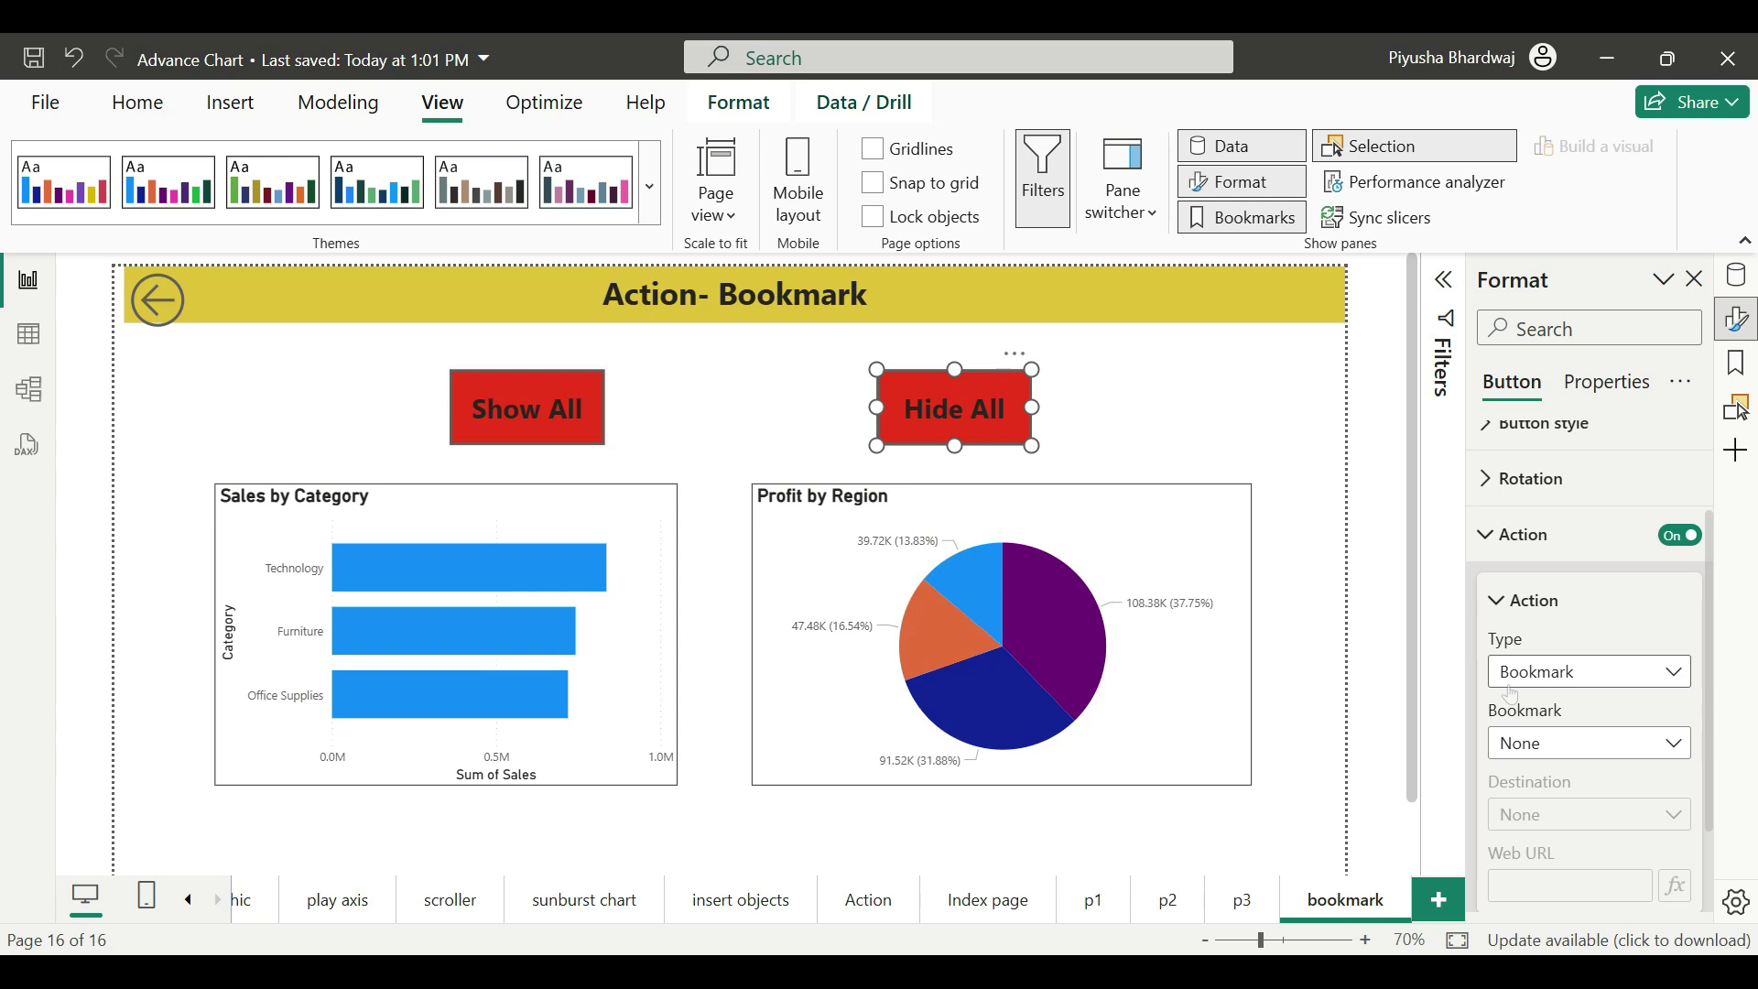
{"action": "left_click", "coordinate": [1685, 737]}
{"action": "left_click", "coordinate": [1565, 843]}
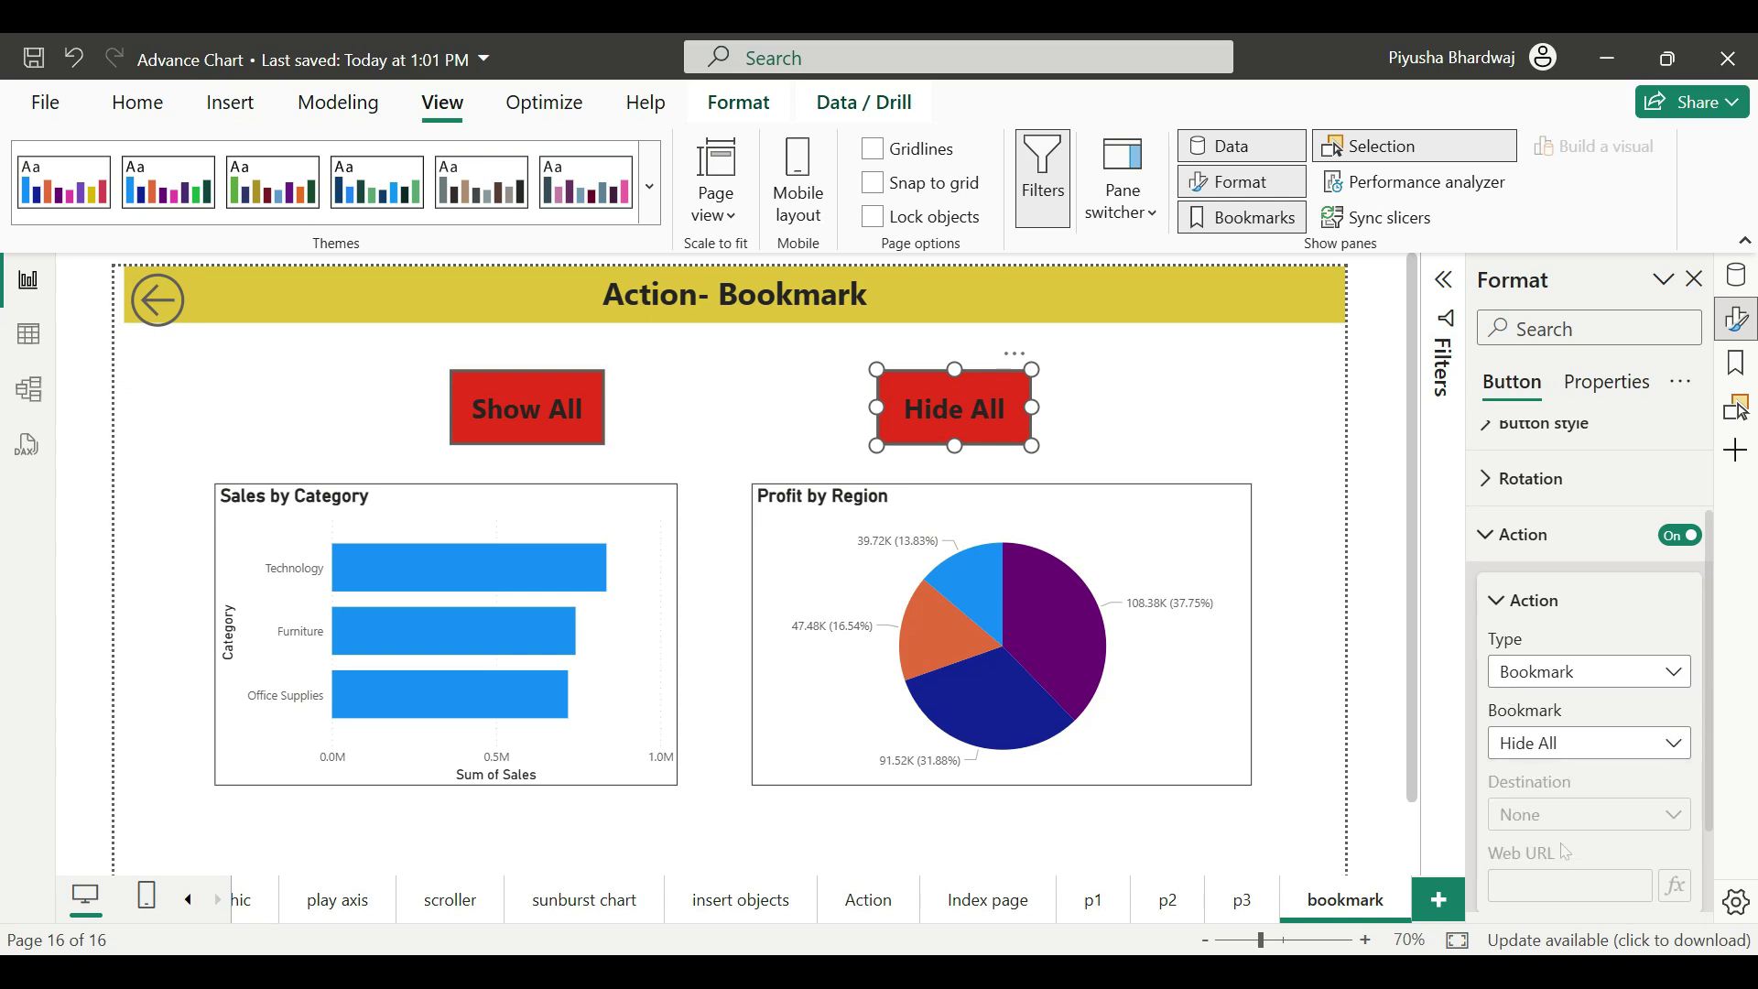
- Turn on the Show All button's action and set it to Bookmark with the Show All bookmark
{"action": "left_click", "coordinate": [527, 409]}
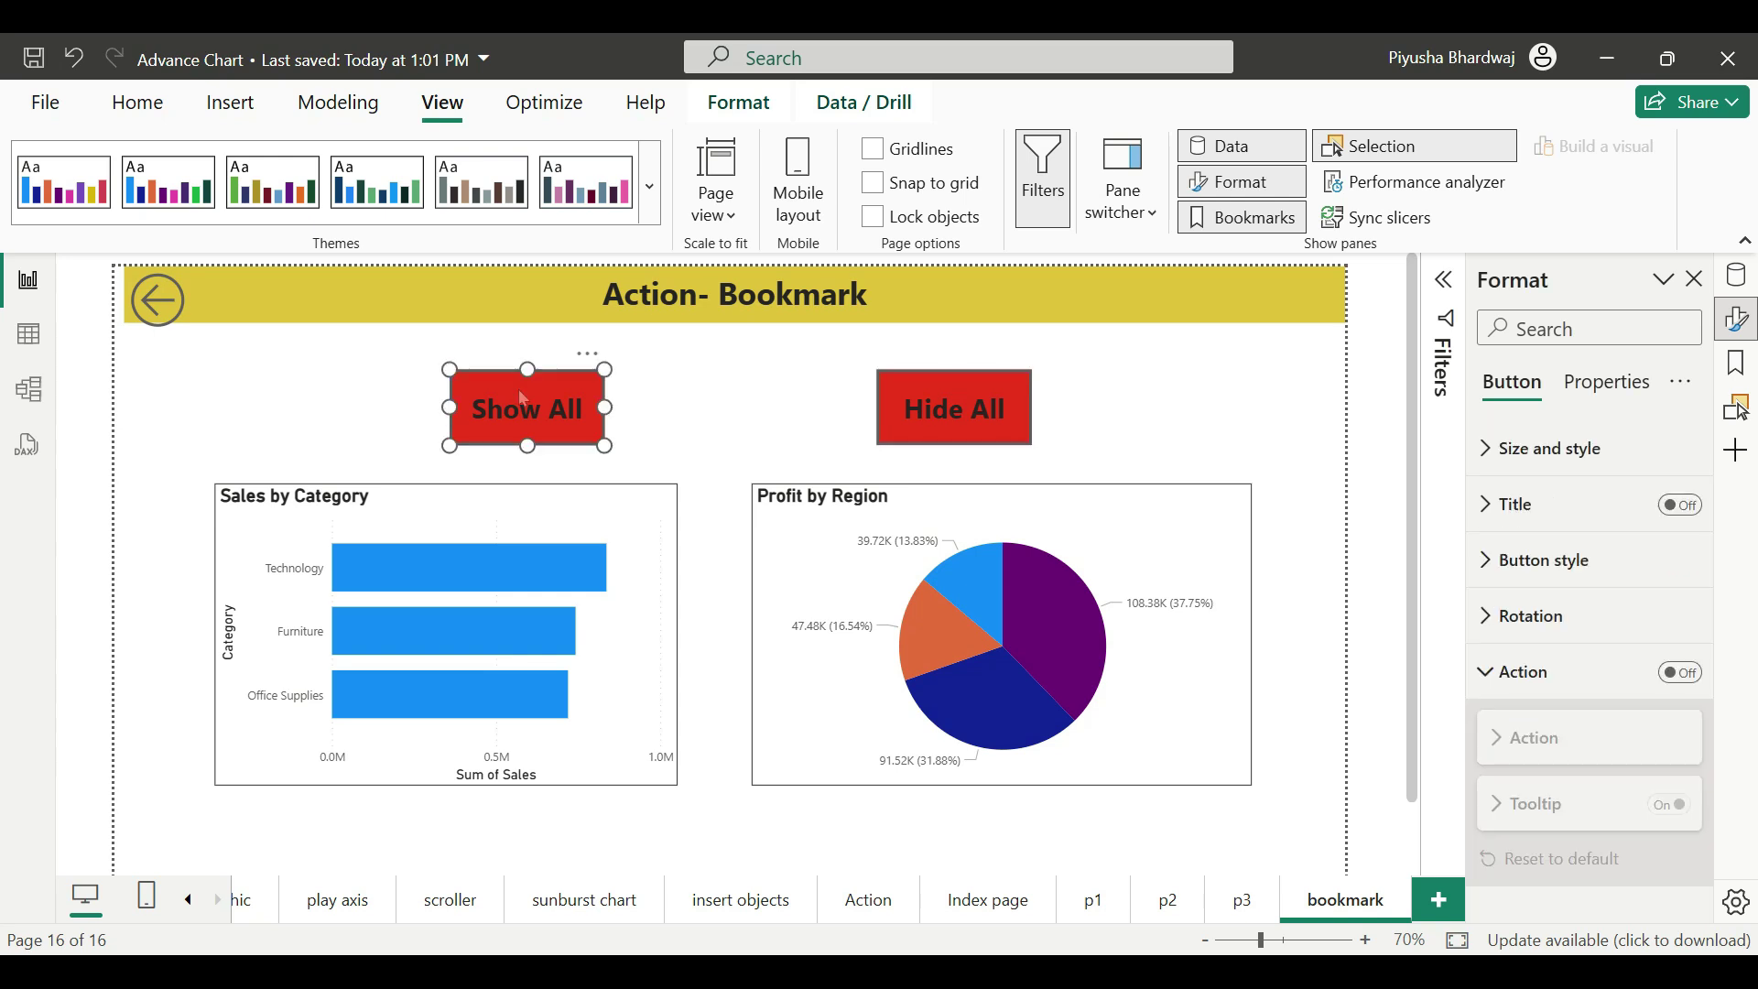
{"action": "left_click", "coordinate": [1566, 684]}
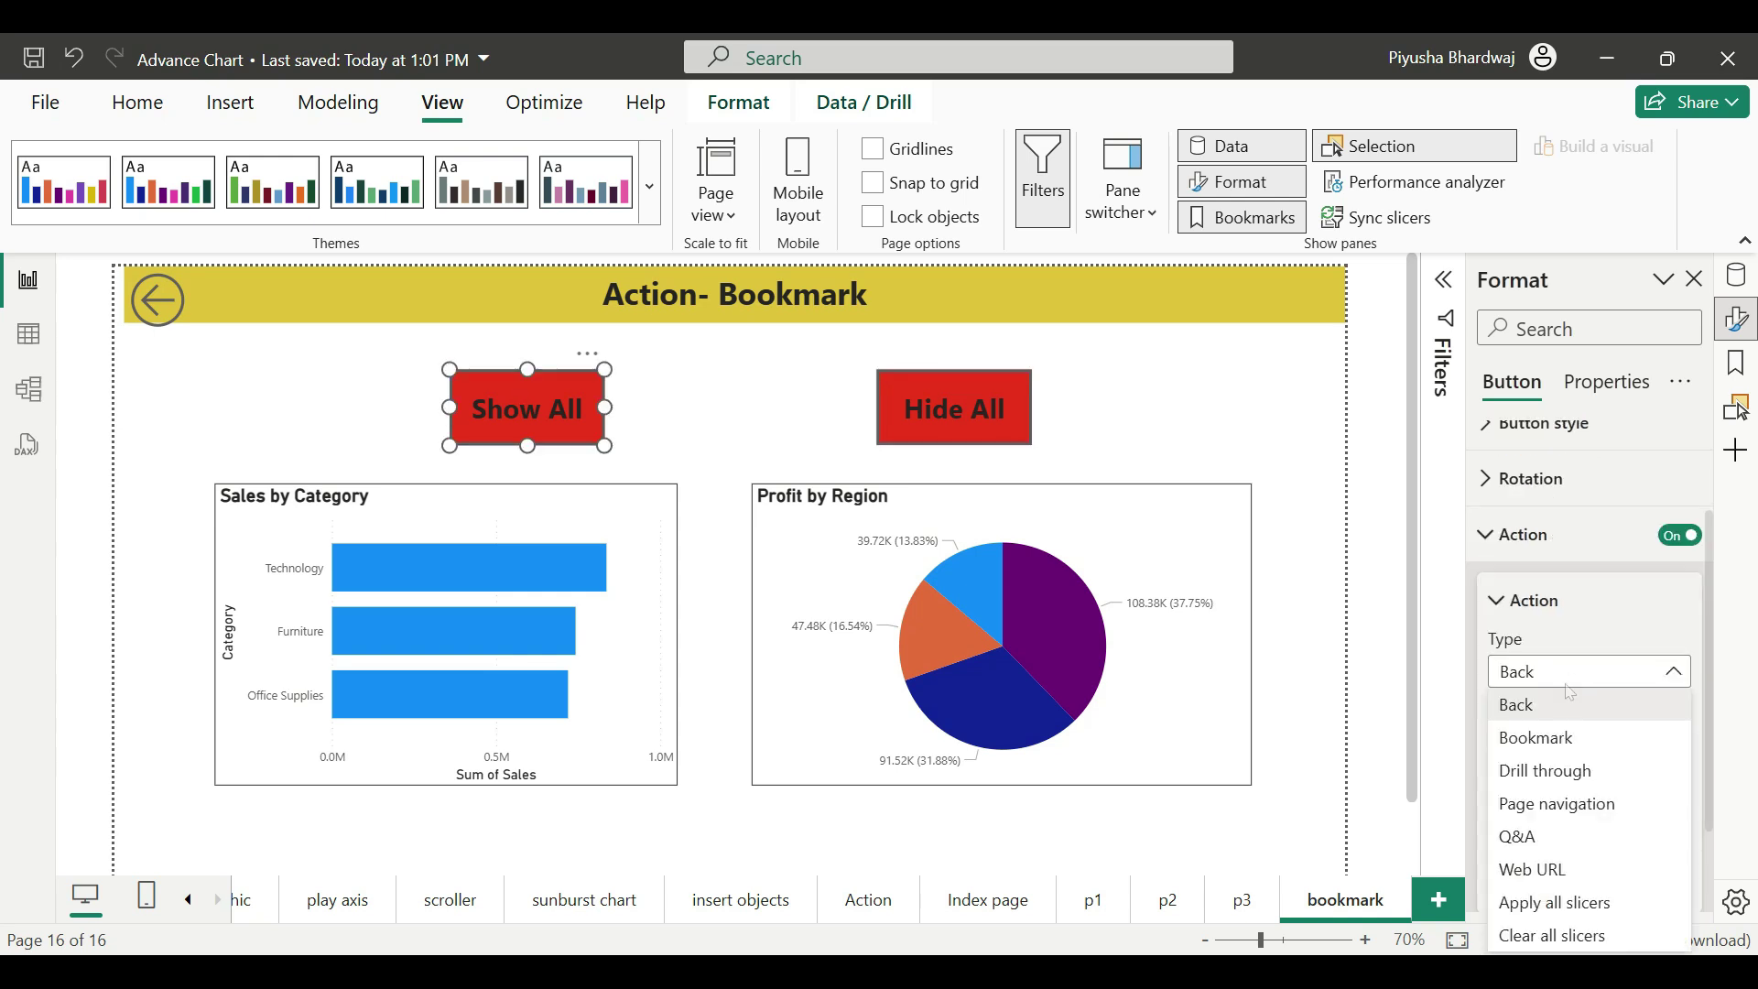
{"action": "left_click", "coordinate": [1562, 738]}
{"action": "scroll", "coordinate": [1566, 696], "scroll_direction": "down", "scroll_amount": 2}
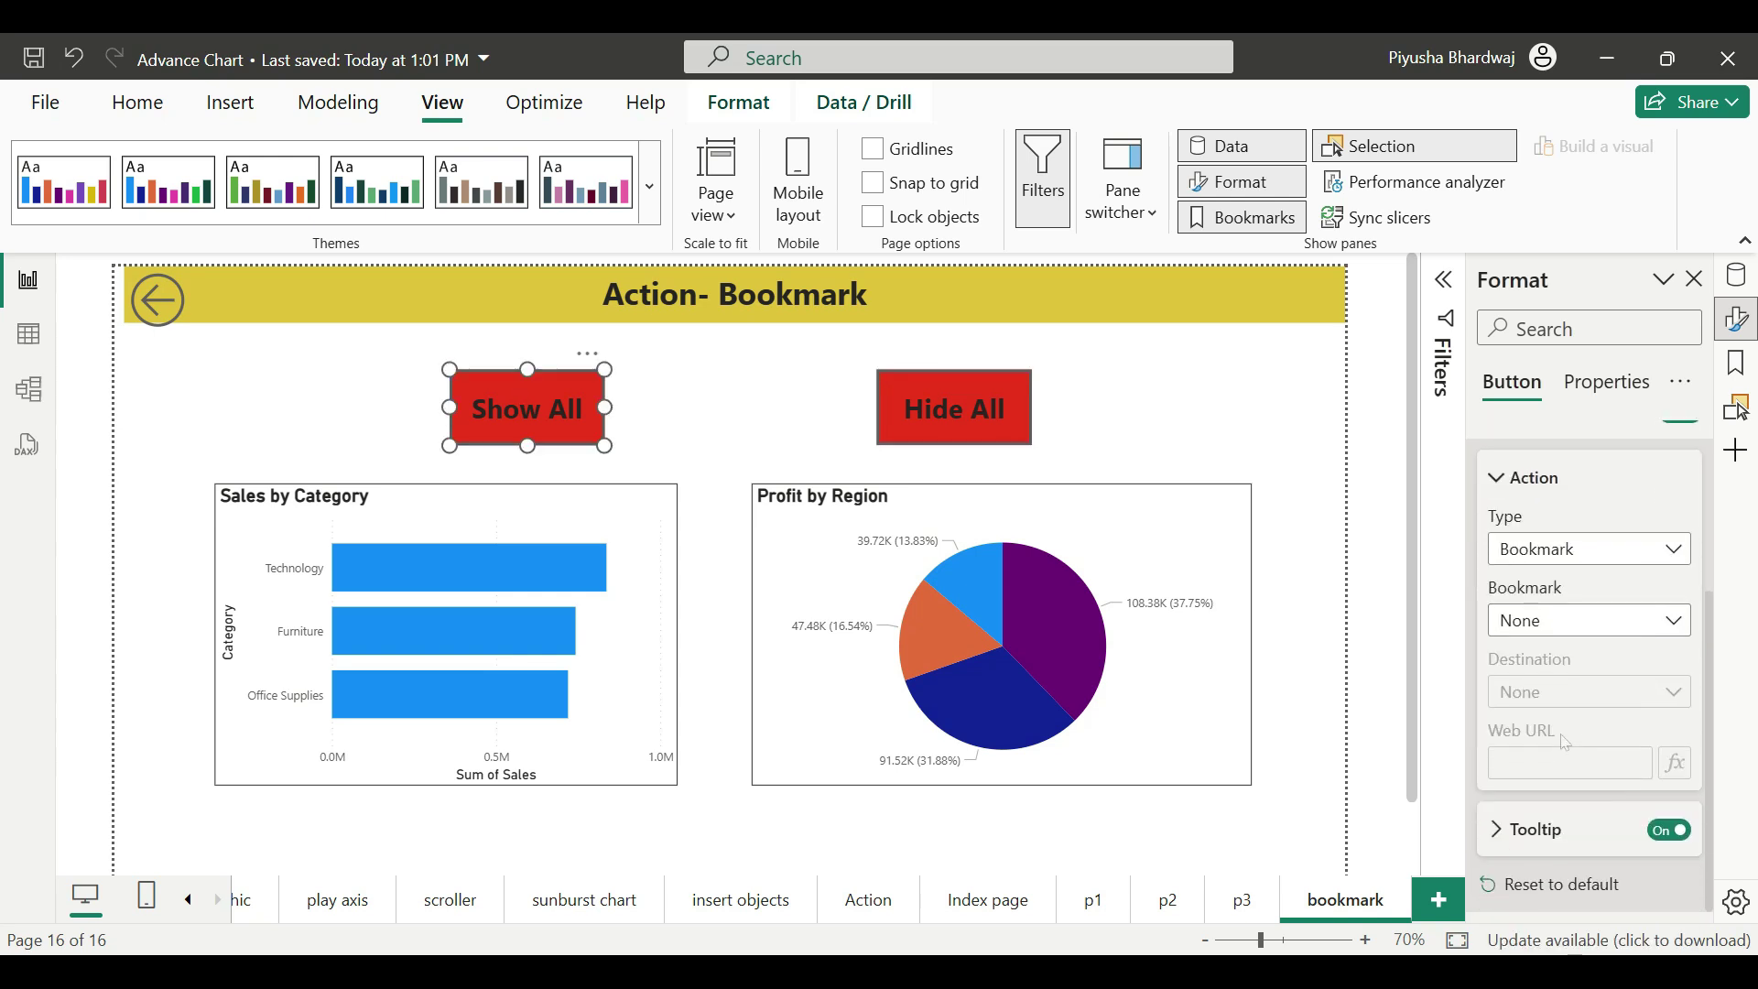
{"action": "left_click", "coordinate": [1564, 636]}
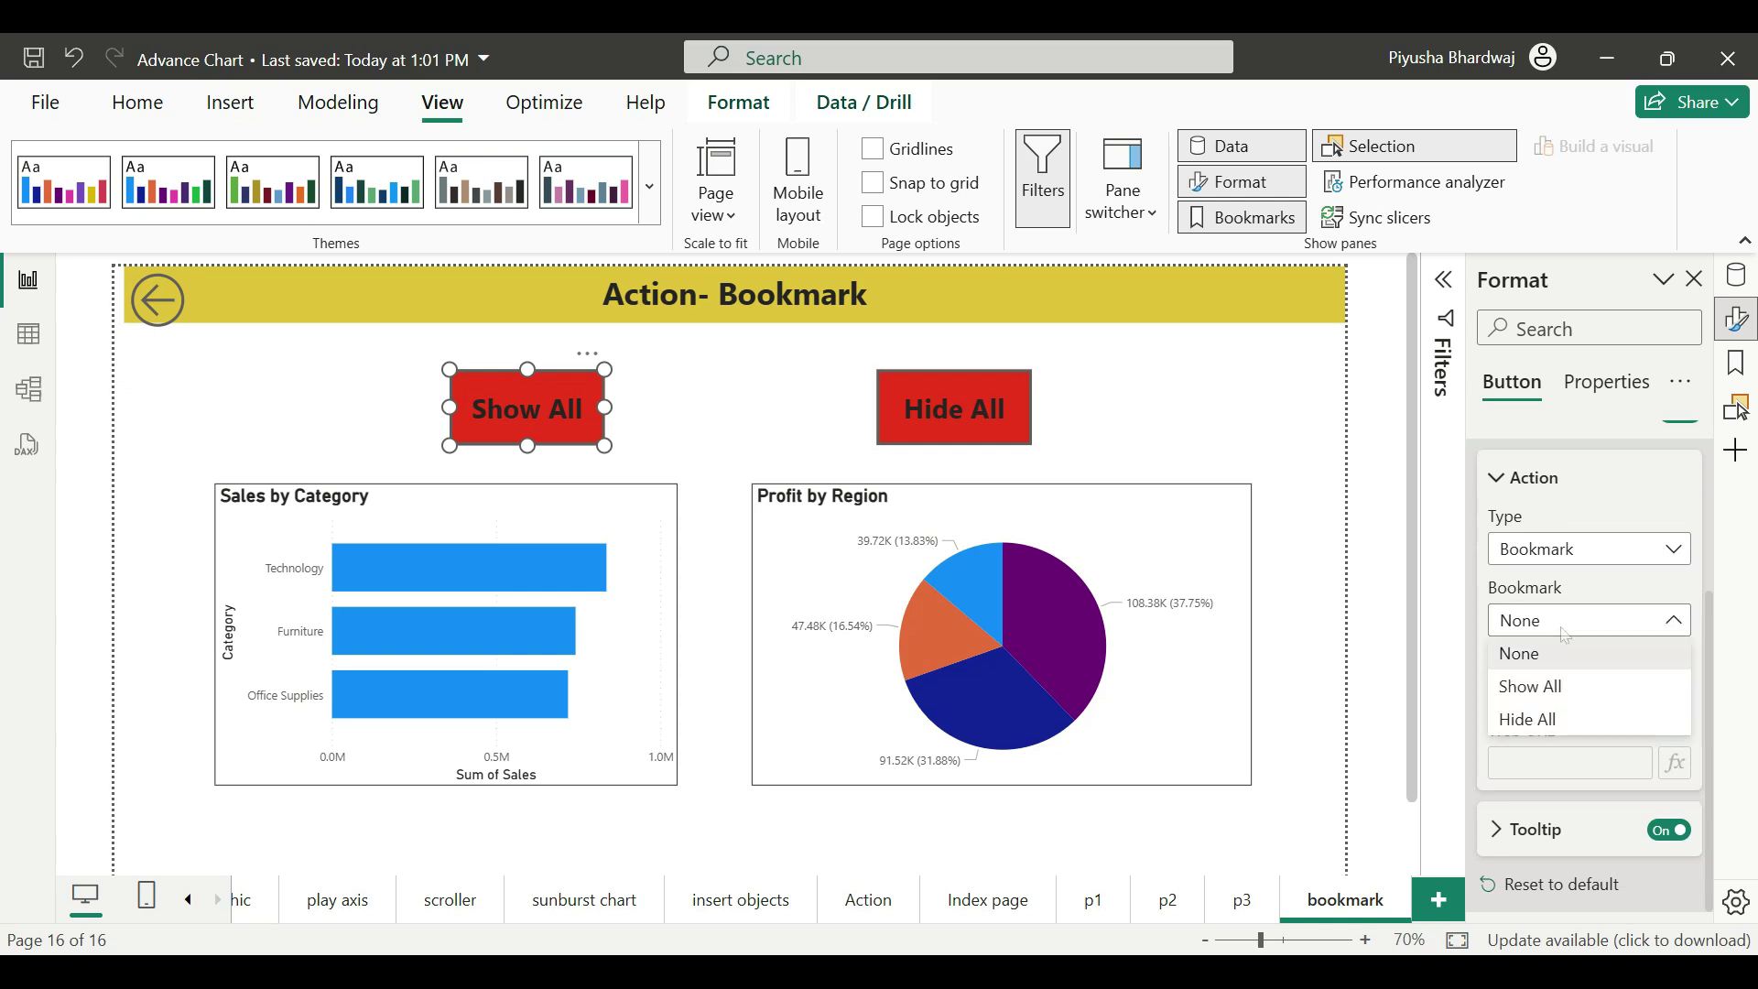
{"action": "left_click", "coordinate": [1563, 689]}
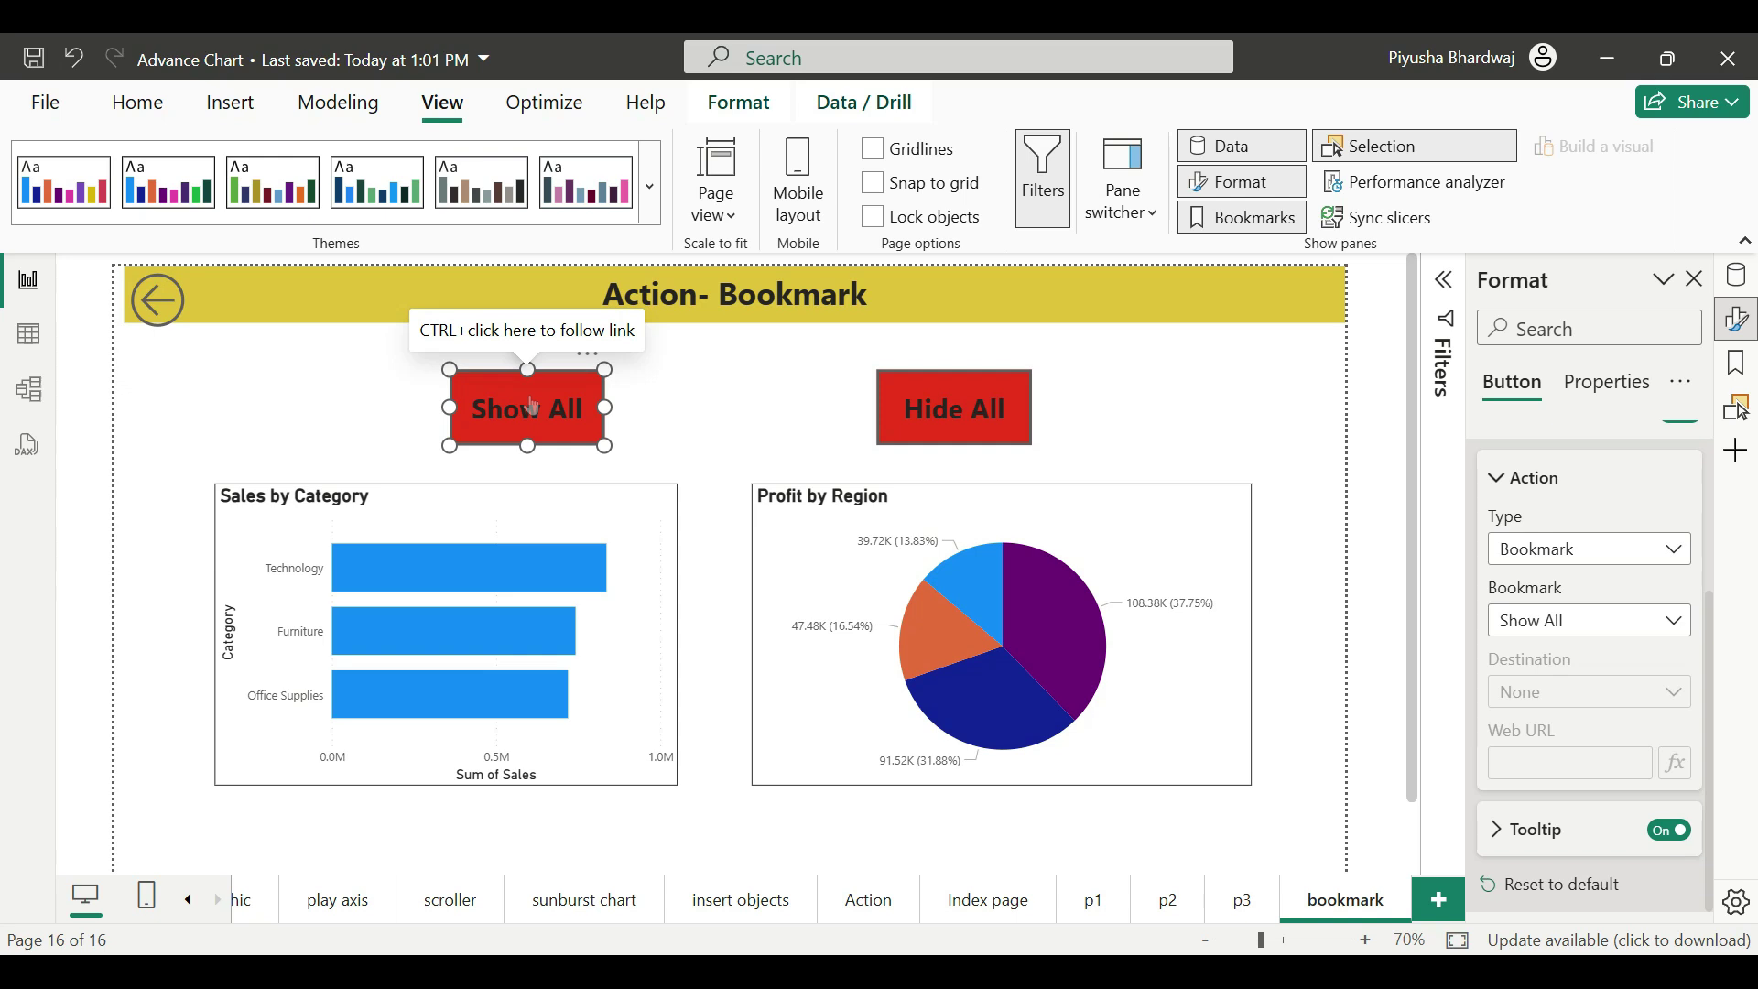
- Test the bookmark actions by following the Hide All button and then the Show All button
{"action": "left_click", "coordinate": [1003, 423], "text": "ctrl"}
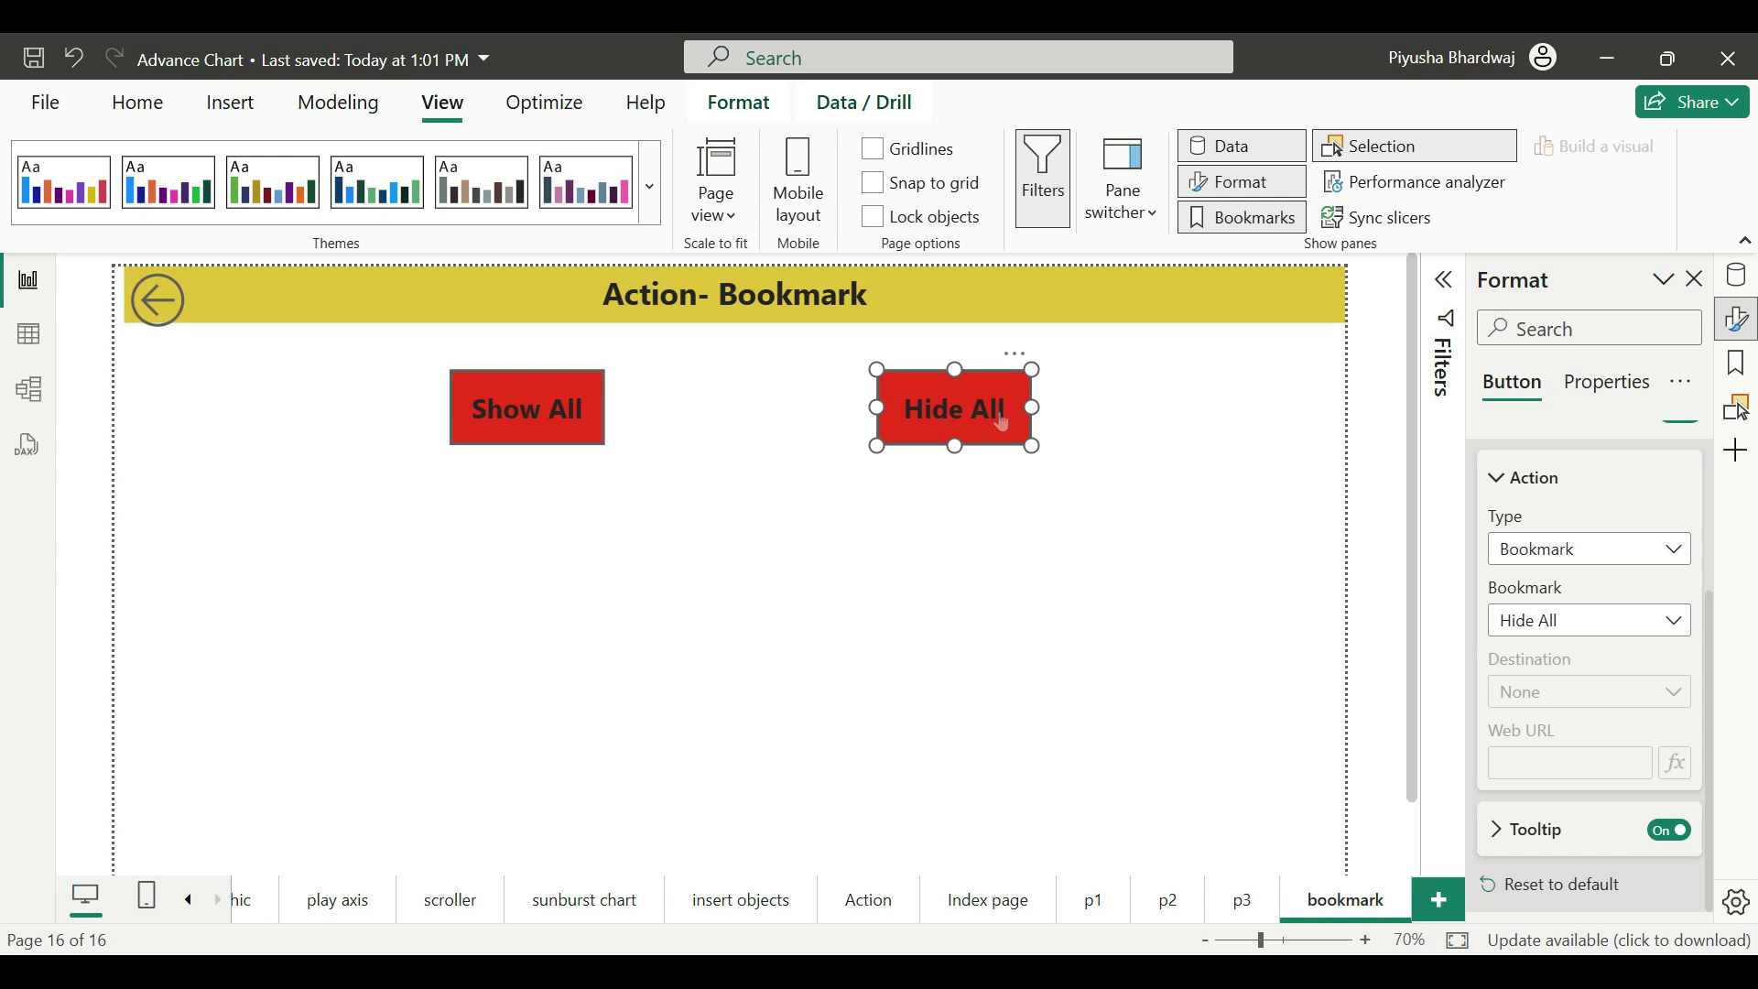
{"action": "left_click", "coordinate": [569, 429], "text": "ctrl"}
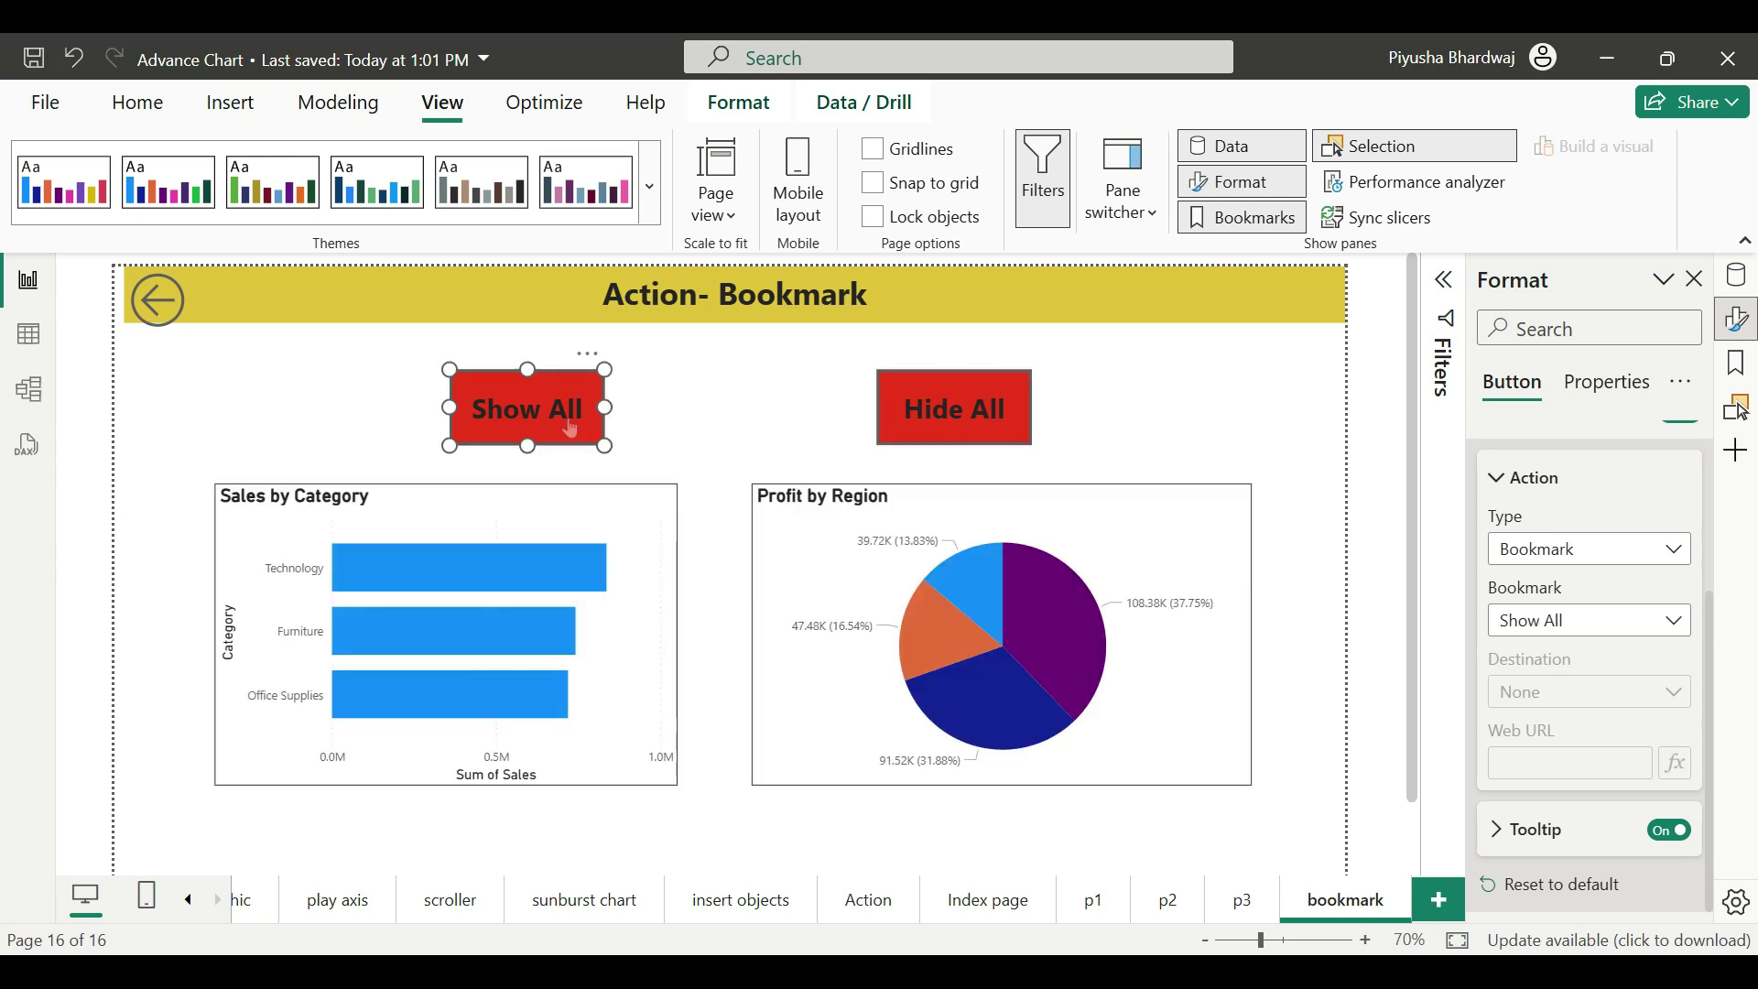